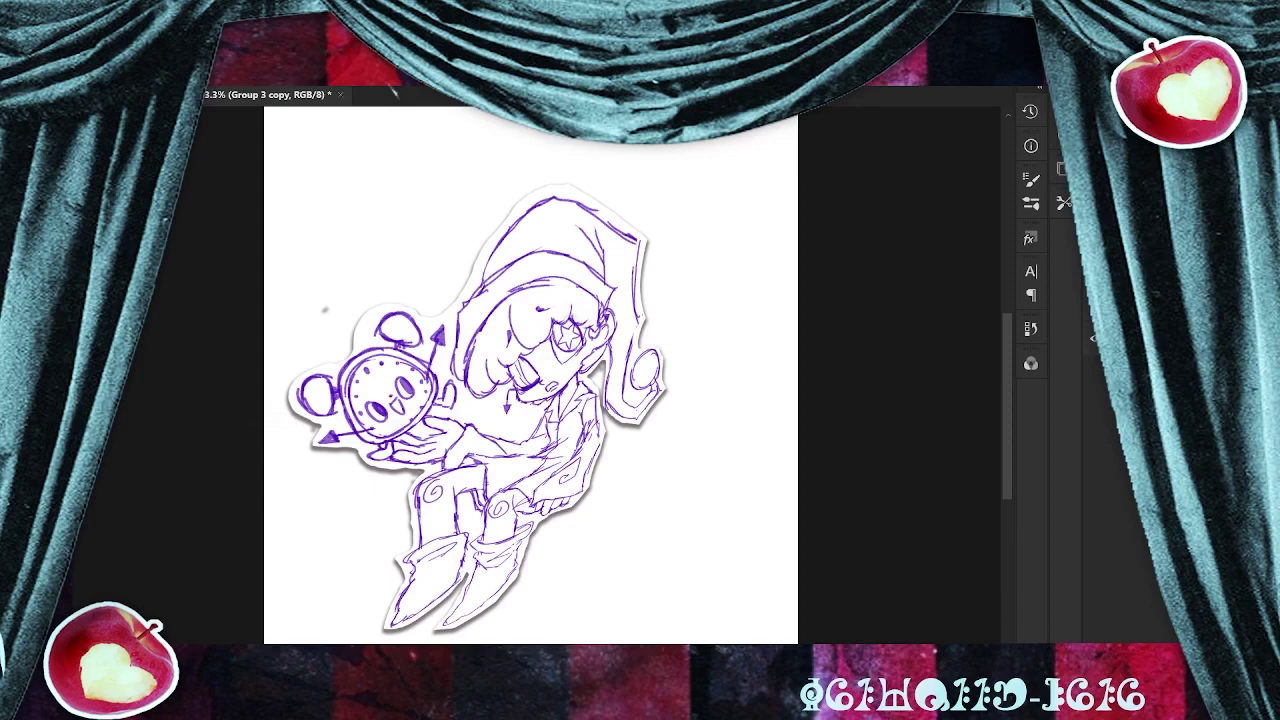
Reduce the opacity of the purple sketch group to 40% and add a new layer for the line art.
key(4)
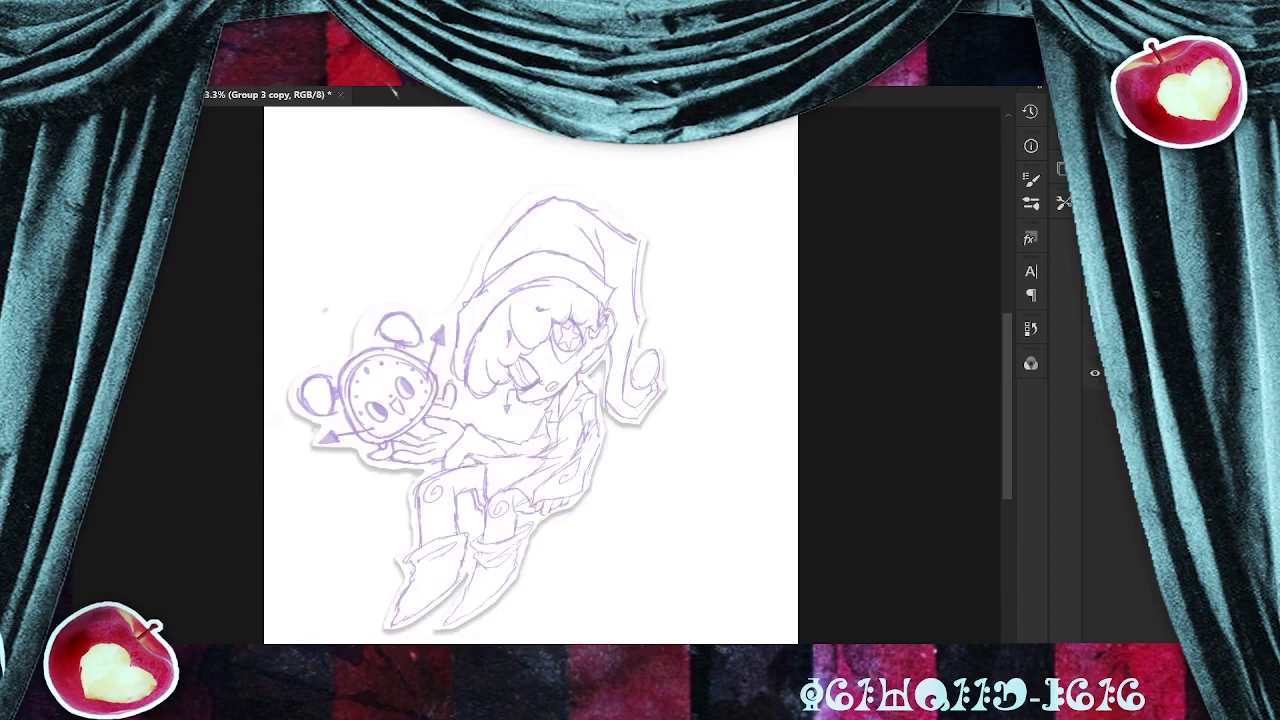
key(ctrl+alt+shift+n)
Ink the character's hair in black over the sketch, tracing the scalloped fringe and the rounded outer crown.
scroll(610, 305, up, 10)
drag(612, 304, 788, 272)
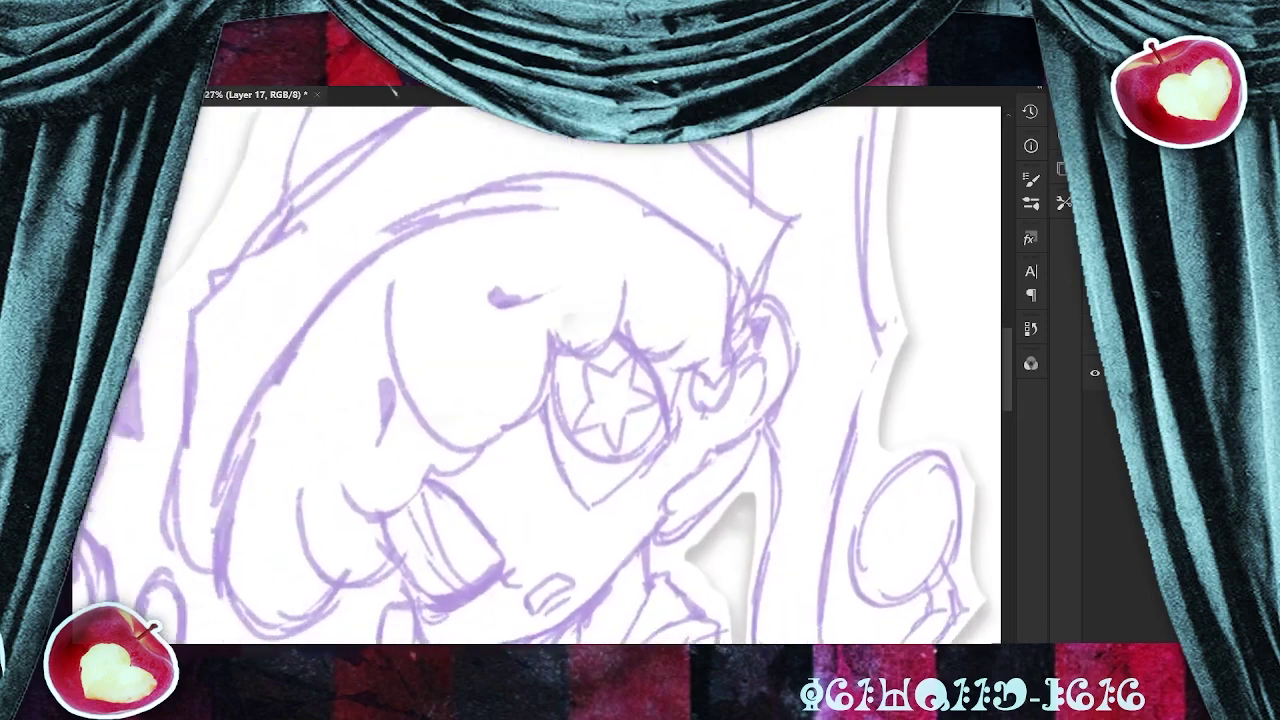
scroll(686, 208, down, 1)
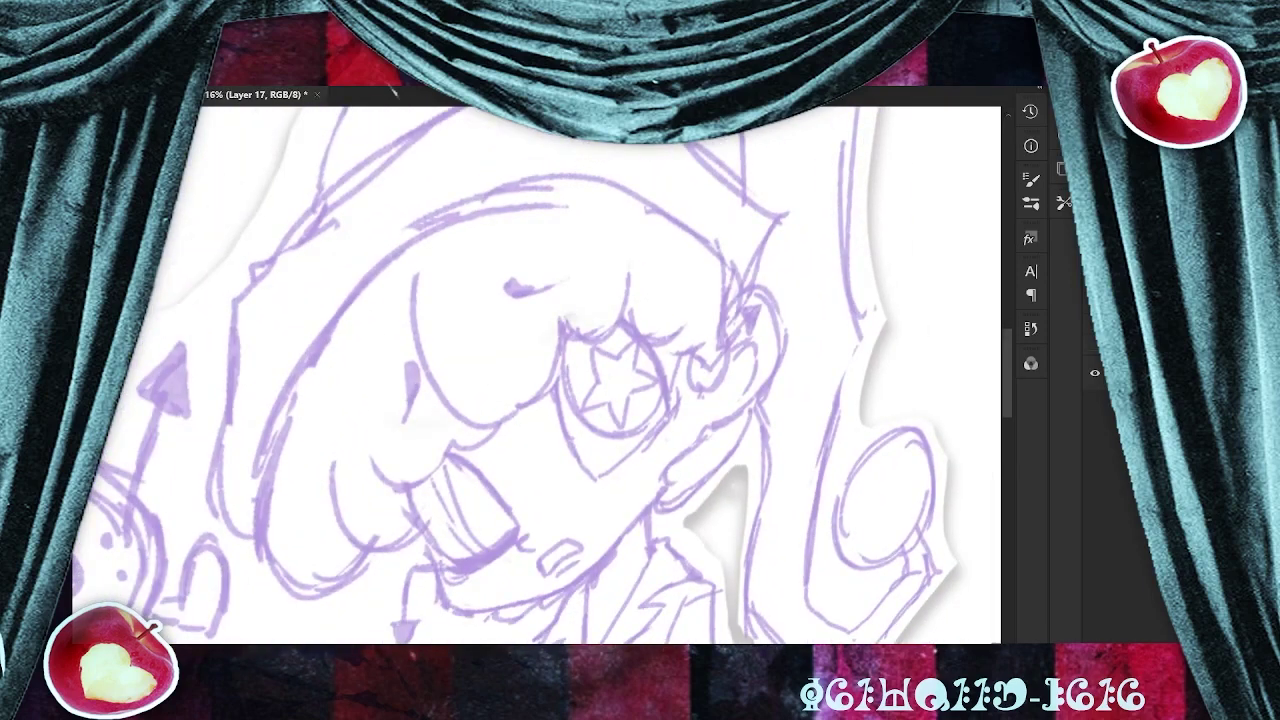
drag(405, 222, 465, 424)
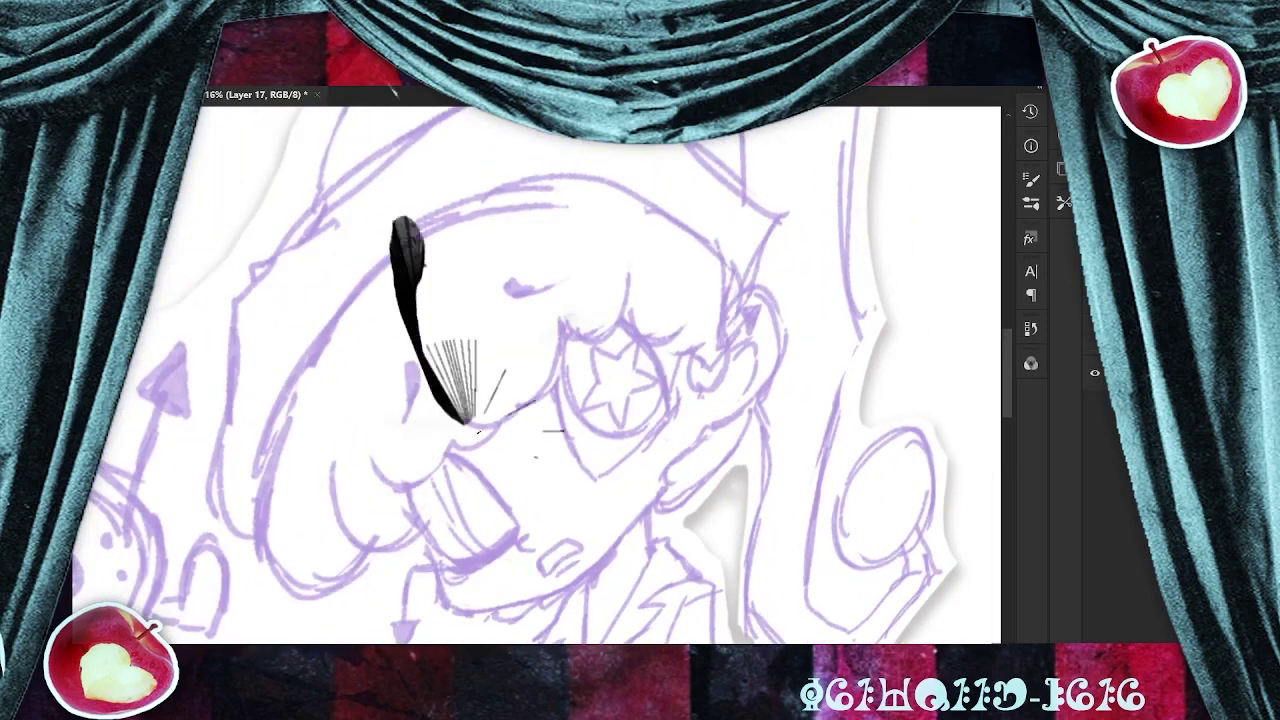
key(ctrl+z)
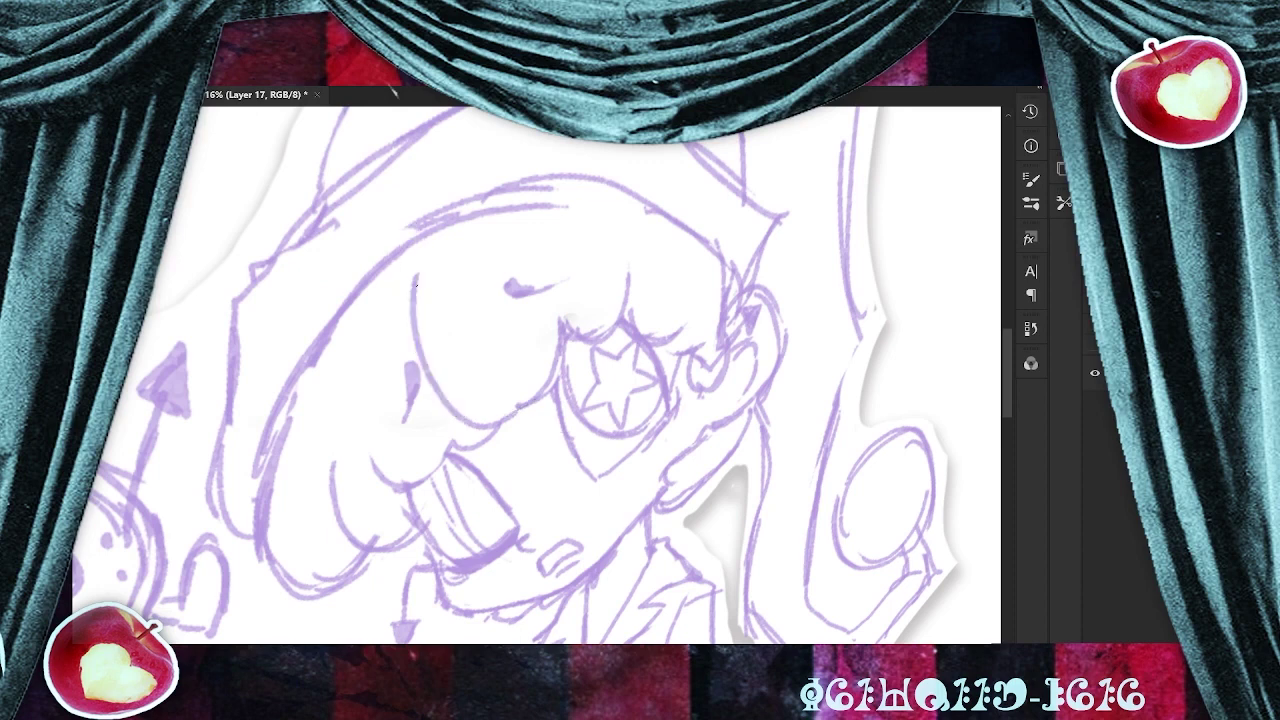
mouse_move(414, 272)
mouse_down()
mouse_move(429, 380)
mouse_move(467, 432)
mouse_move(506, 439)
mouse_move(515, 402)
mouse_move(552, 392)
mouse_move(576, 358)
mouse_move(564, 320)
mouse_move(527, 298)
mouse_up()
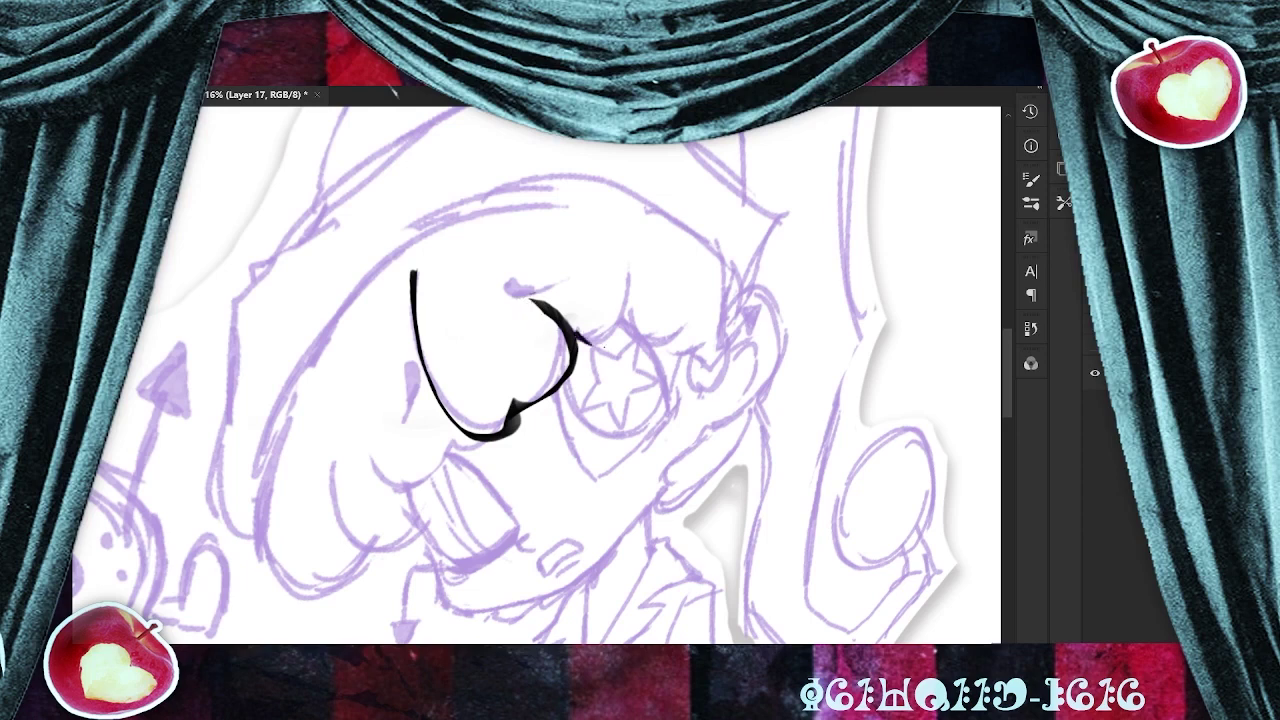
mouse_move(584, 342)
mouse_down()
mouse_move(631, 322)
mouse_move(614, 258)
mouse_up()
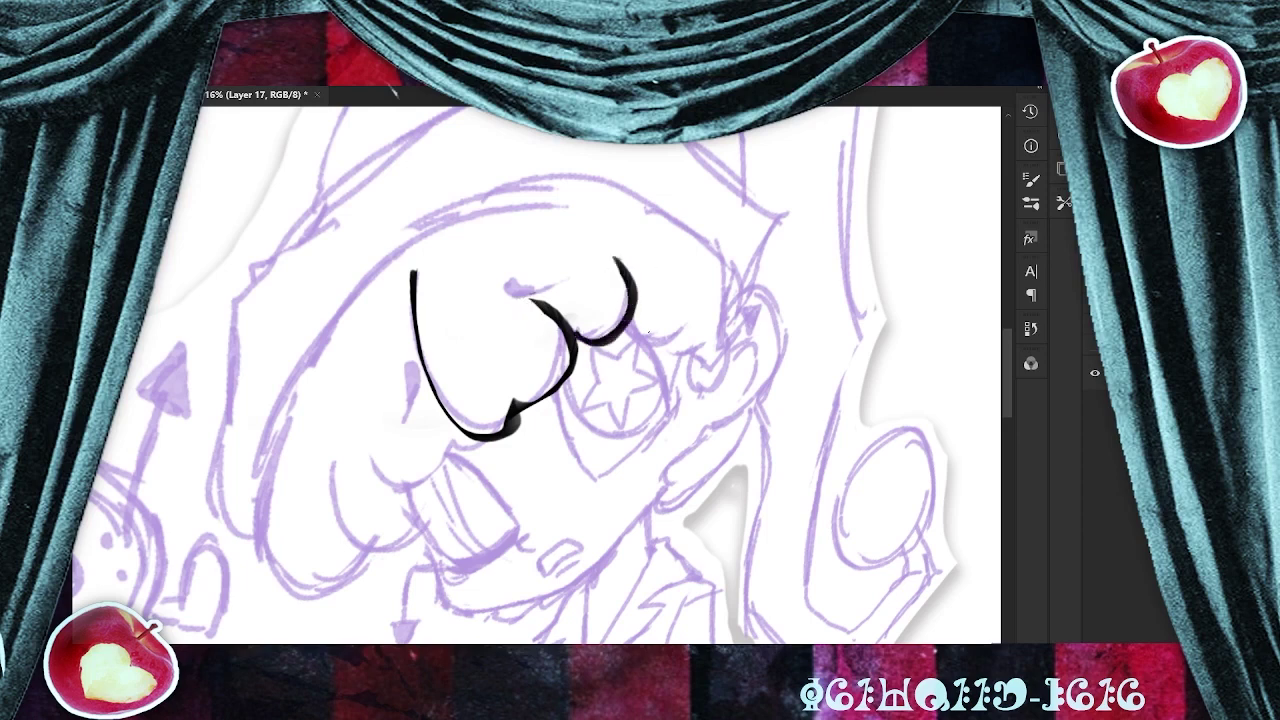
mouse_move(632, 336)
mouse_down()
mouse_move(683, 318)
mouse_move(686, 375)
mouse_move(703, 388)
mouse_move(723, 380)
mouse_move(731, 288)
mouse_move(718, 245)
mouse_move(658, 205)
mouse_move(558, 177)
mouse_move(433, 228)
mouse_move(346, 323)
mouse_move(258, 462)
mouse_move(260, 548)
mouse_move(283, 578)
mouse_move(343, 575)
mouse_move(355, 562)
mouse_move(336, 468)
mouse_move(358, 555)
mouse_move(393, 548)
mouse_move(406, 488)
mouse_move(420, 493)
mouse_move(436, 458)
mouse_move(484, 450)
mouse_up()
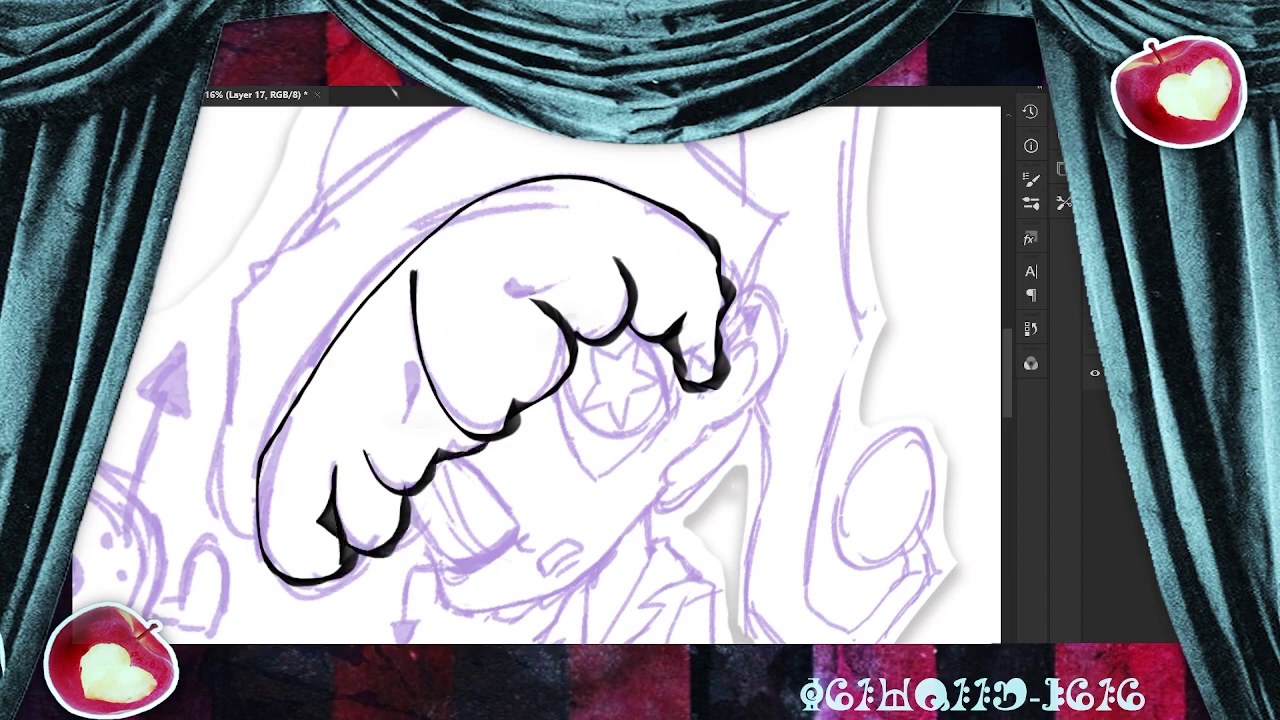
Ink two short tapered strand accents inside the hair, clean their ends with the eraser, and save the document.
scroll(447, 514, up, 5)
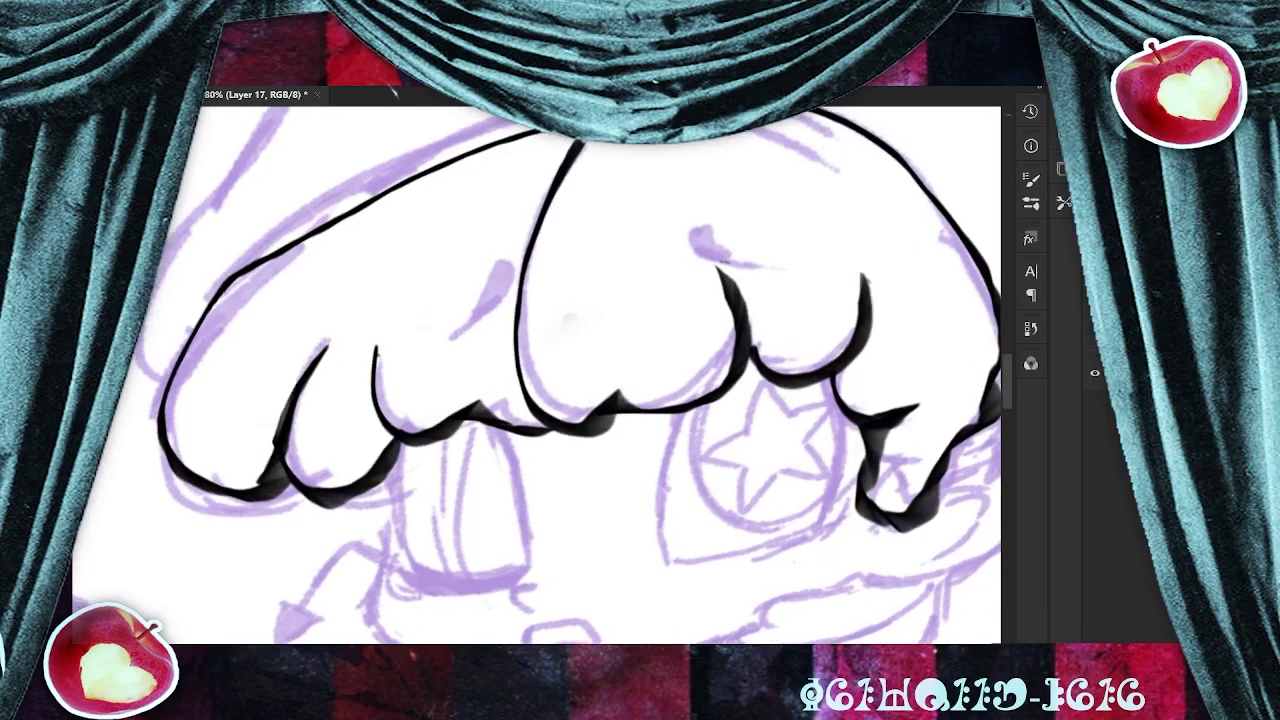
scroll(766, 318, down, 3)
drag(766, 318, 749, 228)
scroll(757, 265, up, 3)
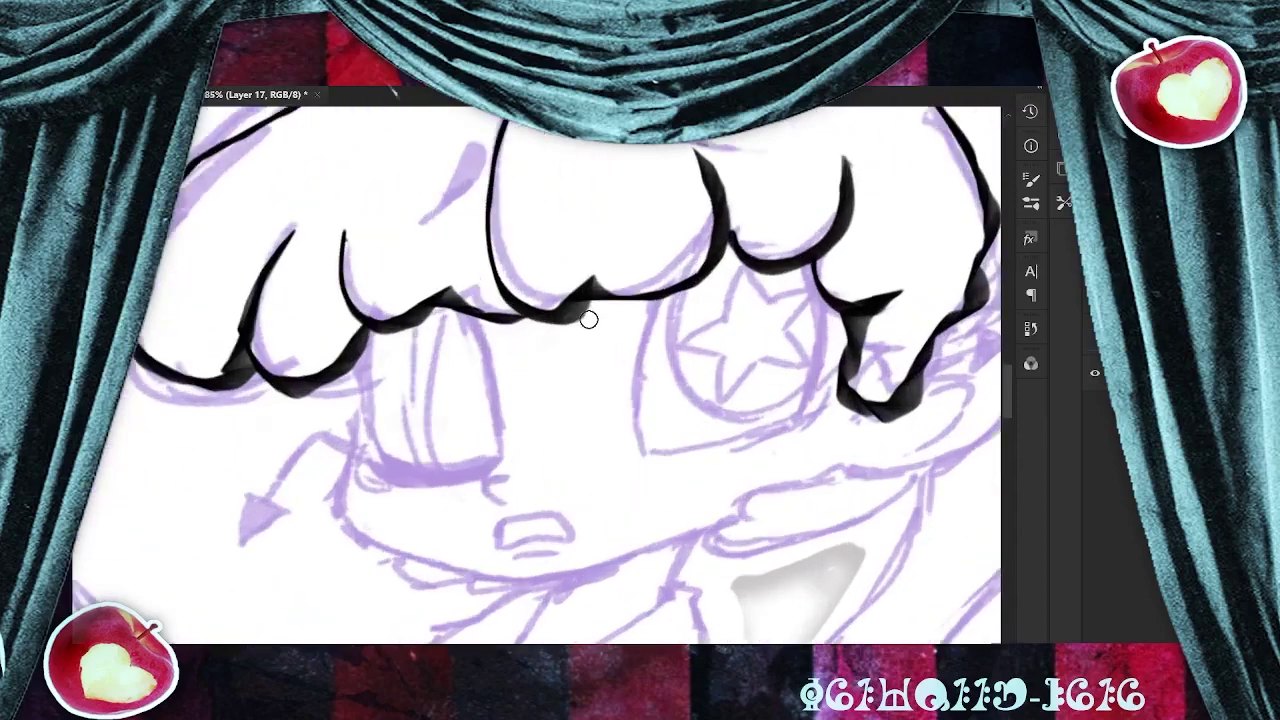
scroll(590, 318, up, 2)
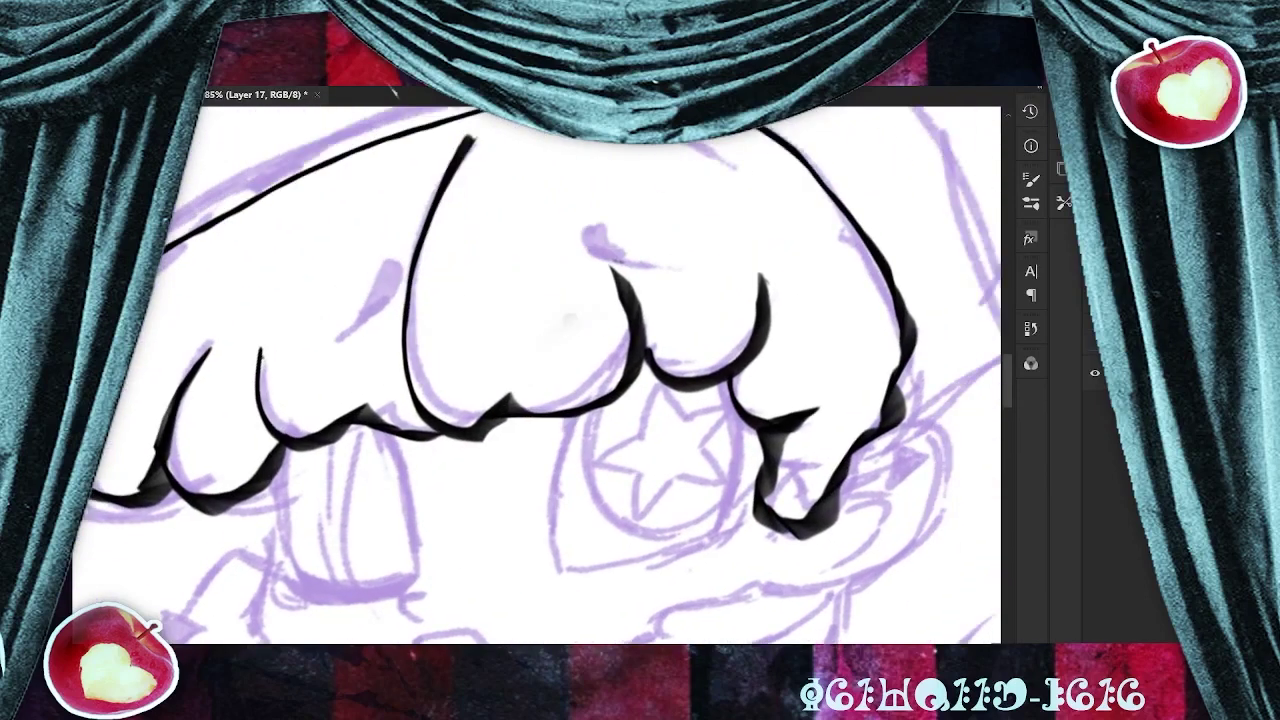
drag(588, 220, 664, 241)
key(ctrl+z)
key(ctrl+z)
key(e)
drag(594, 232, 660, 250)
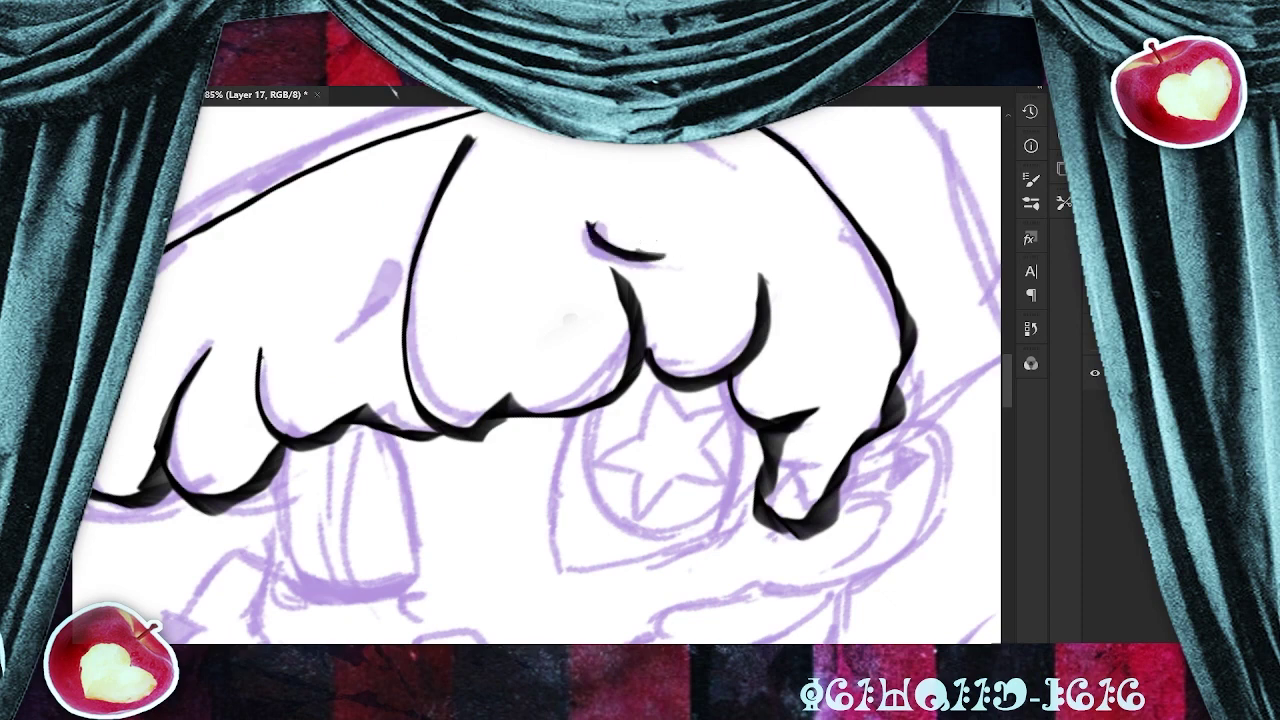
mouse_move(396, 250)
mouse_down()
mouse_move(334, 312)
mouse_move(354, 282)
mouse_move(338, 289)
mouse_move(389, 241)
mouse_up()
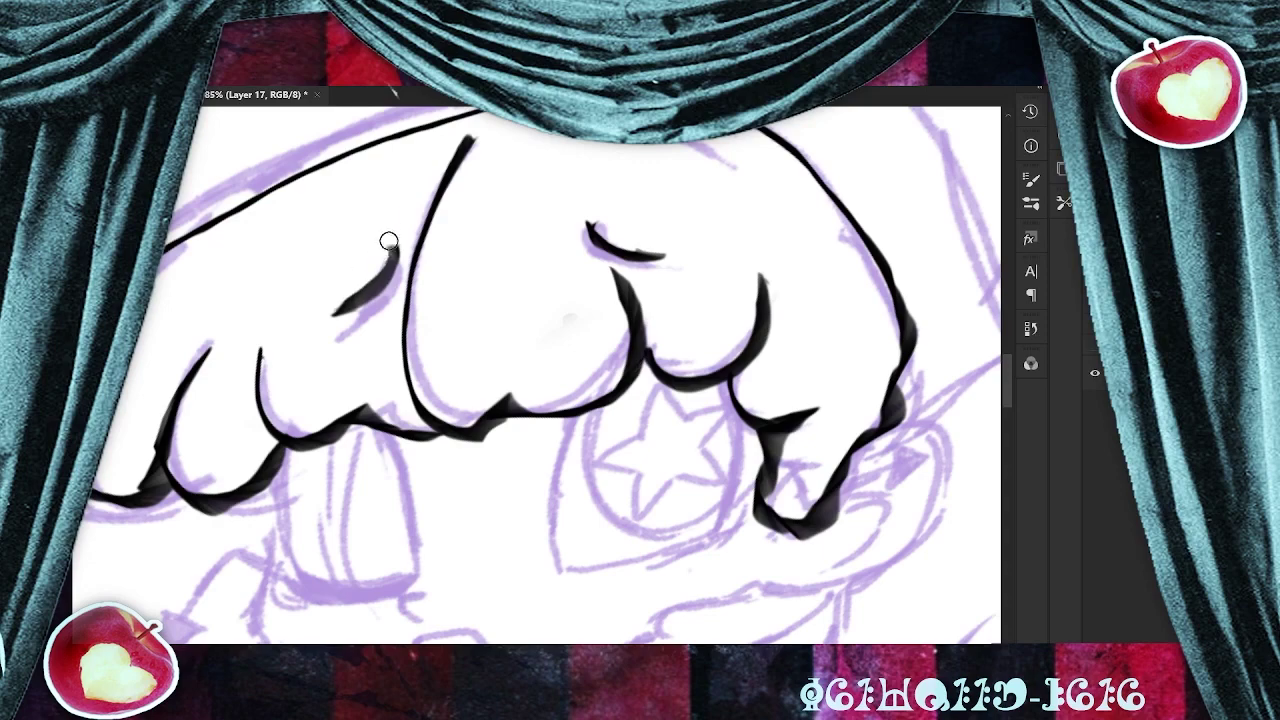
drag(594, 215, 610, 226)
key(ctrl+minus)
drag(570, 320, 533, 260)
key(ctrl+s)
Ink the outer contour of the ear beside the fringe and the small curved line inside it.
scroll(802, 349, up, 7)
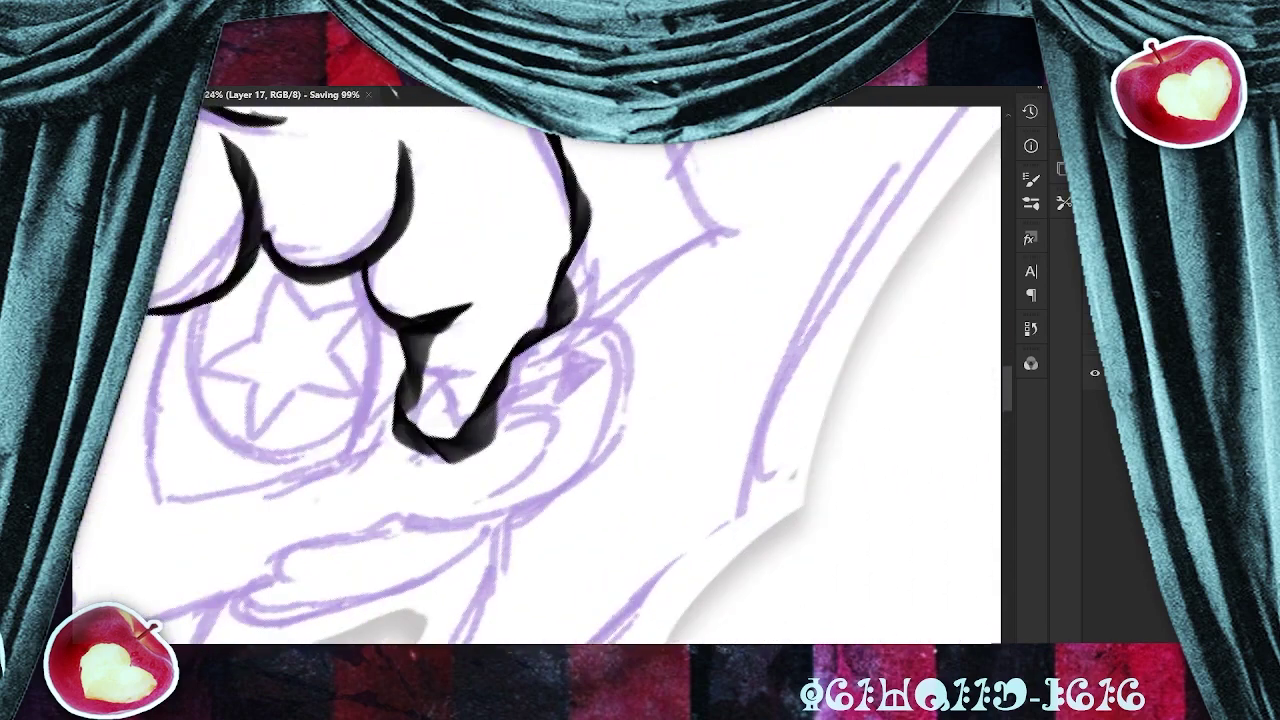
drag(802, 349, 919, 351)
mouse_move(700, 328)
mouse_down()
mouse_move(758, 418)
mouse_move(721, 473)
mouse_move(628, 540)
mouse_move(506, 522)
mouse_up()
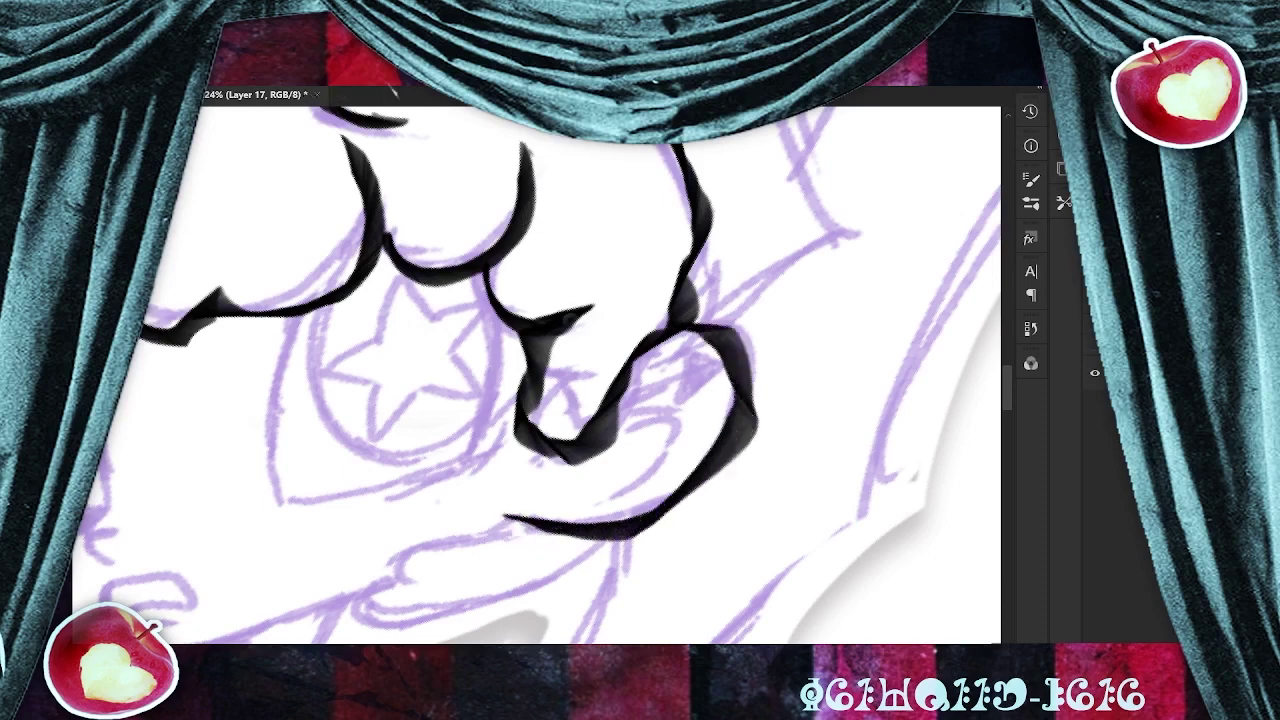
mouse_move(613, 405)
mouse_down()
mouse_move(690, 444)
mouse_move(655, 484)
mouse_up()
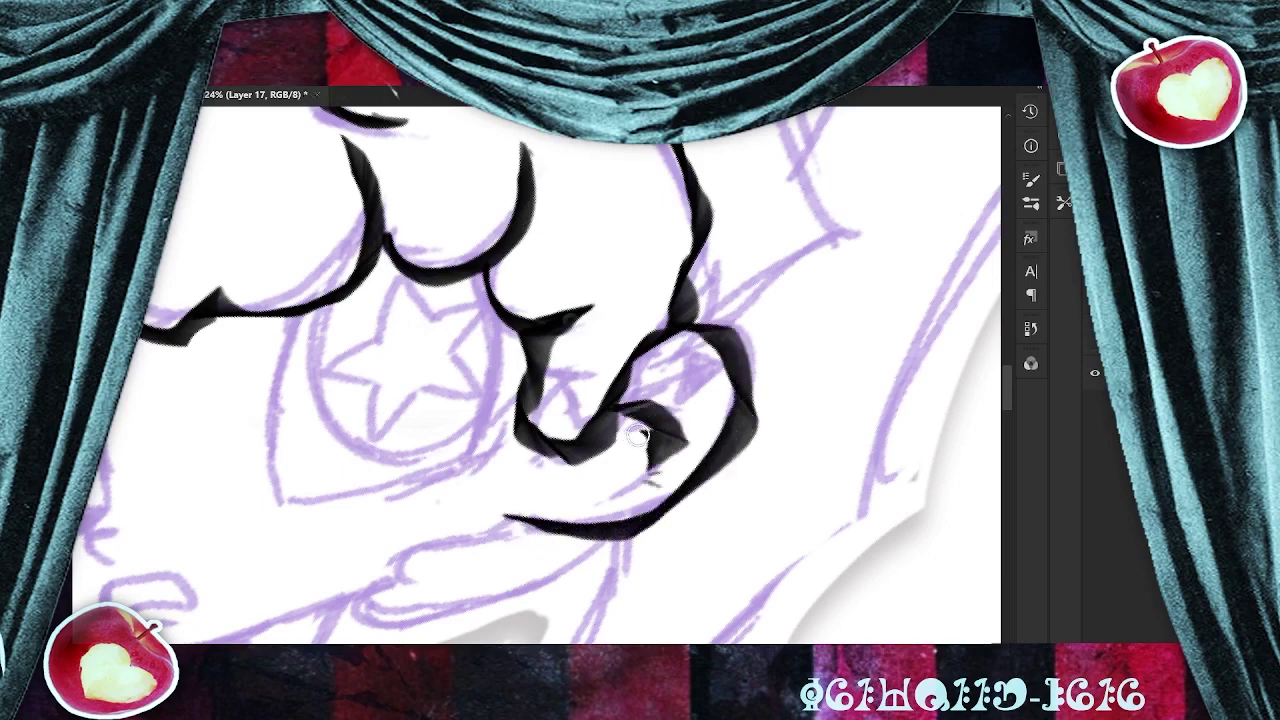
mouse_move(638, 436)
mouse_down()
mouse_move(657, 440)
mouse_move(655, 464)
mouse_move(680, 453)
mouse_move(629, 464)
mouse_move(674, 414)
mouse_up()
scroll(788, 352, down, 5)
scroll(766, 388, up, 5)
Ink the elongated shape below the ear, thin its thick upper line, and close its lower edge.
mouse_move(620, 478)
mouse_down()
mouse_move(873, 364)
mouse_move(925, 320)
mouse_up()
mouse_move(810, 372)
mouse_down()
mouse_move(750, 368)
mouse_move(665, 430)
mouse_move(690, 458)
mouse_up()
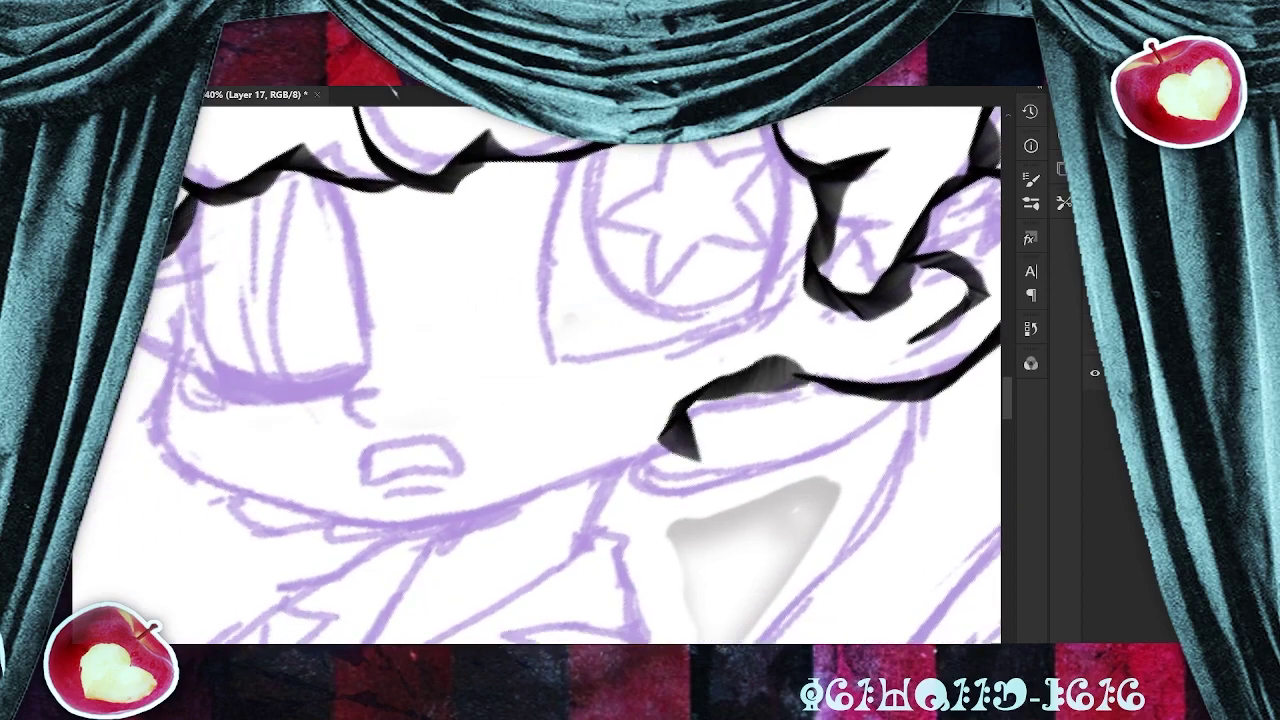
mouse_move(790, 362)
mouse_down()
mouse_move(746, 357)
mouse_move(715, 372)
mouse_up()
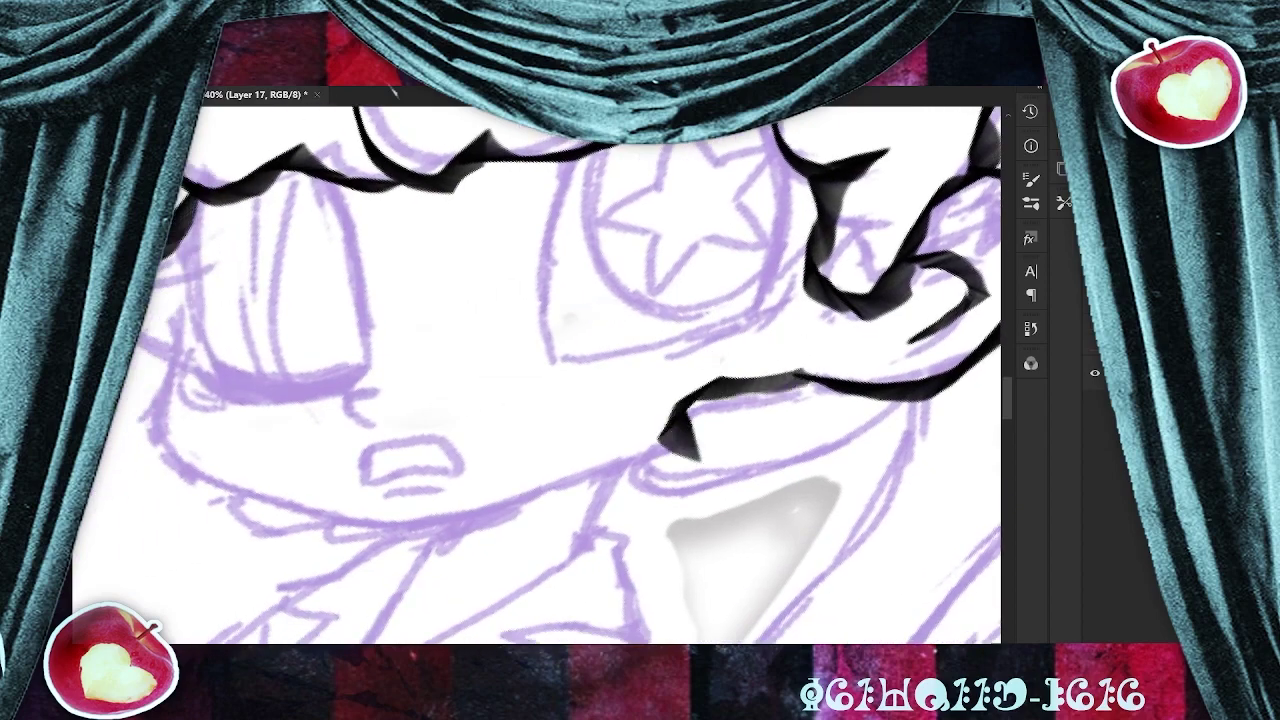
mouse_move(660, 448)
mouse_down()
mouse_move(627, 491)
mouse_move(698, 500)
mouse_move(890, 400)
mouse_up()
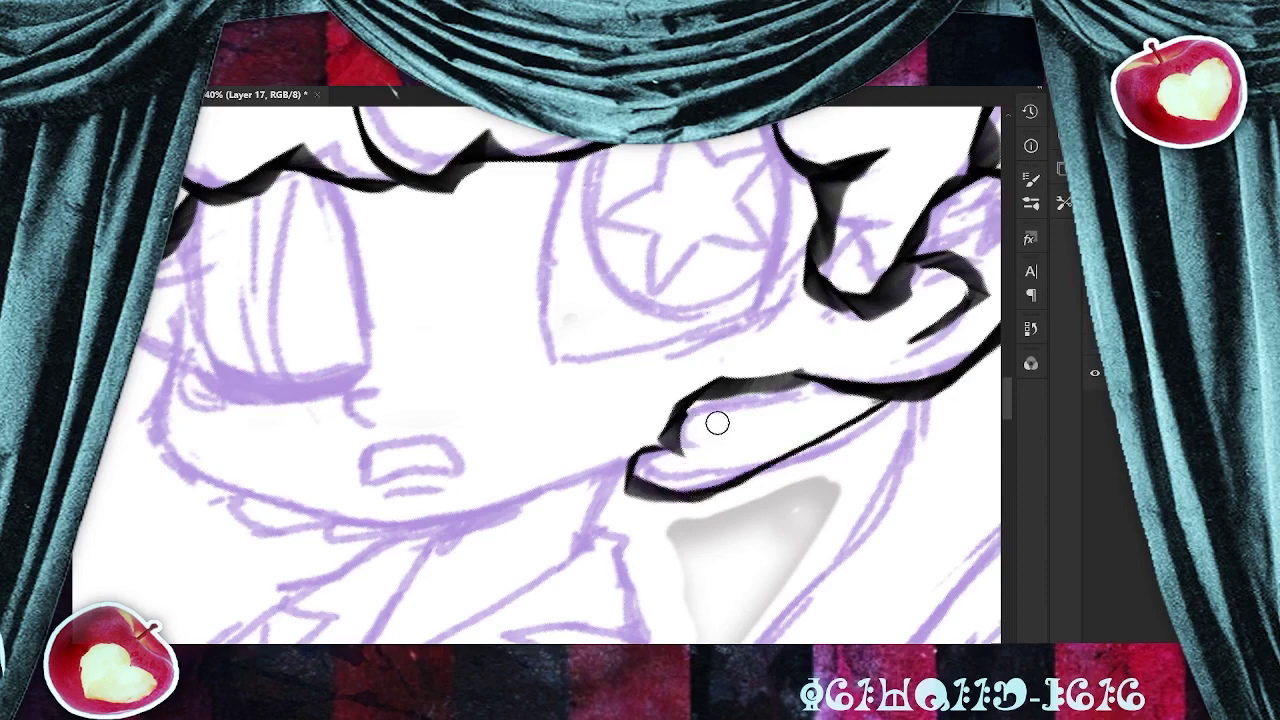
drag(717, 420, 519, 552)
scroll(864, 436, down, 6)
drag(600, 405, 766, 314)
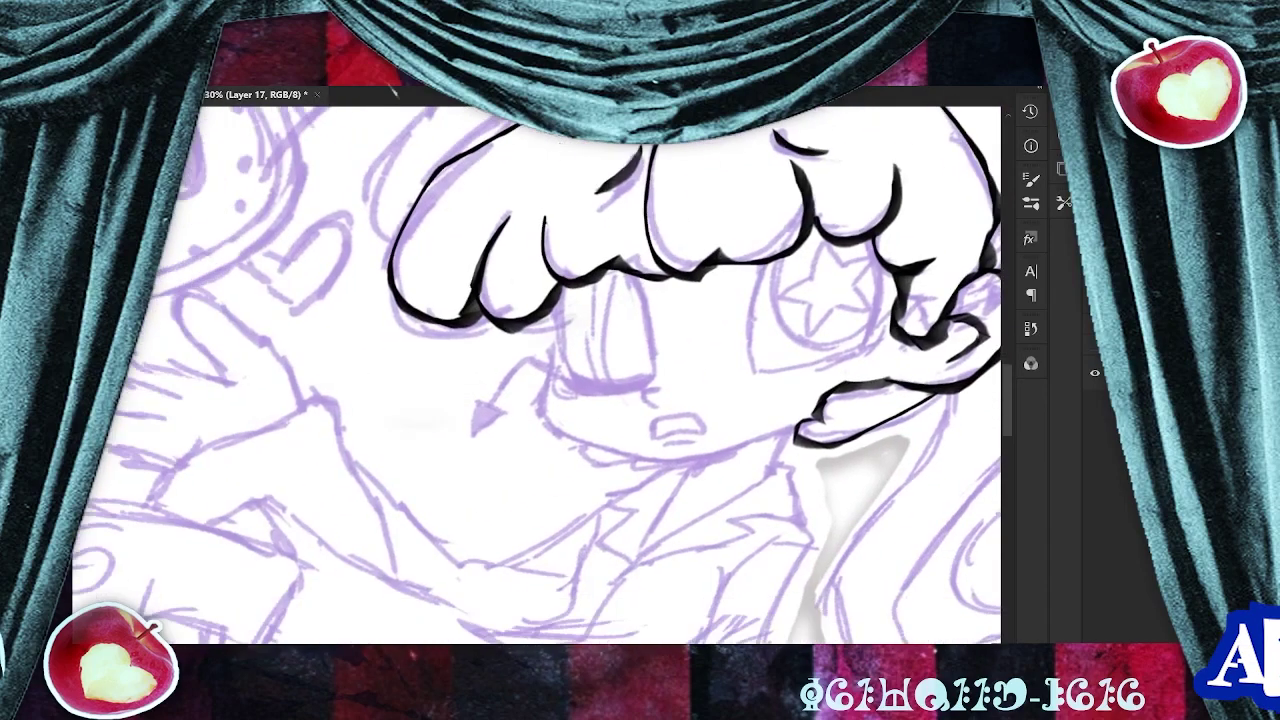
scroll(760, 320, up, 5)
mouse_move(440, 322)
mouse_down()
mouse_move(445, 358)
mouse_move(418, 446)
mouse_move(490, 514)
mouse_move(550, 532)
mouse_up()
scroll(640, 400, down, 2)
key(ctrl+z)
drag(848, 294, 780, 215)
drag(589, 362, 568, 318)
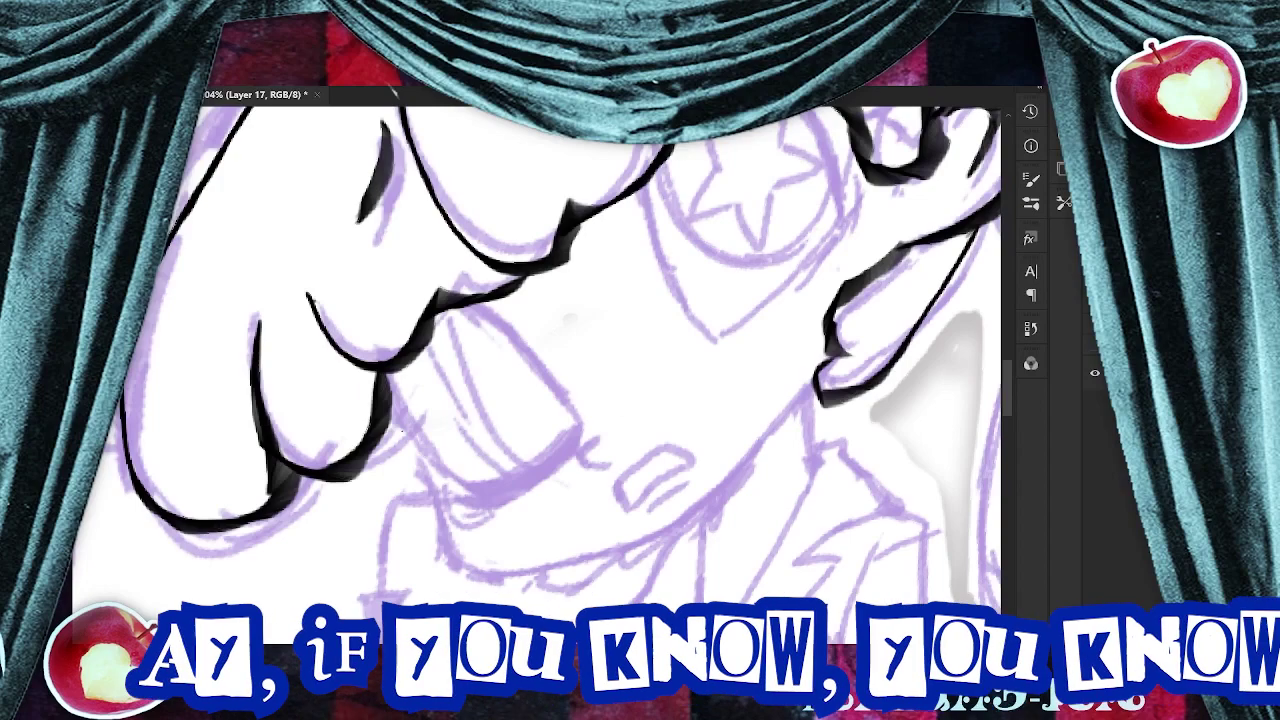
mouse_move(388, 420)
mouse_down()
mouse_move(444, 486)
mouse_move(450, 542)
mouse_up()
drag(655, 545, 826, 378)
key(ctrl+z)
Ink the jawline from the fringe around the chin to the shape below the ear, and add the small nose.
mouse_move(388, 424)
mouse_down()
mouse_move(463, 499)
mouse_move(495, 570)
mouse_up()
mouse_move(605, 560)
mouse_down()
mouse_move(698, 512)
mouse_move(782, 428)
mouse_move(810, 368)
mouse_up()
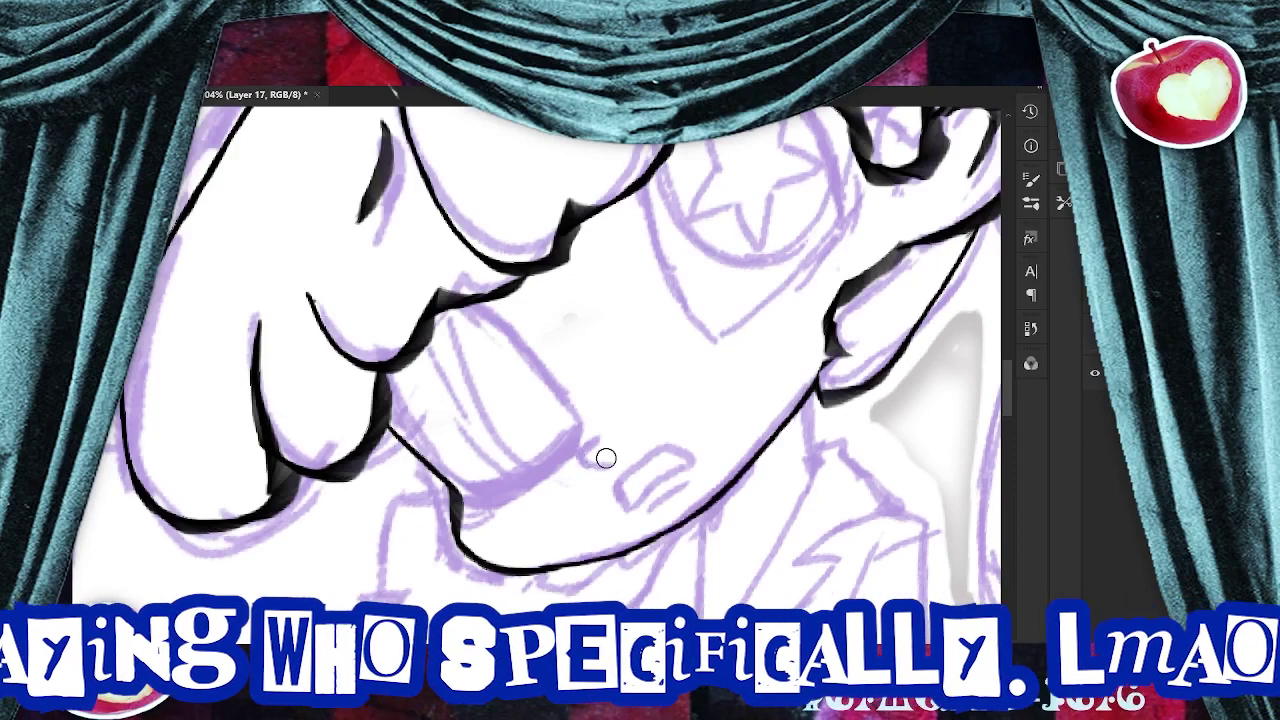
mouse_move(605, 465)
mouse_down()
mouse_move(585, 447)
mouse_move(603, 436)
mouse_up()
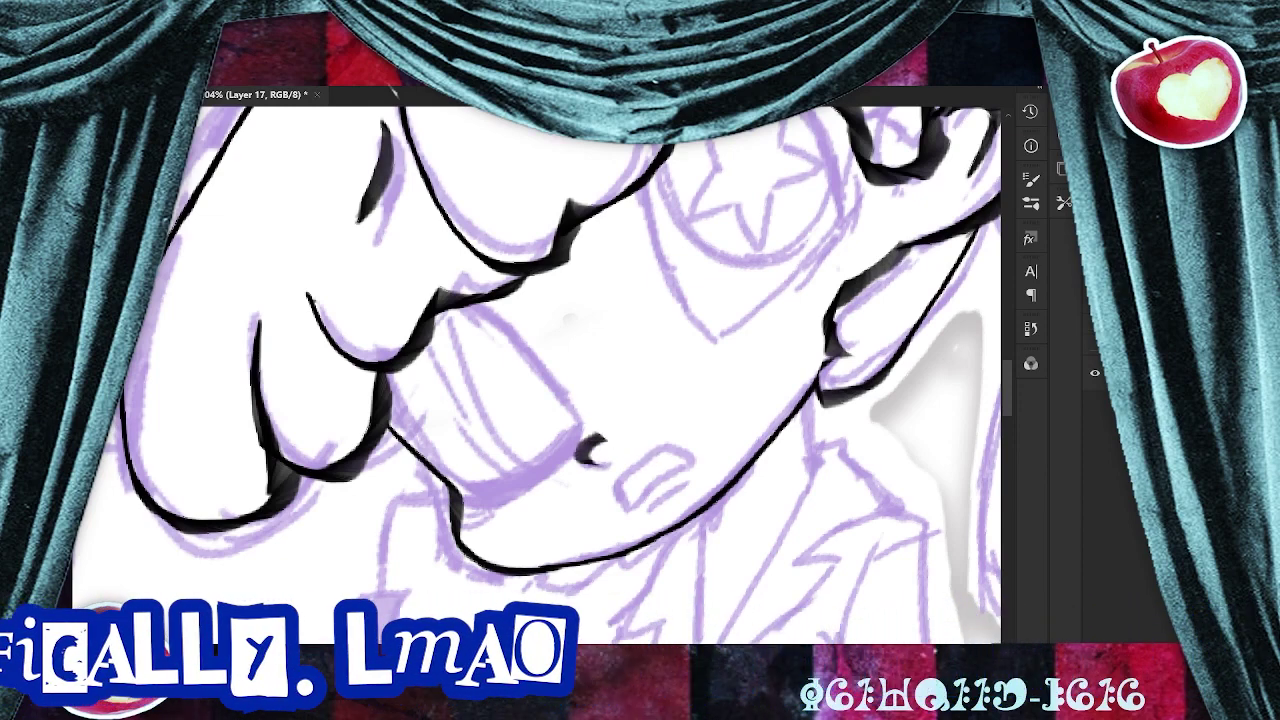
mouse_move(612, 487)
mouse_down()
mouse_move(648, 458)
mouse_move(688, 470)
mouse_move(628, 496)
mouse_move(648, 450)
mouse_move(668, 472)
mouse_up()
key(Escape)
key(e)
scroll(725, 385, up, 3)
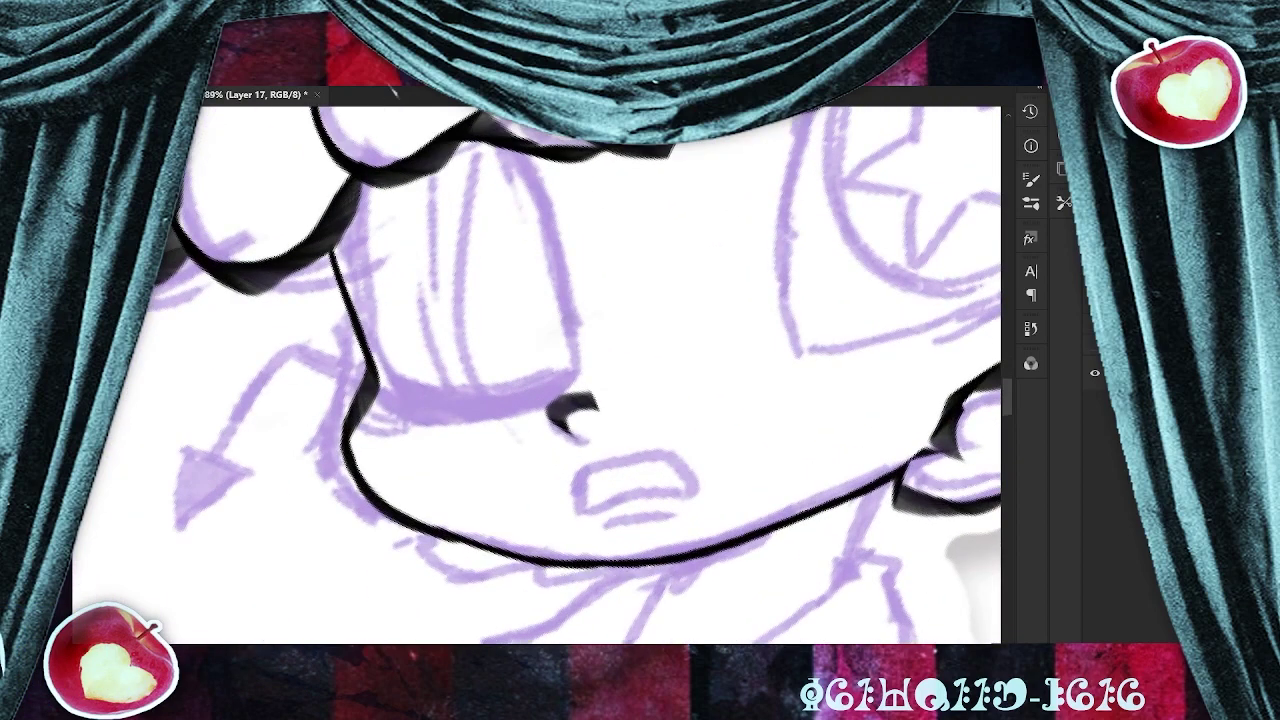
drag(581, 438, 577, 444)
Ink the open mouth over the sketch, clean its edges with the eraser, and add a short lip line beneath it.
mouse_move(580, 480)
mouse_down()
mouse_move(639, 451)
mouse_move(707, 497)
mouse_move(631, 484)
mouse_move(582, 476)
mouse_up()
scroll(735, 425, down, 12)
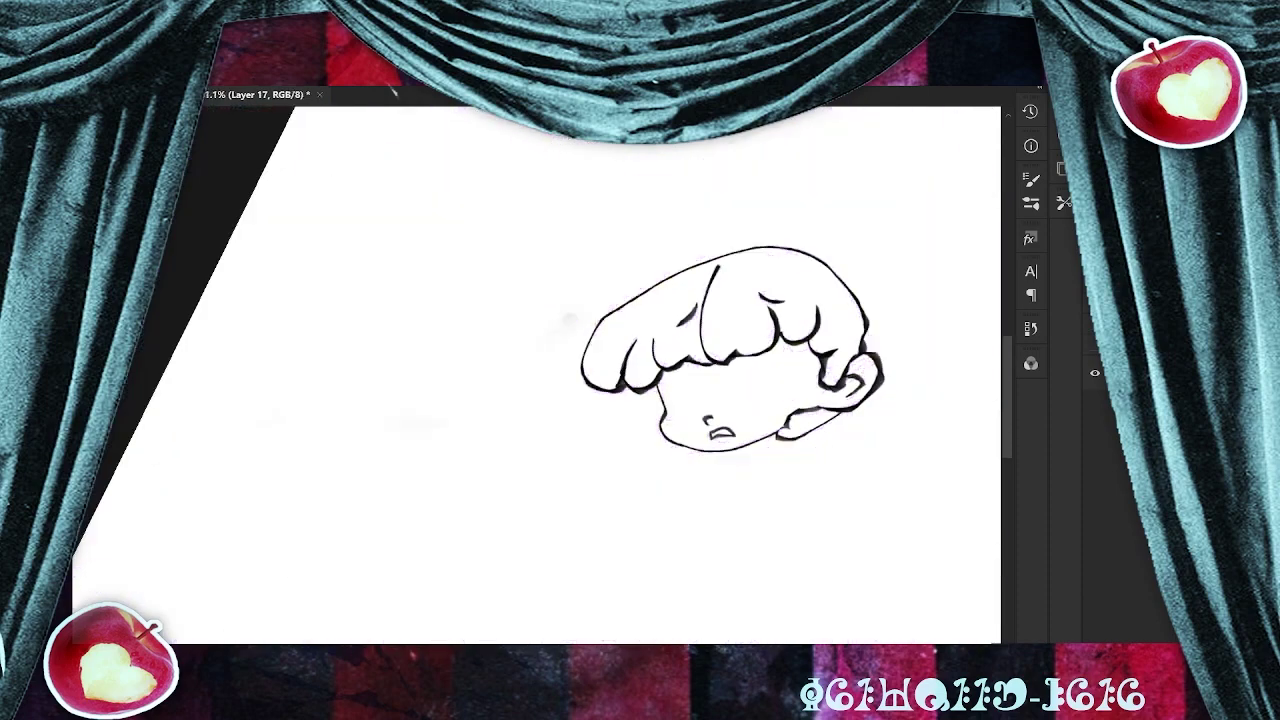
scroll(738, 416, up, 5)
scroll(733, 390, up, 2)
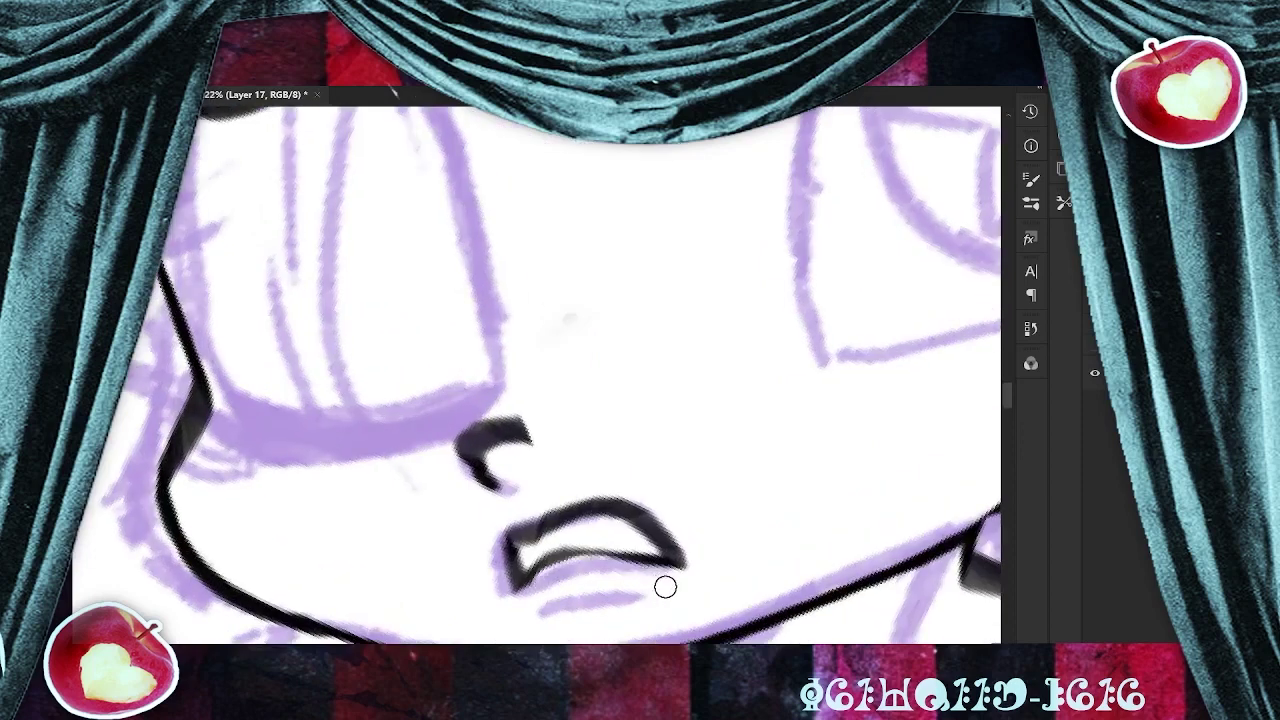
drag(540, 543, 566, 534)
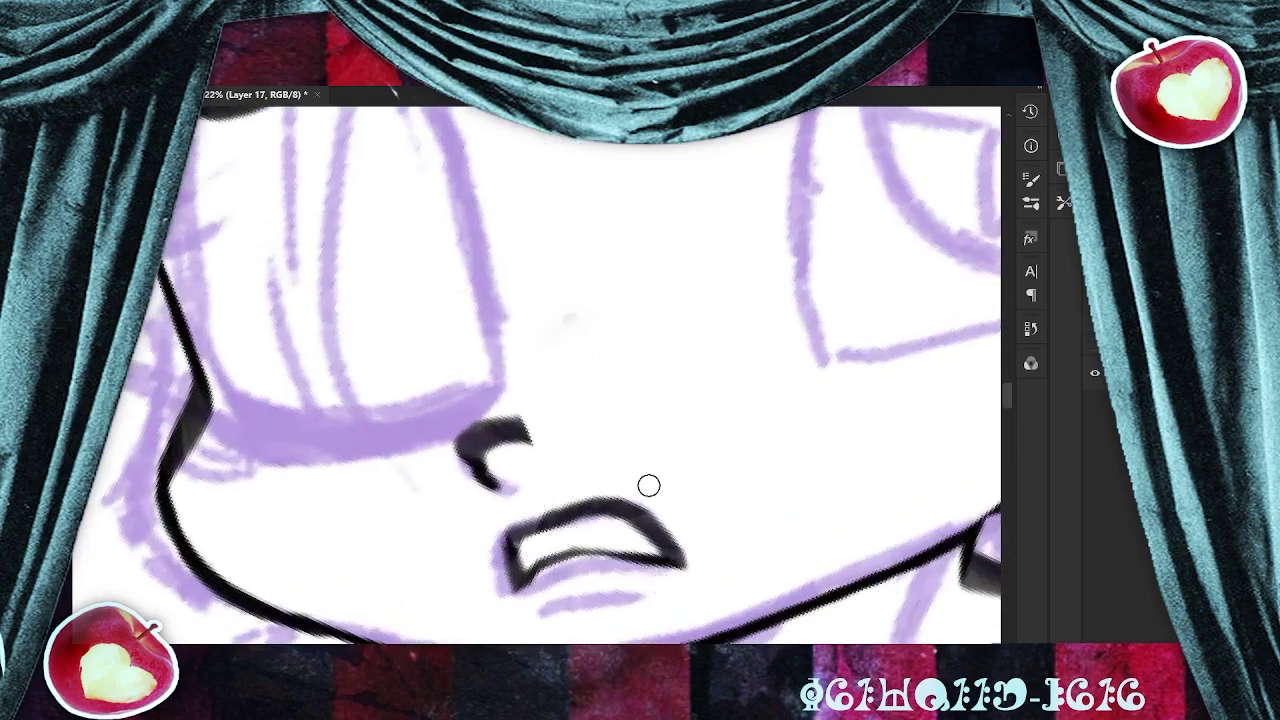
drag(649, 486, 698, 578)
drag(562, 599, 662, 601)
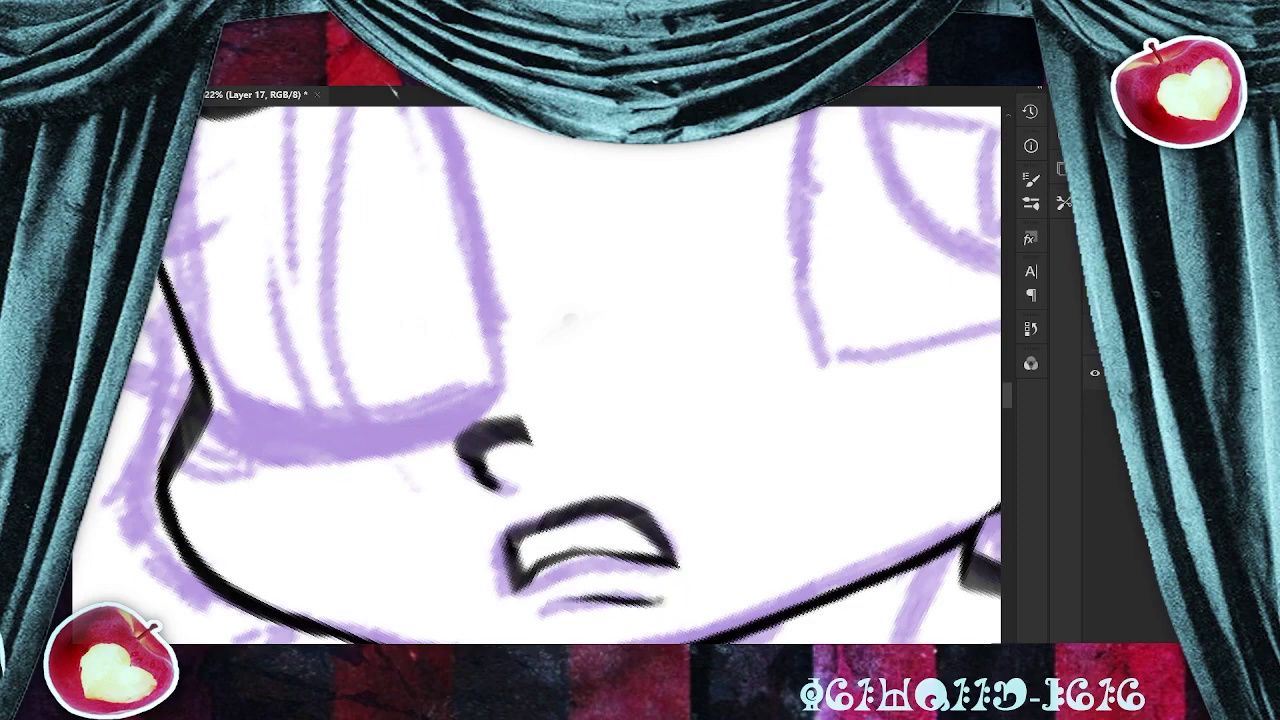
scroll(735, 520, down, 6)
drag(735, 400, 608, 466)
scroll(850, 345, up, 3)
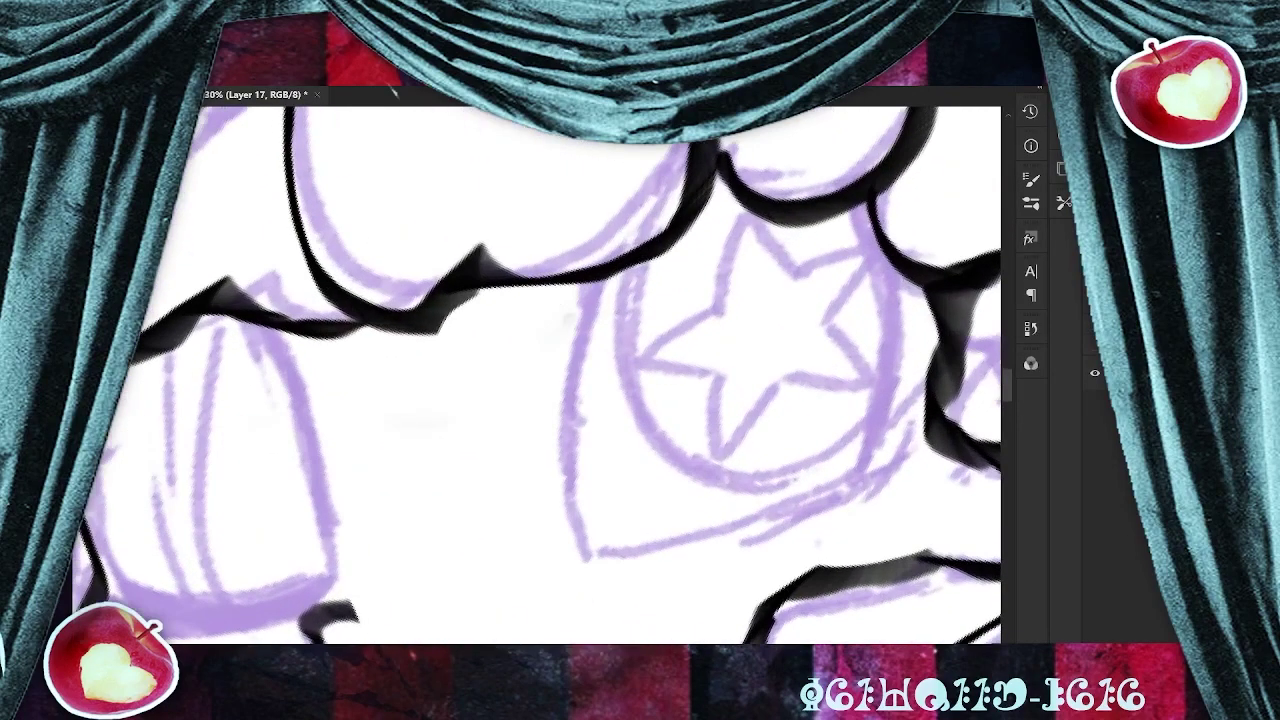
mouse_move(570, 322)
mouse_down()
mouse_move(542, 298)
mouse_move(515, 510)
mouse_move(527, 586)
mouse_move(723, 556)
mouse_move(825, 478)
mouse_up()
key(ctrl+z)
mouse_move(532, 298)
mouse_down()
mouse_move(523, 458)
mouse_move(540, 551)
mouse_move(552, 567)
mouse_move(638, 558)
mouse_move(800, 478)
mouse_move(822, 258)
mouse_up()
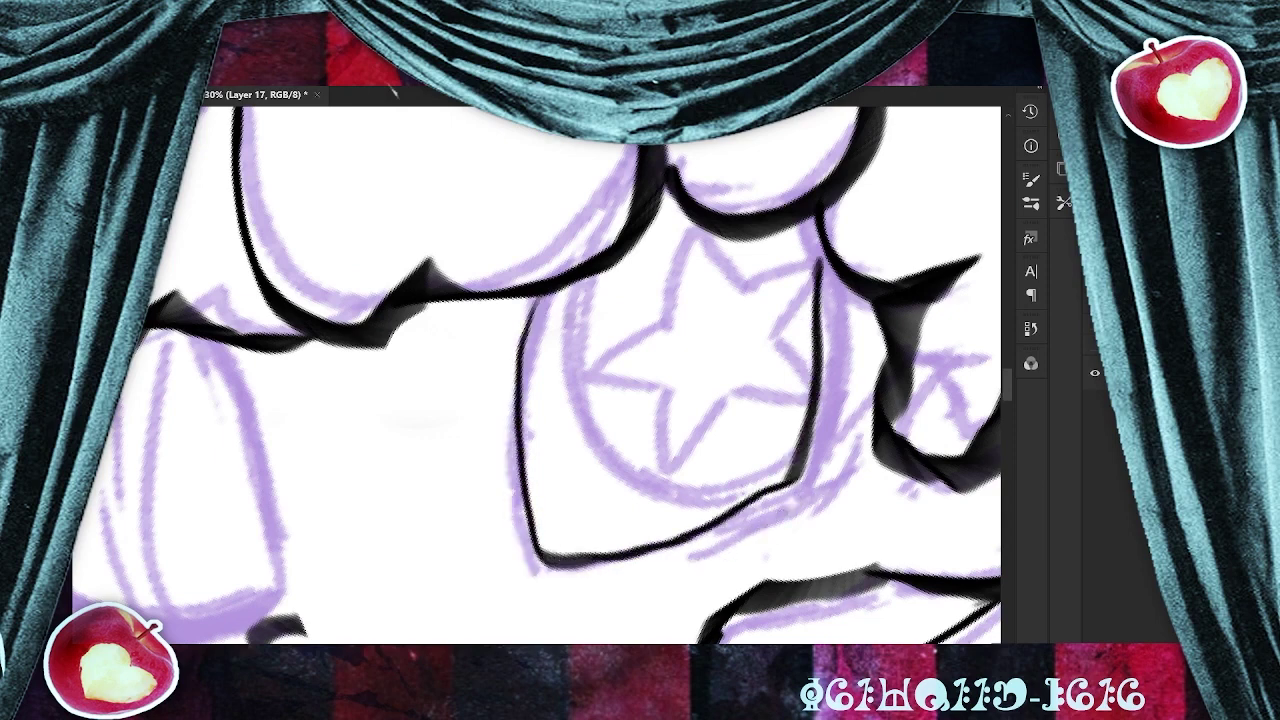
key(ctrl+z)
Ink the pointed outline of the star-pupil eye and the curved iris edge inside it.
mouse_move(535, 298)
mouse_down()
mouse_move(519, 506)
mouse_move(540, 560)
mouse_up()
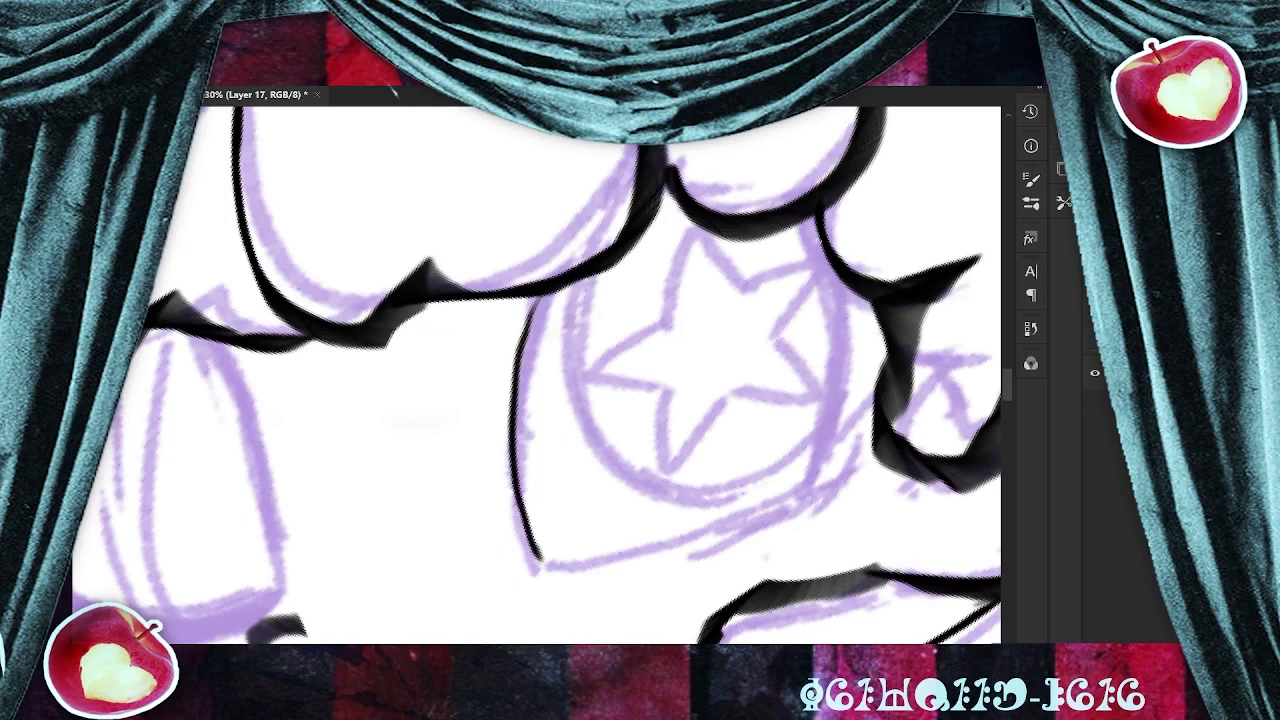
mouse_move(815, 230)
mouse_down()
mouse_move(830, 440)
mouse_move(740, 535)
mouse_move(548, 580)
mouse_move(538, 560)
mouse_move(800, 482)
mouse_move(830, 442)
mouse_move(833, 370)
mouse_move(815, 490)
mouse_up()
key(ctrl+z)
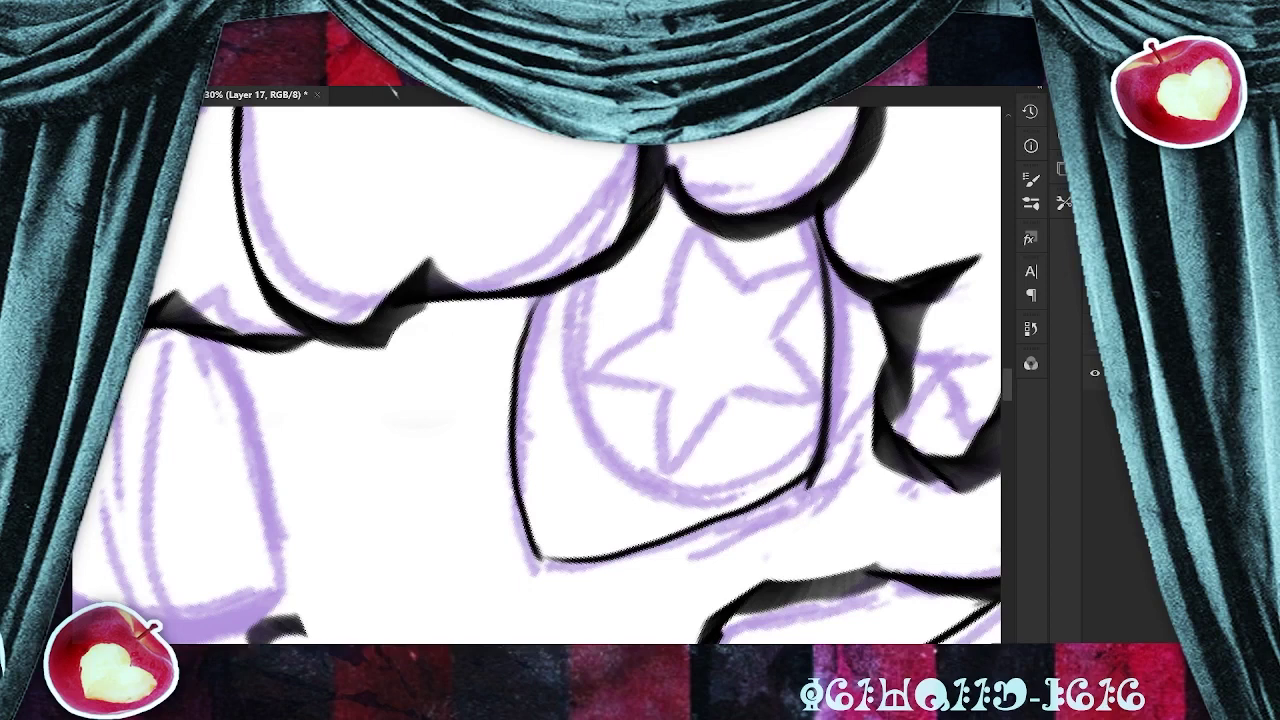
mouse_move(578, 280)
mouse_down()
mouse_move(562, 426)
mouse_move(752, 490)
mouse_up()
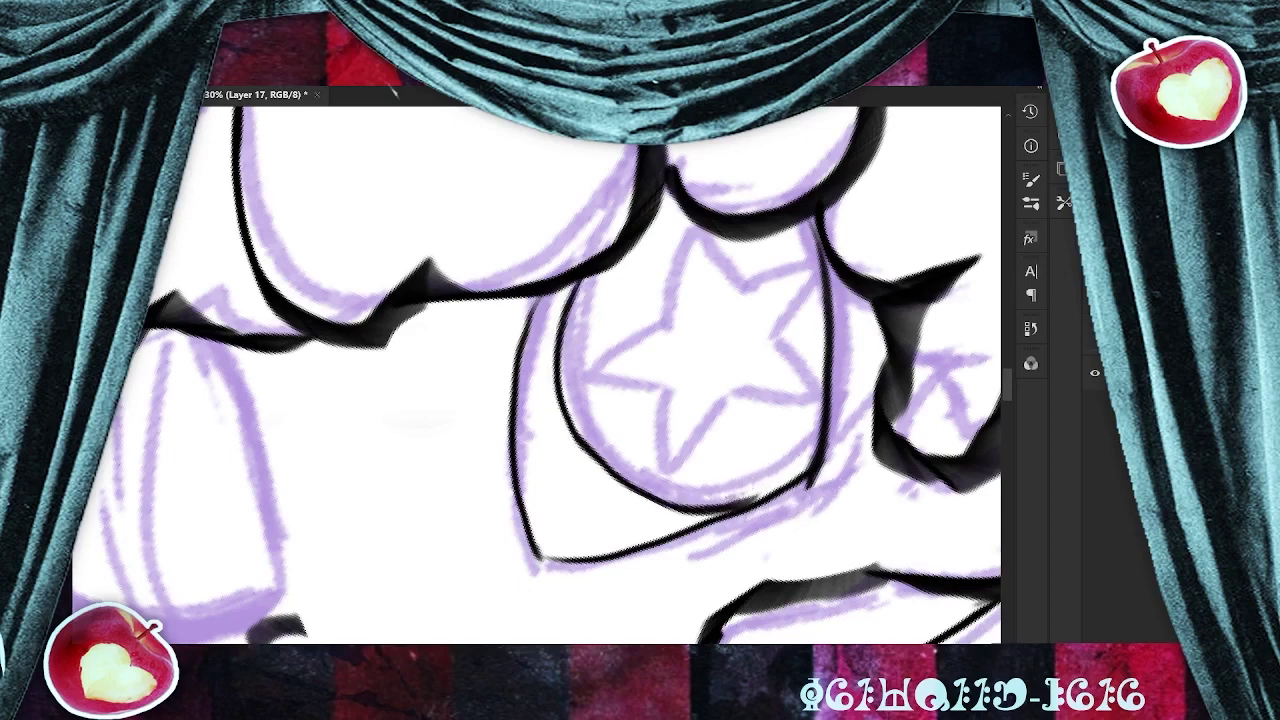
Ink the five-pointed star pupil inside the iris and a curved crease line beneath the same eye.
mouse_move(650, 312)
mouse_down()
mouse_move(716, 288)
mouse_move(733, 306)
mouse_move(800, 266)
mouse_move(770, 318)
mouse_up()
mouse_move(654, 288)
mouse_down()
mouse_move(628, 330)
mouse_move(662, 390)
mouse_move(665, 475)
mouse_move(725, 405)
mouse_move(819, 421)
mouse_move(754, 342)
mouse_move(780, 298)
mouse_up()
key(e)
drag(756, 347, 745, 344)
mouse_move(777, 304)
mouse_down()
mouse_move(757, 350)
mouse_move(782, 267)
mouse_move(752, 382)
mouse_move(655, 382)
mouse_up()
key(b)
key(ctrl+z)
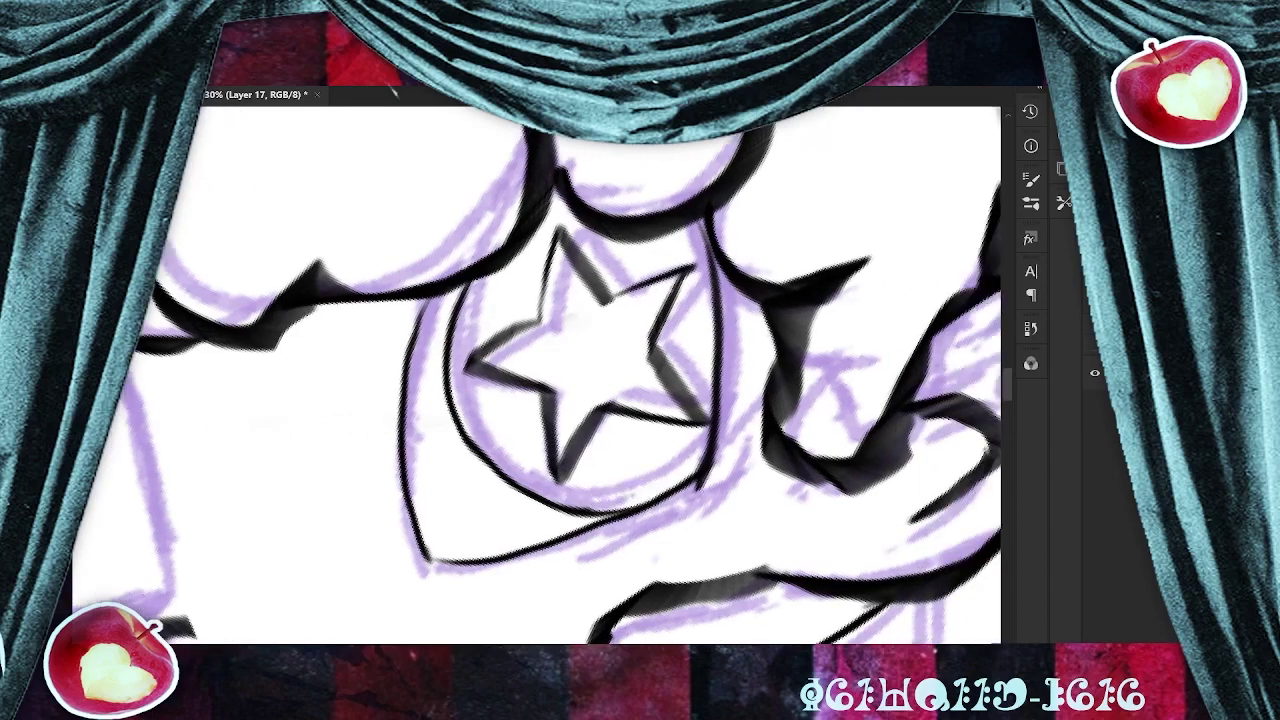
drag(701, 490, 719, 471)
mouse_move(748, 404)
mouse_down()
mouse_move(691, 509)
mouse_move(555, 555)
mouse_up()
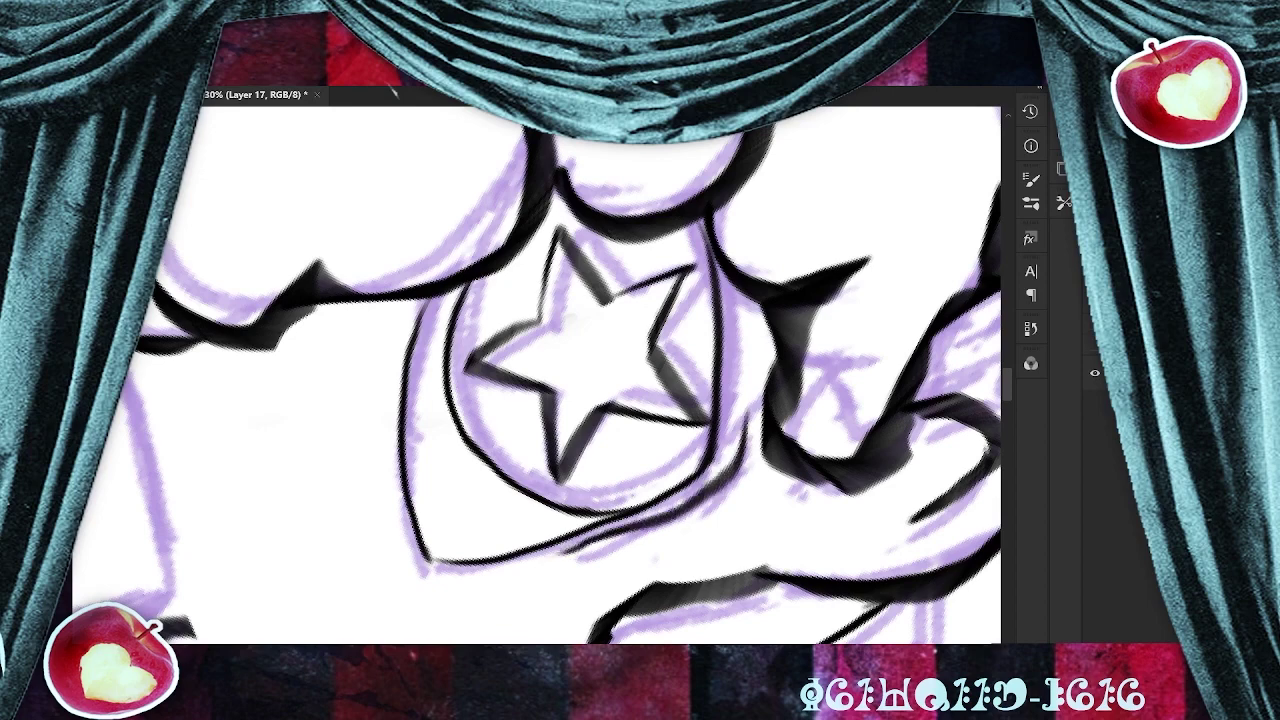
Ink the thick curved lash line of the closed eye over the sketch.
scroll(795, 425, down, 5)
key(ctrl+plus)
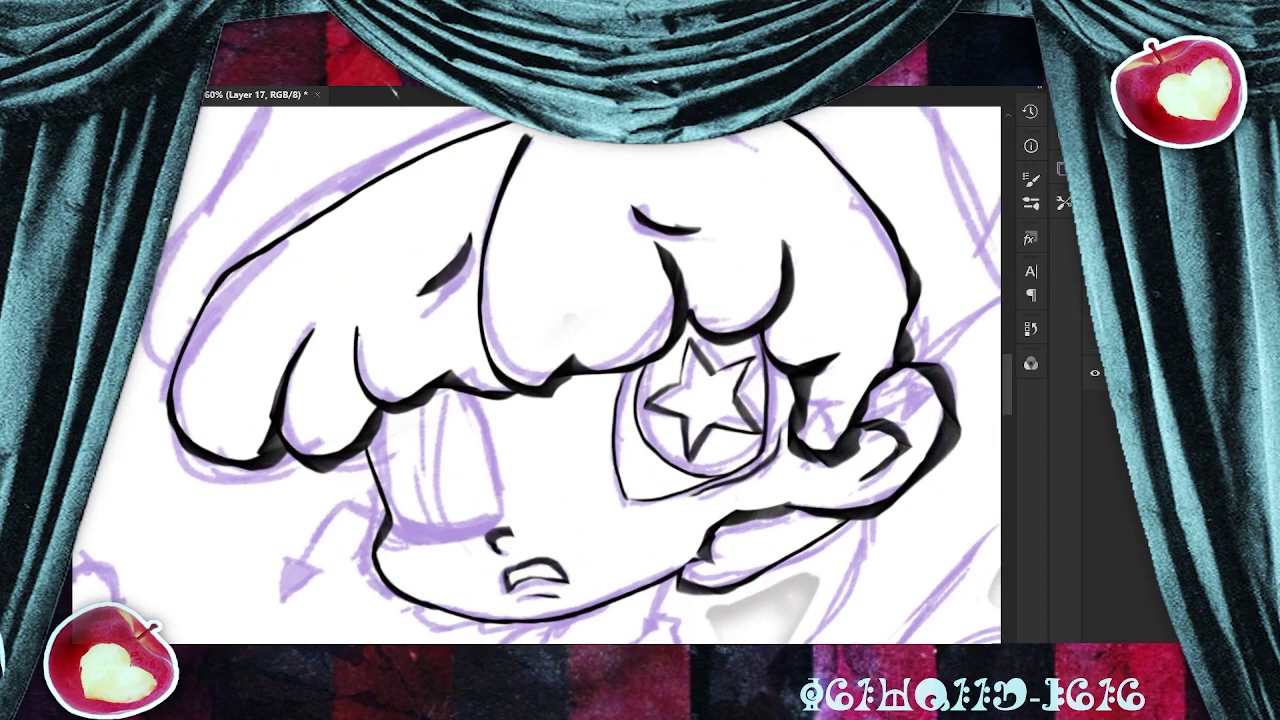
click(1095, 372)
click(1095, 372)
drag(530, 488, 732, 337)
scroll(732, 337, up, 2)
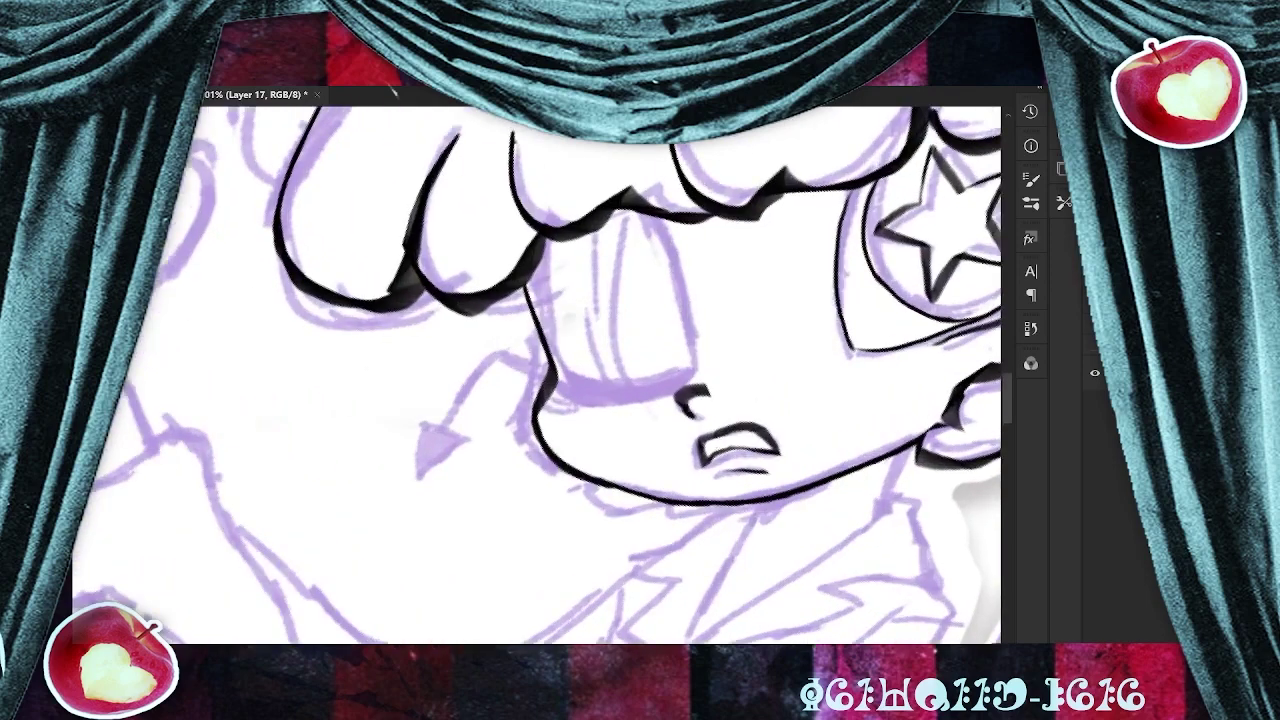
scroll(751, 256, up, 2)
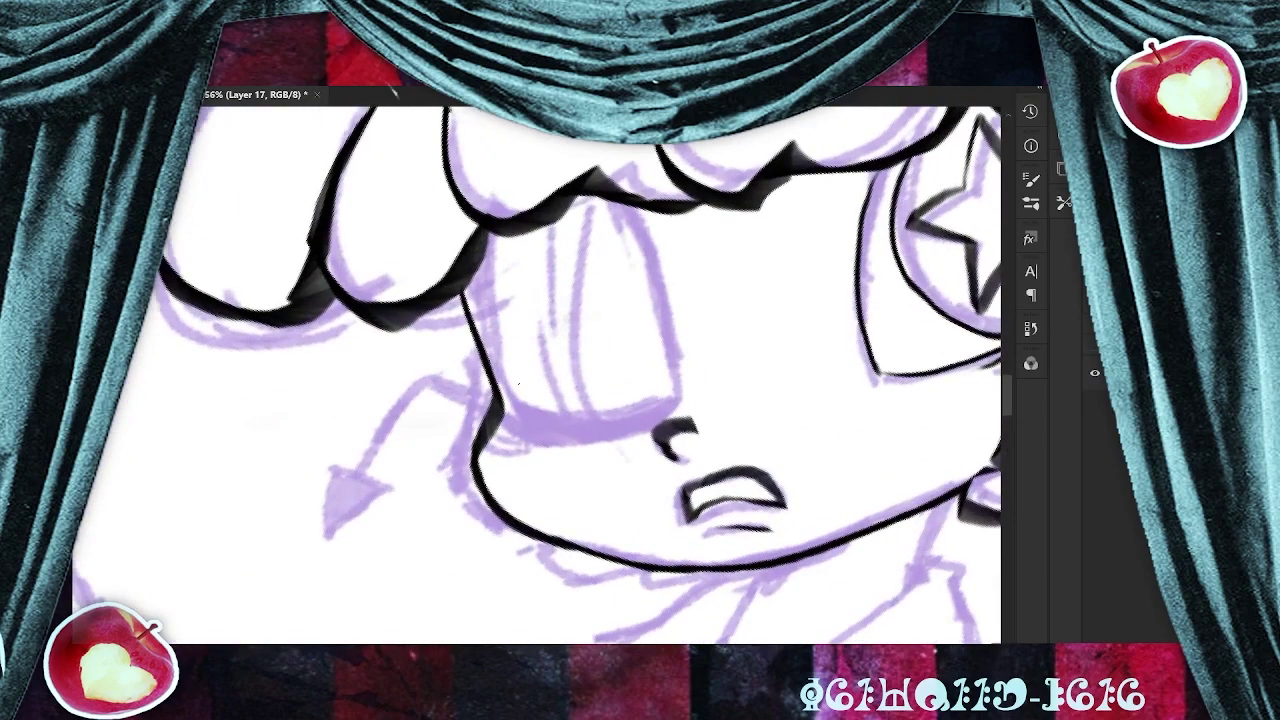
mouse_move(518, 383)
mouse_down()
mouse_move(540, 415)
mouse_move(700, 362)
mouse_move(600, 451)
mouse_move(505, 388)
mouse_move(598, 452)
mouse_move(682, 373)
mouse_move(644, 382)
mouse_up()
mouse_move(710, 346)
mouse_down()
mouse_move(648, 380)
mouse_move(706, 356)
mouse_move(602, 452)
mouse_up()
key(ctrl+shift+z)
key(ctrl+shift+z)
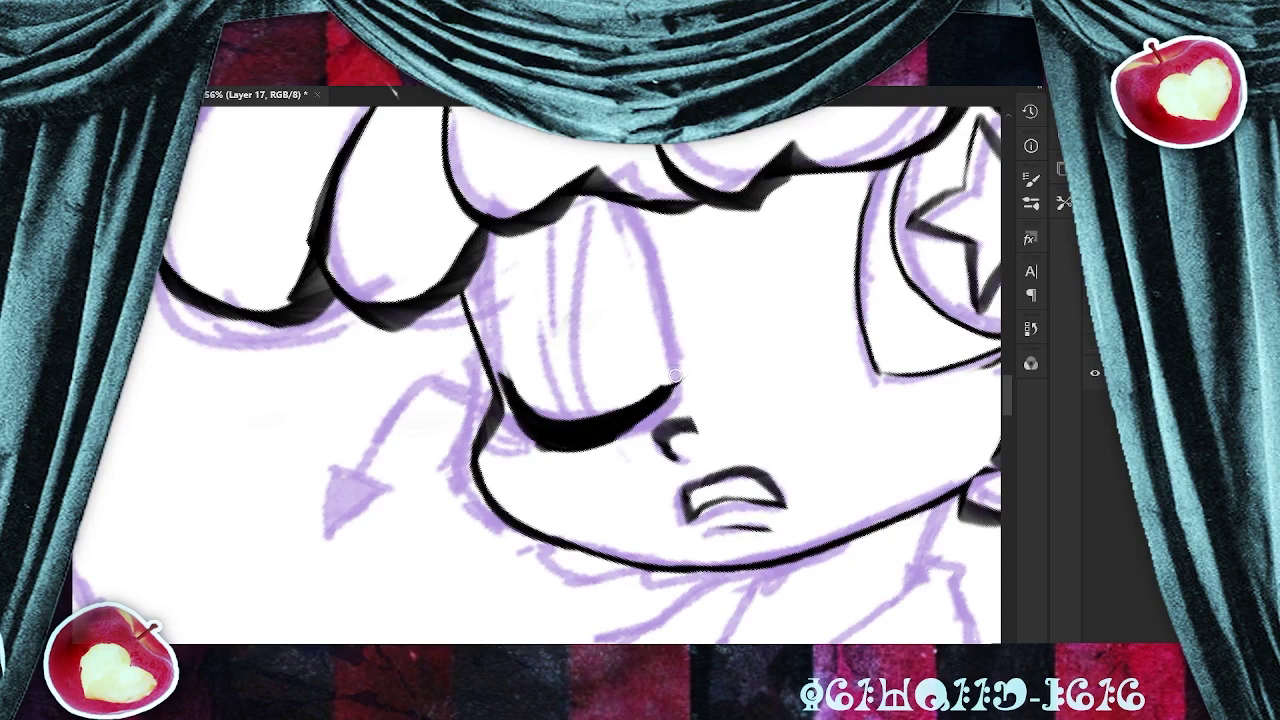
Ink thin curved crease lines beneath the outer corner of the closed eye.
key(ctrl+shift+z)
key(ctrl+shift+z)
key(ctrl+shift+z)
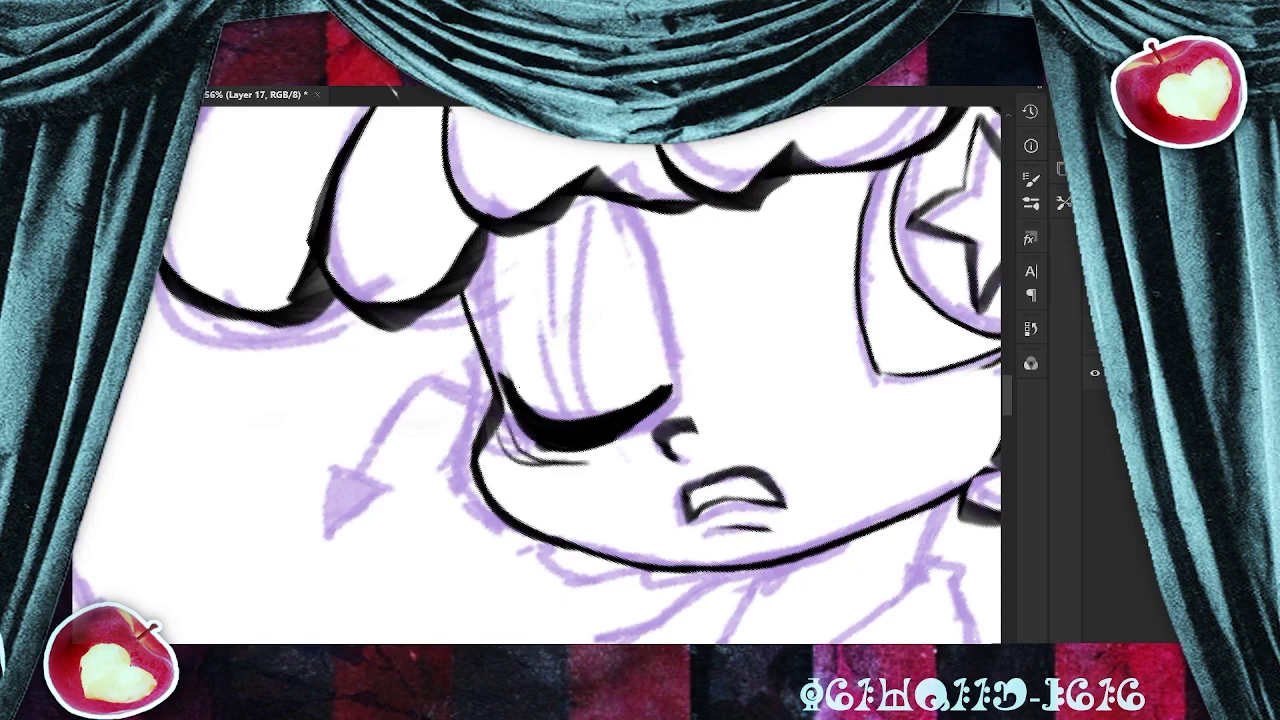
Ink both sides of the closed eyelid's outline up to the fringe, redrawing the side nearest the nose closer to the sketch.
key(ctrl+shift+z)
key(ctrl+shift+z)
key(ctrl+shift+z)
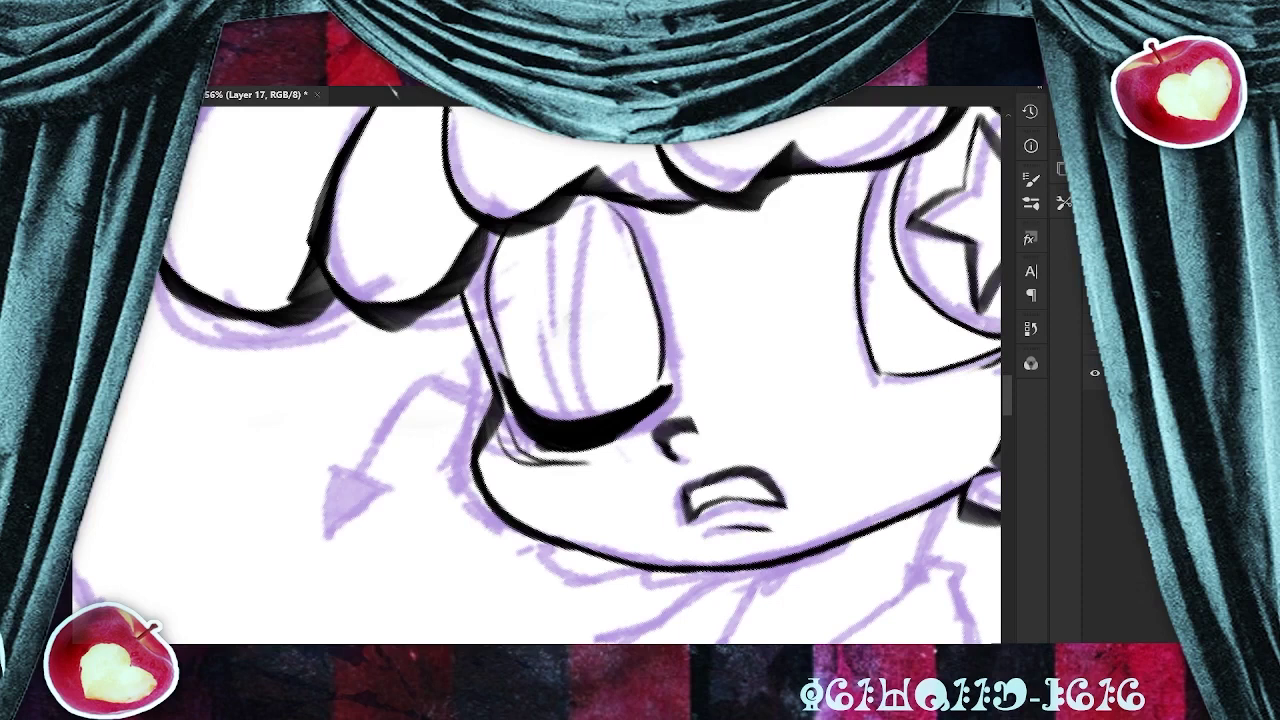
key(ctrl+z)
key(ctrl+z)
key(ctrl+shift+z)
key(ctrl+shift+z)
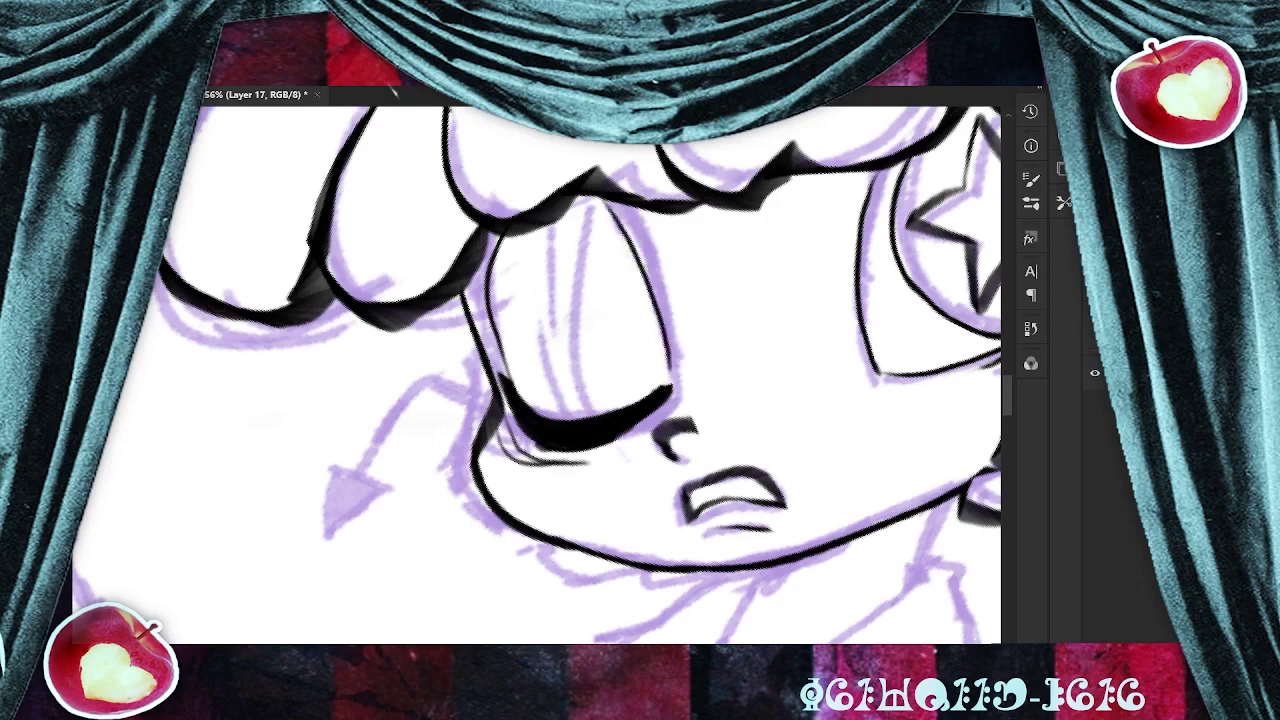
Ink thin vertical curved lines inside the closed eyelid and save the document.
key(ctrl+shift+z)
key(ctrl+shift+z)
key(ctrl+shift+z)
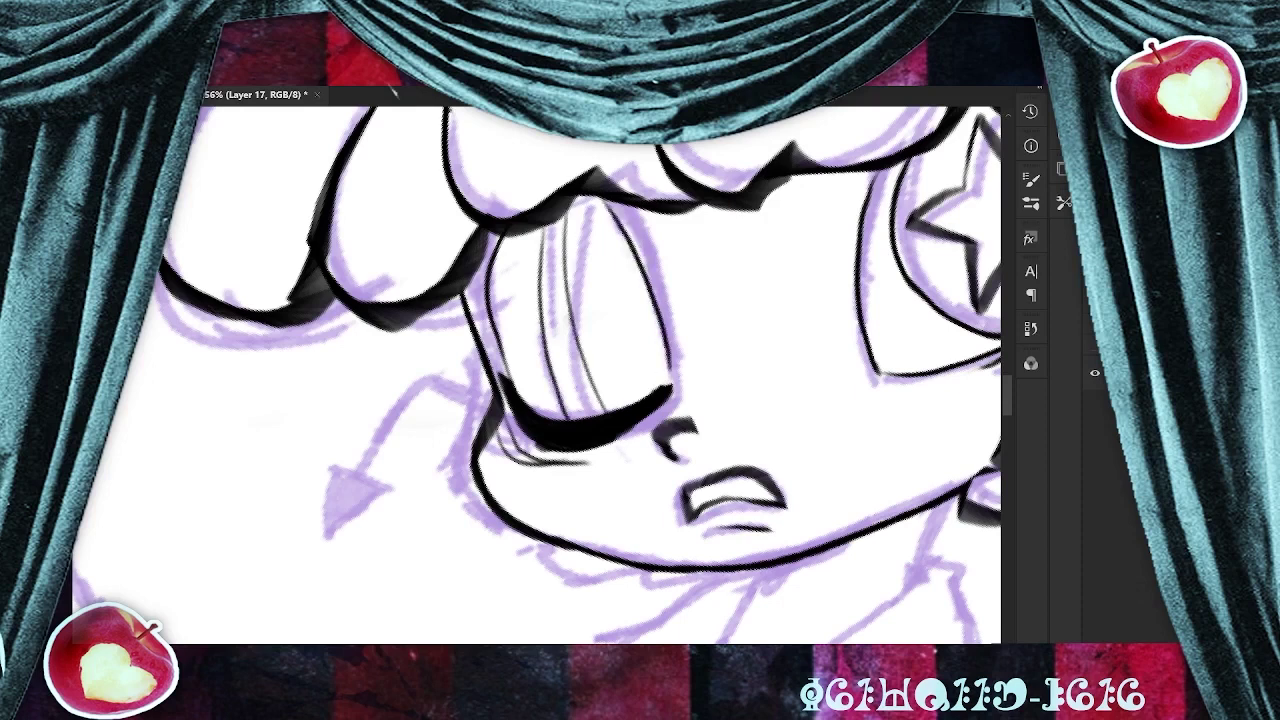
scroll(692, 325, down, 3)
key(ctrl+s)
scroll(875, 282, up, 2)
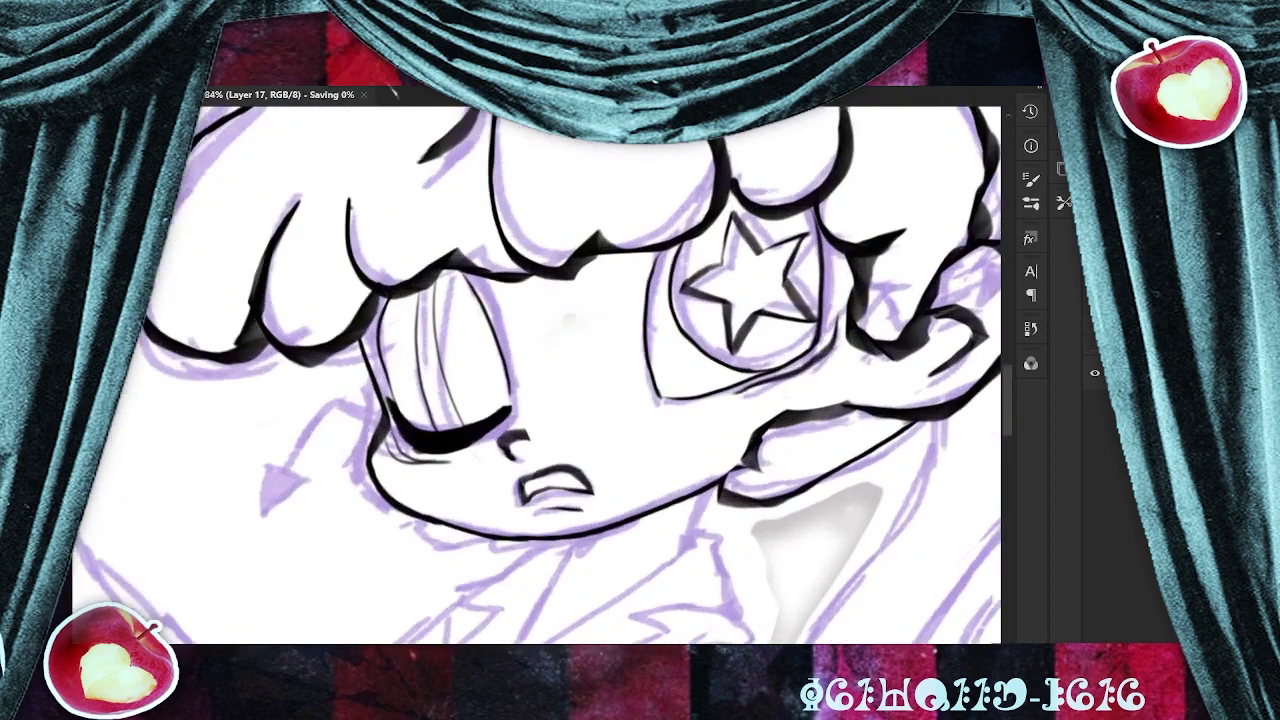
Add a thin crease line beneath the star-pupil eye, undoing the stray strokes.
drag(708, 404, 835, 368)
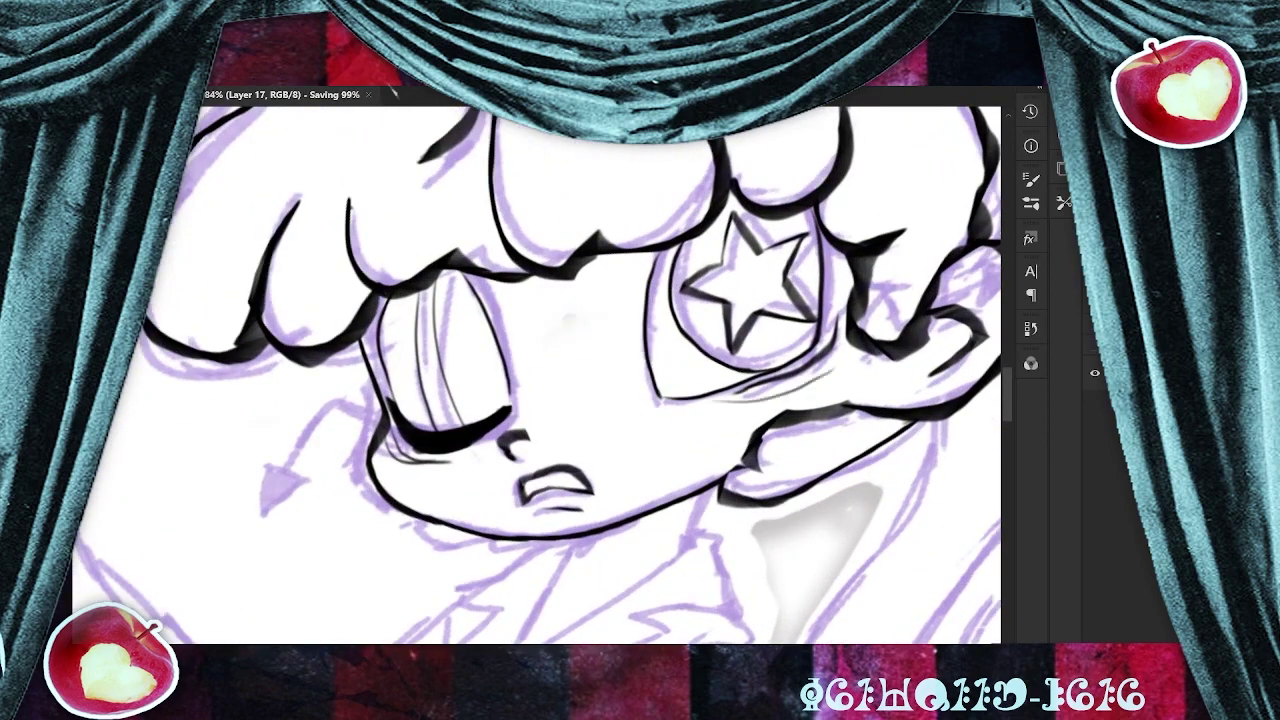
key(ctrl+z)
drag(713, 403, 826, 366)
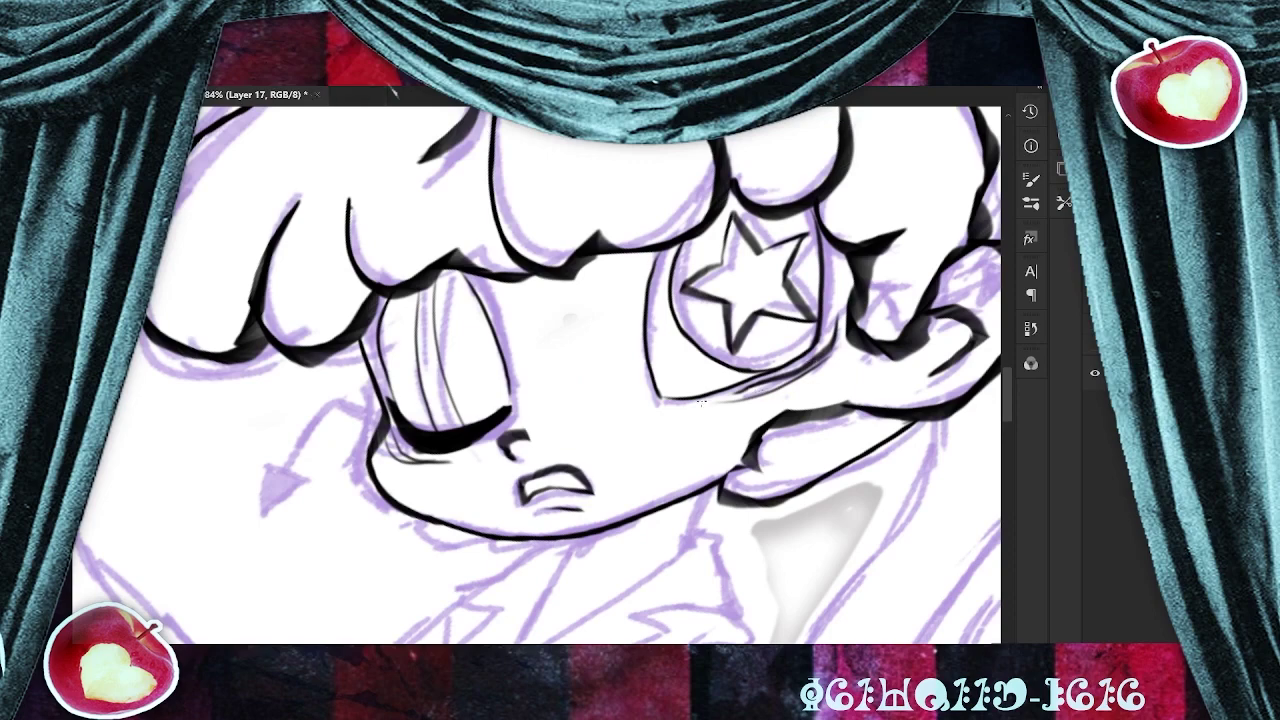
mouse_move(711, 398)
mouse_down()
mouse_move(770, 383)
mouse_move(853, 334)
mouse_up()
key(ctrl+z)
Ink the bent arrow beside the closed eye with a solid arrowhead, sharpen its edges, and save the document.
scroll(460, 300, up, 2)
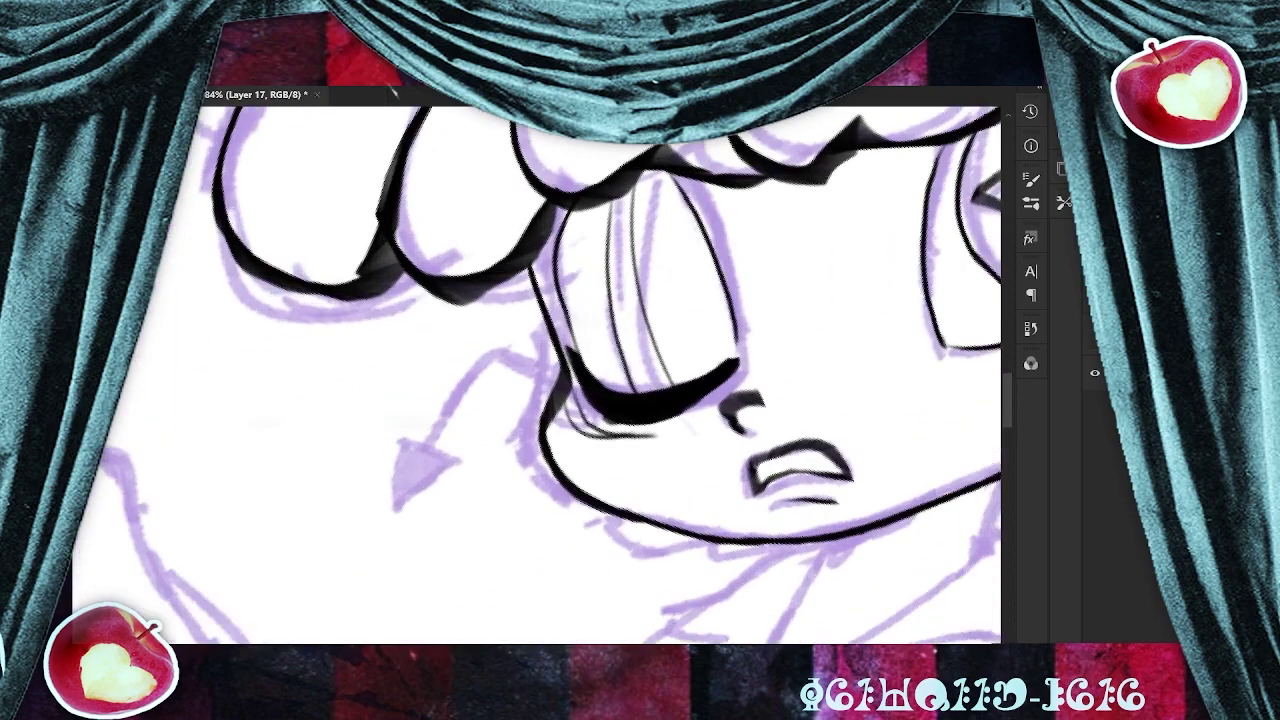
mouse_move(578, 382)
mouse_down()
mouse_move(535, 350)
mouse_move(428, 446)
mouse_move(485, 472)
mouse_move(402, 512)
mouse_move(440, 448)
mouse_move(422, 480)
mouse_move(437, 462)
mouse_up()
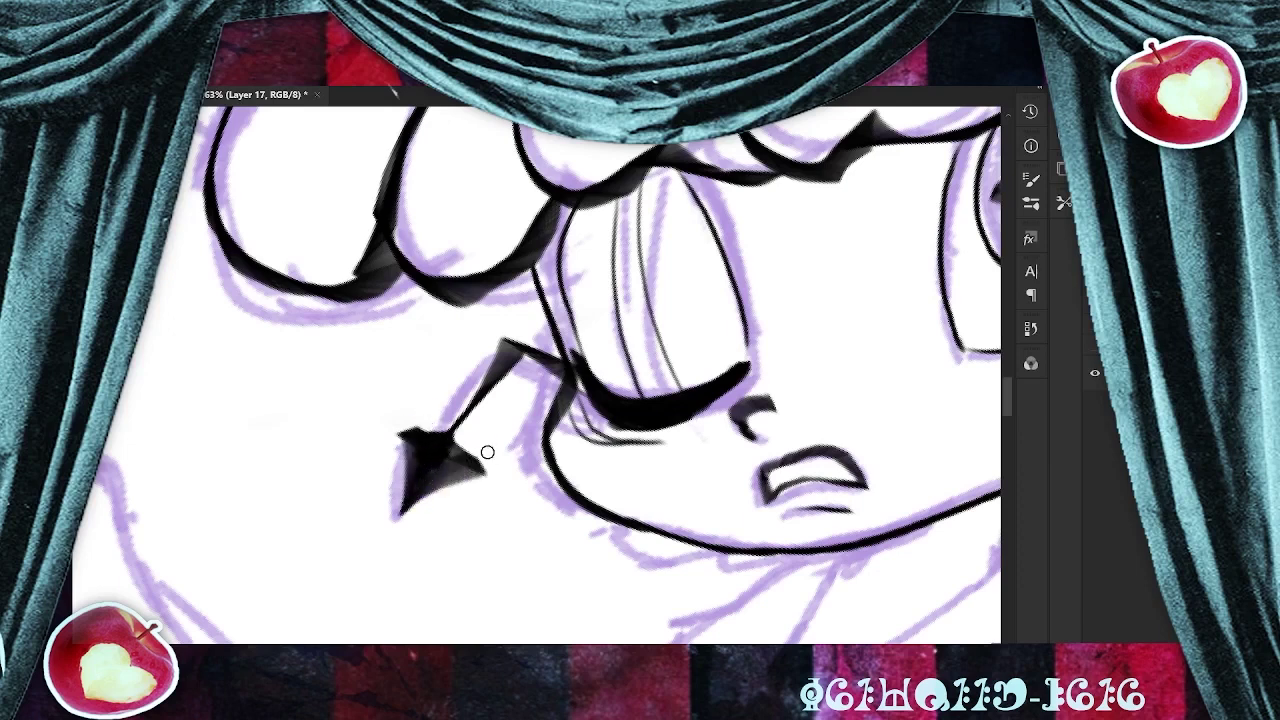
mouse_move(497, 463)
mouse_down()
mouse_move(396, 538)
mouse_move(396, 427)
mouse_move(472, 460)
mouse_up()
mouse_move(402, 438)
mouse_down()
mouse_move(477, 461)
mouse_move(402, 431)
mouse_up()
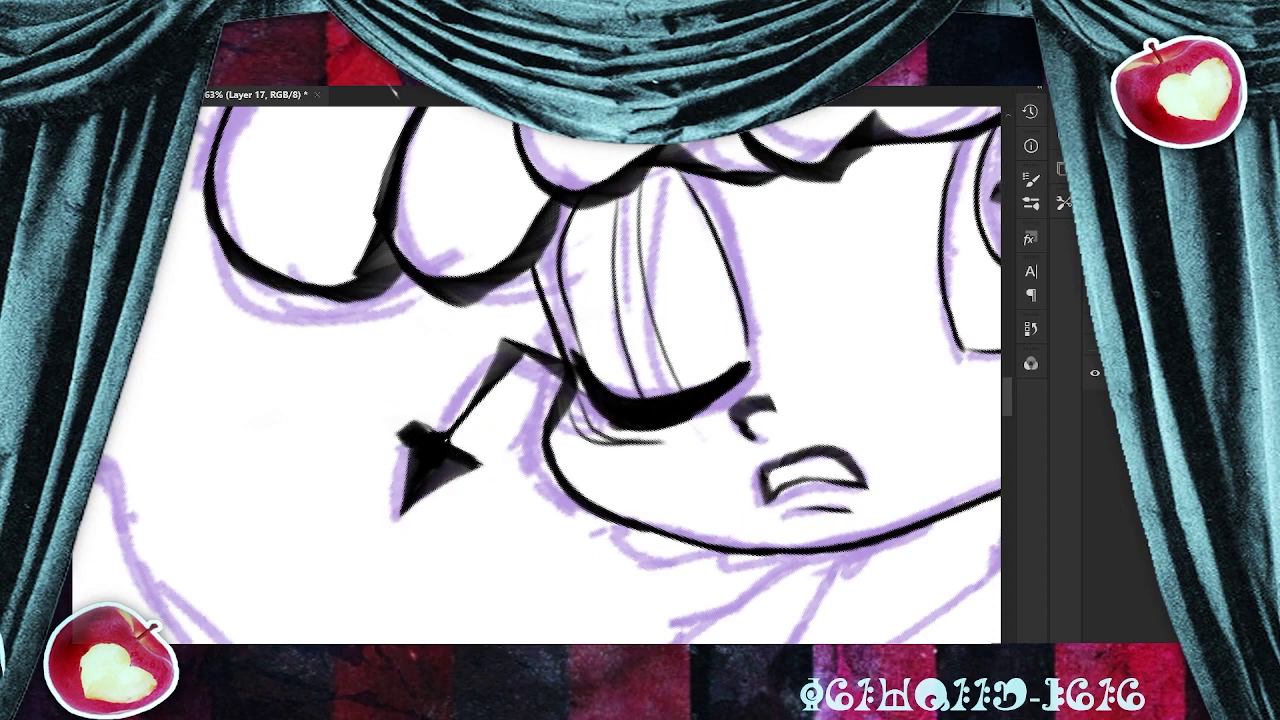
drag(476, 458, 412, 431)
mouse_move(409, 428)
mouse_down()
mouse_move(377, 517)
mouse_move(382, 542)
mouse_up()
mouse_move(482, 462)
mouse_down()
mouse_move(395, 543)
mouse_move(436, 492)
mouse_up()
scroll(798, 432, down, 5)
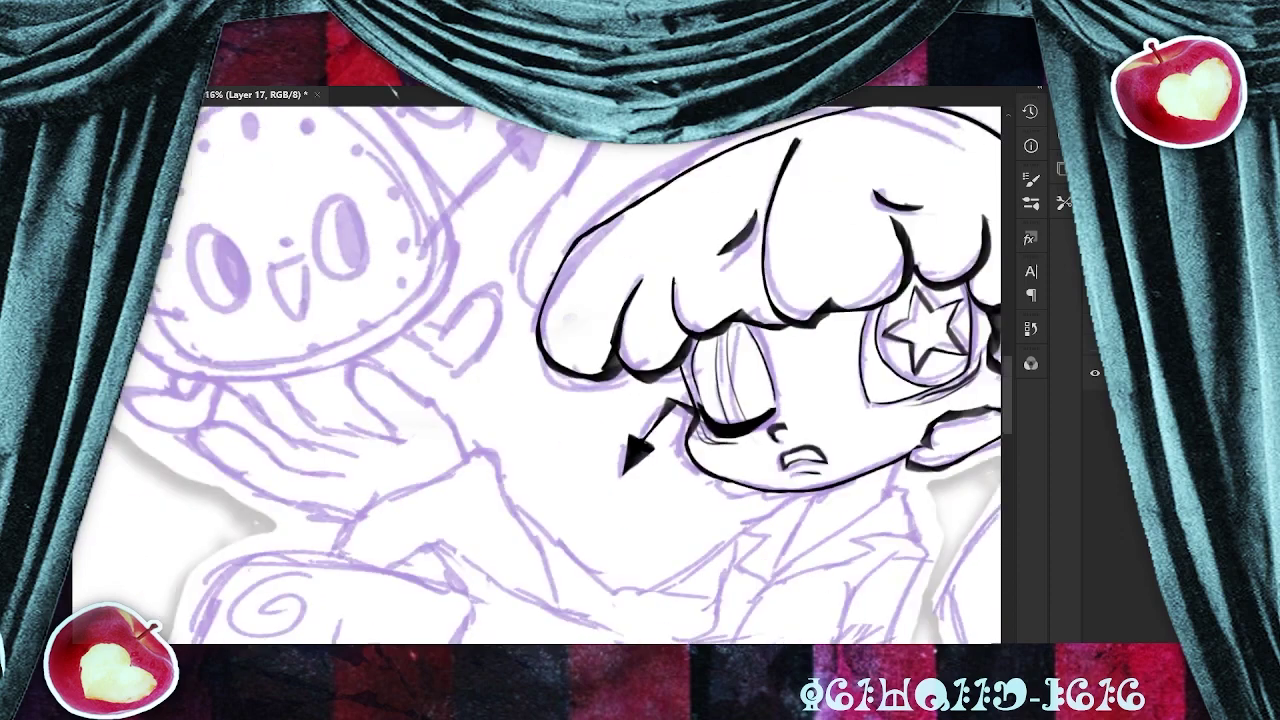
drag(800, 430, 581, 410)
key(ctrl+s)
Ink the second bent arrow from the star-pupil eye down past the ear, with a solid black arrowhead.
scroll(860, 340, up, 4)
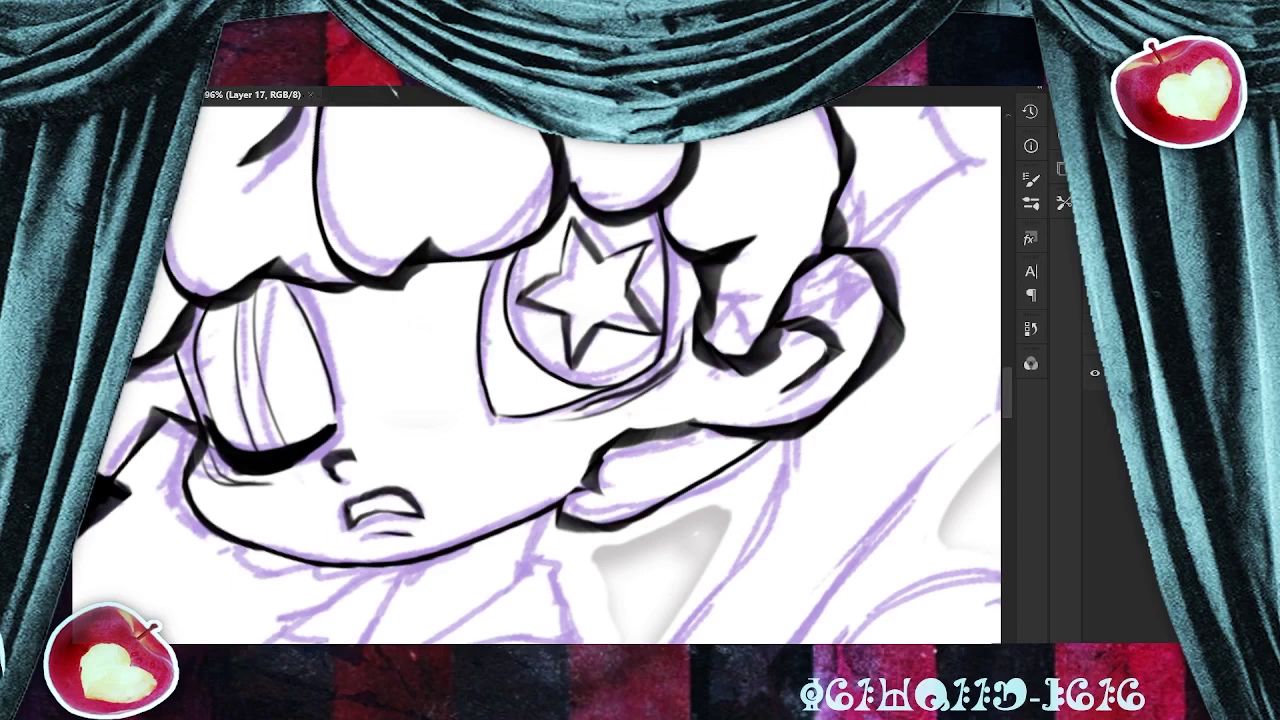
mouse_move(668, 328)
mouse_down()
mouse_move(729, 302)
mouse_move(758, 370)
mouse_move(850, 300)
mouse_up()
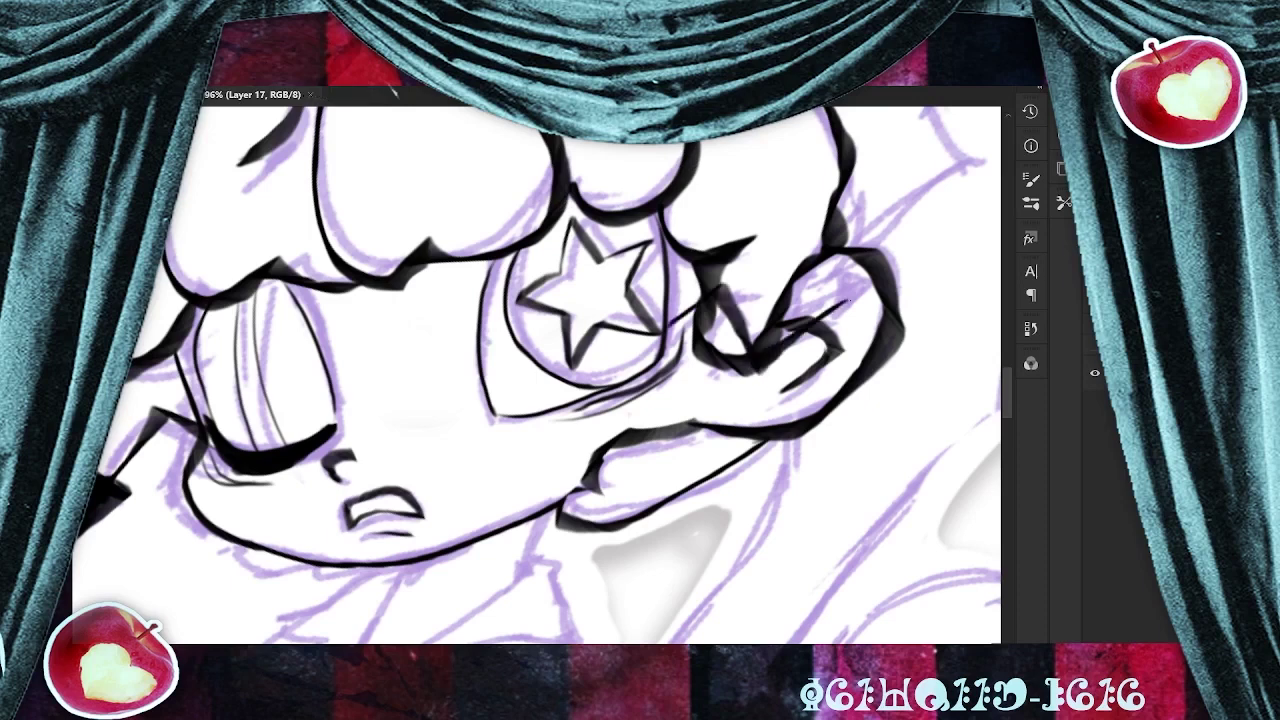
key(ctrl+z)
mouse_move(670, 322)
mouse_down()
mouse_move(760, 284)
mouse_move(750, 388)
mouse_move(718, 398)
mouse_move(790, 402)
mouse_move(752, 482)
mouse_up()
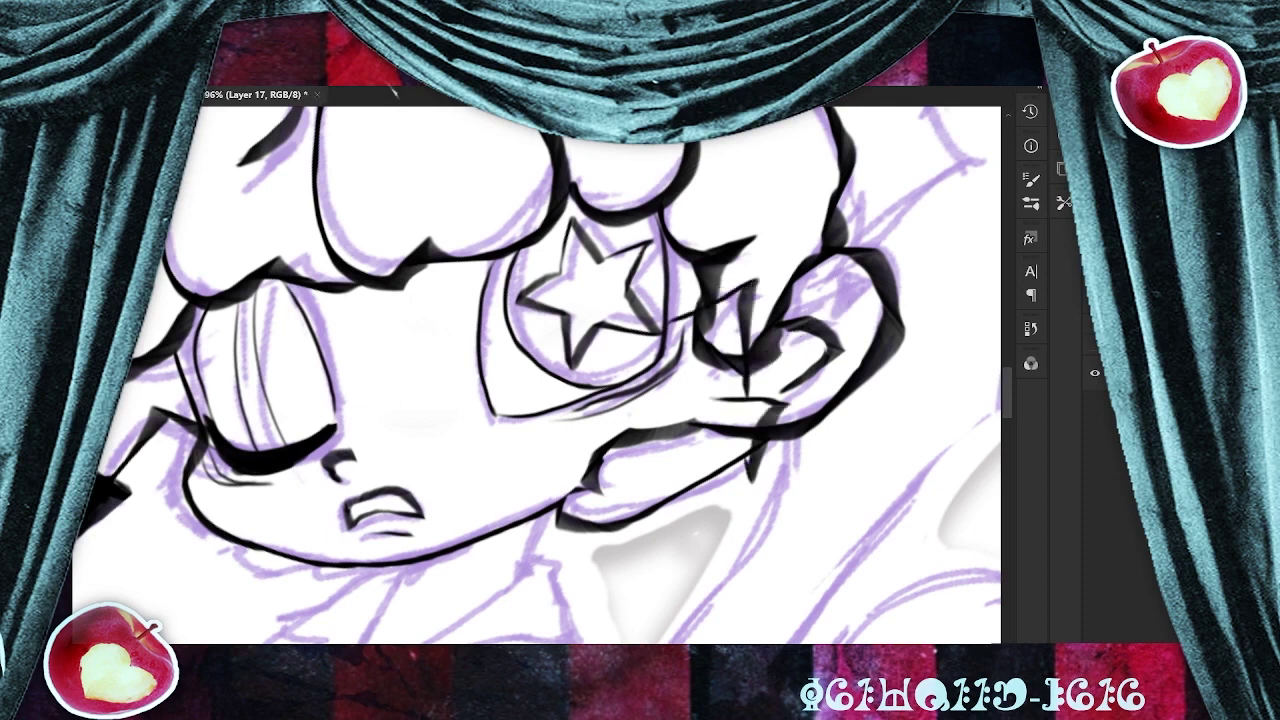
mouse_move(705, 388)
mouse_down()
mouse_move(748, 470)
mouse_move(770, 404)
mouse_move(744, 446)
mouse_move(748, 414)
mouse_move(764, 410)
mouse_up()
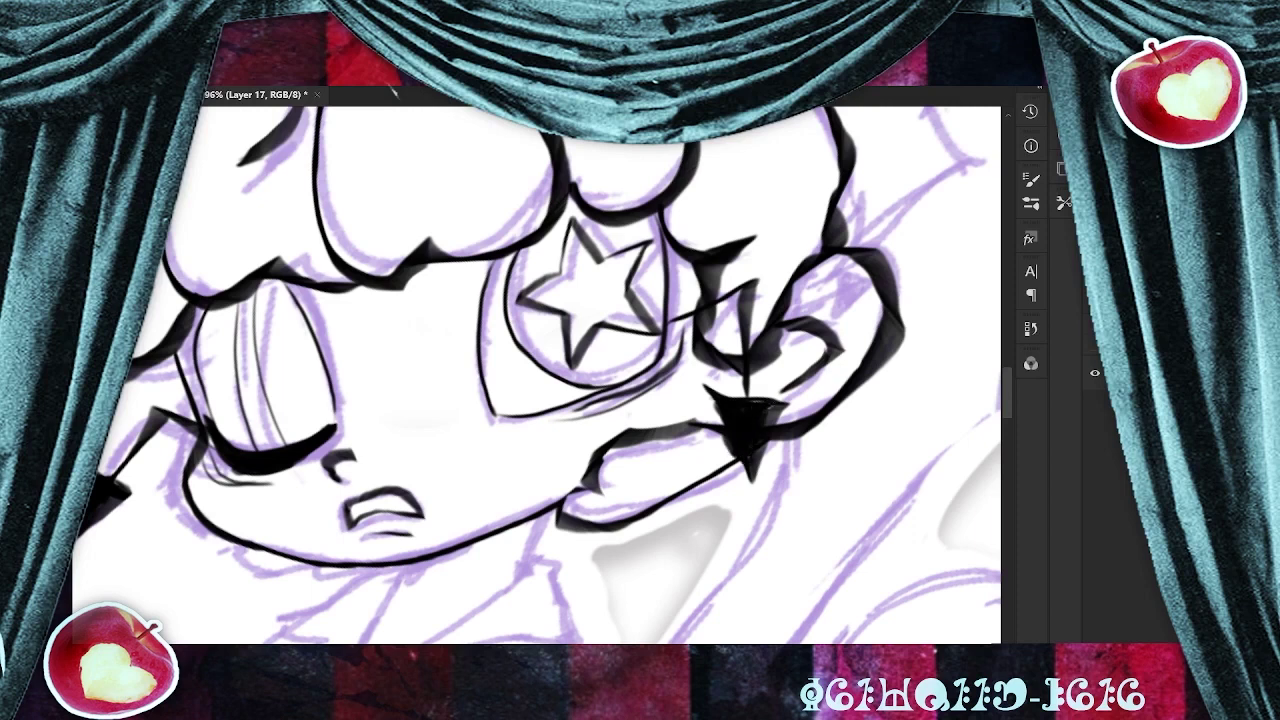
Clean up the edges of the arrowhead near the ear, repair the adjoining outline, and save the document.
mouse_move(700, 384)
mouse_down()
mouse_move(721, 392)
mouse_move(728, 452)
mouse_up()
drag(722, 426, 746, 472)
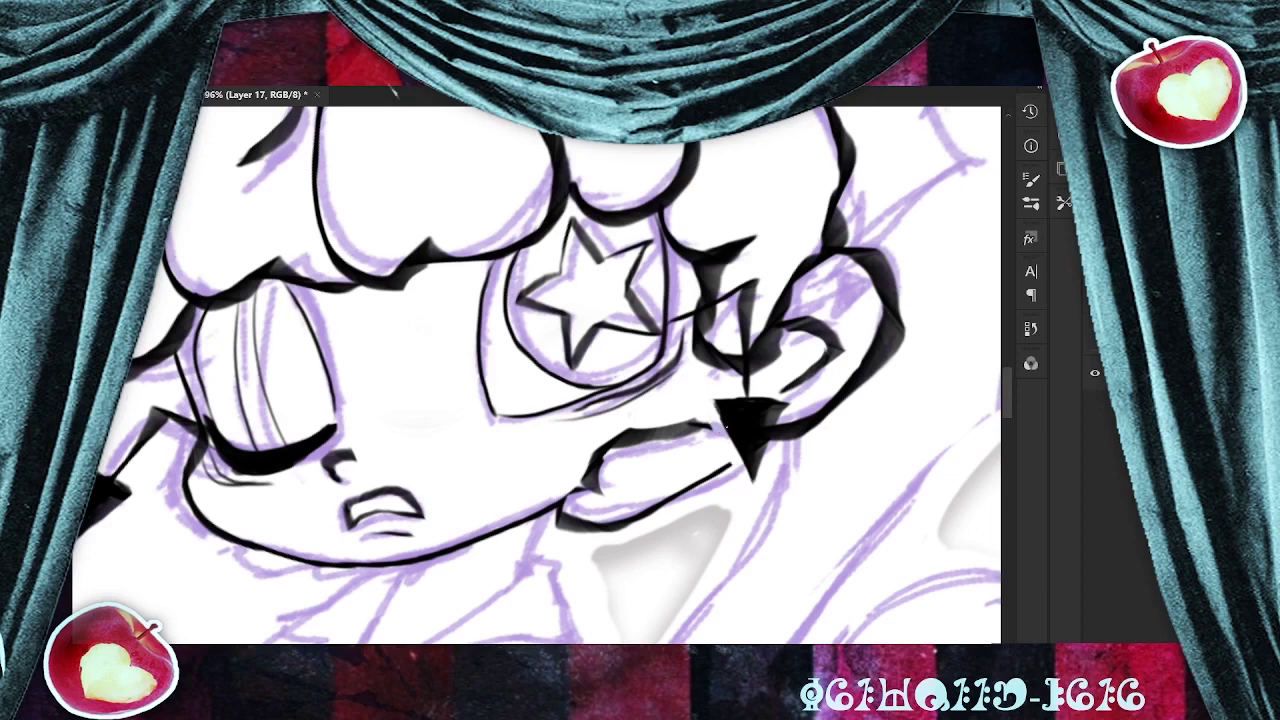
mouse_move(690, 433)
mouse_down()
mouse_move(732, 429)
mouse_move(720, 423)
mouse_move(698, 490)
mouse_move(728, 480)
mouse_move(695, 487)
mouse_move(716, 469)
mouse_move(704, 490)
mouse_up()
key(ctrl+z)
key(ctrl+z)
key(ctrl+z)
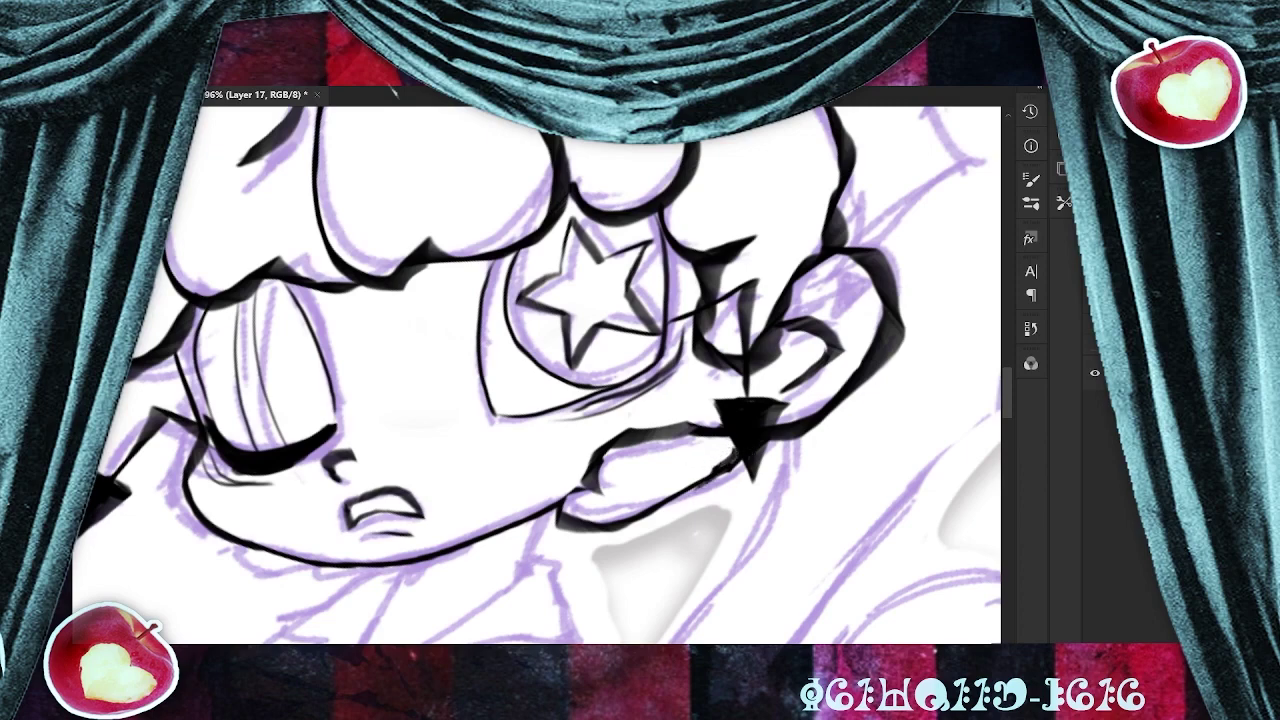
key(ctrl+0)
key(ctrl+s)
Trim the small nose mark to a thinner, cleaner shape with the eraser and save the document.
scroll(707, 371, up, 9)
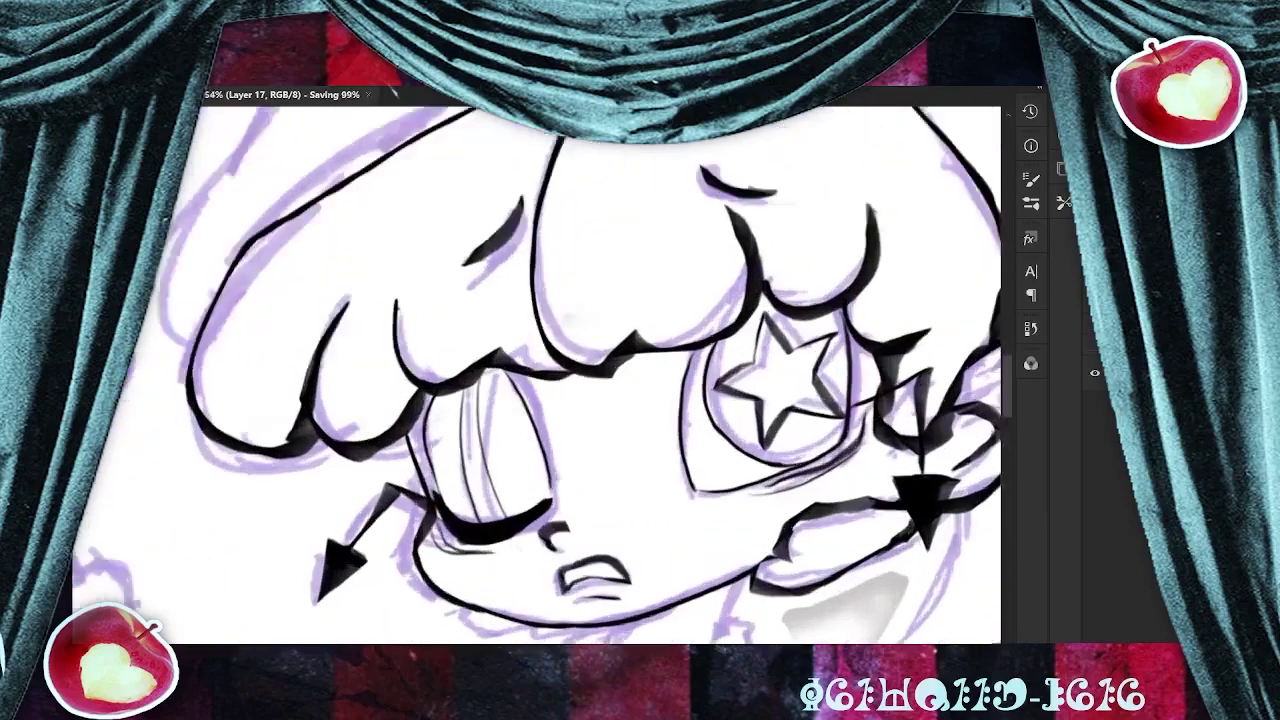
drag(621, 405, 677, 393)
mouse_move(648, 398)
mouse_down()
mouse_move(731, 390)
mouse_move(658, 389)
mouse_move(733, 401)
mouse_move(775, 452)
mouse_up()
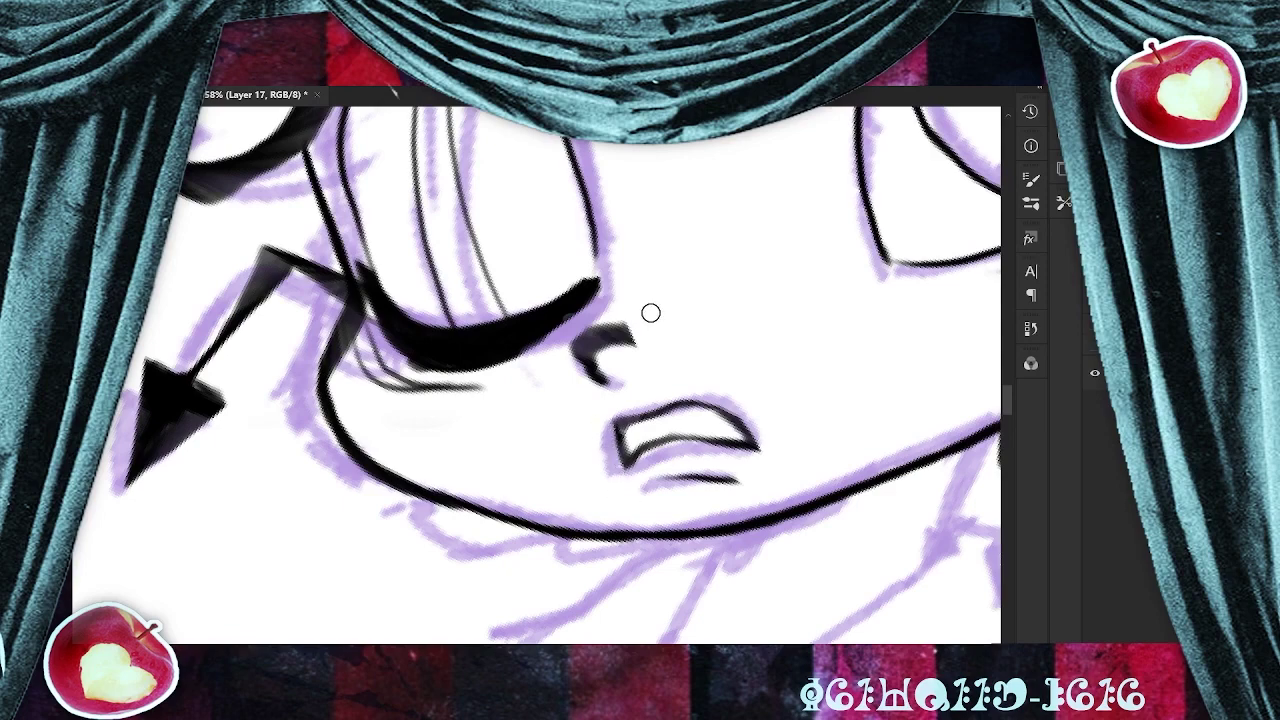
mouse_move(624, 315)
mouse_down()
mouse_move(566, 339)
mouse_move(528, 390)
mouse_move(565, 347)
mouse_move(590, 403)
mouse_up()
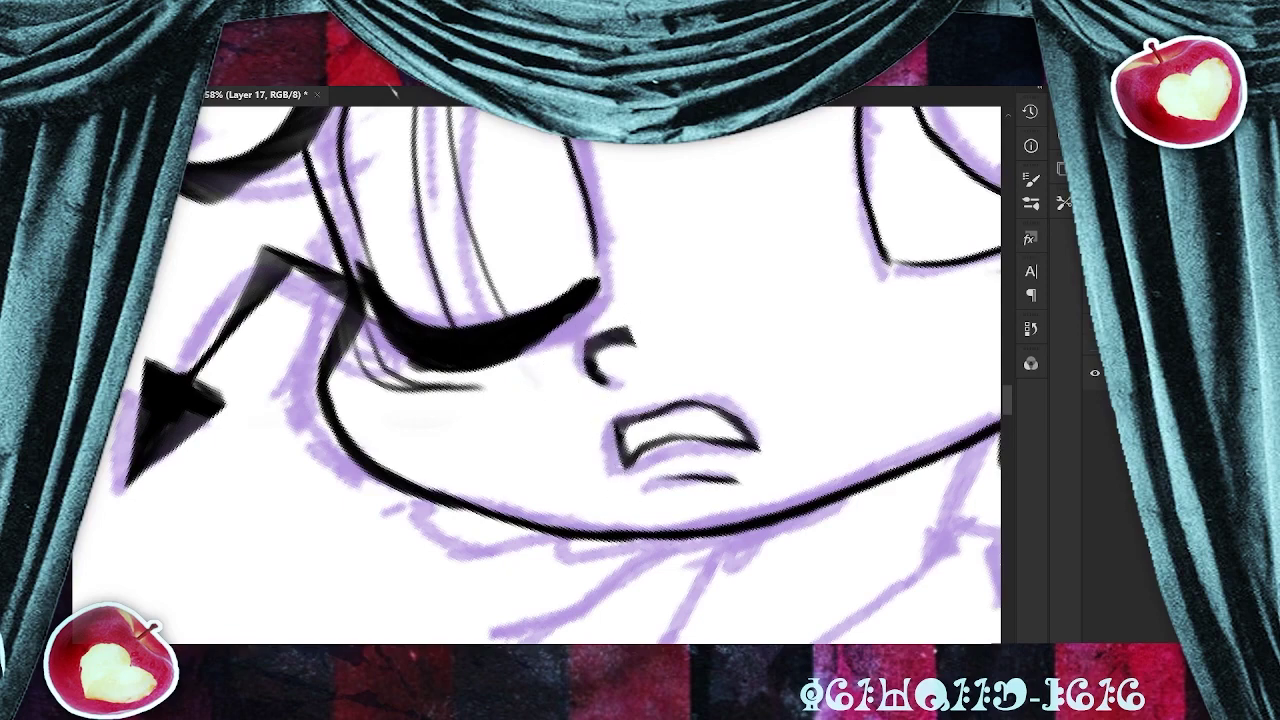
scroll(767, 453, down, 7)
drag(780, 440, 737, 297)
key(ctrl+s)
Ink the V-shaped neckline under the chin and the notched collar flap on the ear side.
scroll(790, 290, up, 2)
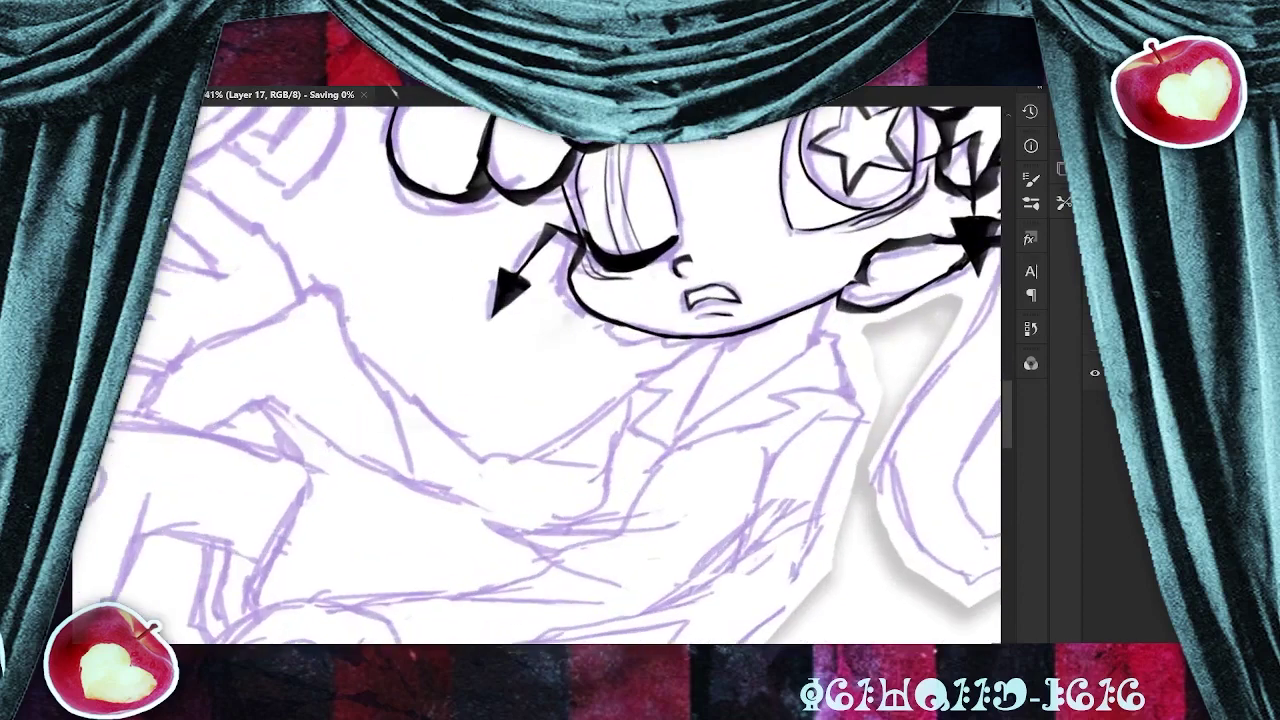
drag(725, 340, 678, 438)
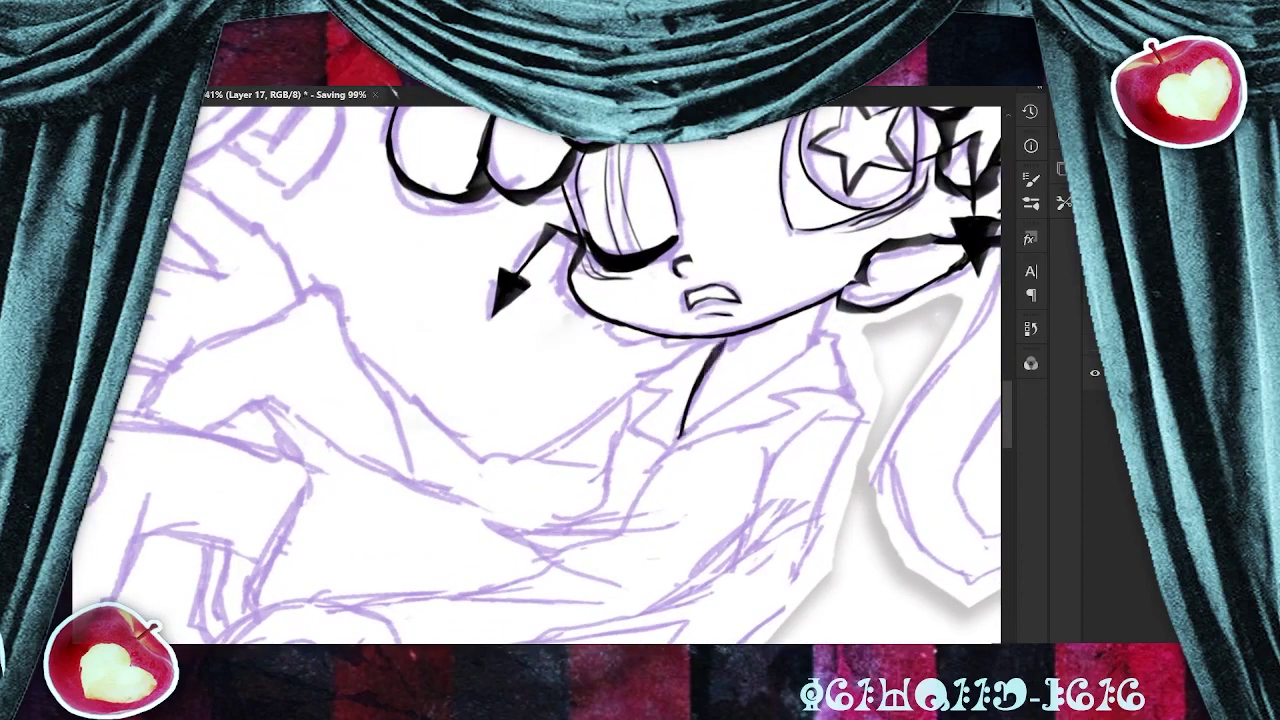
mouse_move(822, 292)
mouse_down()
mouse_move(814, 344)
mouse_move(672, 445)
mouse_up()
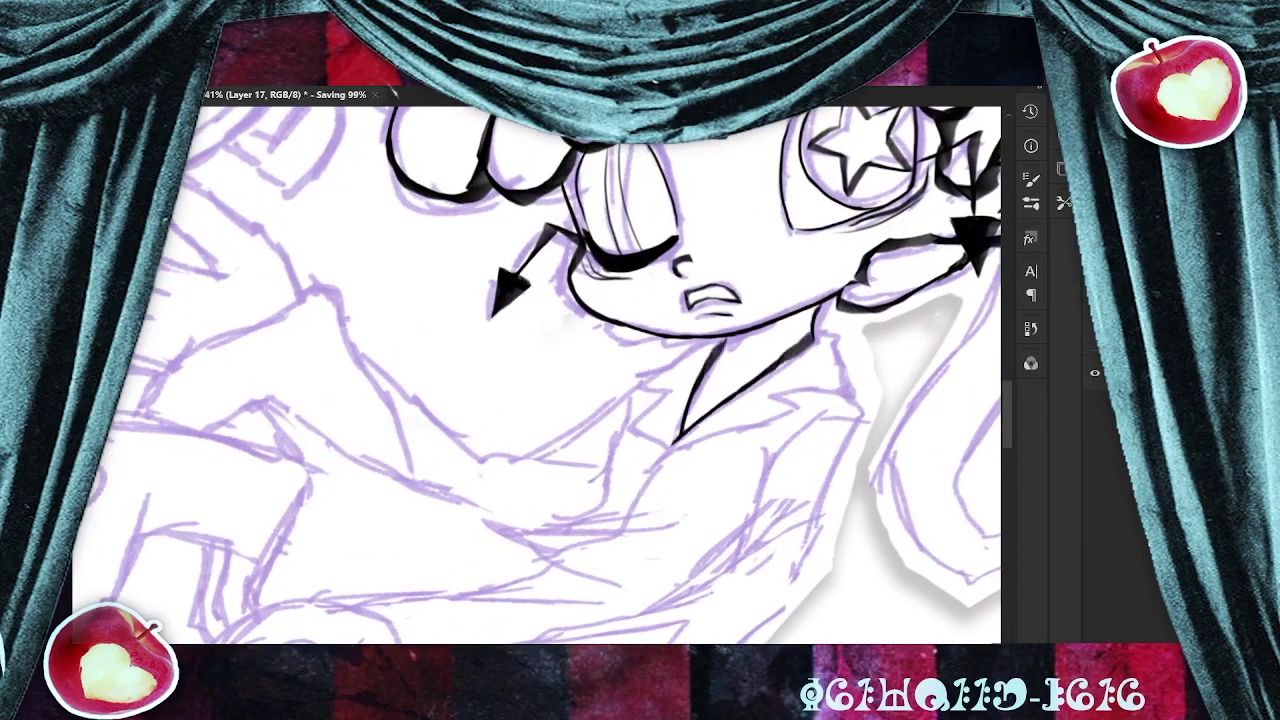
mouse_move(842, 329)
mouse_down()
mouse_move(850, 410)
mouse_move(762, 390)
mouse_move(795, 418)
mouse_move(672, 452)
mouse_up()
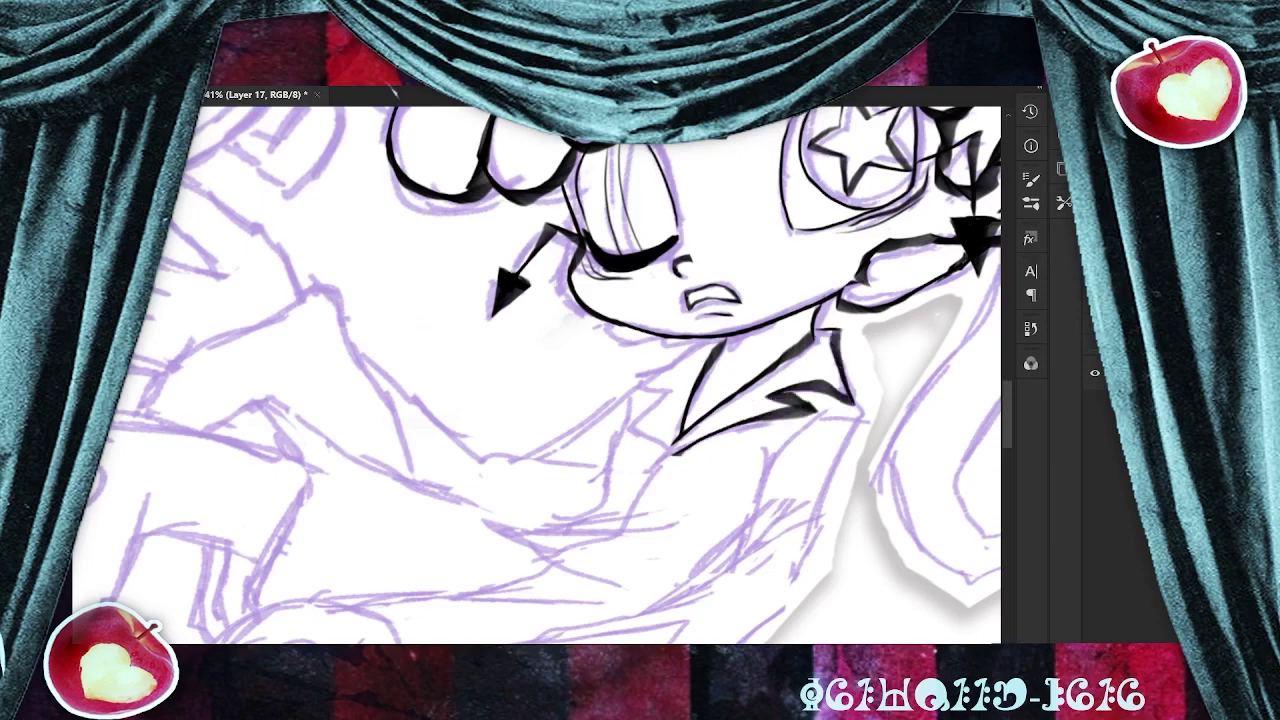
Ink the jagged collar flap on the arm side and tidy where the neckline meets the chin.
scroll(873, 409, down, 5)
scroll(896, 372, up, 4)
scroll(838, 360, up, 1)
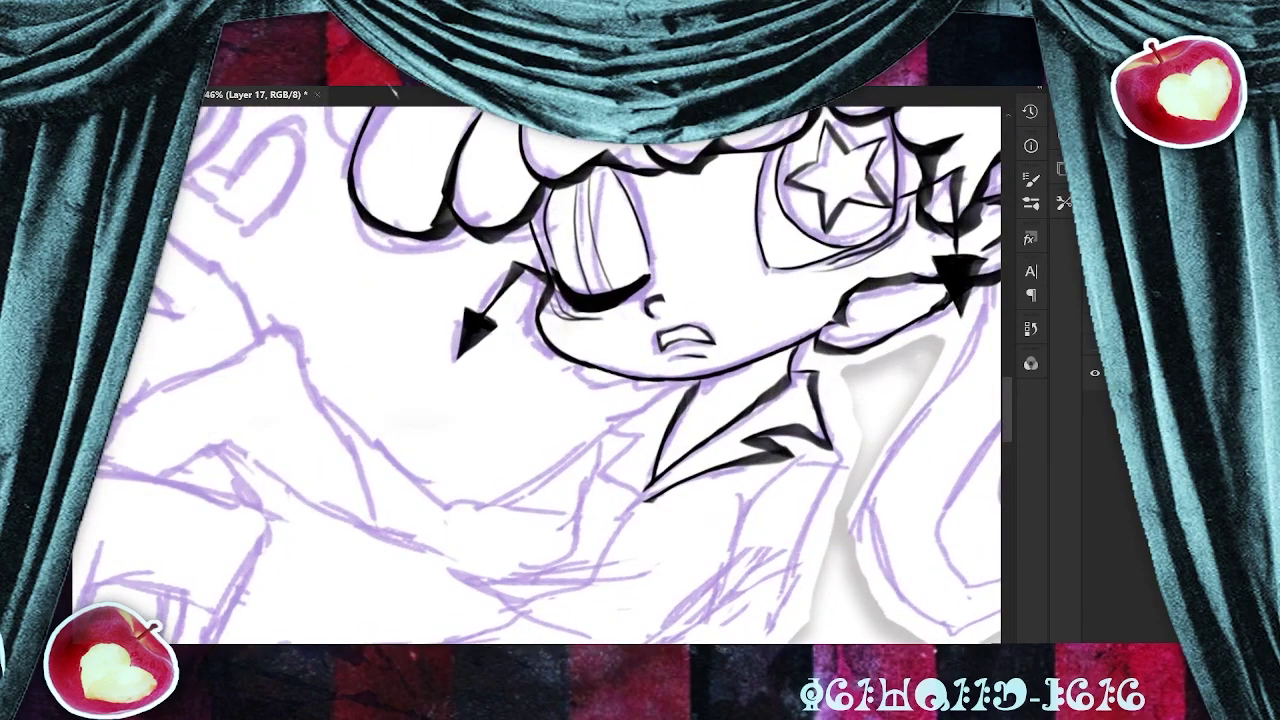
mouse_move(684, 386)
mouse_down()
mouse_move(615, 425)
mouse_move(648, 437)
mouse_move(606, 462)
mouse_move(636, 488)
mouse_up()
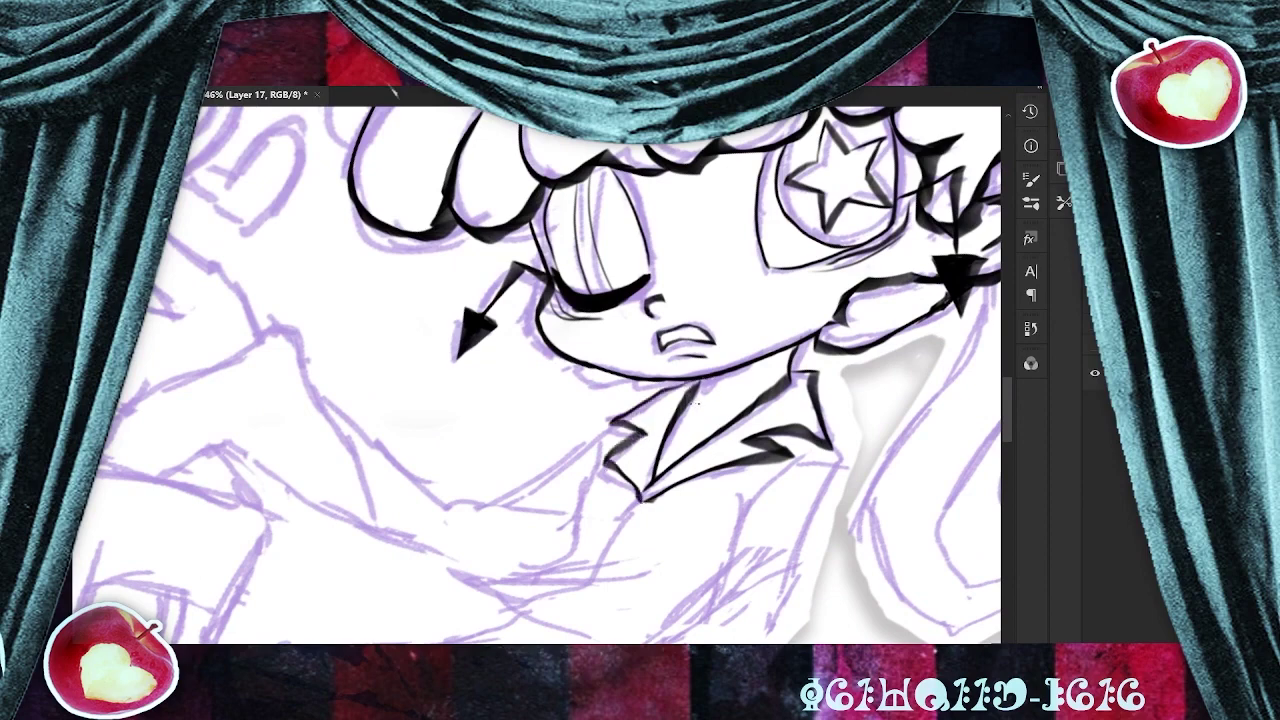
scroll(818, 371, up, 3)
key(ctrl+z)
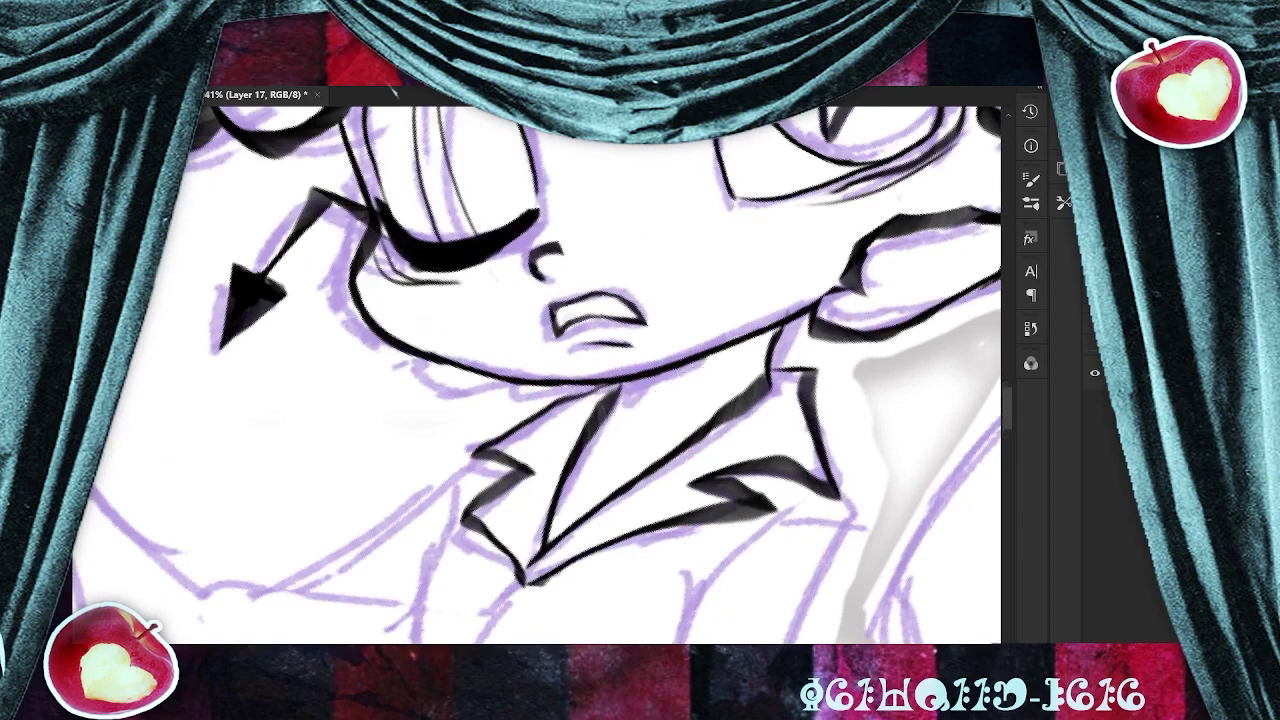
drag(621, 402, 659, 379)
scroll(772, 437, down, 5)
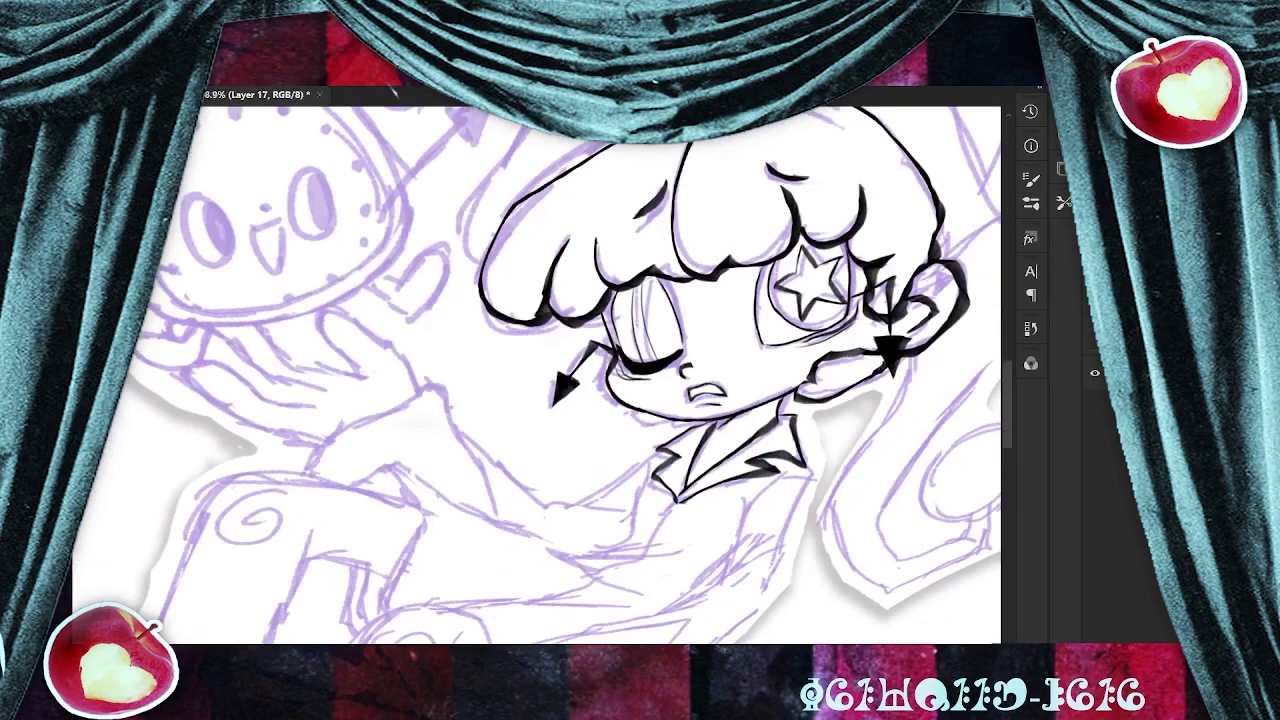
Ink the torso line from the collar point down to the near knee, and the short hem line curving over that knee.
drag(772, 437, 849, 357)
scroll(841, 408, up, 4)
drag(475, 399, 569, 319)
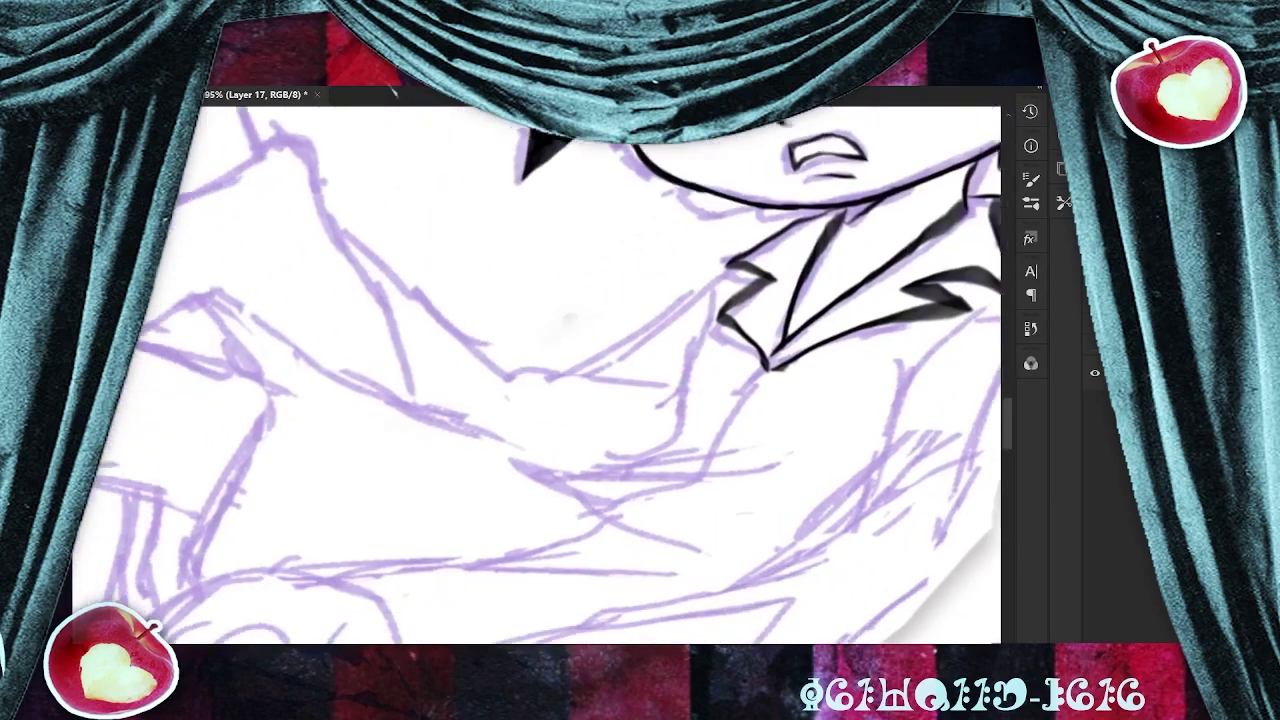
mouse_move(768, 368)
mouse_down()
mouse_move(728, 398)
mouse_move(690, 472)
mouse_move(630, 510)
mouse_move(600, 513)
mouse_move(696, 457)
mouse_move(586, 500)
mouse_move(394, 515)
mouse_move(488, 483)
mouse_move(563, 603)
mouse_up()
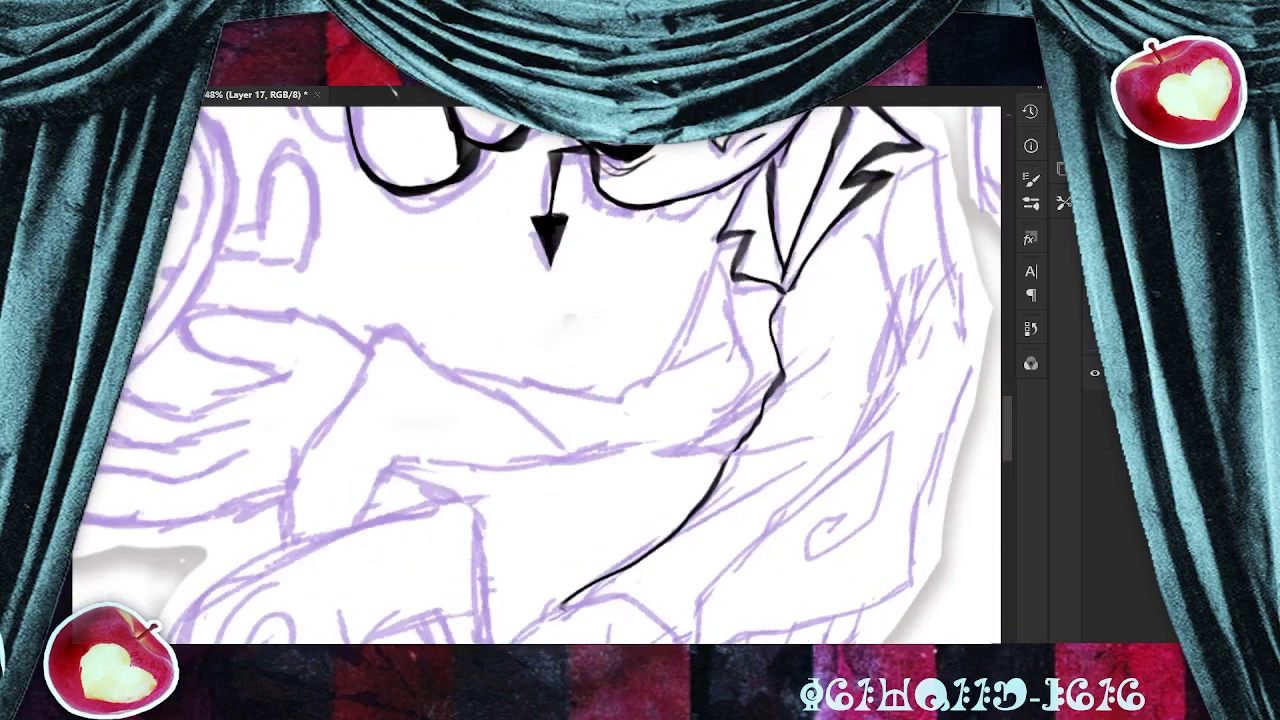
scroll(780, 434, up, 5)
drag(471, 617, 553, 528)
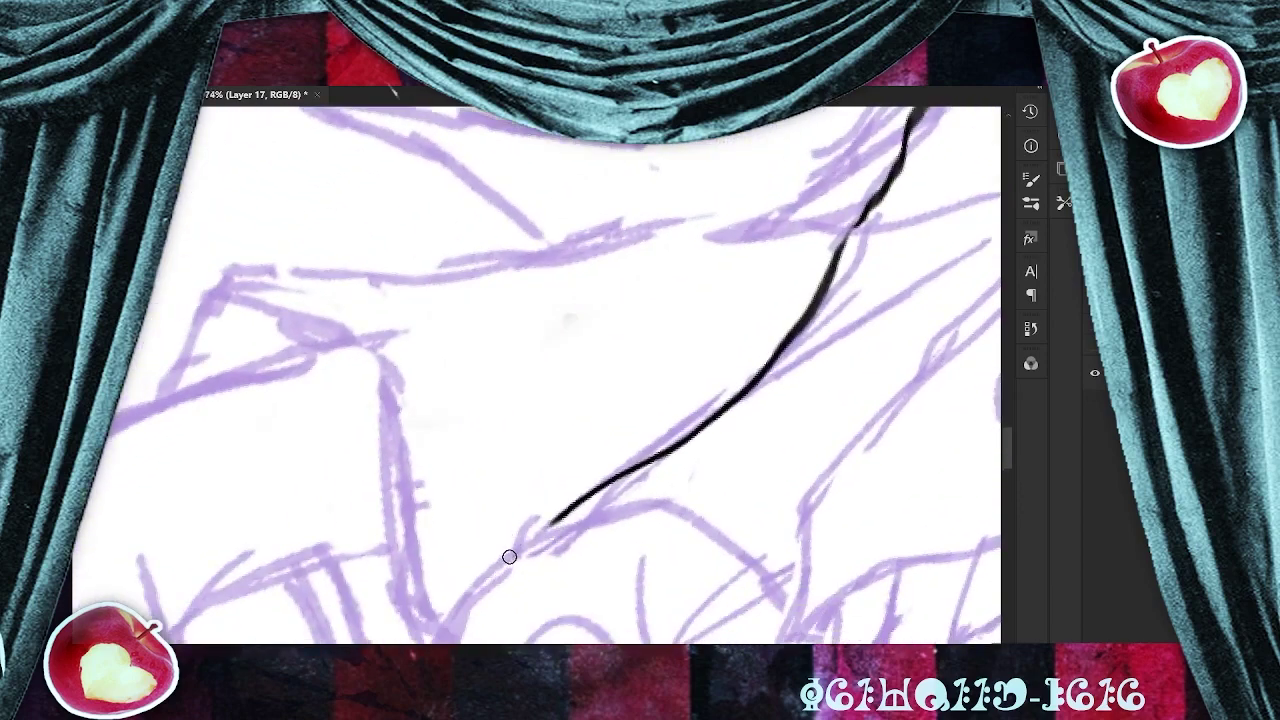
mouse_move(507, 540)
mouse_down()
mouse_move(555, 520)
mouse_move(714, 543)
mouse_move(748, 589)
mouse_up()
Ink the arm-side torso contour below the jagged collar flap and the crossing fold lines at the waist.
scroll(748, 589, down, 2)
scroll(748, 400, down, 4)
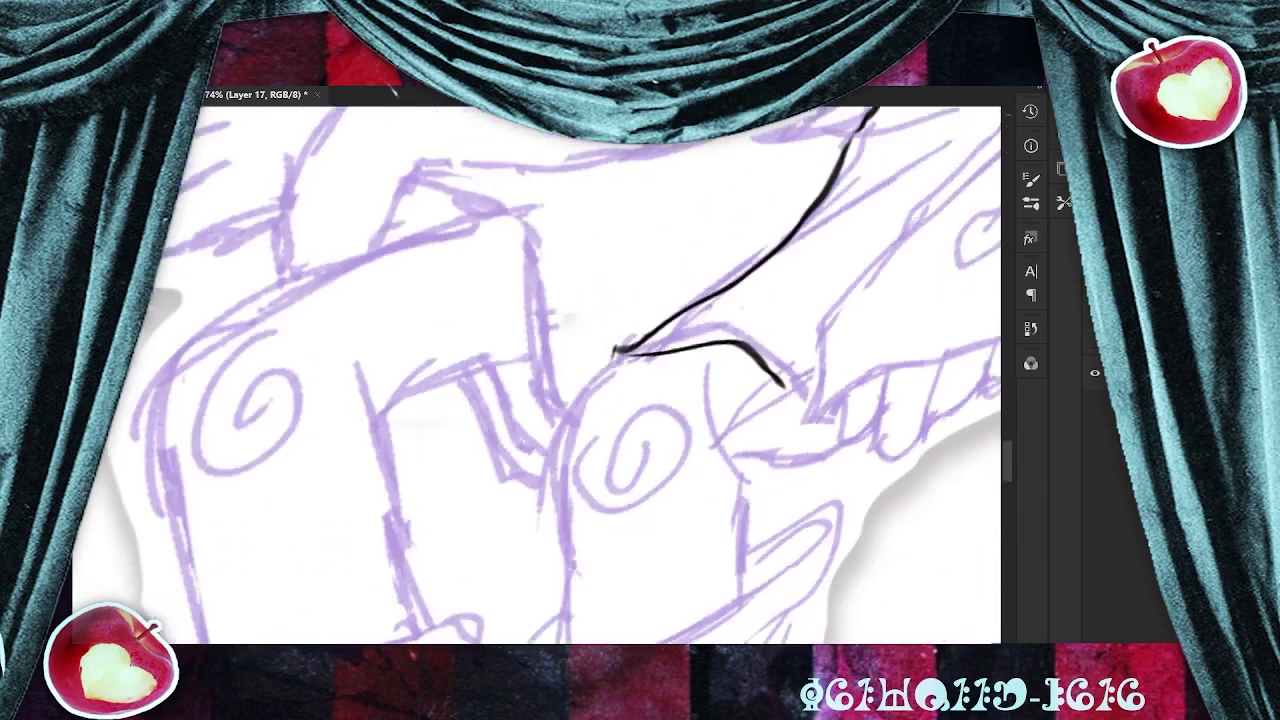
scroll(748, 400, up, 4)
scroll(747, 380, up, 1)
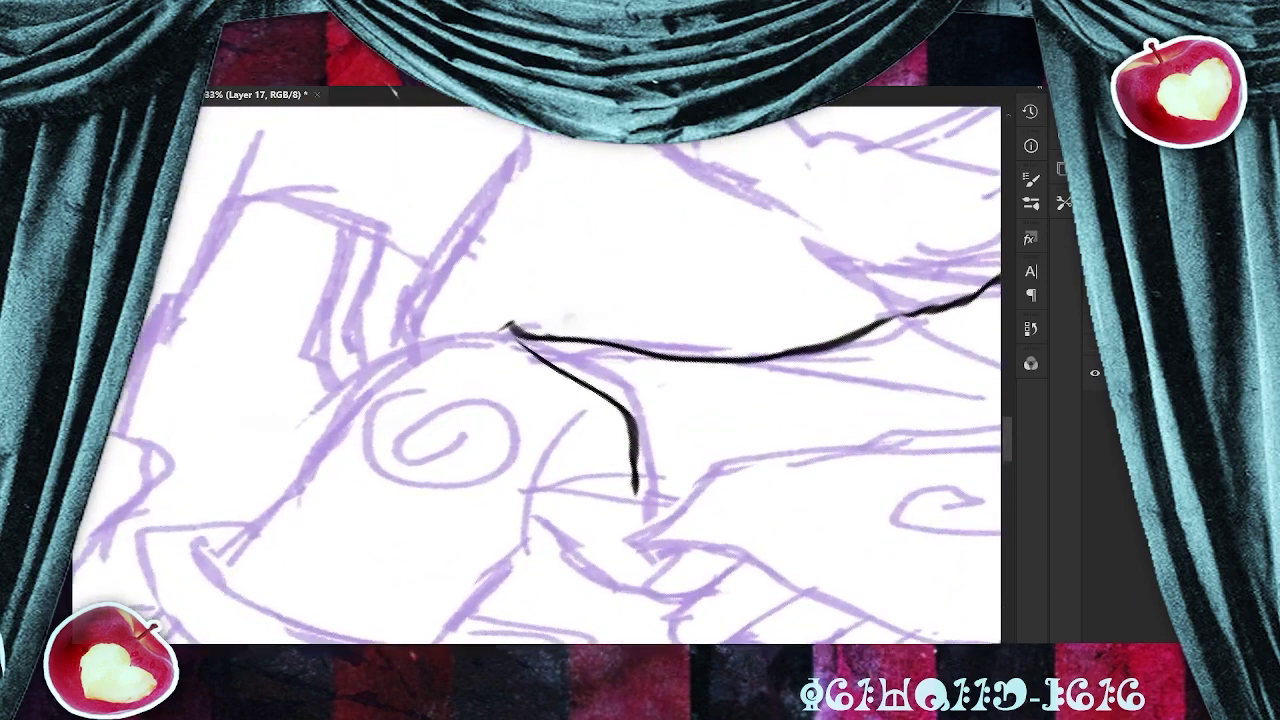
drag(747, 330, 524, 438)
mouse_move(658, 374)
mouse_down()
mouse_move(820, 382)
mouse_move(955, 368)
mouse_up()
key(ctrl+z)
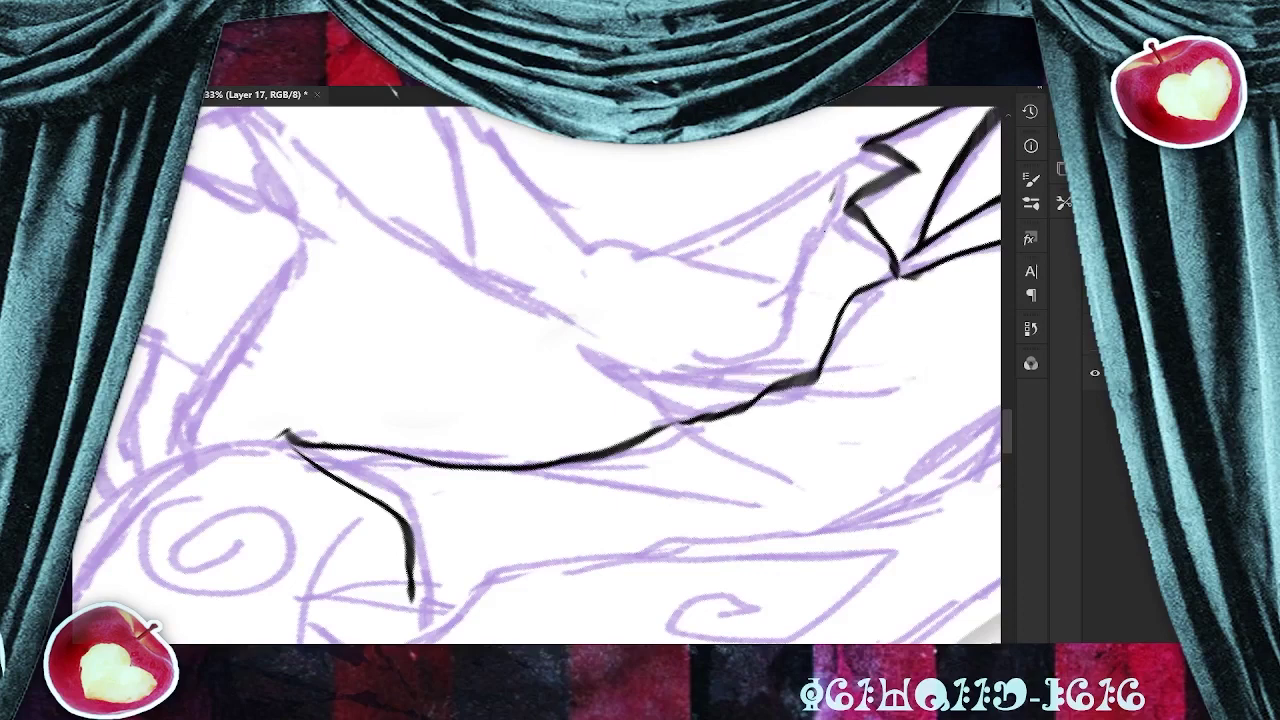
mouse_move(830, 198)
mouse_down()
mouse_move(768, 346)
mouse_move(722, 366)
mouse_move(676, 364)
mouse_move(772, 390)
mouse_move(886, 392)
mouse_up()
key(ctrl+z)
mouse_move(836, 182)
mouse_down()
mouse_move(752, 362)
mouse_move(656, 374)
mouse_move(780, 394)
mouse_move(935, 390)
mouse_up()
mouse_move(548, 316)
mouse_down()
mouse_move(764, 444)
mouse_move(860, 471)
mouse_up()
scroll(840, 471, down, 2)
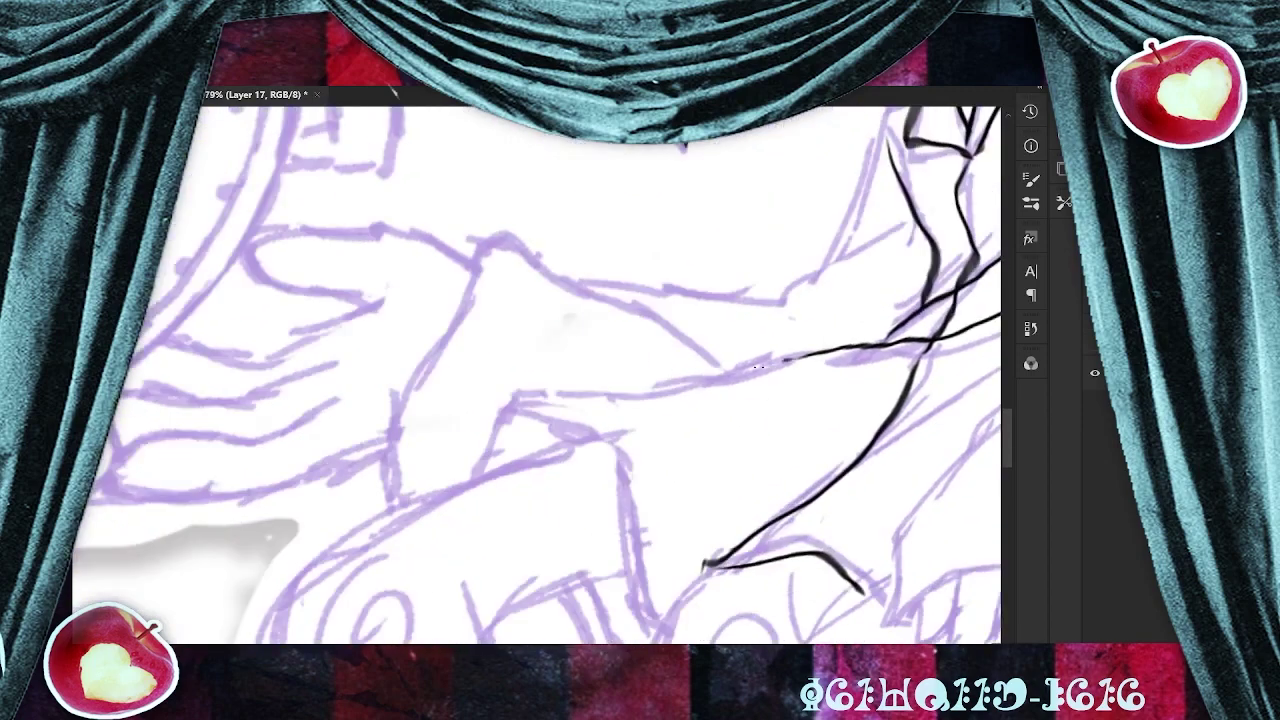
Ink the upper line of the far thigh to its angled corner, and the angular hem line dropping between the legs.
mouse_move(785, 358)
mouse_down()
mouse_move(596, 388)
mouse_move(490, 445)
mouse_move(480, 476)
mouse_up()
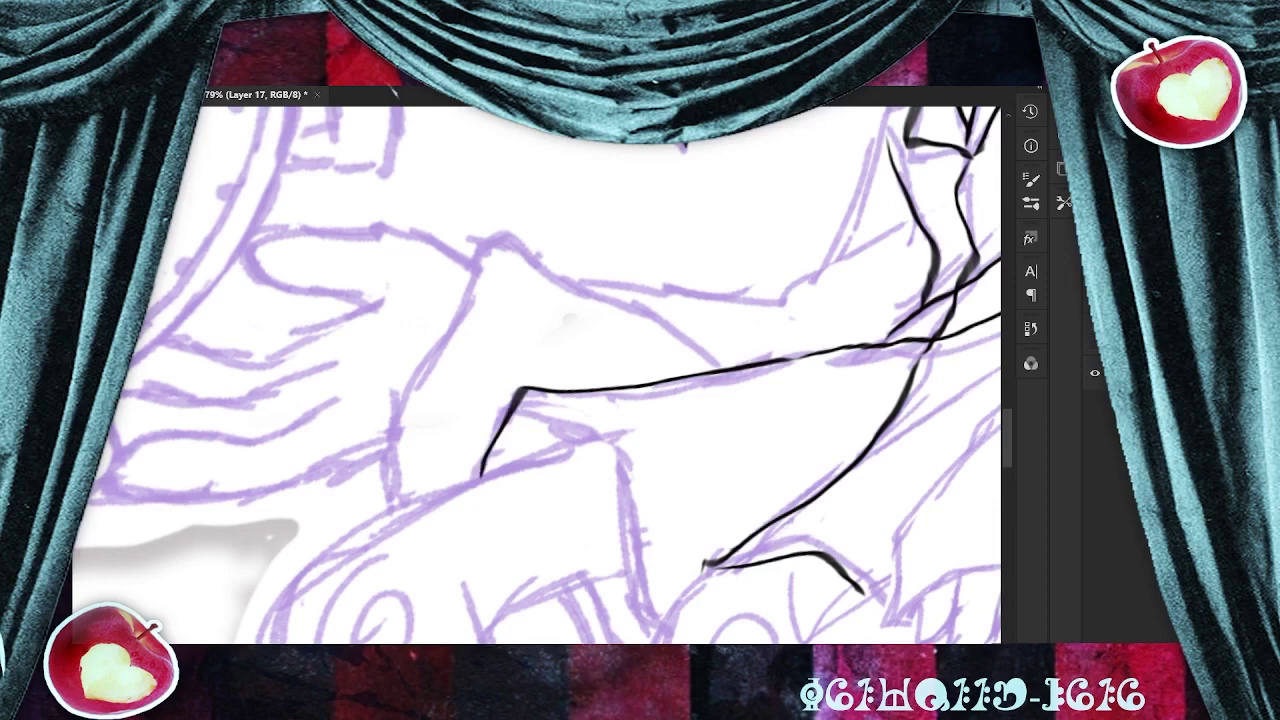
mouse_move(516, 412)
mouse_down()
mouse_move(629, 450)
mouse_move(635, 599)
mouse_move(662, 636)
mouse_up()
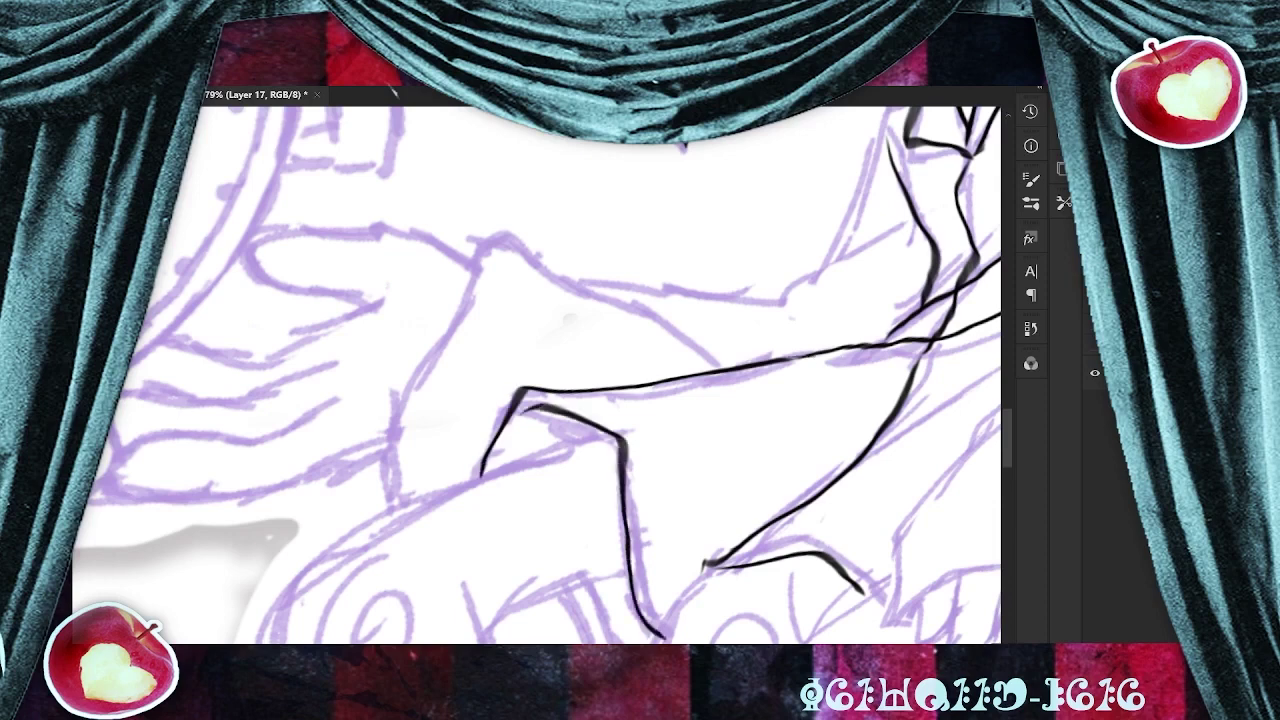
drag(521, 411, 487, 461)
key(ctrl+z)
drag(620, 460, 537, 317)
drag(620, 422, 668, 332)
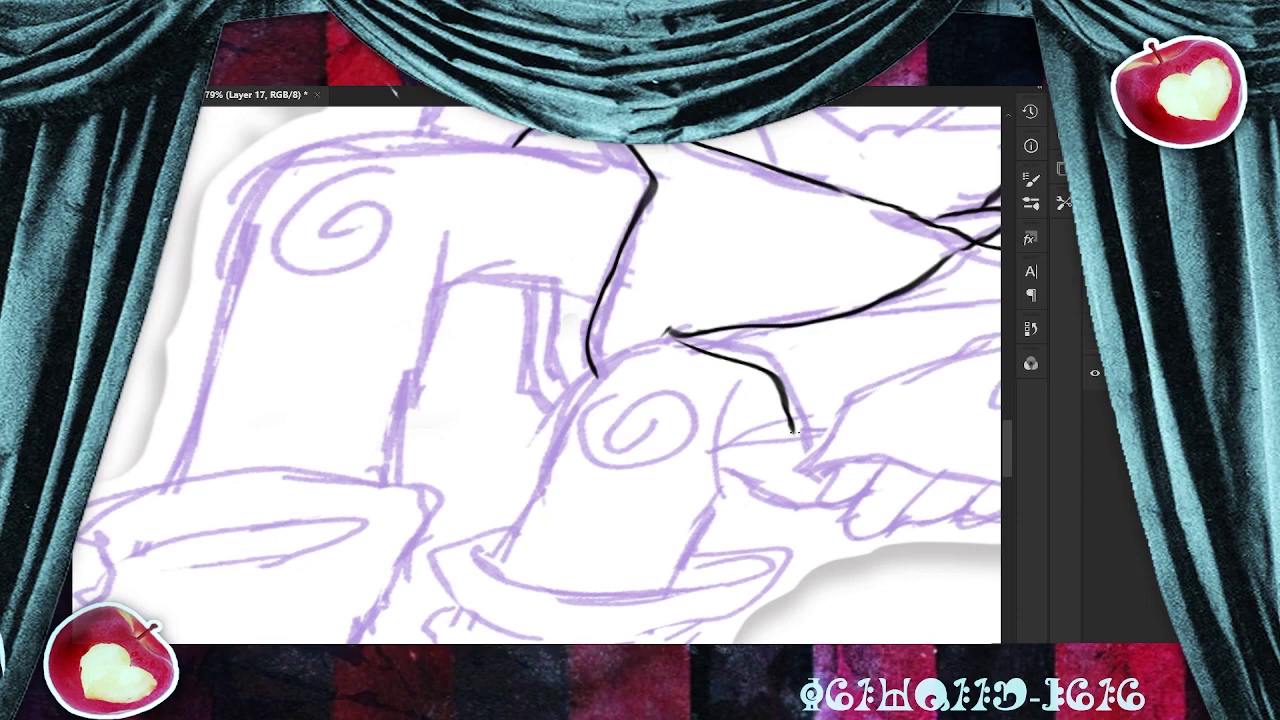
Extend the hem line over the near knee and ink the crease behind the knee with the leg's back contour.
drag(794, 431, 800, 458)
drag(775, 407, 800, 485)
drag(725, 440, 798, 440)
key(ctrl+z)
scroll(600, 375, down, 4)
scroll(600, 375, up, 6)
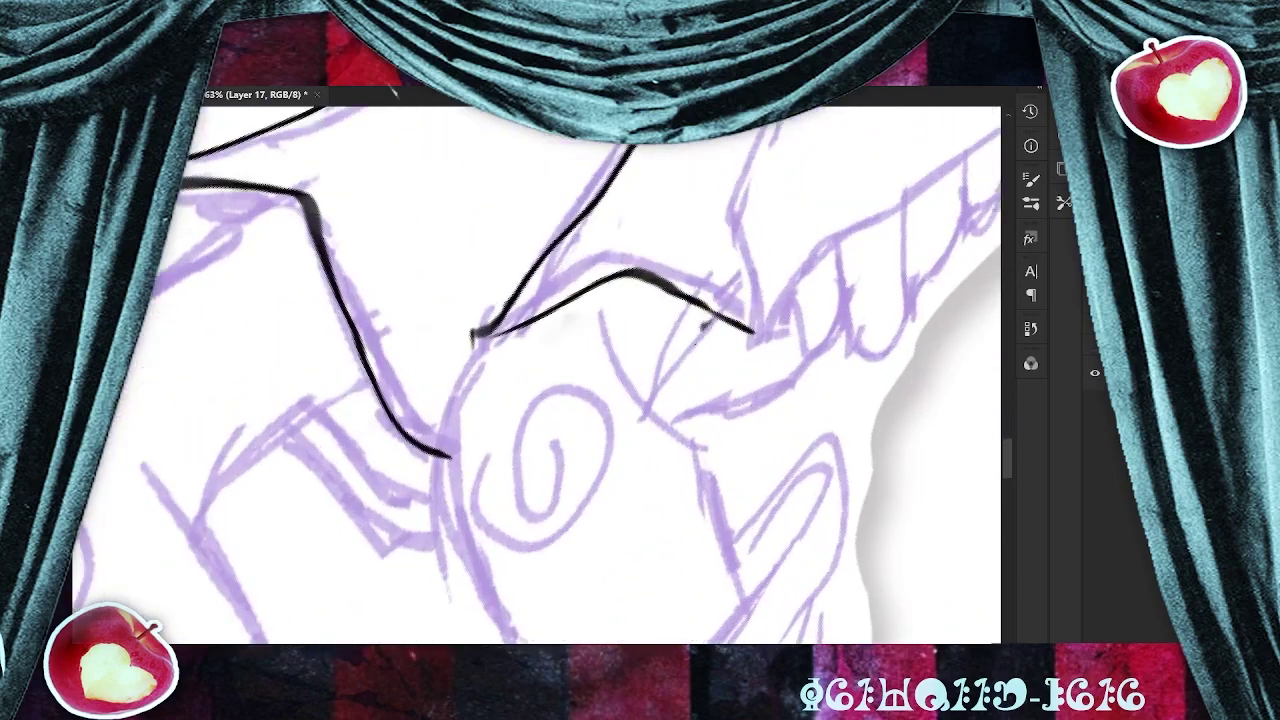
drag(702, 324, 650, 405)
mouse_move(603, 320)
mouse_down()
mouse_move(686, 428)
mouse_move(752, 608)
mouse_up()
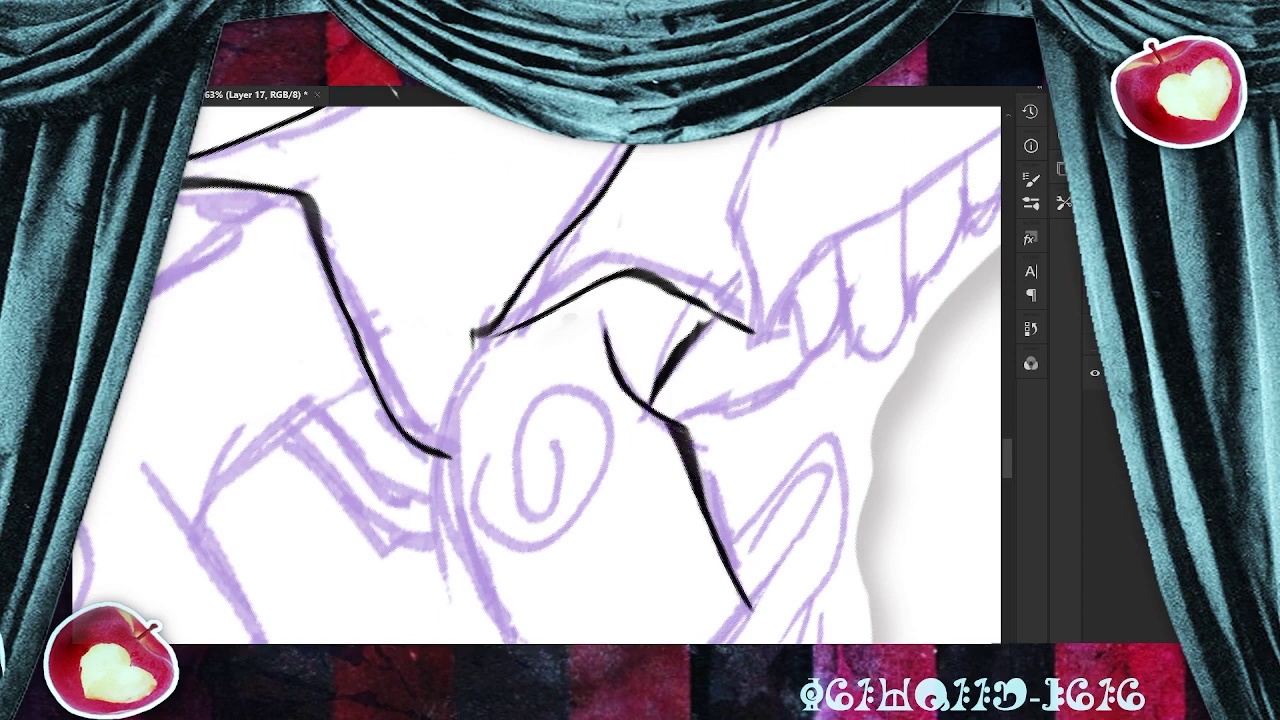
Ink the near leg's front contour from the knee down to the boot cuff, plus the angular hem corner above the knee.
mouse_move(473, 336)
mouse_down()
mouse_move(446, 426)
mouse_move(500, 635)
mouse_up()
scroll(500, 635, down, 2)
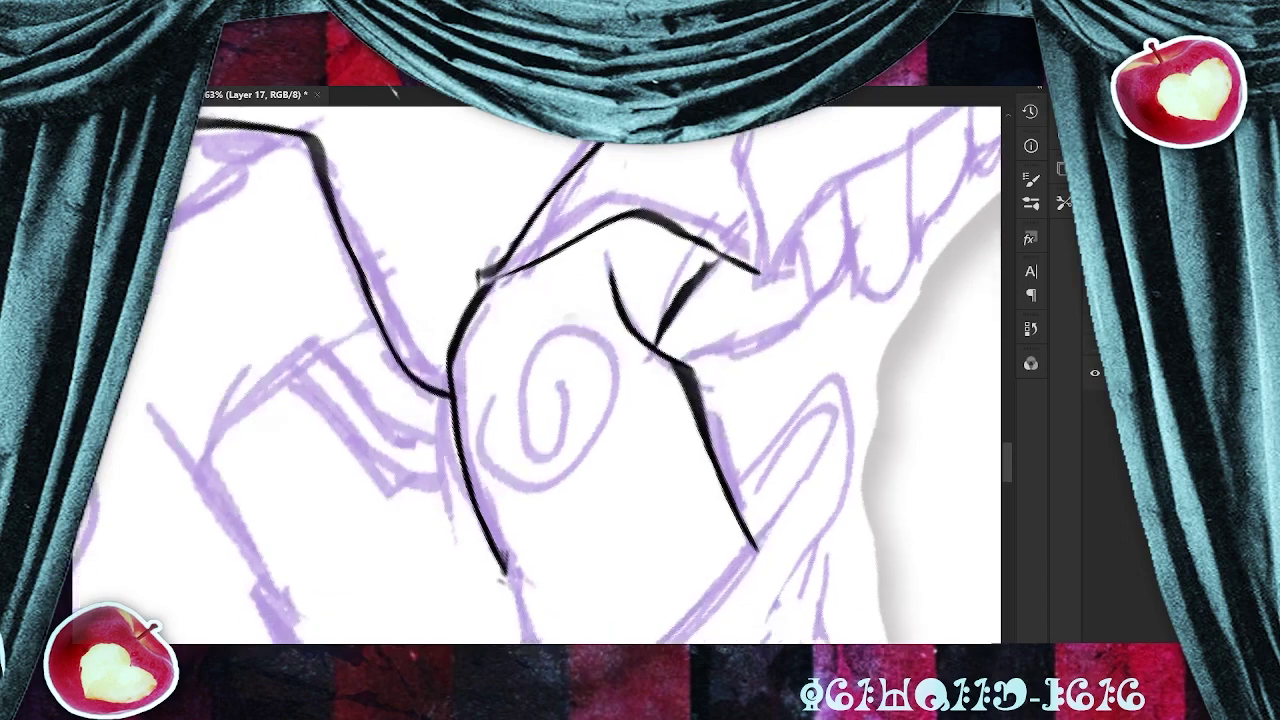
mouse_move(478, 275)
mouse_down()
mouse_move(530, 212)
mouse_move(446, 268)
mouse_move(456, 328)
mouse_move(540, 252)
mouse_move(509, 261)
mouse_up()
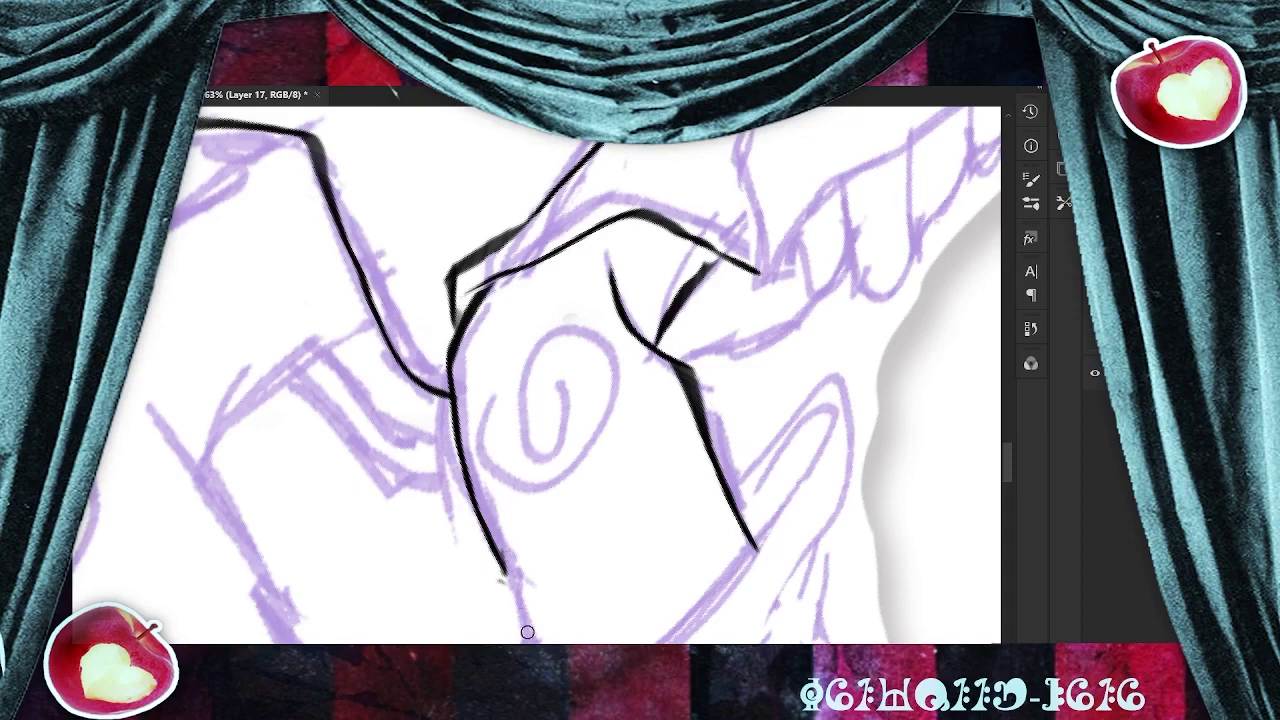
mouse_move(510, 590)
mouse_down()
mouse_move(520, 425)
mouse_move(541, 540)
mouse_up()
key(ctrl+z)
key(ctrl+z)
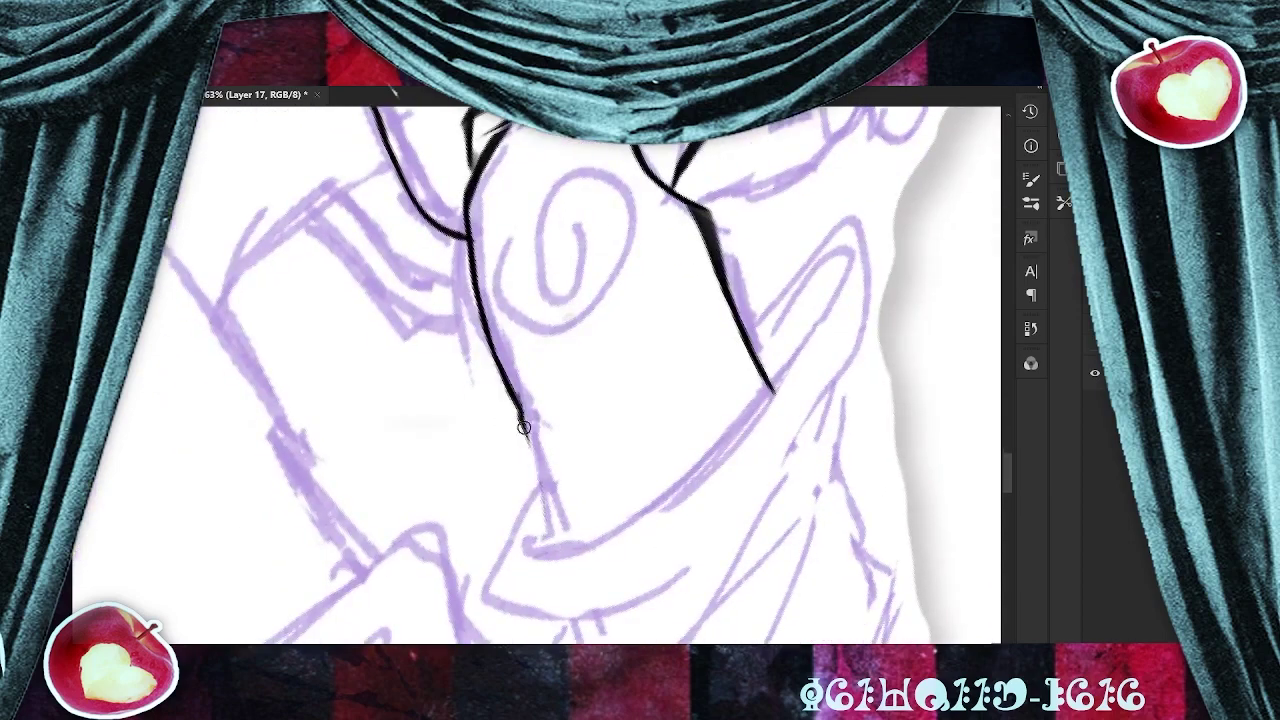
drag(521, 425, 552, 540)
mouse_move(526, 208)
mouse_down()
mouse_move(527, 246)
mouse_move(600, 335)
mouse_move(505, 315)
mouse_up()
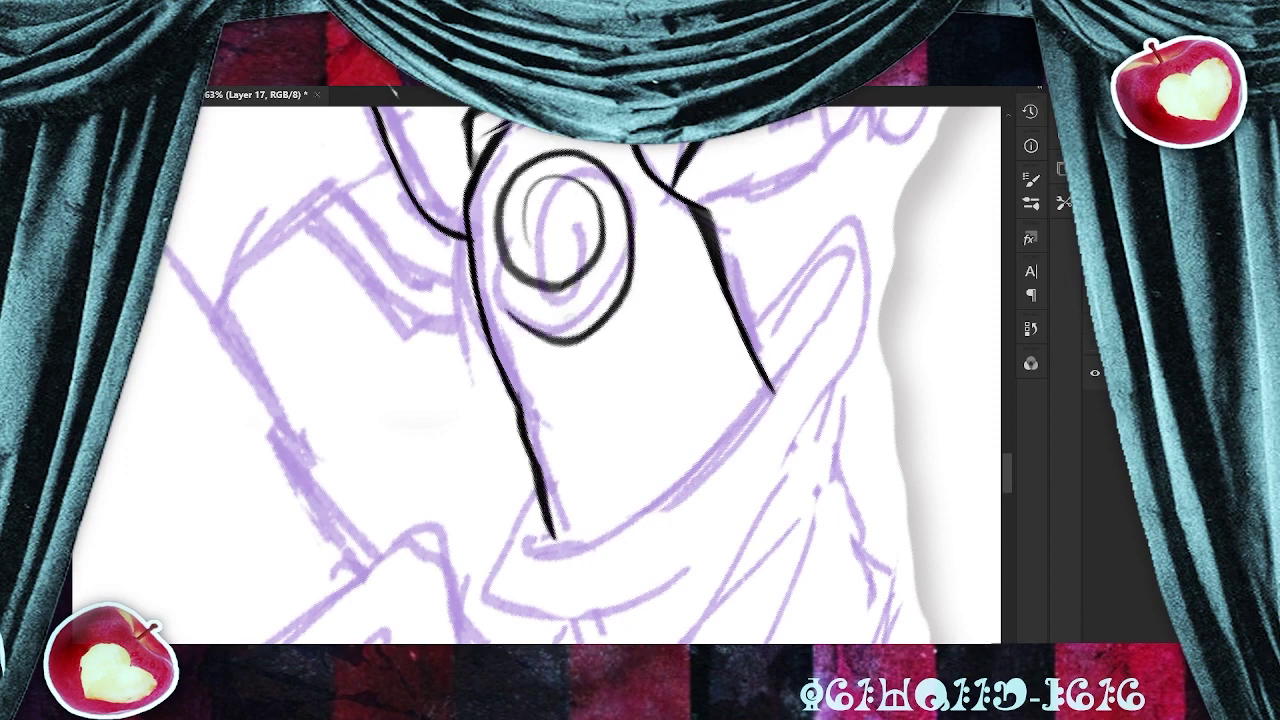
key(ctrl+z)
mouse_move(564, 228)
mouse_down()
mouse_move(530, 200)
mouse_move(510, 262)
mouse_move(535, 300)
mouse_up()
scroll(595, 315, down, 3)
key(ctrl+z)
Ink the near boot's folded cuff, with its rim around the leg, pointed back flap and thick rounded front edge.
scroll(697, 284, up, 2)
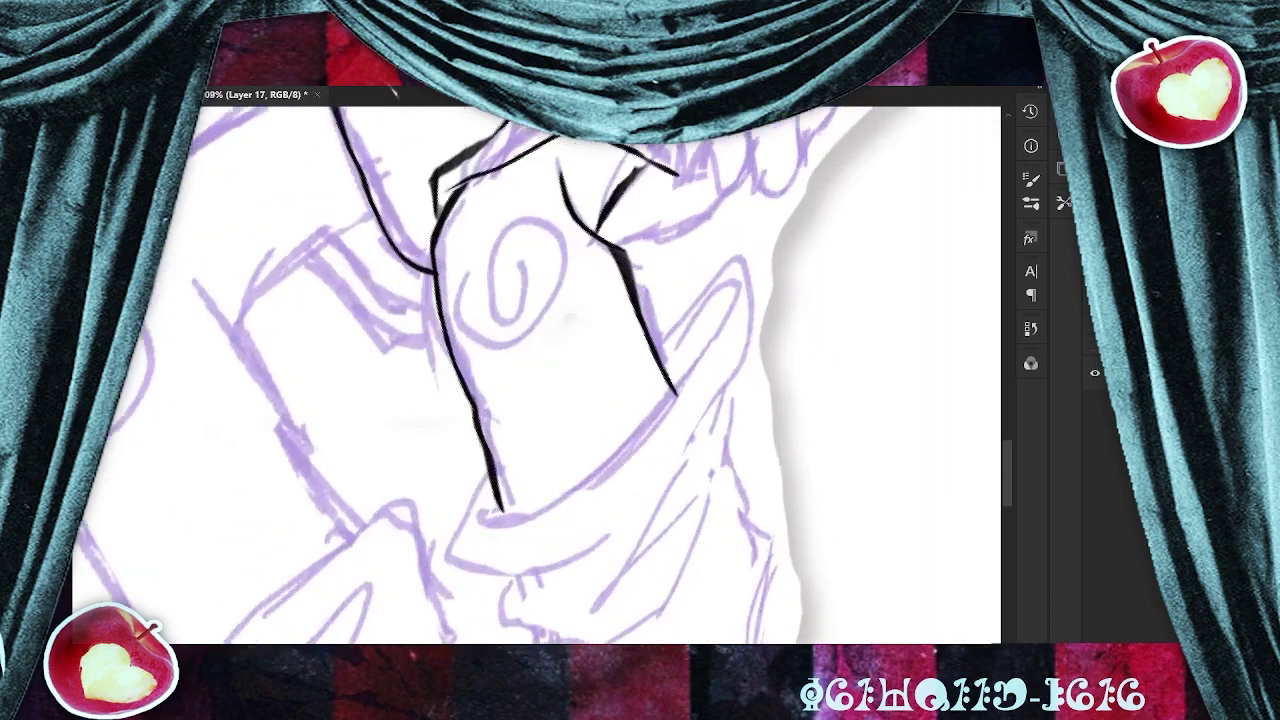
mouse_move(486, 512)
mouse_down()
mouse_move(562, 490)
mouse_move(745, 318)
mouse_move(684, 448)
mouse_move(612, 545)
mouse_up()
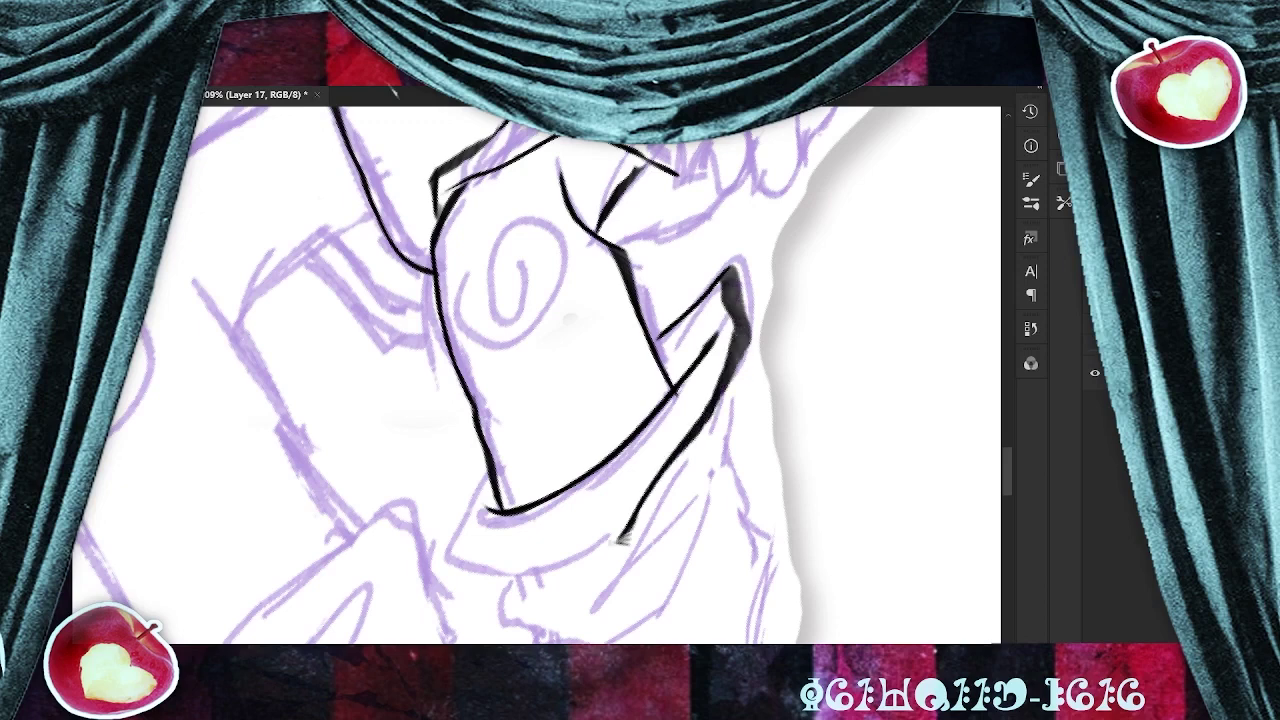
mouse_move(488, 475)
mouse_down()
mouse_move(440, 545)
mouse_move(548, 566)
mouse_move(618, 538)
mouse_up()
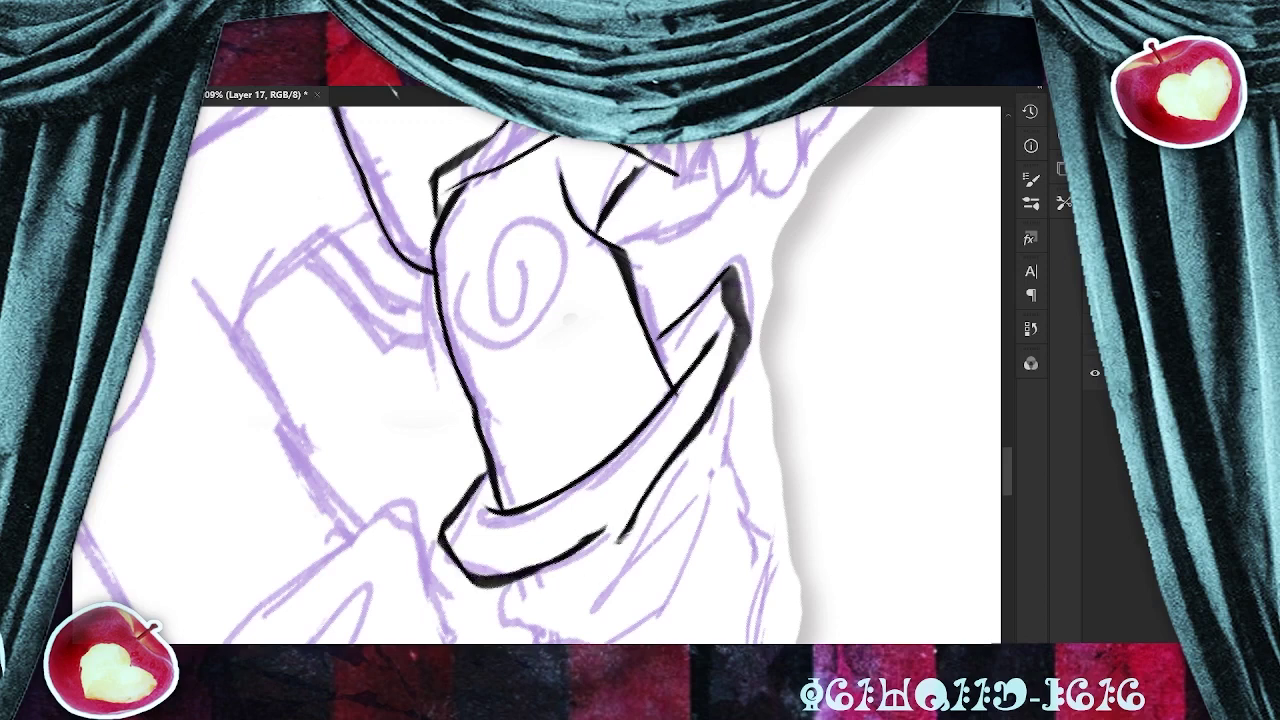
Ink the second fabric layer beneath the near boot's cuff, including its lower edge and slanted fold marks.
drag(738, 402, 657, 634)
scroll(815, 275, down, 5)
scroll(702, 467, up, 4)
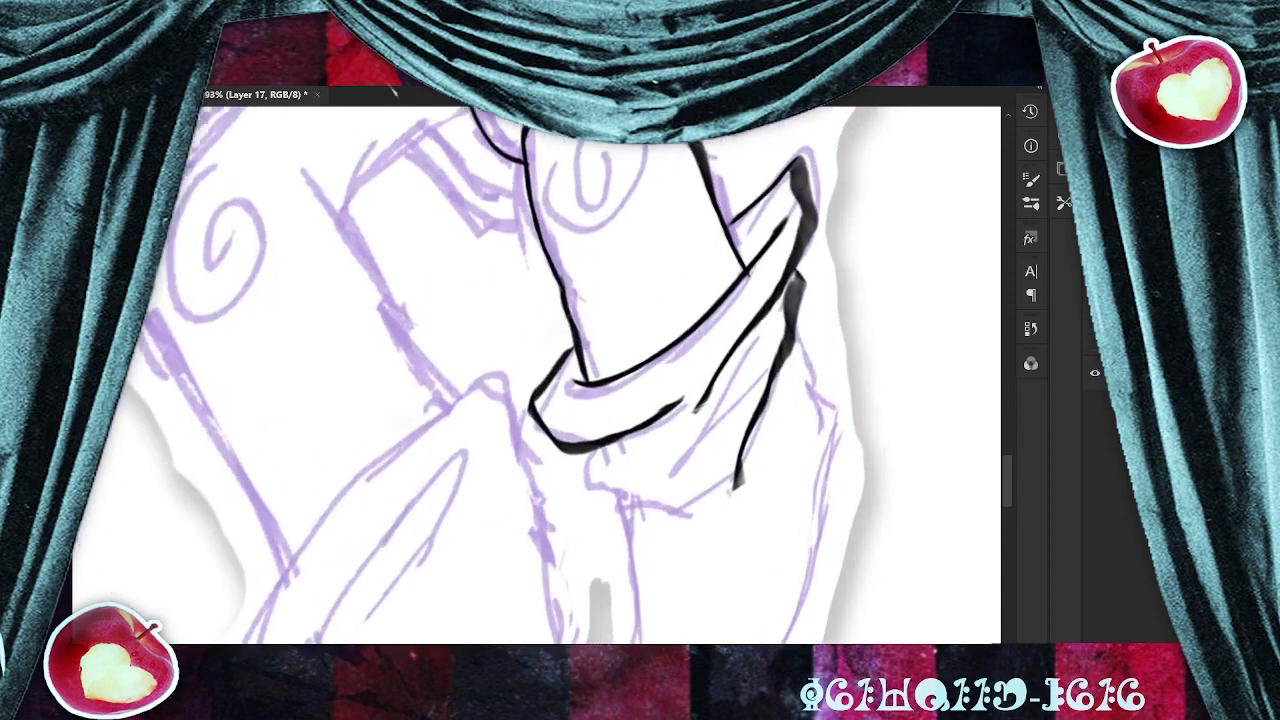
mouse_move(580, 446)
mouse_down()
mouse_move(584, 482)
mouse_move(650, 516)
mouse_move(712, 497)
mouse_move(695, 484)
mouse_up()
drag(752, 346, 678, 462)
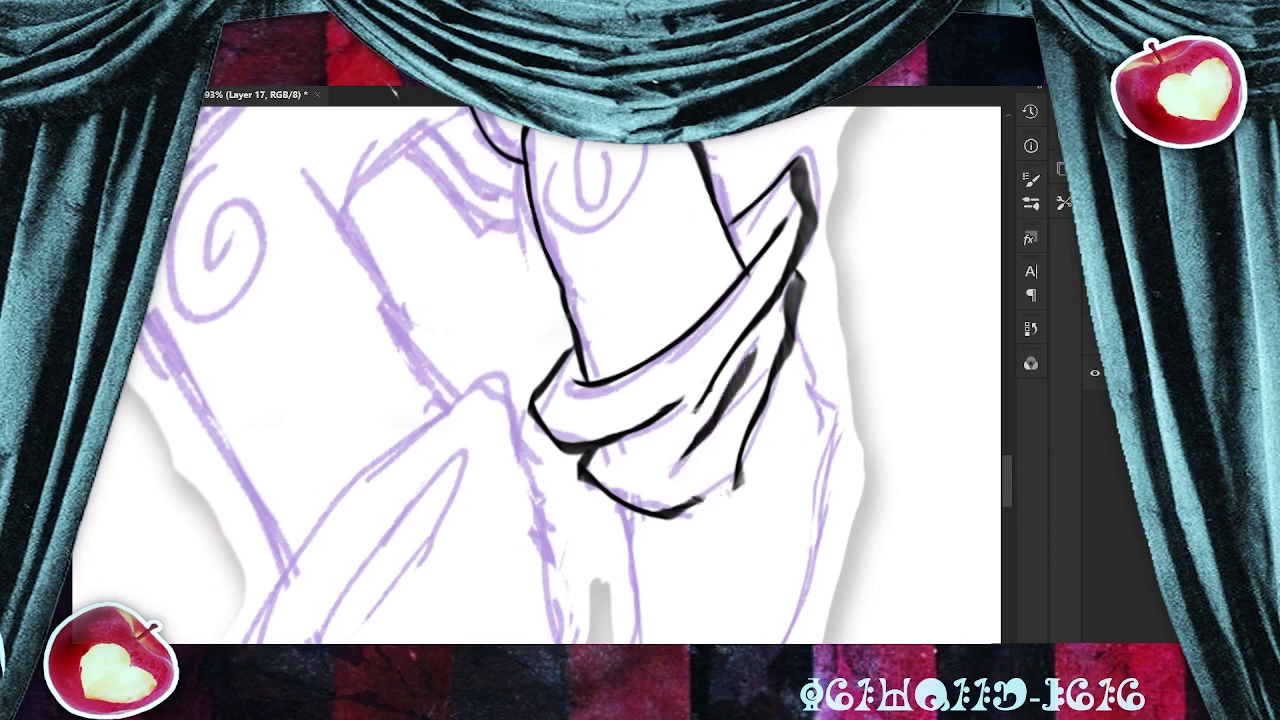
Ink both sides of the near boot down to its pointed toe and save the document.
mouse_move(798, 338)
mouse_down()
mouse_move(823, 418)
mouse_move(822, 522)
mouse_move(781, 350)
mouse_move(800, 362)
mouse_up()
drag(796, 406, 815, 307)
mouse_move(622, 260)
mouse_down()
mouse_move(626, 578)
mouse_move(604, 642)
mouse_move(670, 578)
mouse_move(765, 445)
mouse_move(826, 230)
mouse_up()
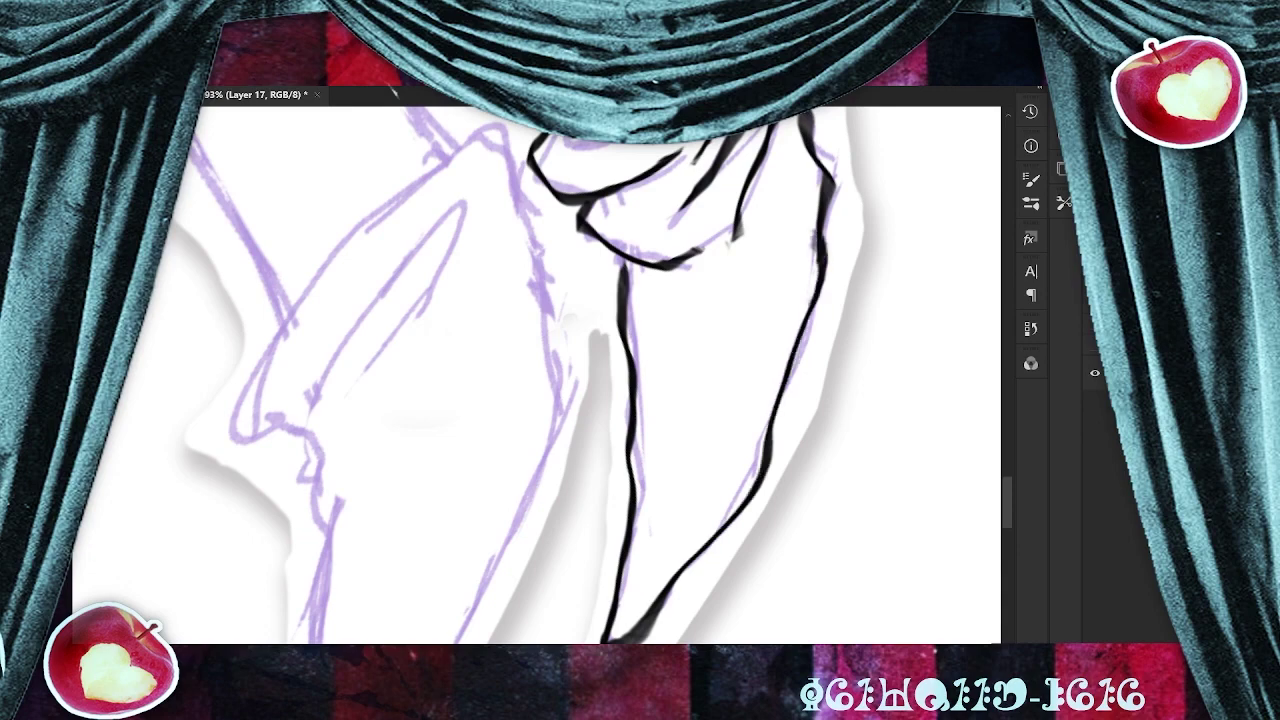
scroll(756, 341, down, 9)
key(ctrl+s)
scroll(880, 300, up, 1)
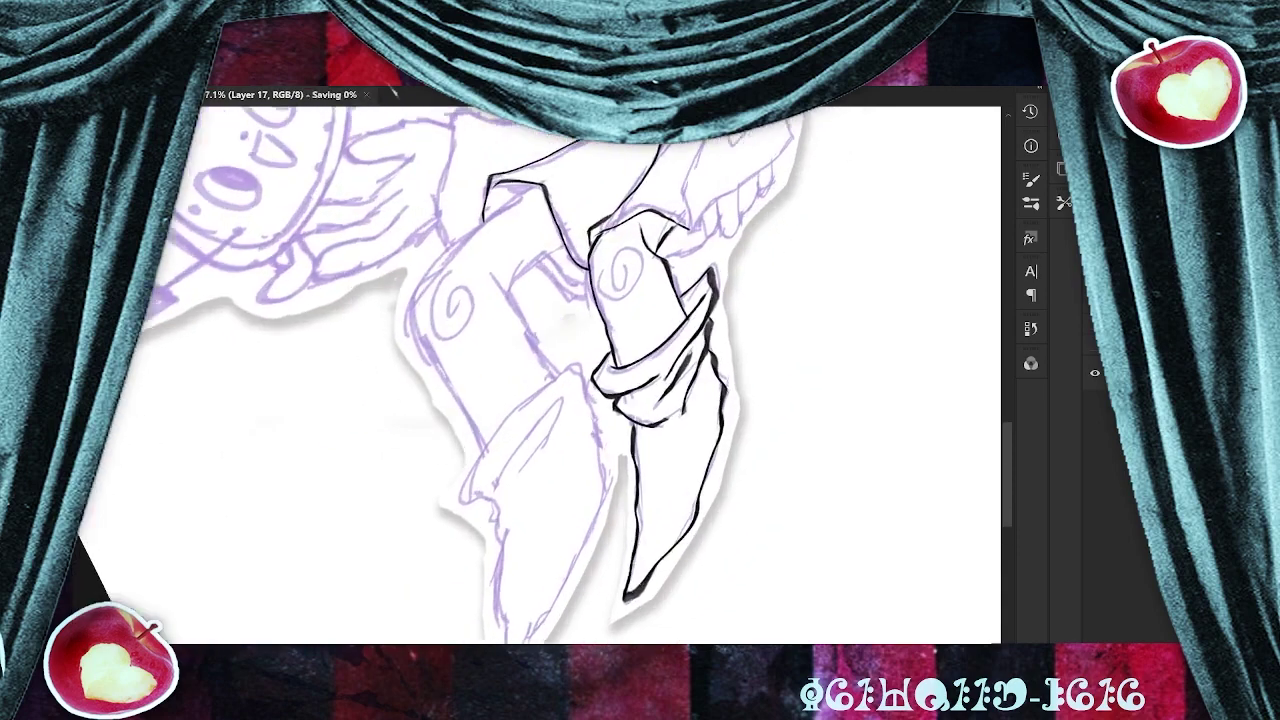
Ink the resting arm's sleeve, with the outer edge from shoulder to elbow, the inner edge and the elbow folds.
drag(625, 272, 492, 540)
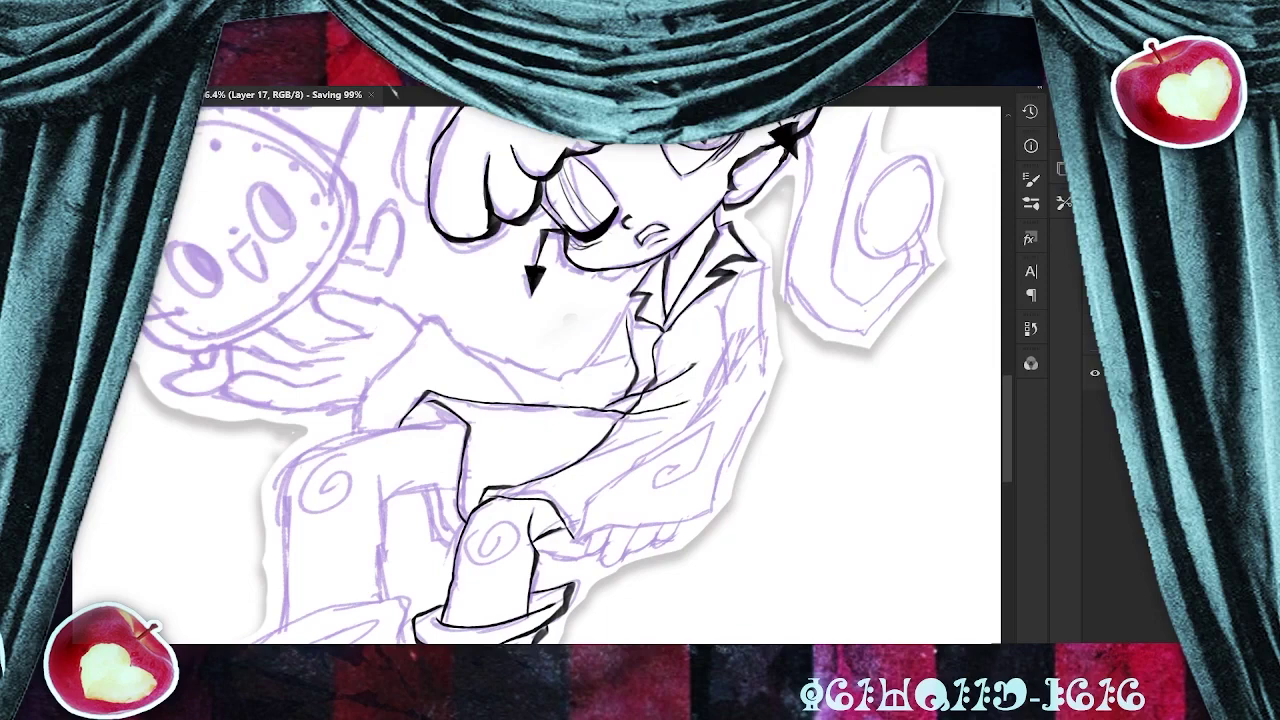
scroll(752, 363, up, 6)
drag(752, 363, 730, 384)
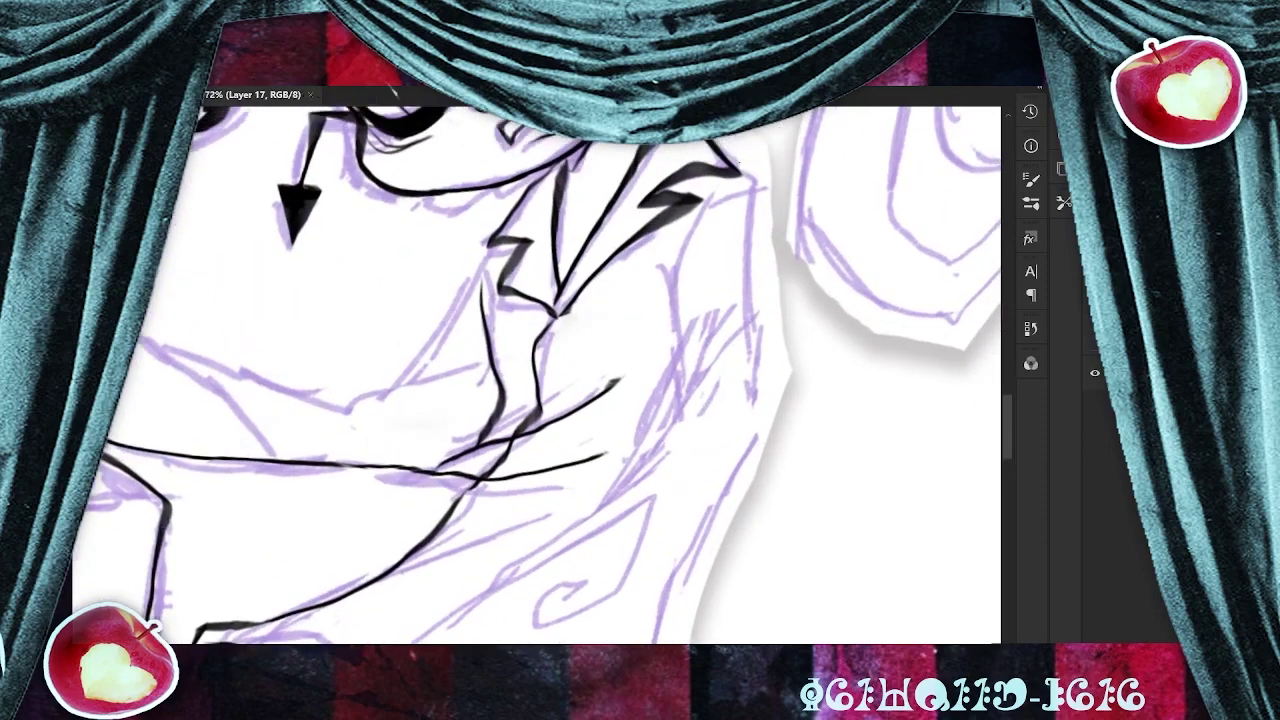
mouse_move(726, 154)
mouse_down()
mouse_move(770, 184)
mouse_move(752, 318)
mouse_move(765, 410)
mouse_move(733, 490)
mouse_up()
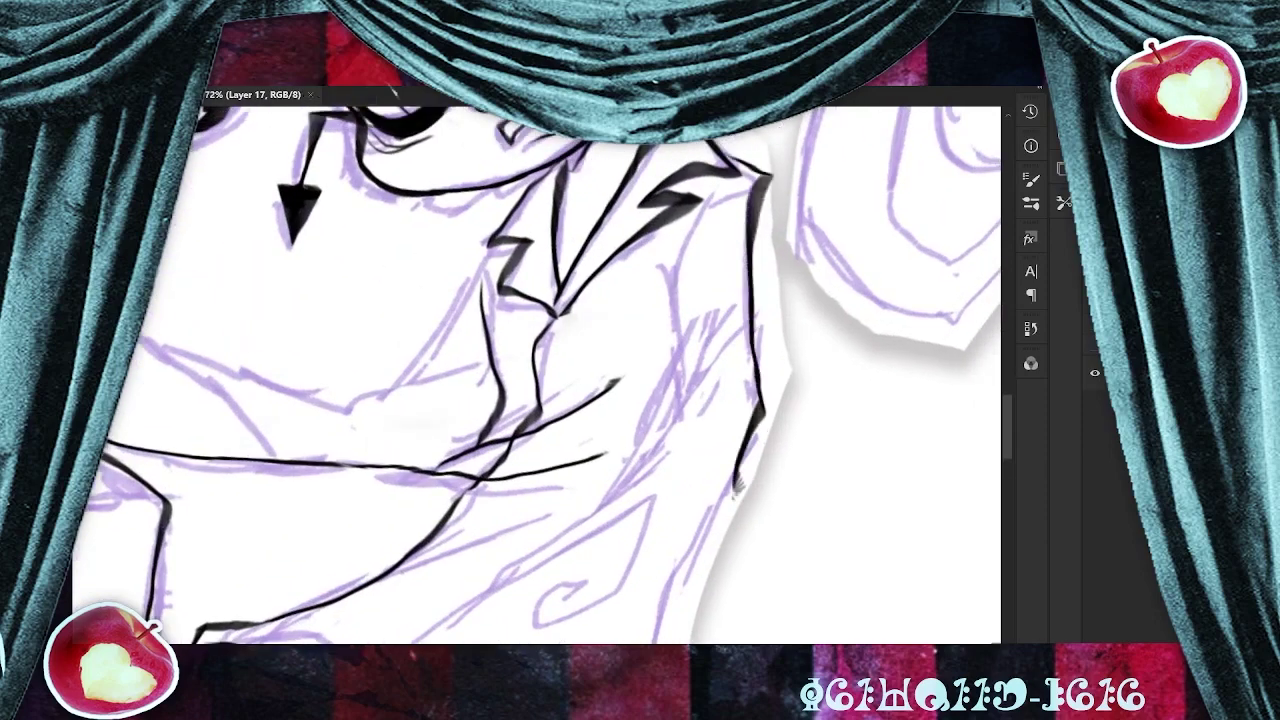
mouse_move(662, 264)
mouse_down()
mouse_move(677, 376)
mouse_move(668, 426)
mouse_move(719, 336)
mouse_up()
drag(750, 470, 729, 533)
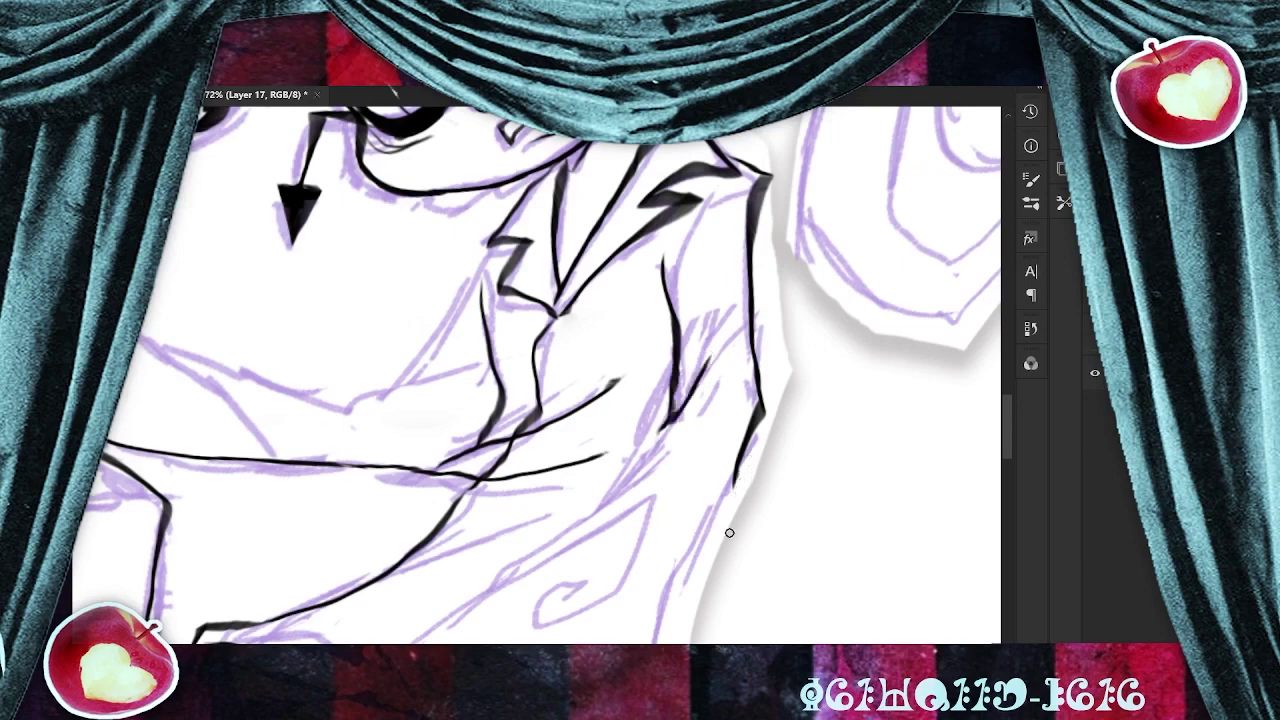
drag(640, 470, 670, 344)
mouse_move(700, 292)
mouse_down()
mouse_move(668, 350)
mouse_move(512, 475)
mouse_move(525, 470)
mouse_up()
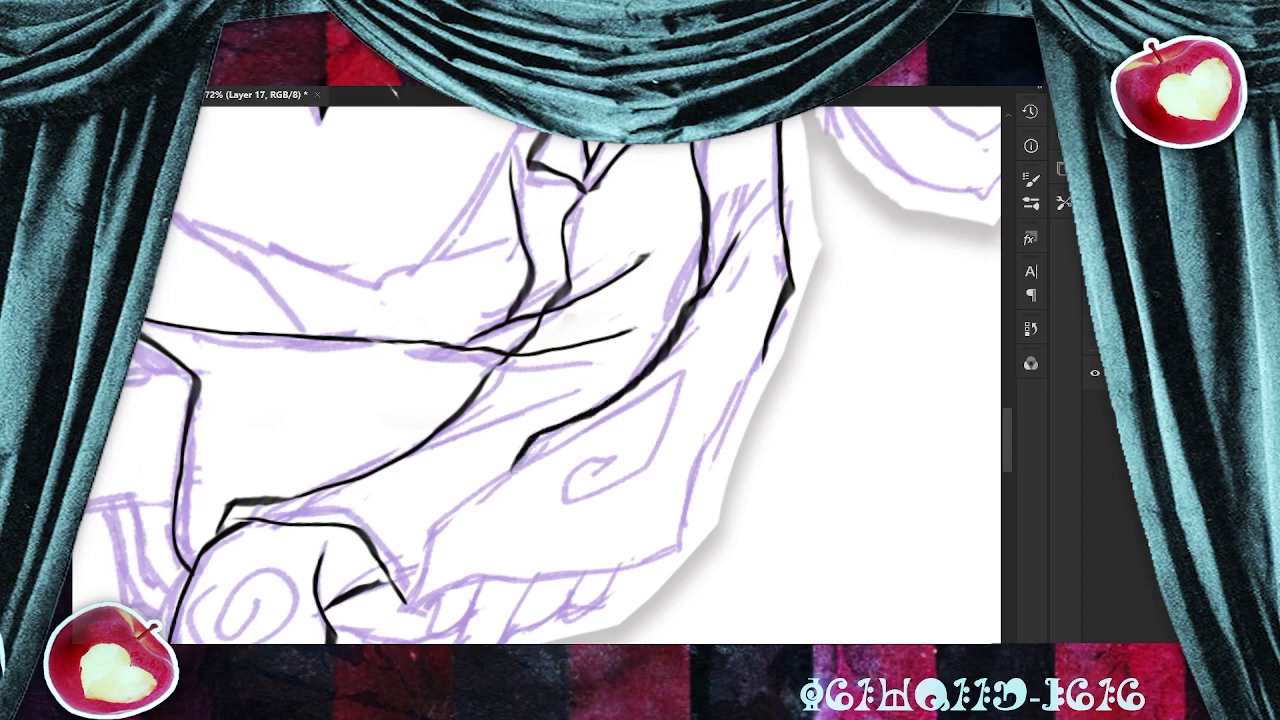
Ink the flared lower sleeve with its angular spiral mark, outer edge and bottom hem, and save the document.
mouse_move(405, 606)
mouse_down()
mouse_move(432, 522)
mouse_move(655, 392)
mouse_move(596, 503)
mouse_up()
mouse_move(633, 441)
mouse_down()
mouse_move(594, 508)
mouse_move(688, 450)
mouse_up()
key(e)
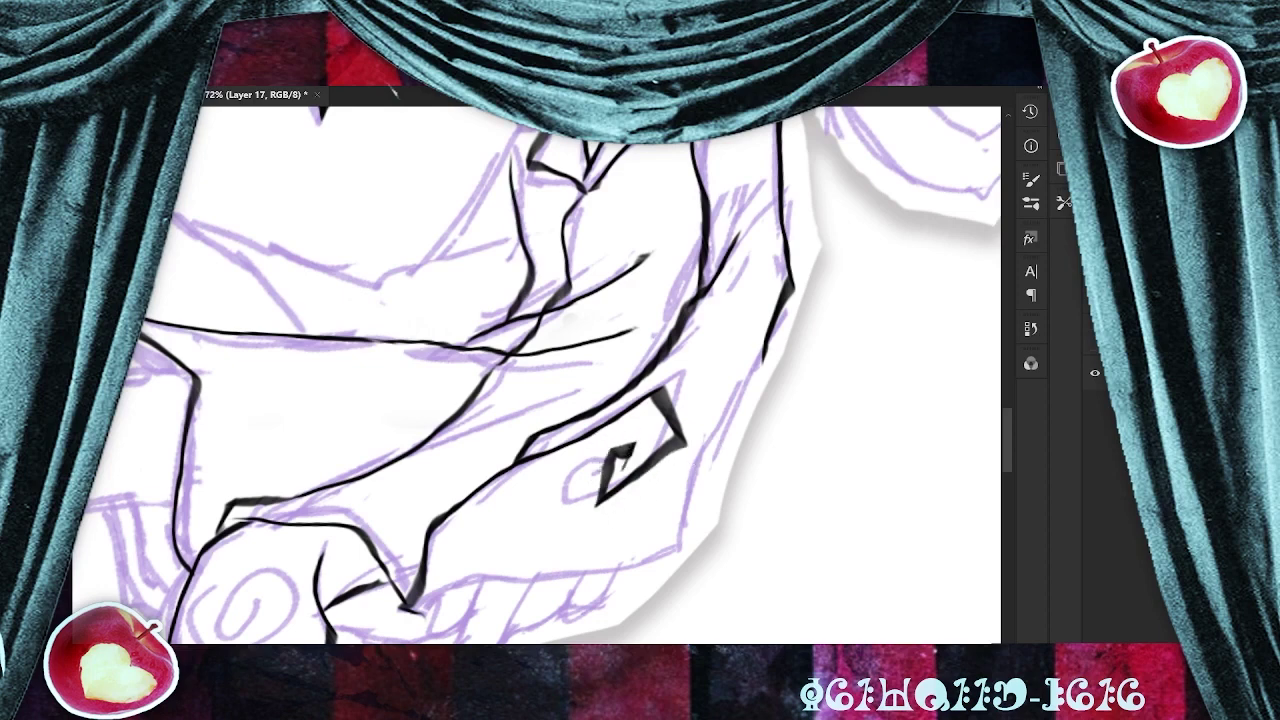
mouse_move(762, 355)
mouse_down()
mouse_move(713, 453)
mouse_move(699, 535)
mouse_move(585, 581)
mouse_move(420, 608)
mouse_up()
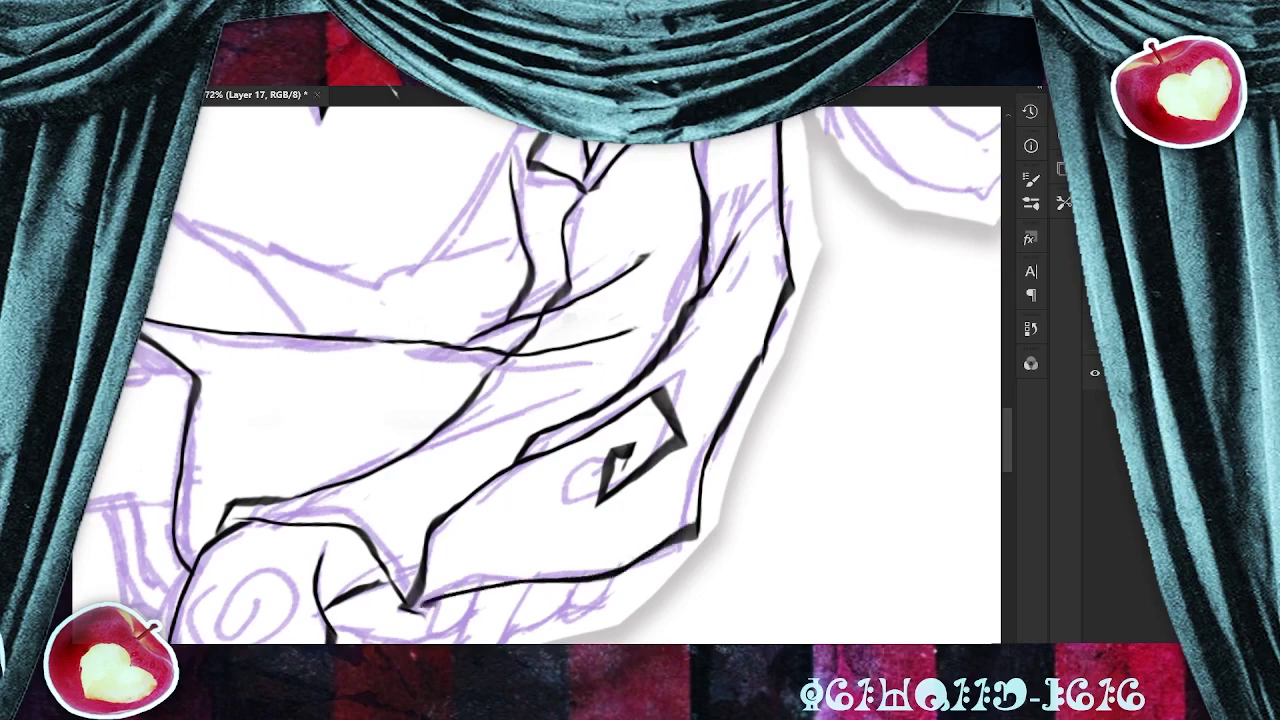
scroll(773, 410, down, 5)
key(ctrl+s)
Ink the fingers of the resting hand showing beneath the sleeve hem and save the document.
scroll(689, 509, up, 8)
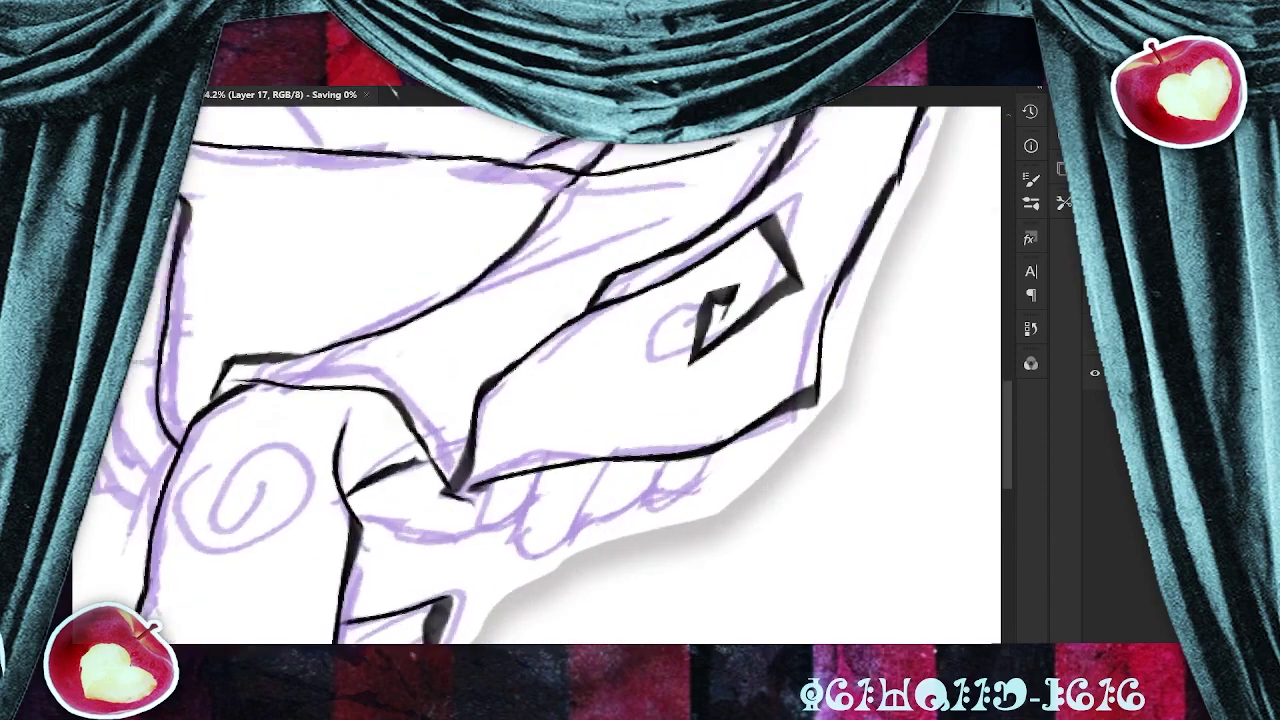
drag(689, 509, 801, 344)
mouse_move(577, 318)
mouse_down()
mouse_move(600, 355)
mouse_move(632, 350)
mouse_move(626, 363)
mouse_move(641, 343)
mouse_up()
key(ctrl+z)
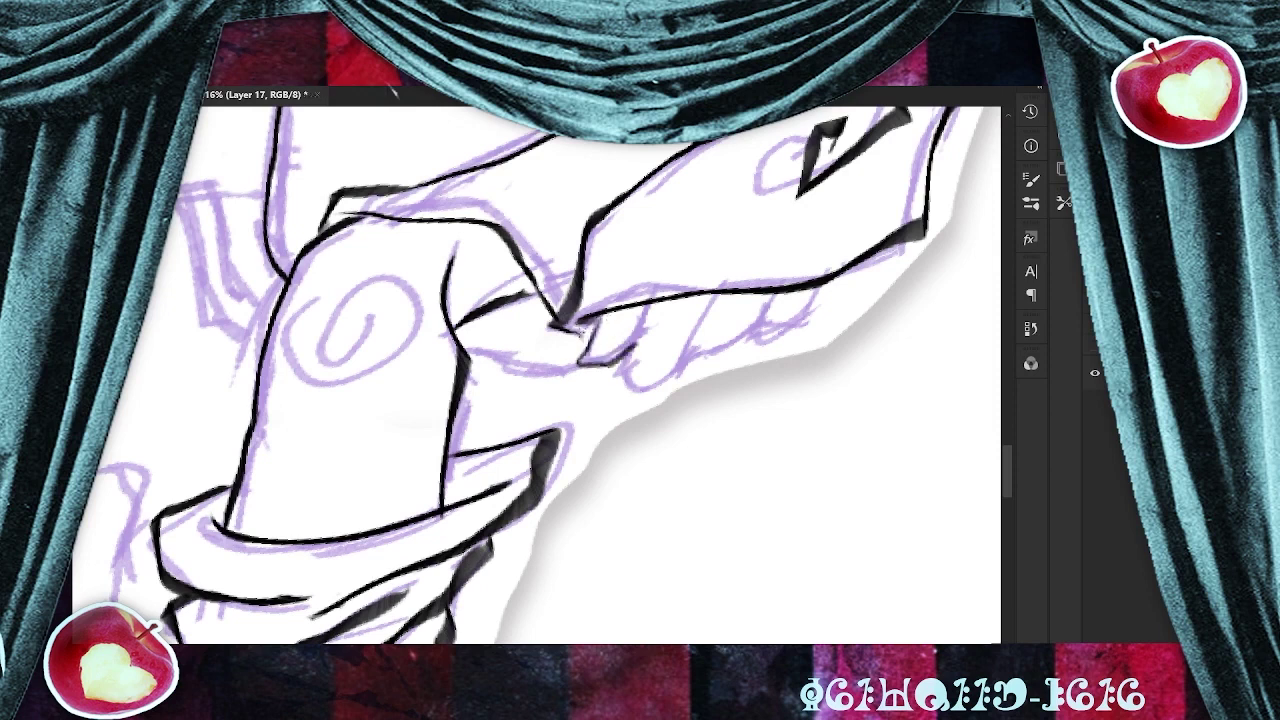
scroll(613, 292, up, 2)
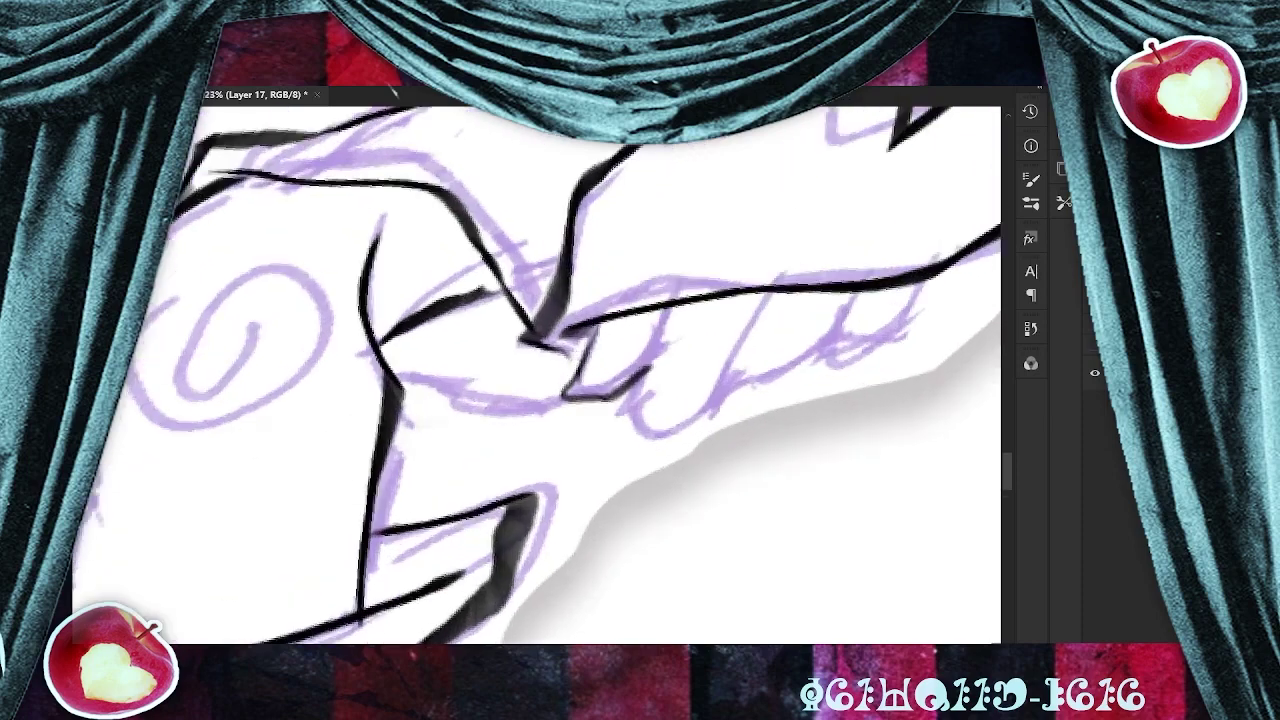
drag(590, 364, 542, 343)
key(ctrl+z)
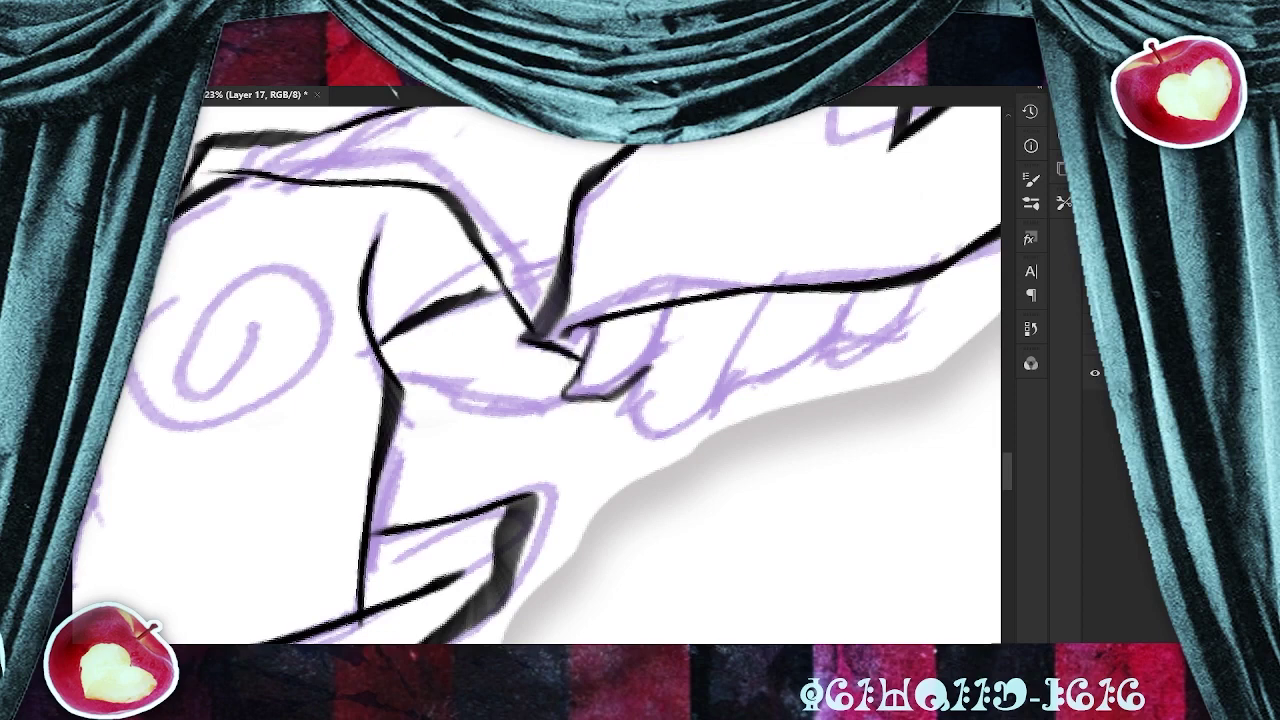
mouse_move(668, 315)
mouse_down()
mouse_move(641, 387)
mouse_move(644, 427)
mouse_move(676, 430)
mouse_move(714, 402)
mouse_move(775, 292)
mouse_up()
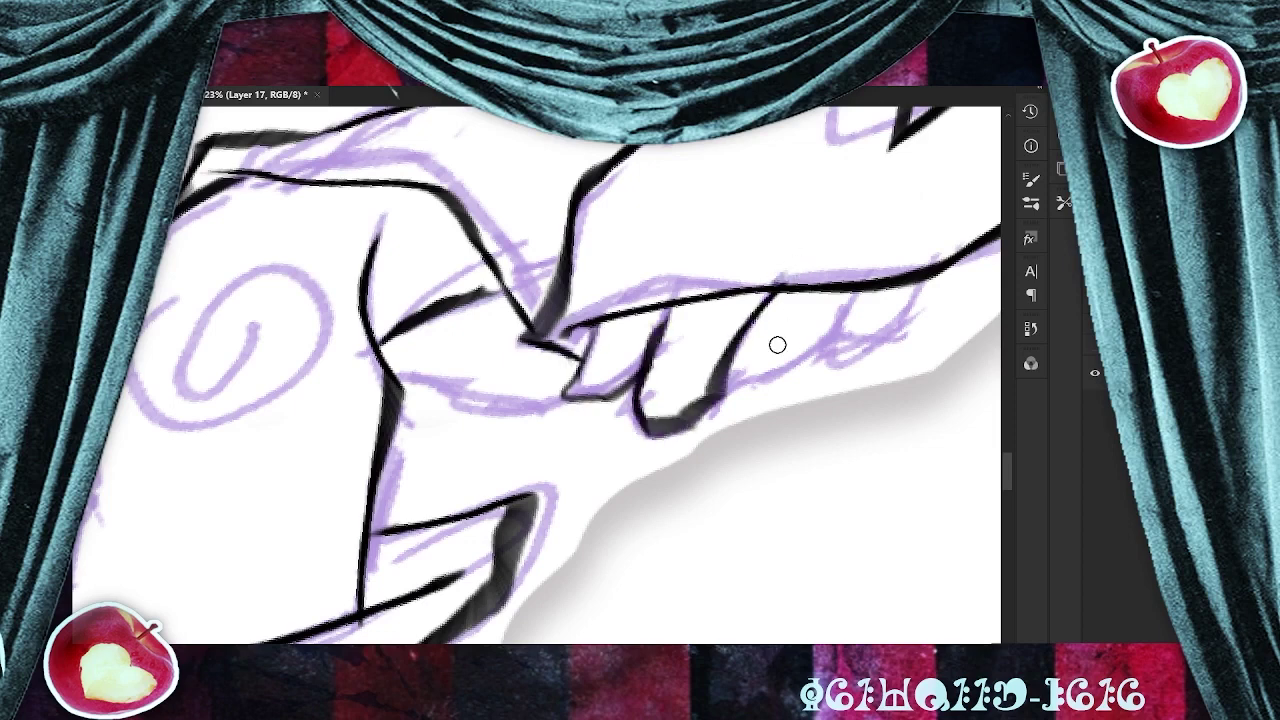
mouse_move(728, 382)
mouse_down()
mouse_move(848, 292)
mouse_move(893, 345)
mouse_move(805, 362)
mouse_move(900, 348)
mouse_move(795, 366)
mouse_up()
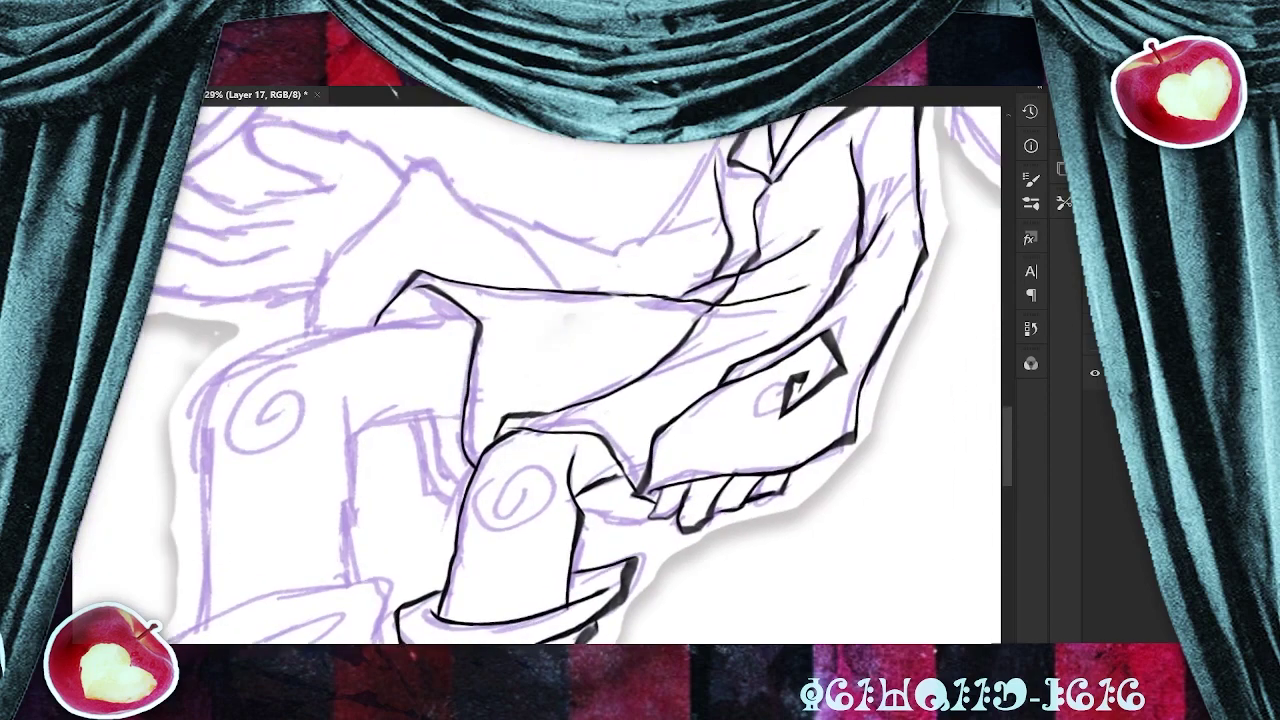
key(ctrl+s)
Ink the two bent, roughly parallel lines in the gap between the legs, ending at the near knee.
scroll(629, 423, up, 5)
drag(629, 423, 912, 311)
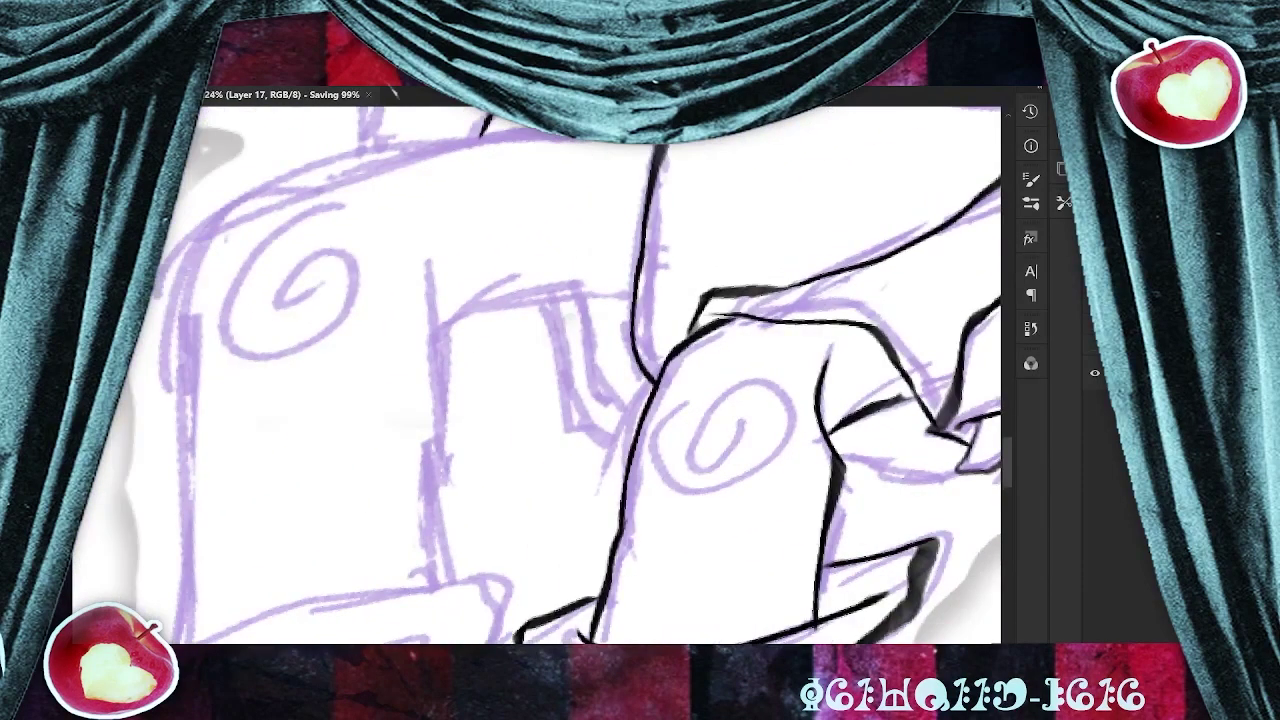
mouse_move(581, 296)
mouse_down()
mouse_move(636, 420)
mouse_move(578, 428)
mouse_move(626, 462)
mouse_up()
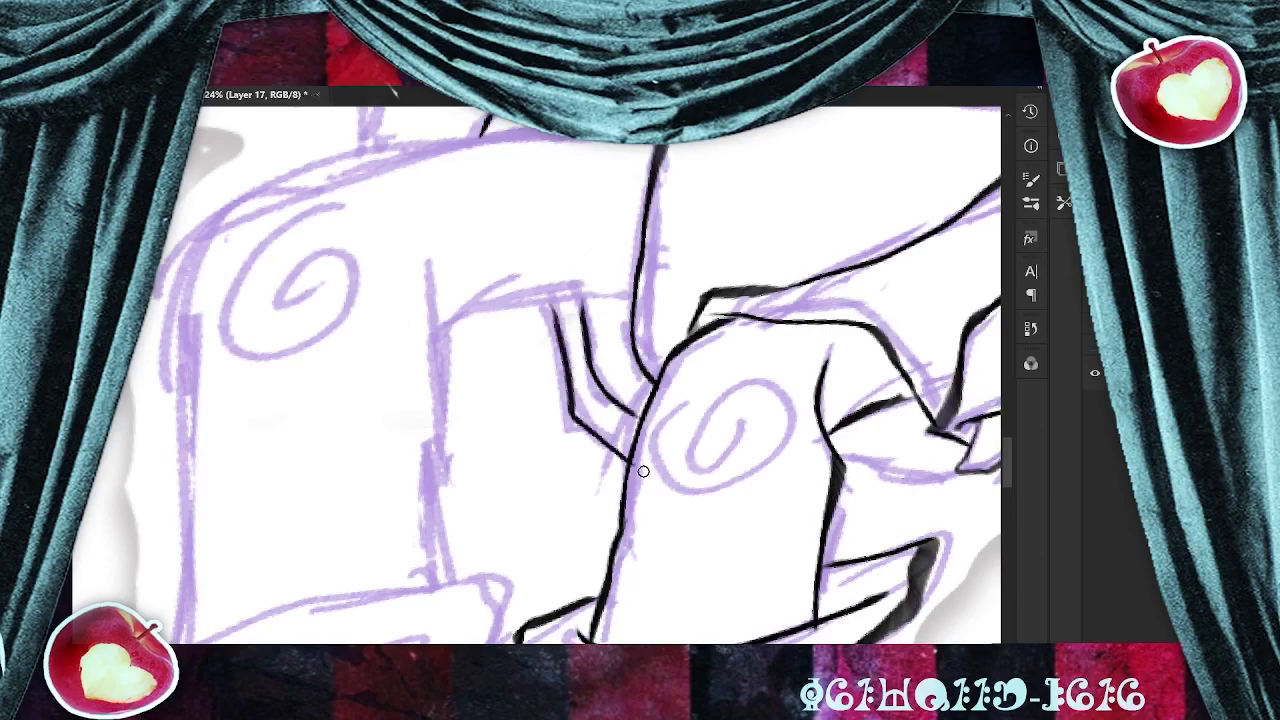
Ink the lower edge running from behind the near knee to the resting hand, redoing the stroke once.
drag(778, 268, 570, 320)
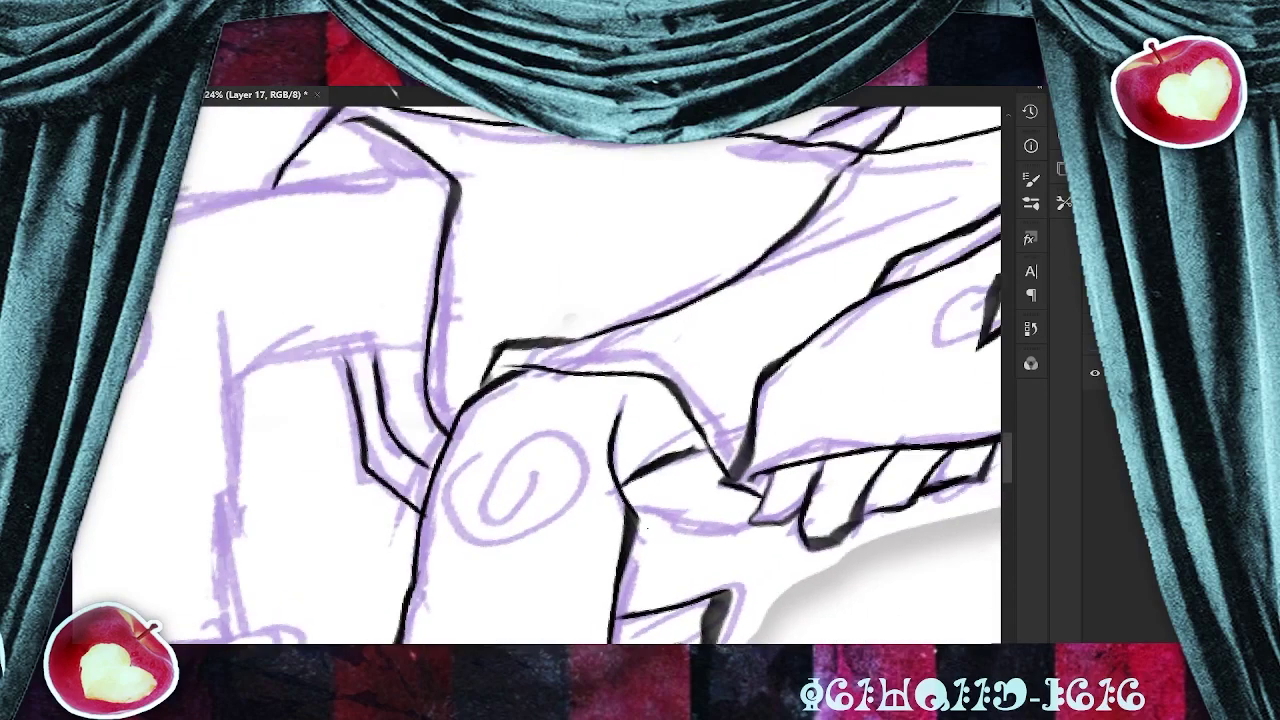
mouse_move(632, 542)
mouse_down()
mouse_move(680, 559)
mouse_move(756, 514)
mouse_up()
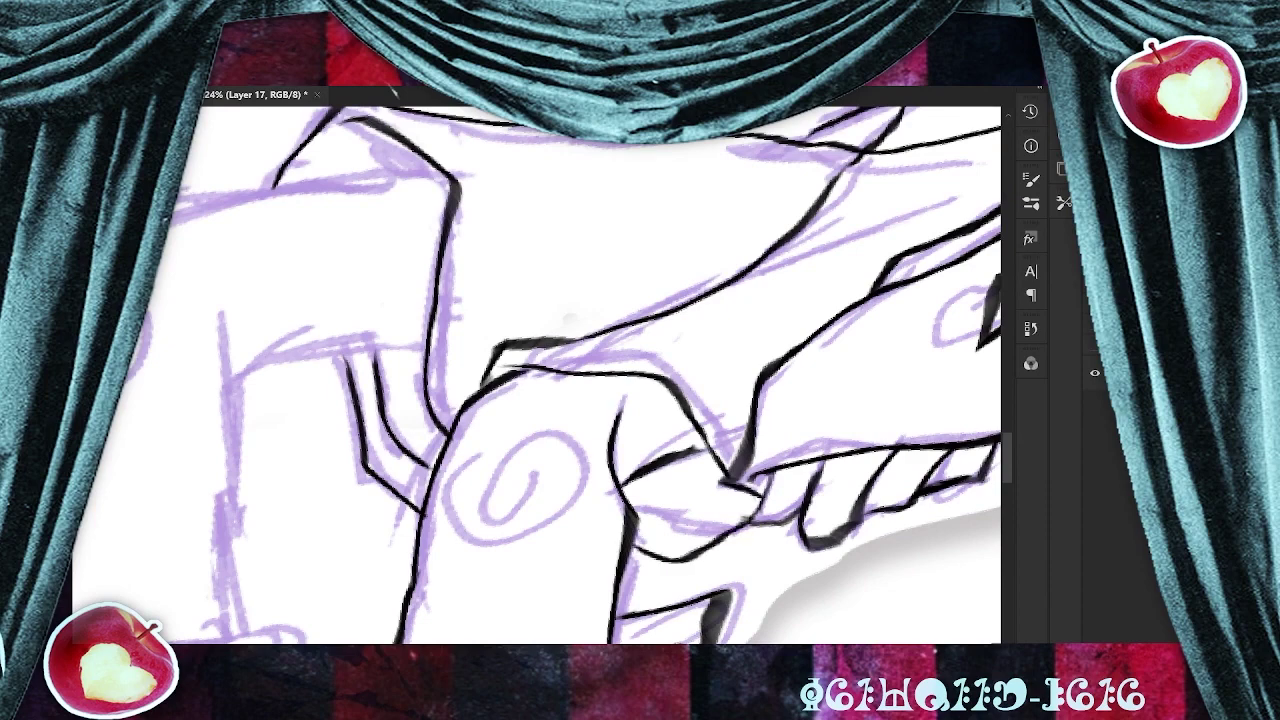
key(ctrl+z)
mouse_move(636, 536)
mouse_down()
mouse_move(672, 535)
mouse_move(768, 514)
mouse_up()
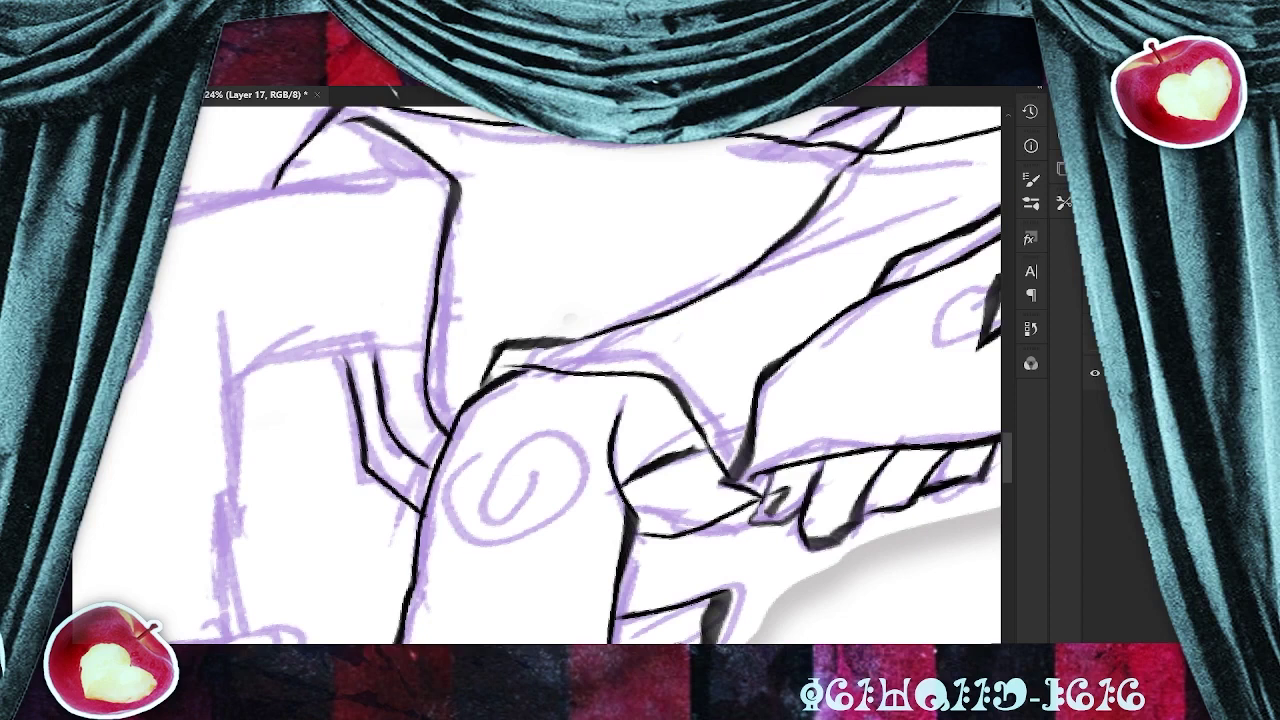
Refine the innermost finger of the resting hand with short strokes beside the sleeve's lower corner.
key(ctrl+z)
drag(772, 495, 771, 518)
key(ctrl+z)
drag(782, 490, 770, 514)
mouse_move(786, 488)
mouse_down()
mouse_move(770, 516)
mouse_move(794, 492)
mouse_move(722, 536)
mouse_move(725, 520)
mouse_move(726, 546)
mouse_up()
scroll(832, 477, up, 3)
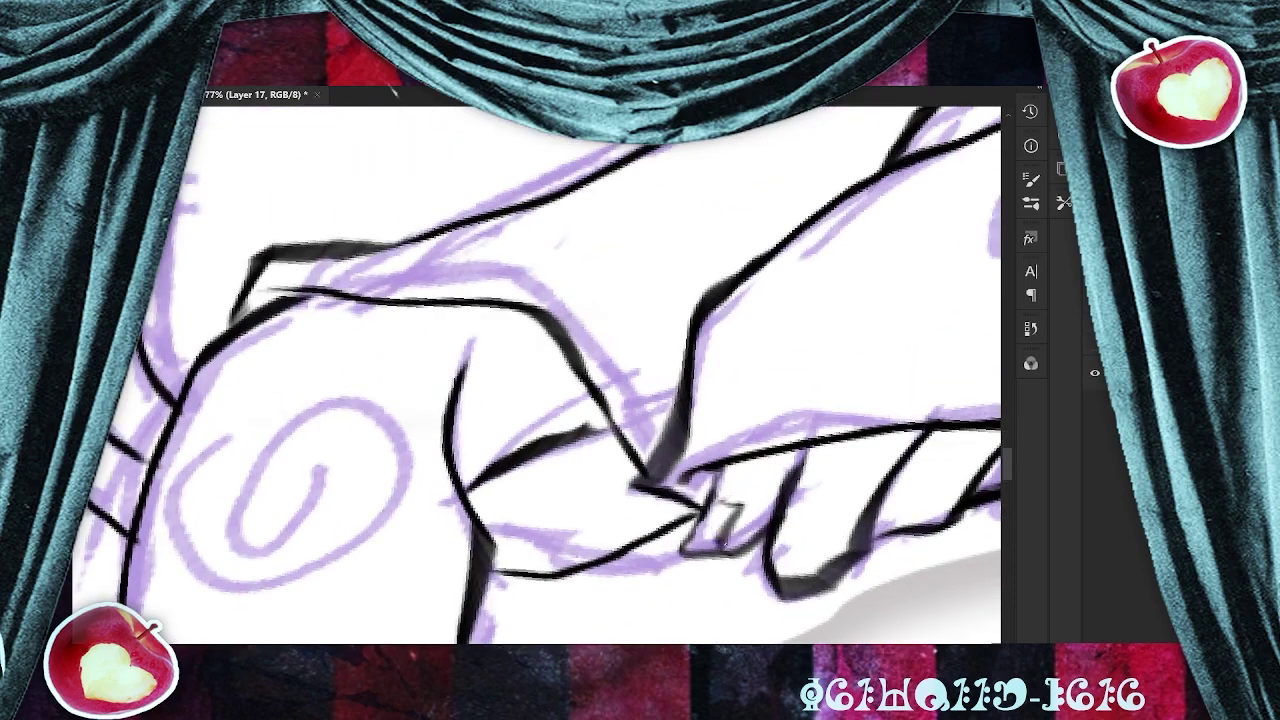
mouse_move(716, 490)
mouse_down()
mouse_move(730, 508)
mouse_move(745, 500)
mouse_move(699, 520)
mouse_up()
key(ctrl+z)
drag(716, 474, 702, 504)
Ink the far leg's outer contour from the shirt hem over the knee and down the shin.
scroll(725, 496, down, 6)
mouse_move(520, 380)
mouse_down()
mouse_move(646, 506)
mouse_move(842, 418)
mouse_up()
scroll(930, 326, down, 6)
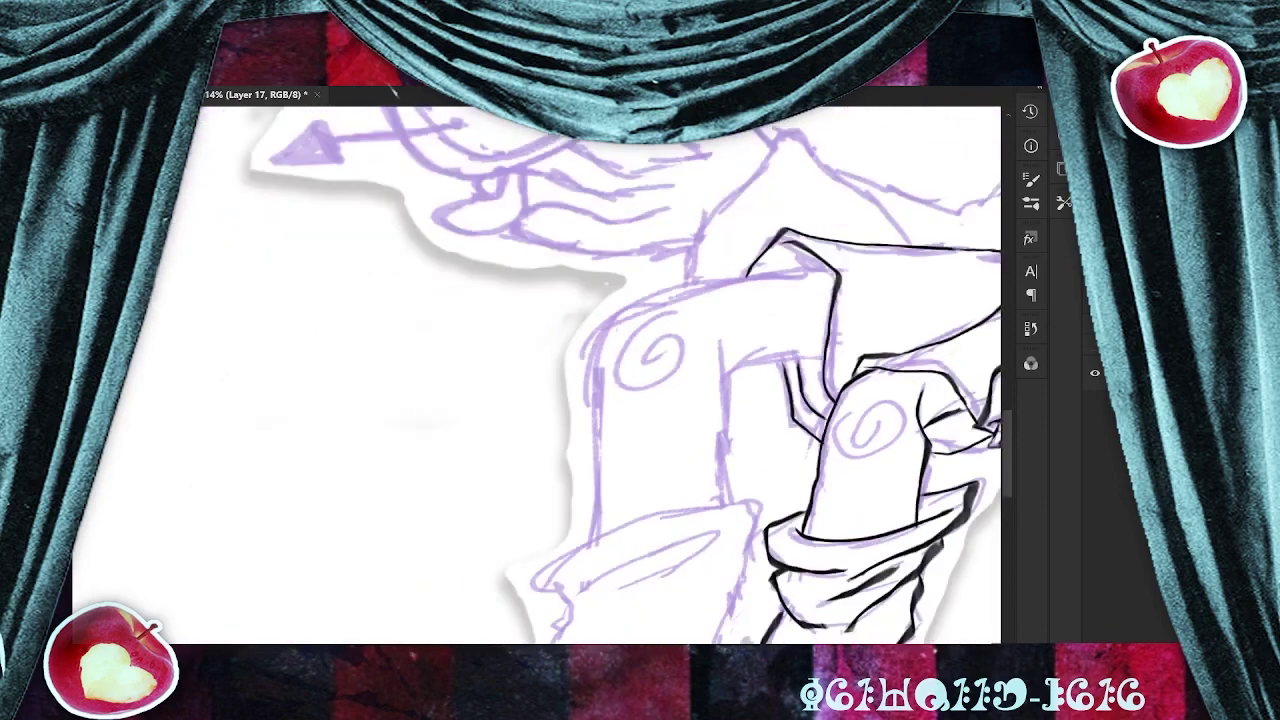
mouse_move(830, 268)
mouse_down()
mouse_move(648, 304)
mouse_move(592, 344)
mouse_move(600, 522)
mouse_up()
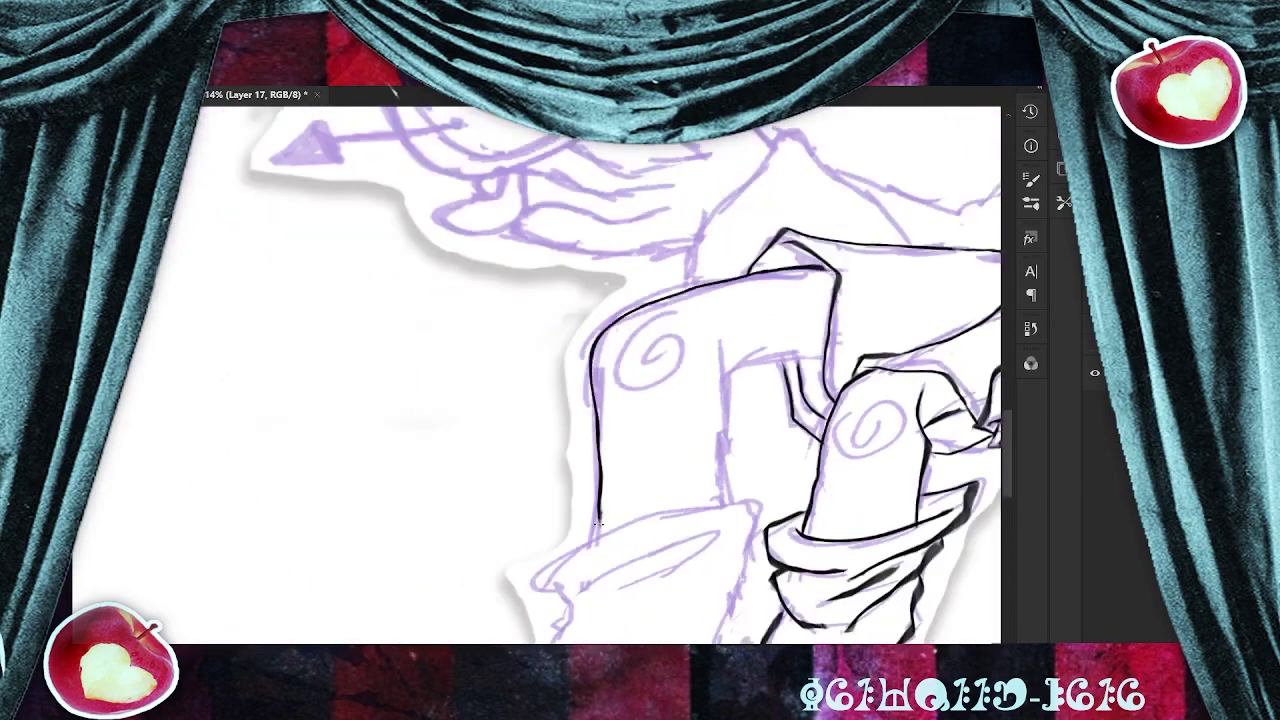
scroll(600, 376, up, 3)
key(ctrl+z)
mouse_move(820, 272)
mouse_down()
mouse_move(690, 282)
mouse_move(512, 330)
mouse_move(392, 554)
mouse_move(414, 718)
mouse_up()
drag(512, 444, 570, 320)
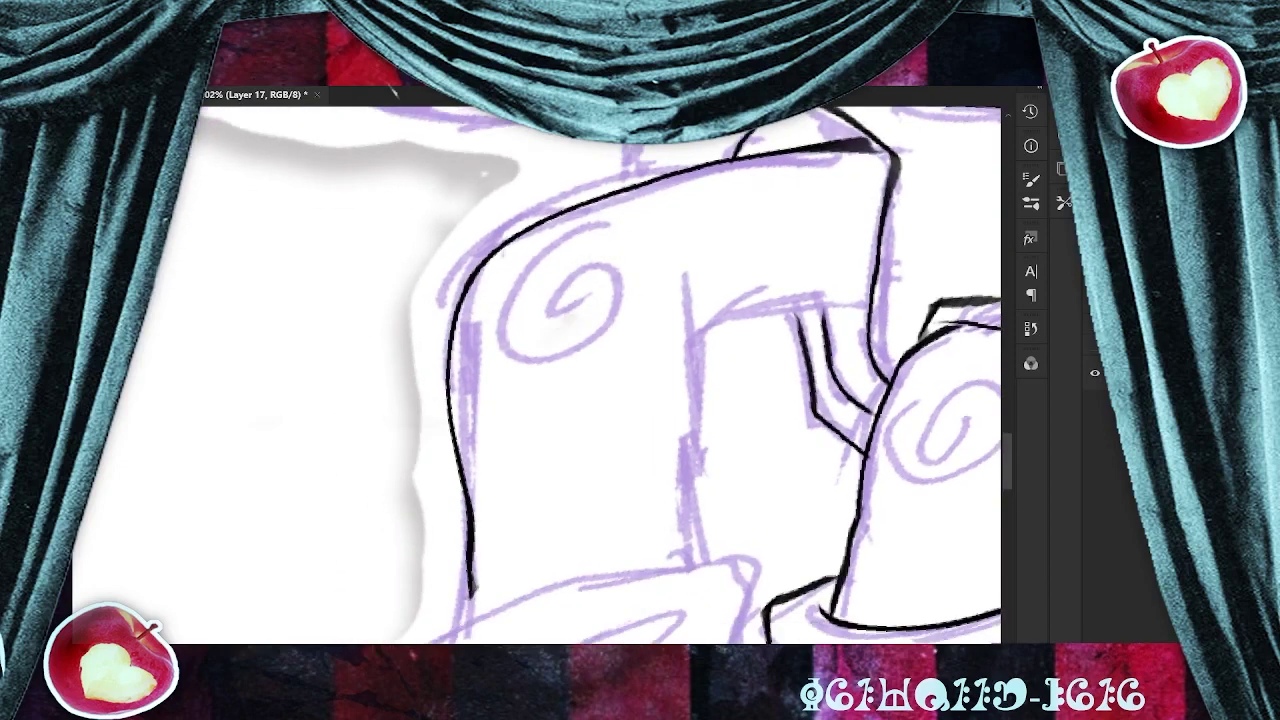
mouse_move(467, 482)
mouse_down()
mouse_move(474, 623)
mouse_move(458, 452)
mouse_move(443, 628)
mouse_up()
key(ctrl+z)
Ink the far leg's inner shin edge and the underside of its thigh, and save the document.
mouse_move(688, 270)
mouse_down()
mouse_move(684, 414)
mouse_move(708, 582)
mouse_up()
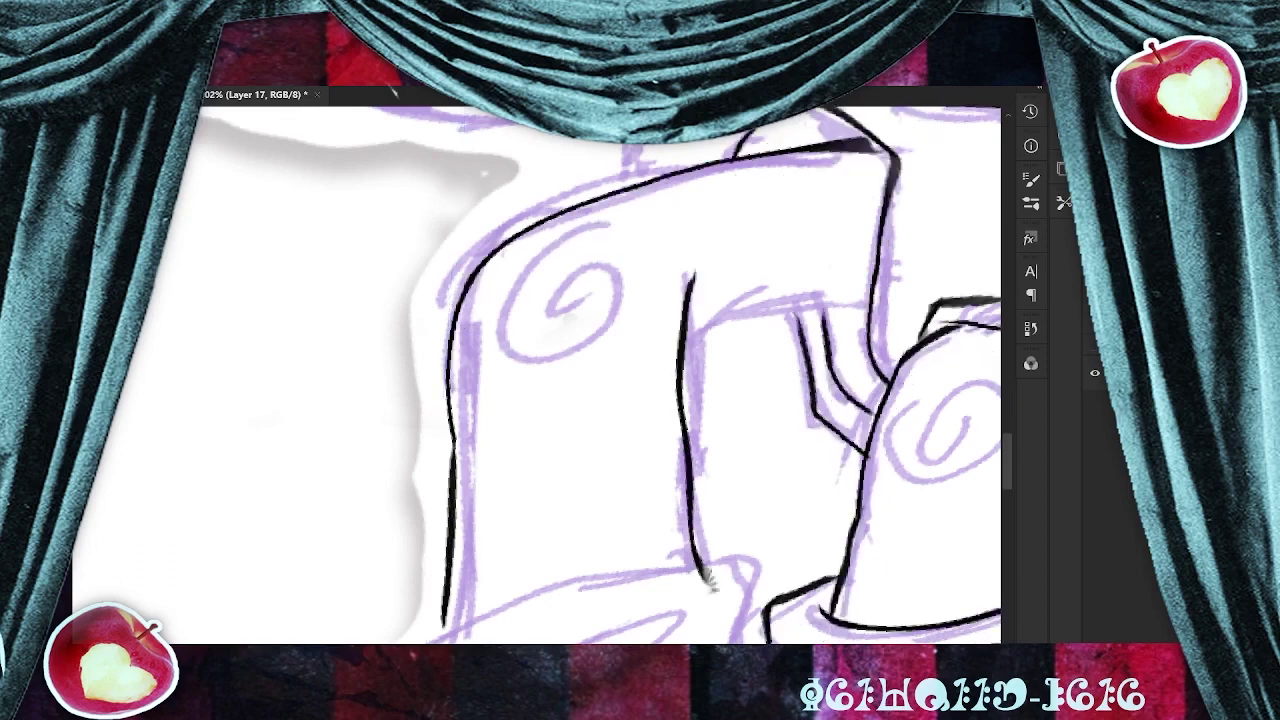
drag(690, 330, 868, 304)
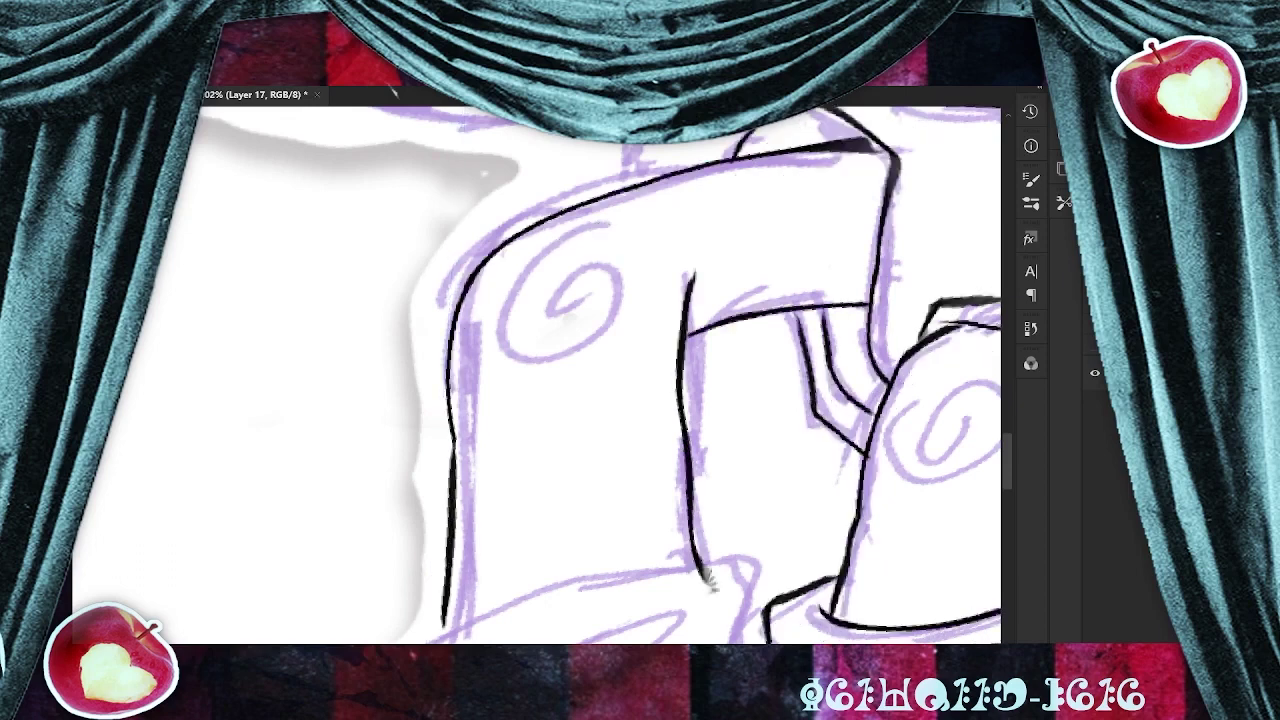
drag(708, 582, 700, 405)
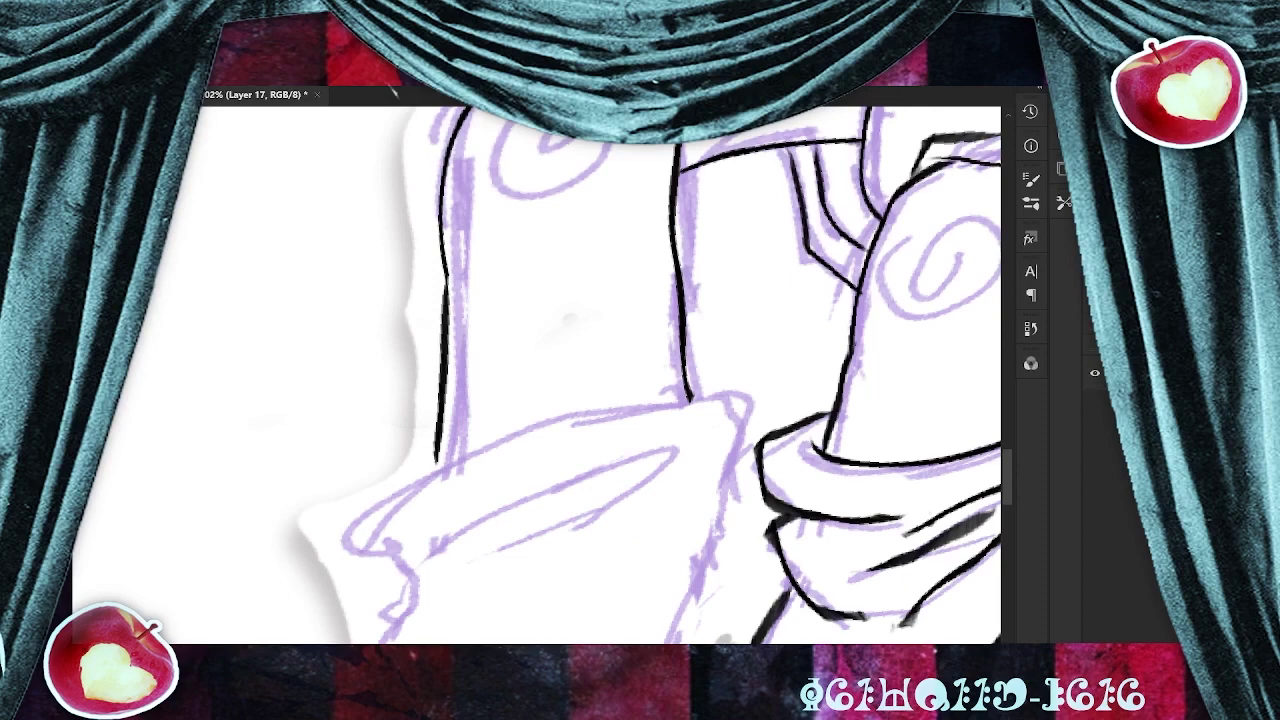
key(ctrl+s)
Ink the far boot's cuff with its long slanted fold, pointed corner and the jagged creases beneath it.
drag(600, 450, 672, 278)
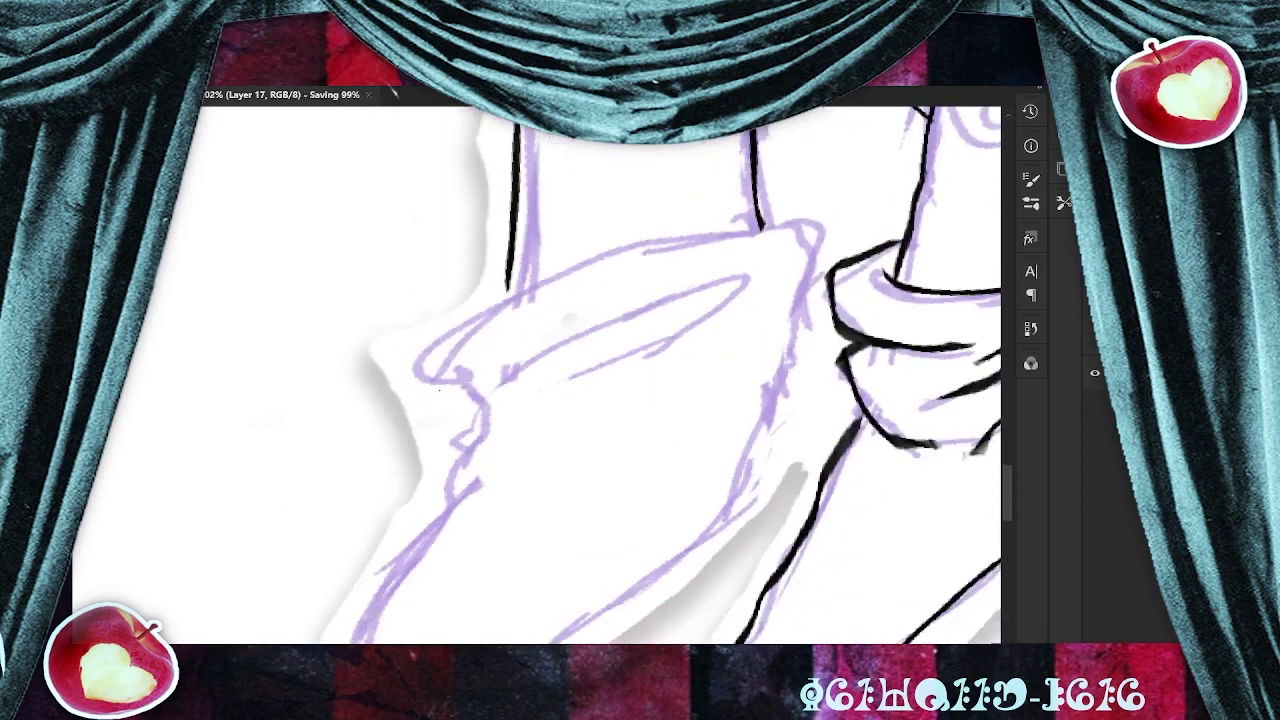
mouse_move(455, 386)
mouse_down()
mouse_move(446, 342)
mouse_move(555, 272)
mouse_move(815, 228)
mouse_move(800, 314)
mouse_move(772, 400)
mouse_up()
mouse_move(500, 374)
mouse_down()
mouse_move(650, 300)
mouse_move(772, 275)
mouse_move(562, 380)
mouse_up()
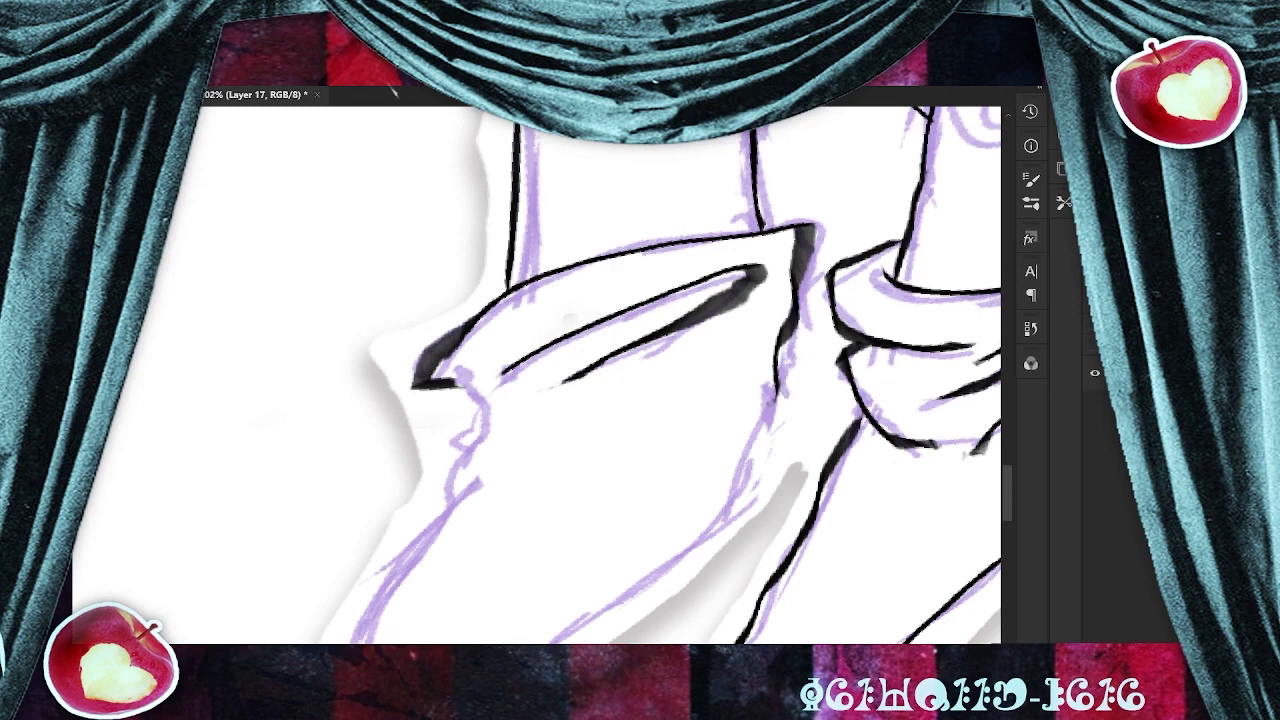
mouse_move(462, 388)
mouse_down()
mouse_move(444, 494)
mouse_move(454, 521)
mouse_up()
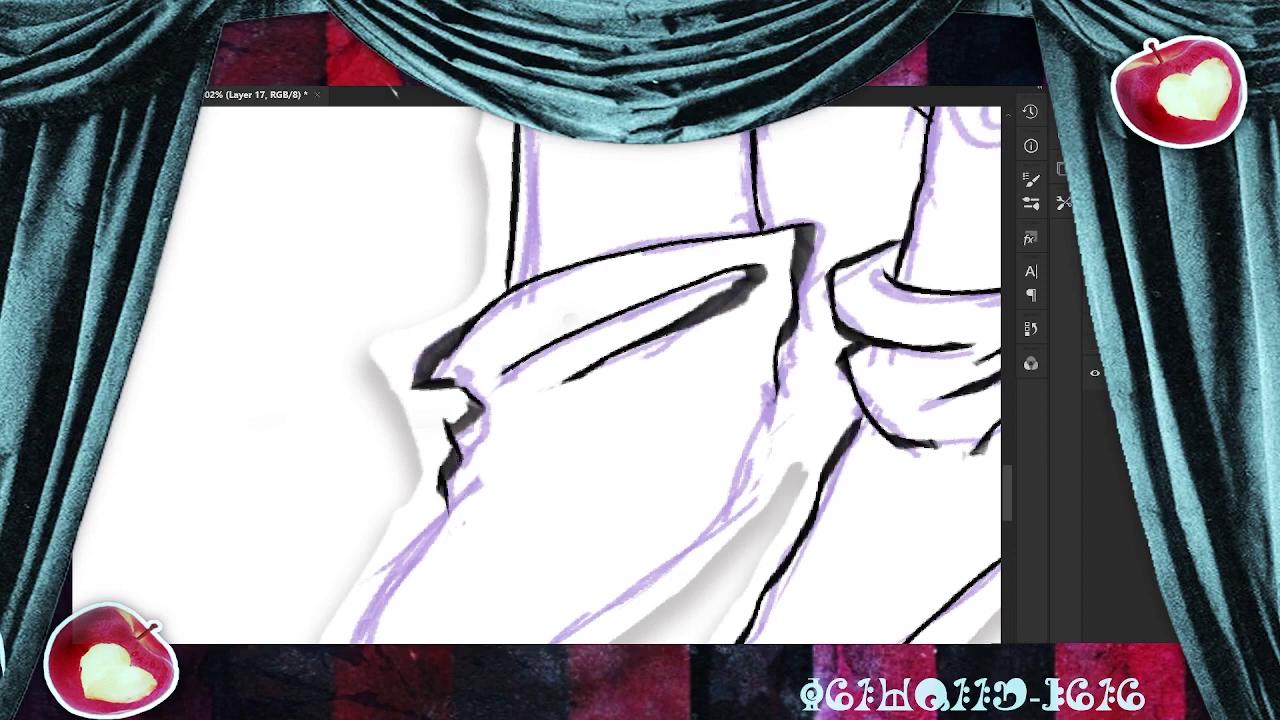
Ink both sides of the far boot down to its pointed toe, erasing and redrawing the misplaced lower edge.
drag(570, 318, 692, 209)
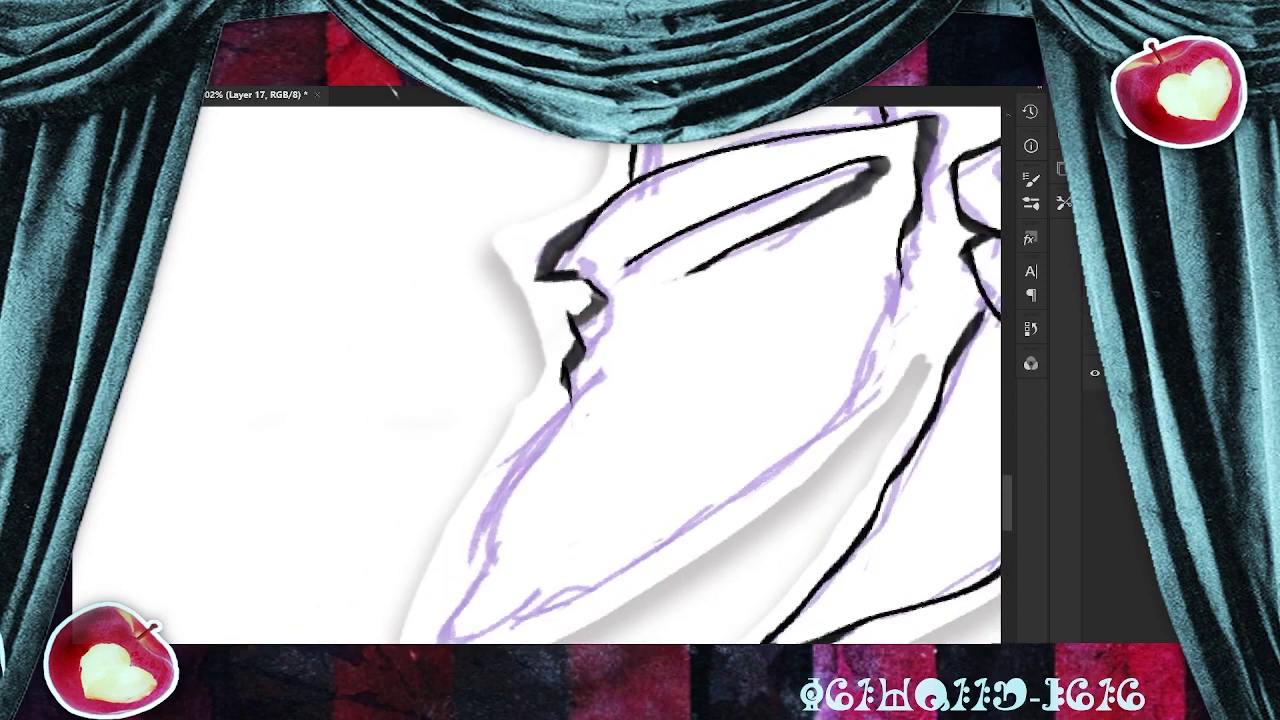
mouse_move(572, 398)
mouse_down()
mouse_move(522, 468)
mouse_move(440, 642)
mouse_move(590, 592)
mouse_move(795, 425)
mouse_move(806, 394)
mouse_up()
key(ctrl+z)
key(e)
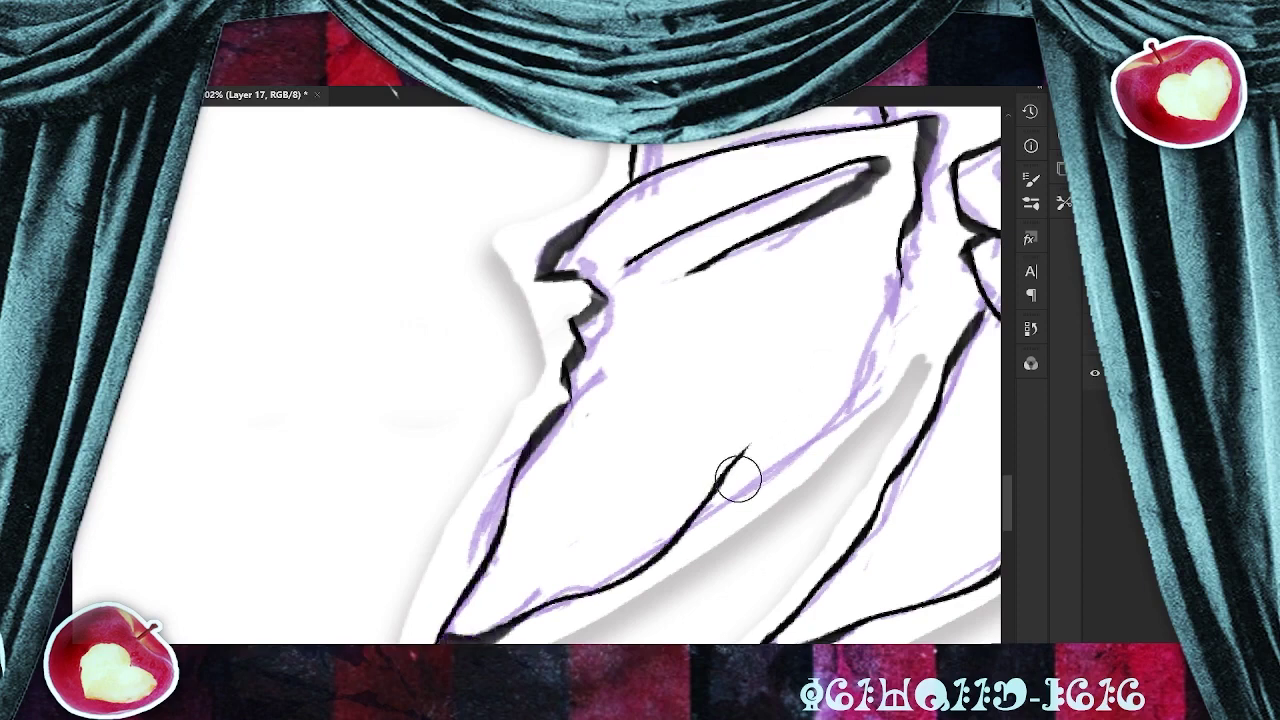
drag(742, 472, 658, 556)
key(b)
mouse_move(901, 273)
mouse_down()
mouse_move(885, 359)
mouse_move(848, 418)
mouse_move(618, 588)
mouse_up()
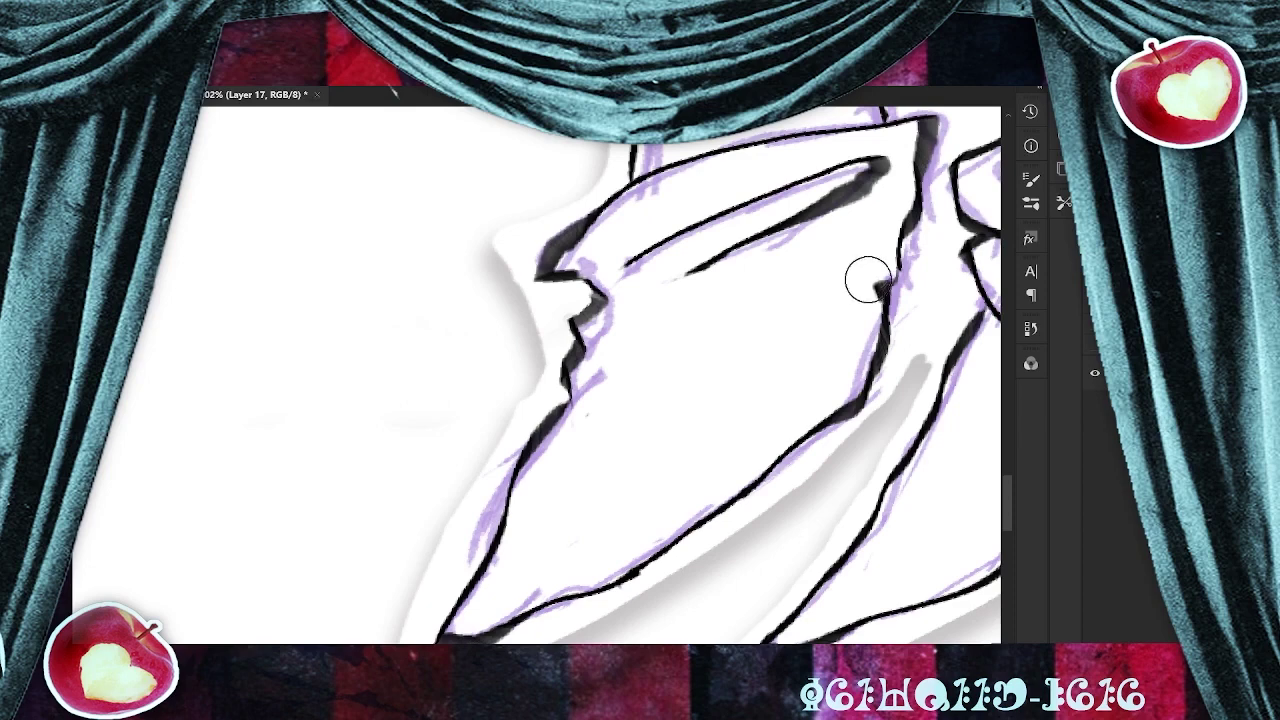
mouse_move(898, 272)
mouse_down()
mouse_move(903, 233)
mouse_move(869, 274)
mouse_move(872, 297)
mouse_move(886, 271)
mouse_move(869, 358)
mouse_up()
Clean up the pointed corner of the far boot's cuff with a smaller eraser and save the document.
key(e)
key(bracketleft)
key(bracketleft)
key(bracketleft)
key(bracketleft)
mouse_move(546, 241)
mouse_down()
mouse_move(580, 220)
mouse_move(554, 251)
mouse_up()
scroll(853, 450, down, 5)
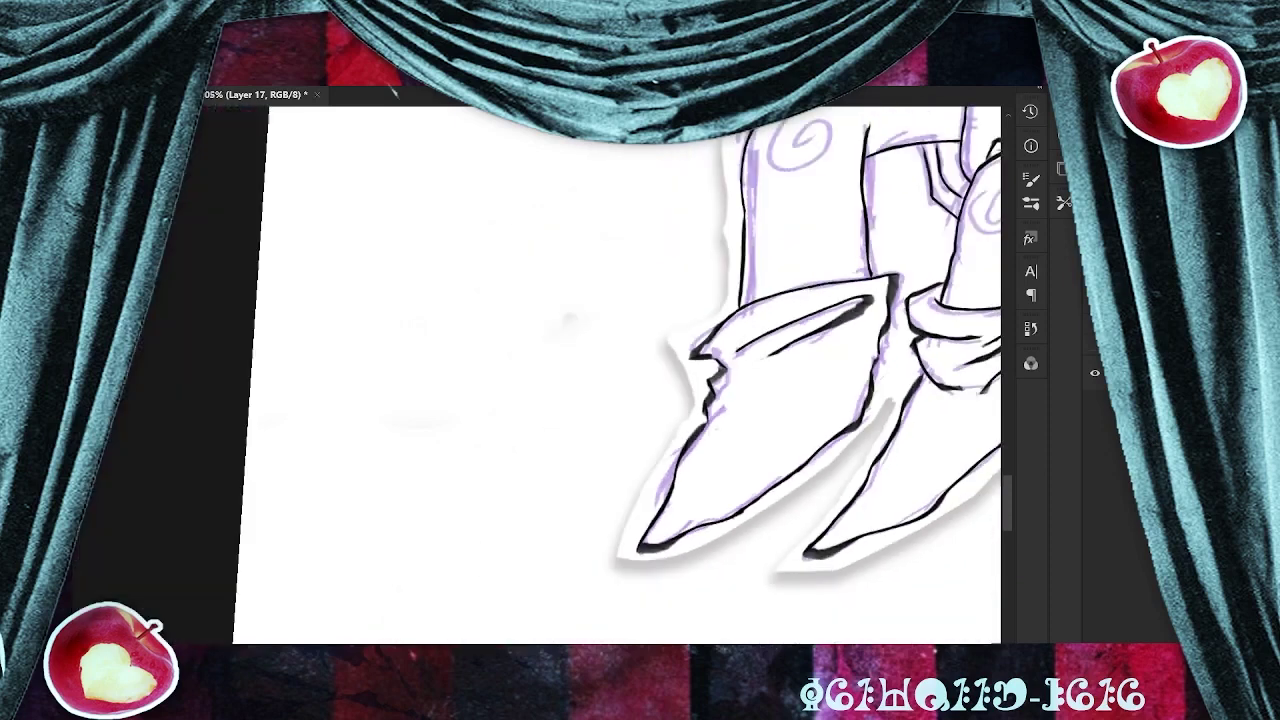
key(ctrl+s)
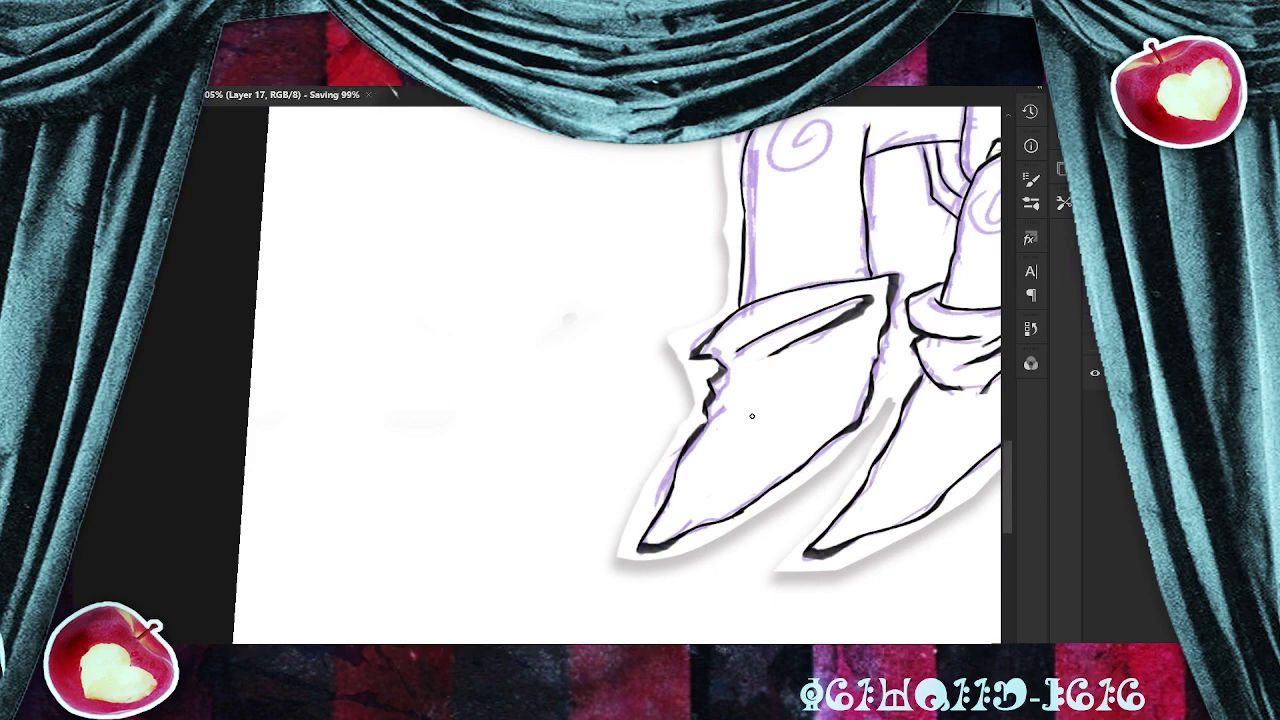
Ink a fold line across the far boot from its ankle creases and save the document.
drag(714, 413, 800, 405)
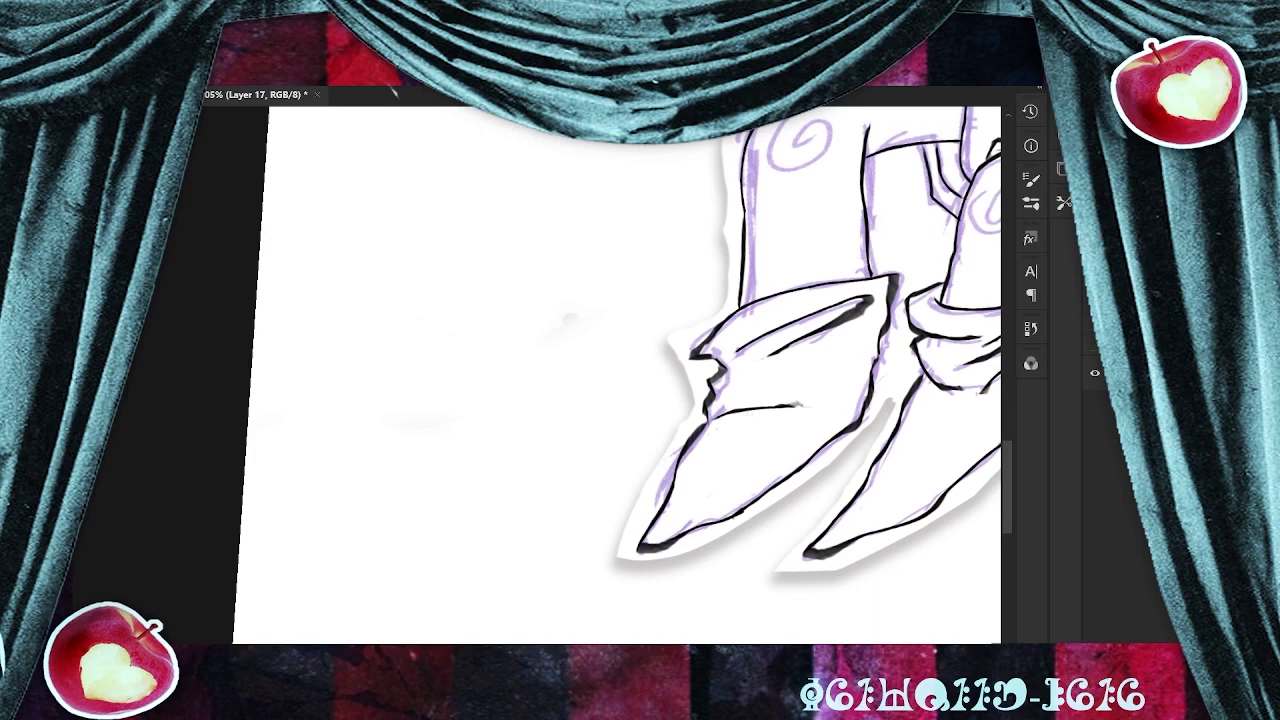
drag(800, 405, 653, 447)
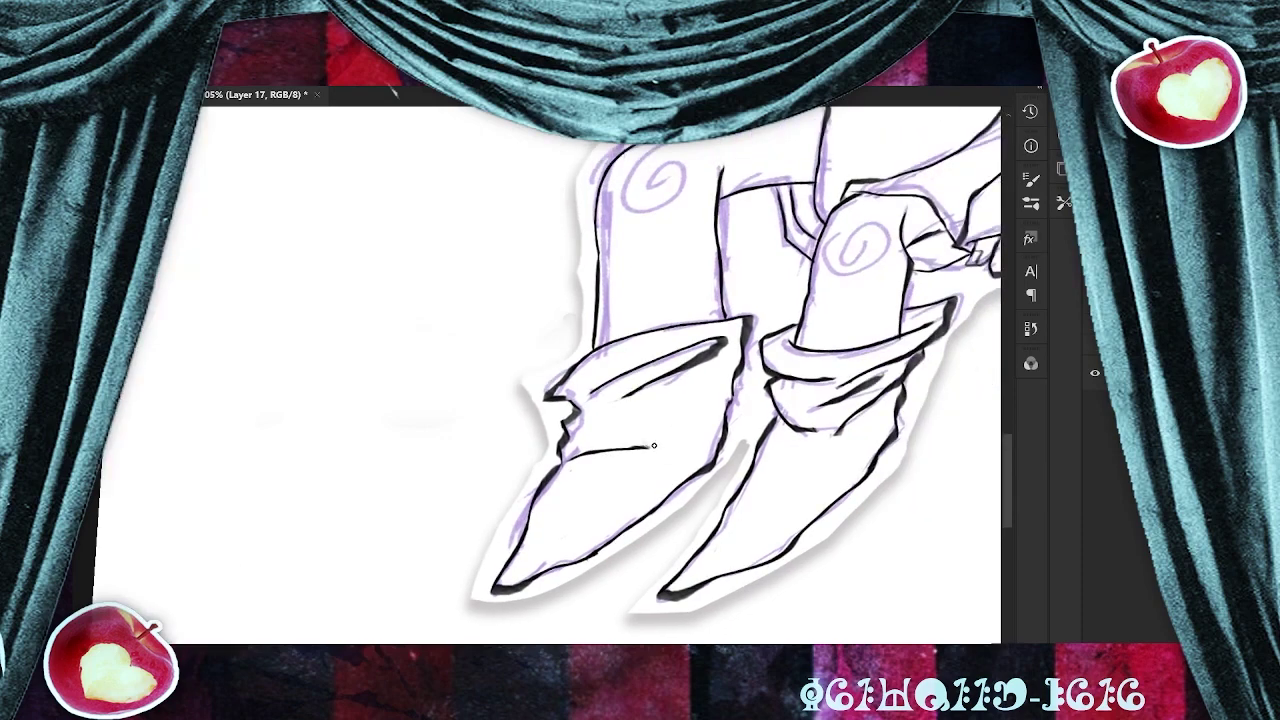
key(ctrl+s)
Remove the inked outer contour of the far leg from the top of the thigh down to the lower shin.
drag(800, 405, 640, 515)
scroll(790, 520, down, 5)
drag(760, 440, 575, 568)
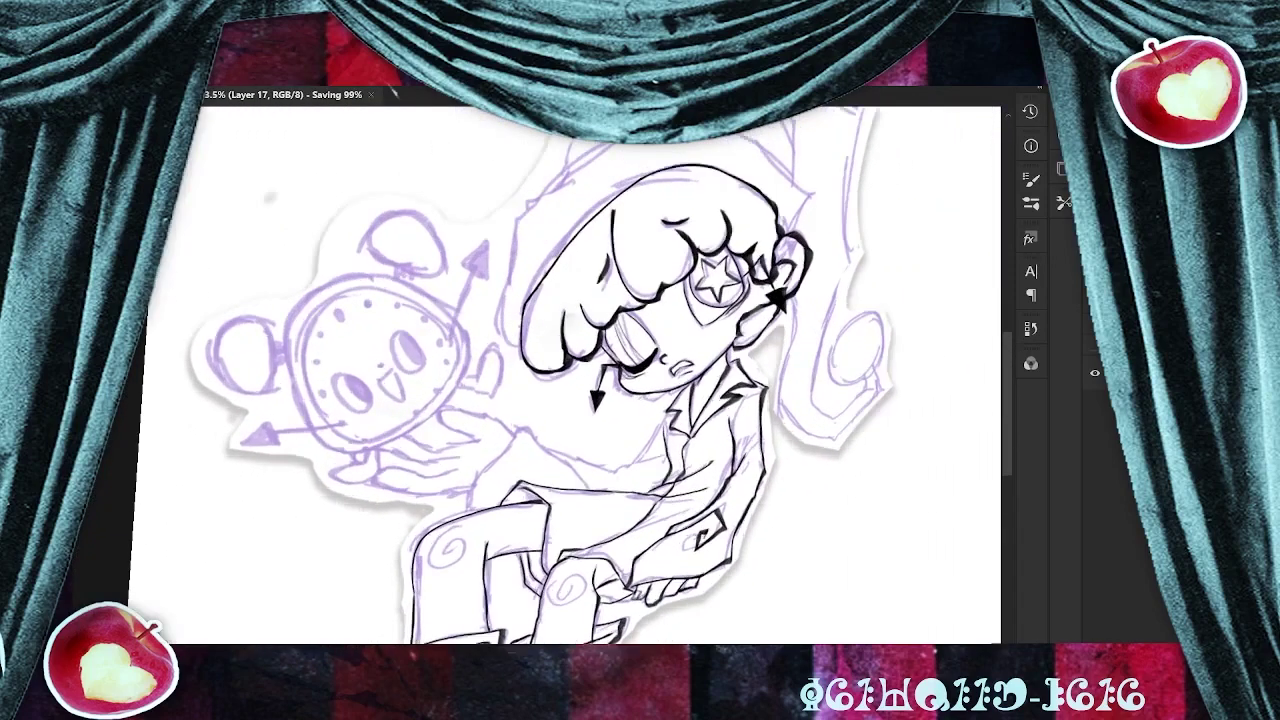
scroll(494, 587, up, 6)
mouse_move(640, 325)
mouse_down()
mouse_move(686, 257)
mouse_move(650, 324)
mouse_up()
mouse_move(488, 383)
mouse_down()
mouse_move(571, 294)
mouse_move(734, 277)
mouse_move(799, 313)
mouse_move(613, 316)
mouse_up()
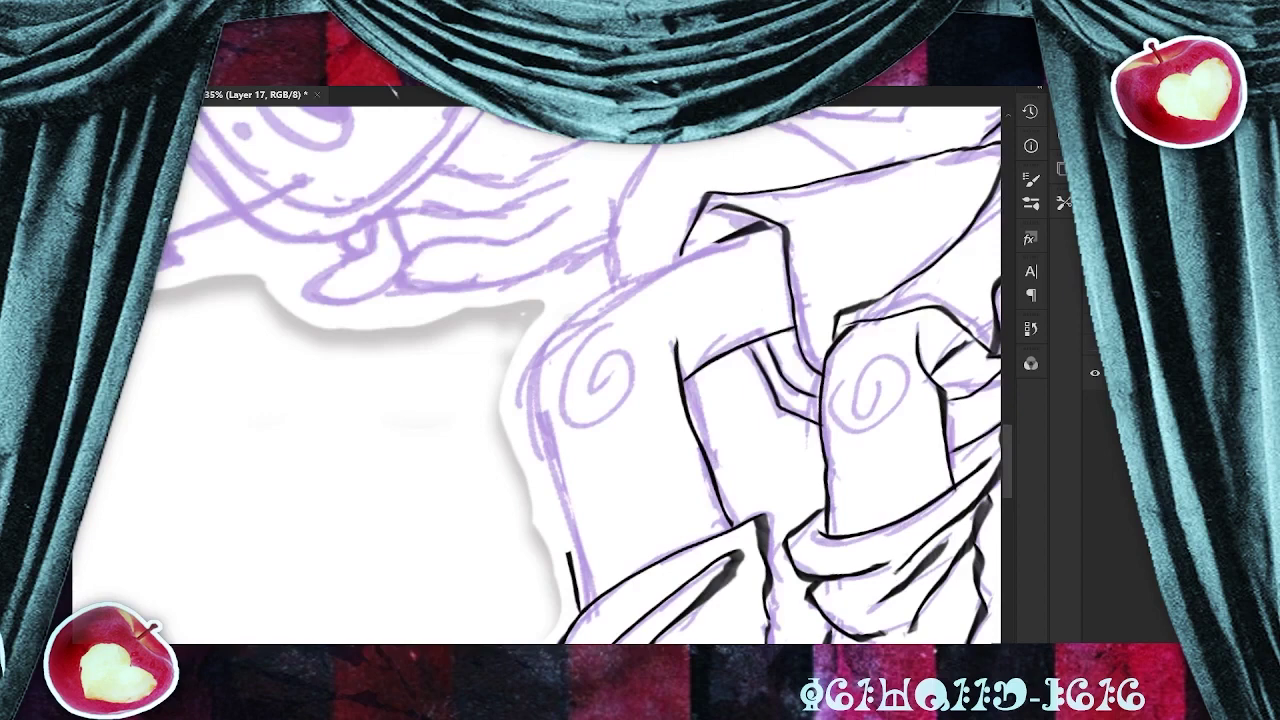
Redraw the far leg's outer contour around the knee and down the shin to the boot cuff.
scroll(784, 353, up, 2)
mouse_move(766, 196)
mouse_down()
mouse_move(535, 322)
mouse_move(510, 520)
mouse_move(540, 620)
mouse_move(490, 394)
mouse_move(731, 223)
mouse_up()
key(ctrl+z)
key(ctrl+z)
mouse_move(553, 326)
mouse_down()
mouse_move(510, 352)
mouse_move(495, 500)
mouse_move(553, 619)
mouse_move(547, 637)
mouse_up()
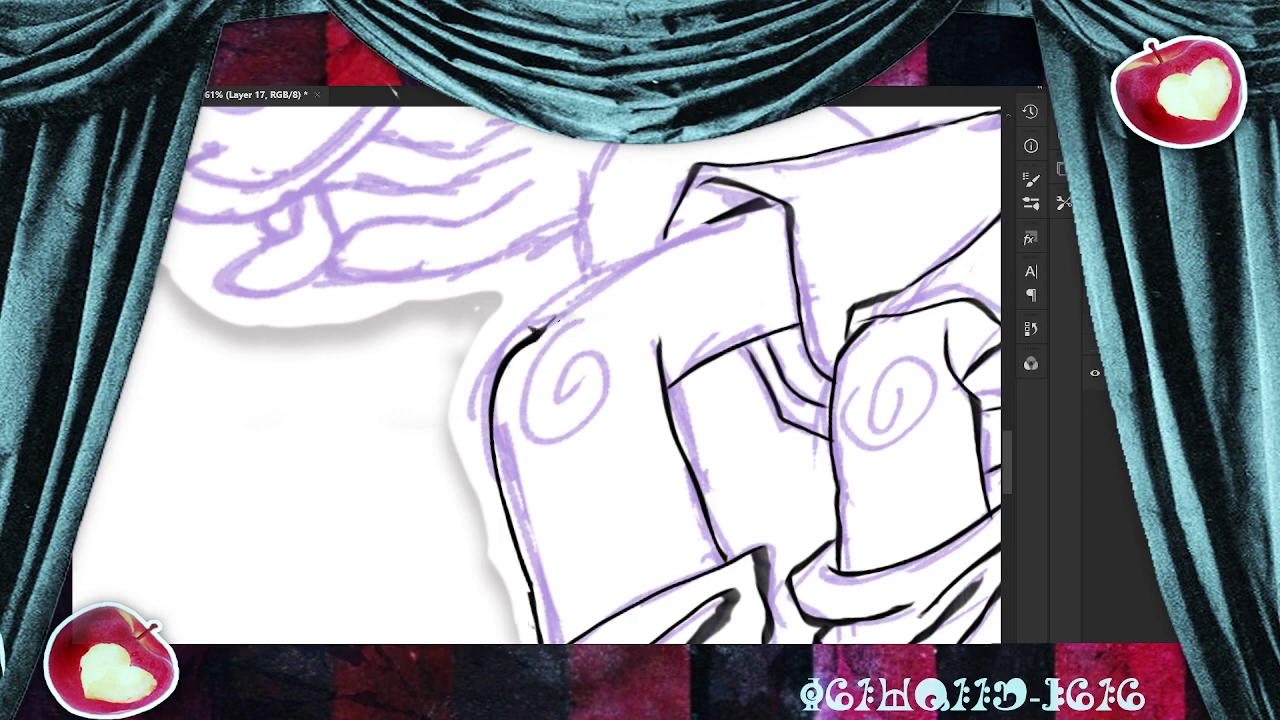
Redraw the top of the far thigh up to the shirt hem and join it smoothly to the knee and shin contour.
drag(534, 330, 765, 198)
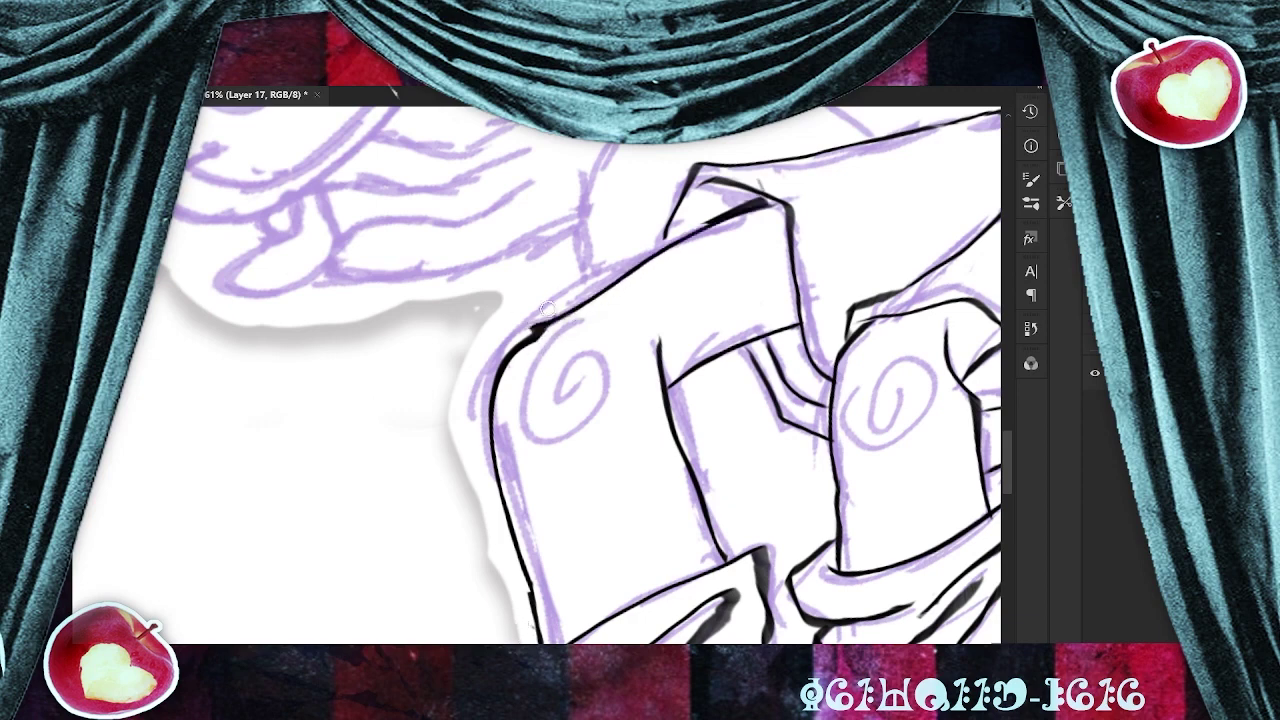
drag(547, 309, 525, 325)
mouse_move(768, 201)
mouse_down()
mouse_move(764, 187)
mouse_move(779, 203)
mouse_move(774, 184)
mouse_move(786, 202)
mouse_up()
key(ctrl+z)
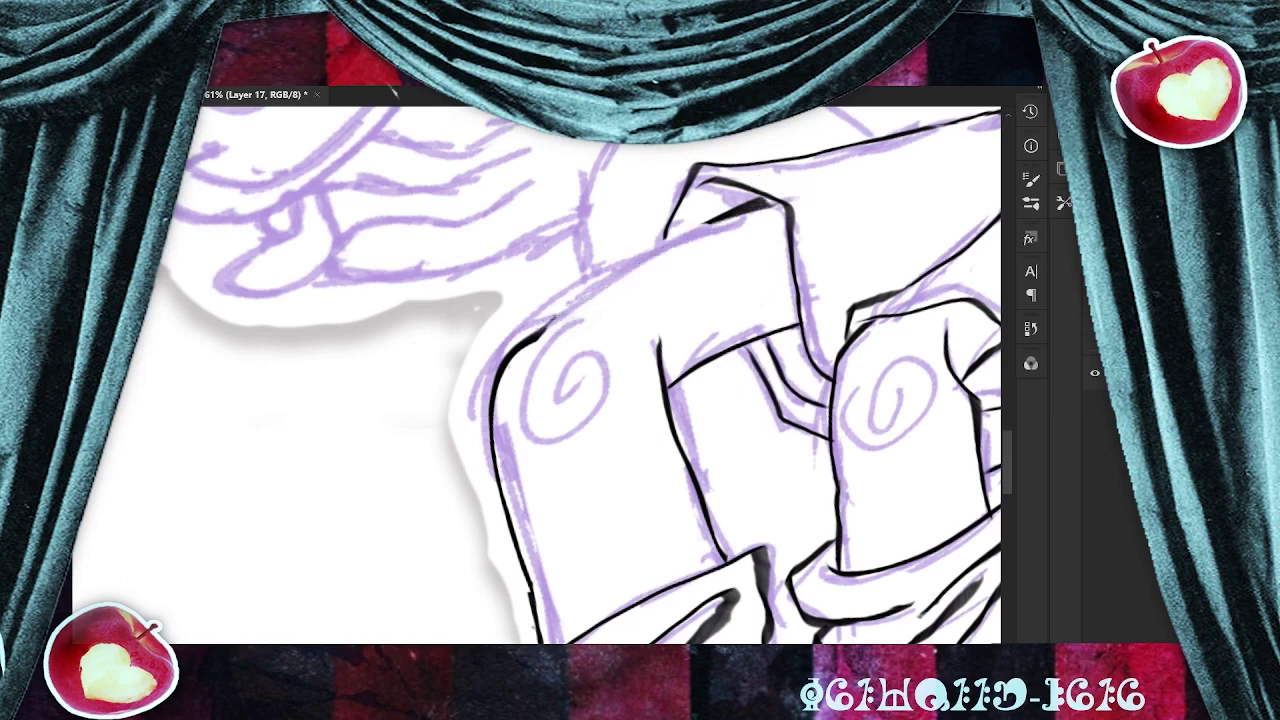
drag(532, 592, 546, 638)
key(ctrl+z)
mouse_move(708, 223)
mouse_down()
mouse_move(602, 281)
mouse_move(540, 640)
mouse_up()
scroll(846, 515, down, 3)
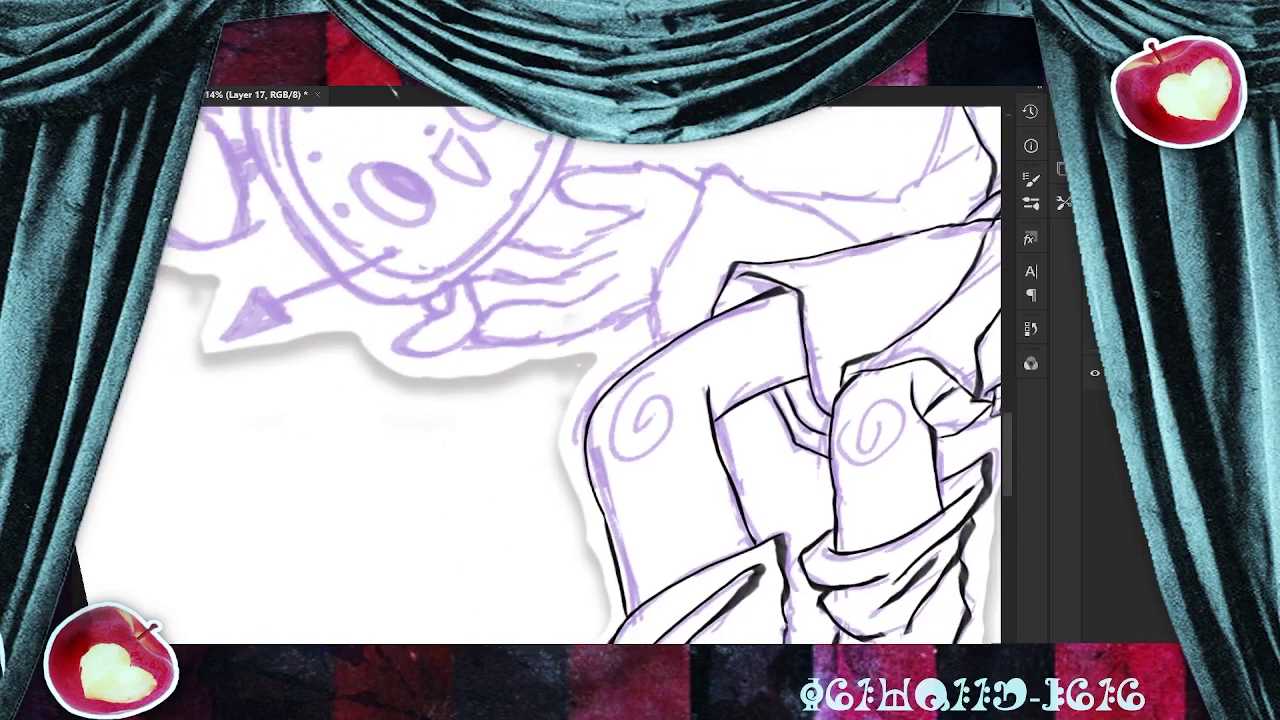
scroll(872, 290, up, 8)
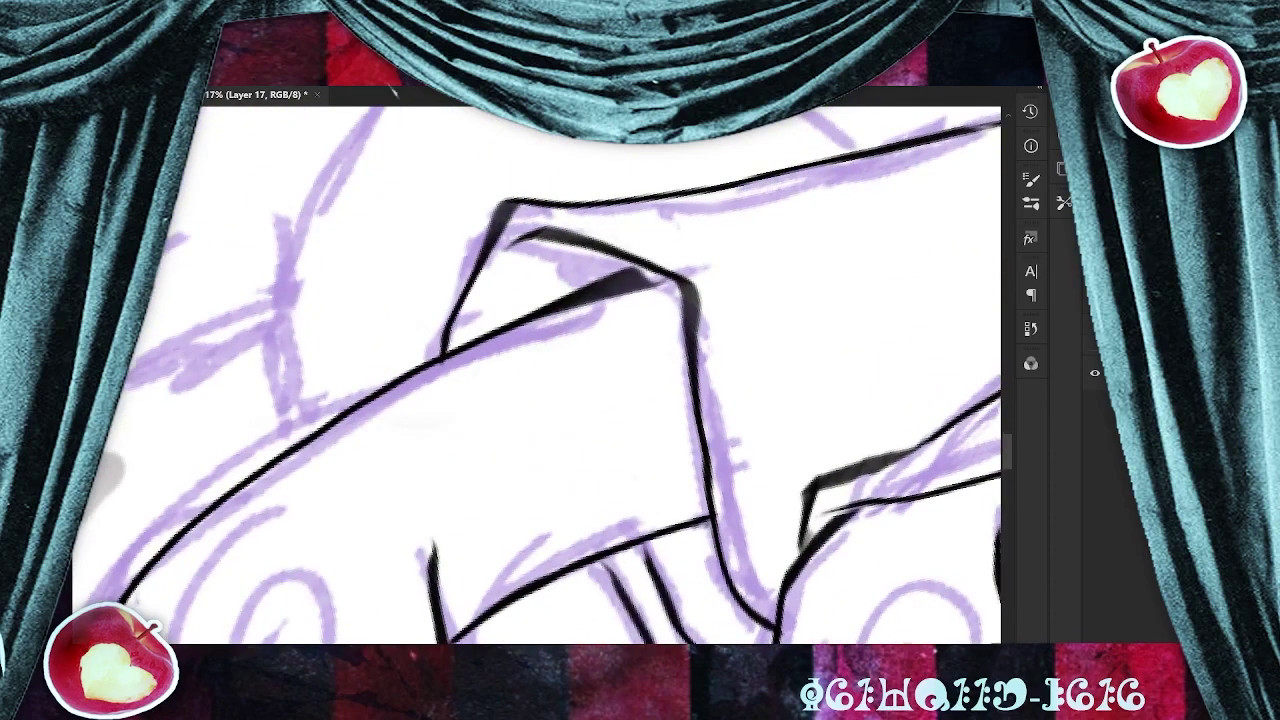
Fill in the dark fold shadow at the shirt hem's corner above the far knee and save the document.
drag(620, 280, 676, 281)
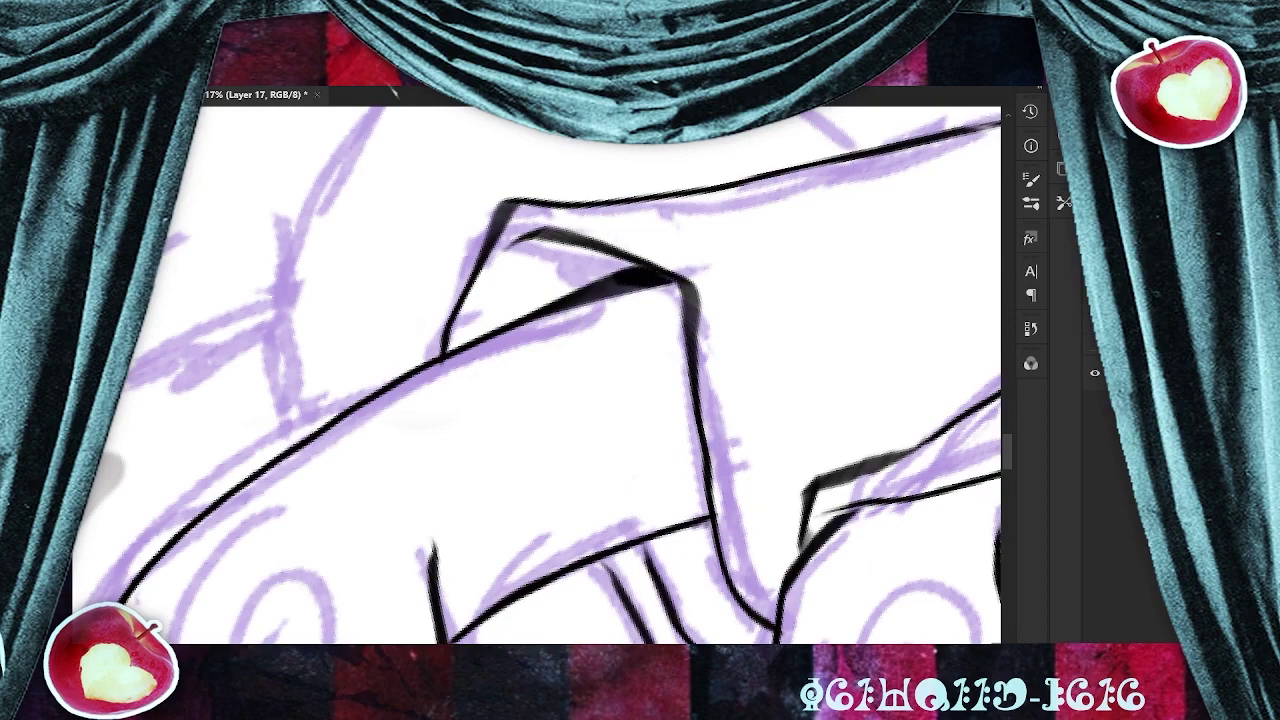
scroll(536, 376, down, 6)
key(ctrl+s)
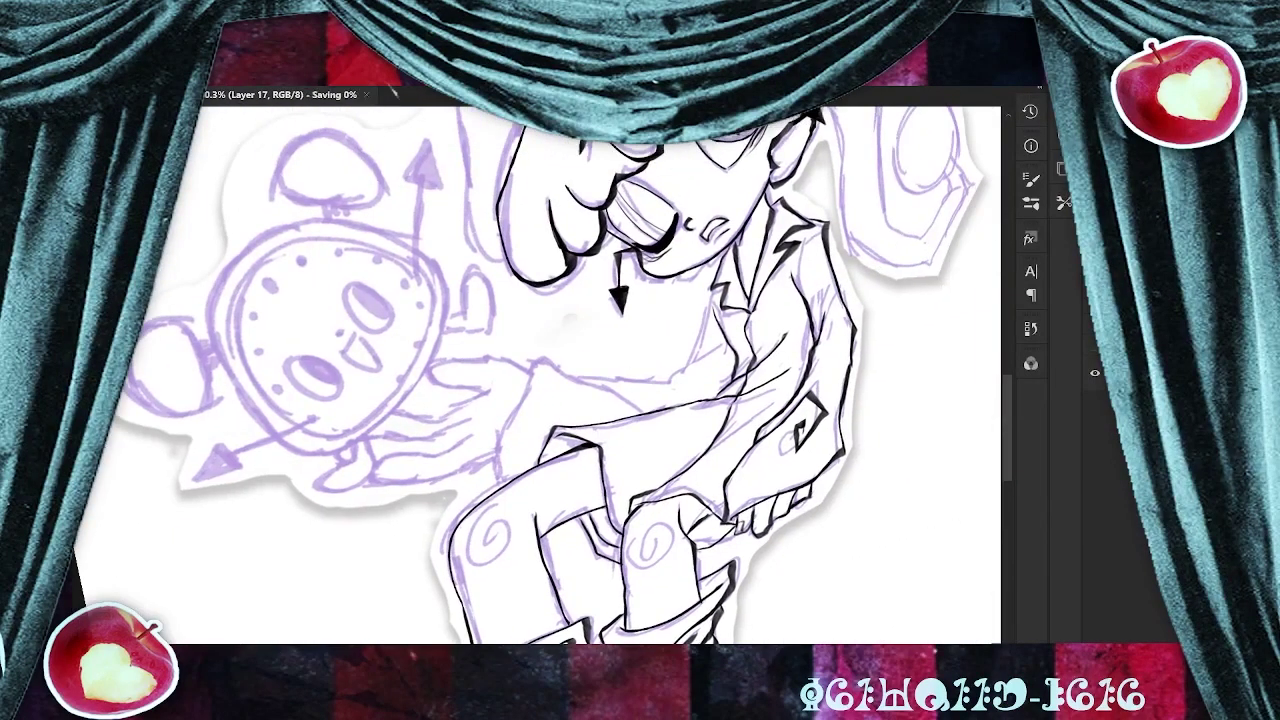
scroll(536, 376, up, 2)
scroll(573, 321, up, 6)
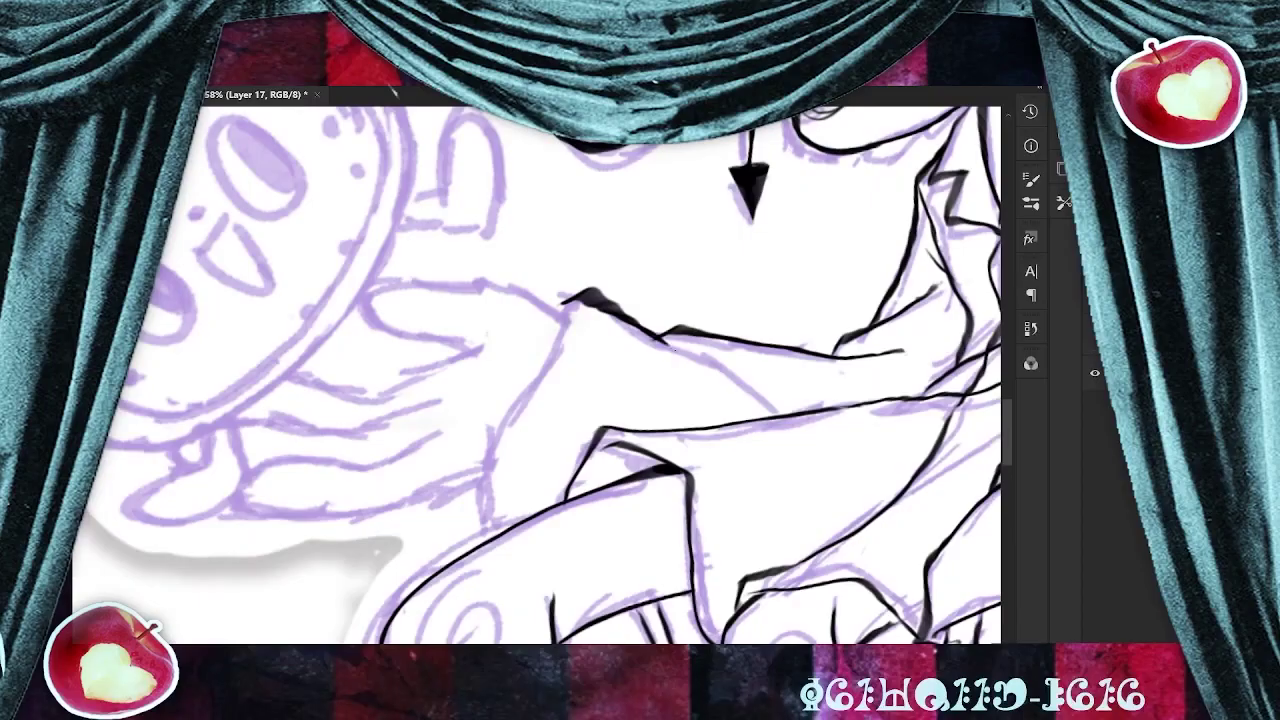
drag(660, 342, 804, 412)
mouse_move(562, 307)
mouse_down()
mouse_move(528, 407)
mouse_move(481, 465)
mouse_move(466, 552)
mouse_up()
key(ctrl+z)
key(ctrl+z)
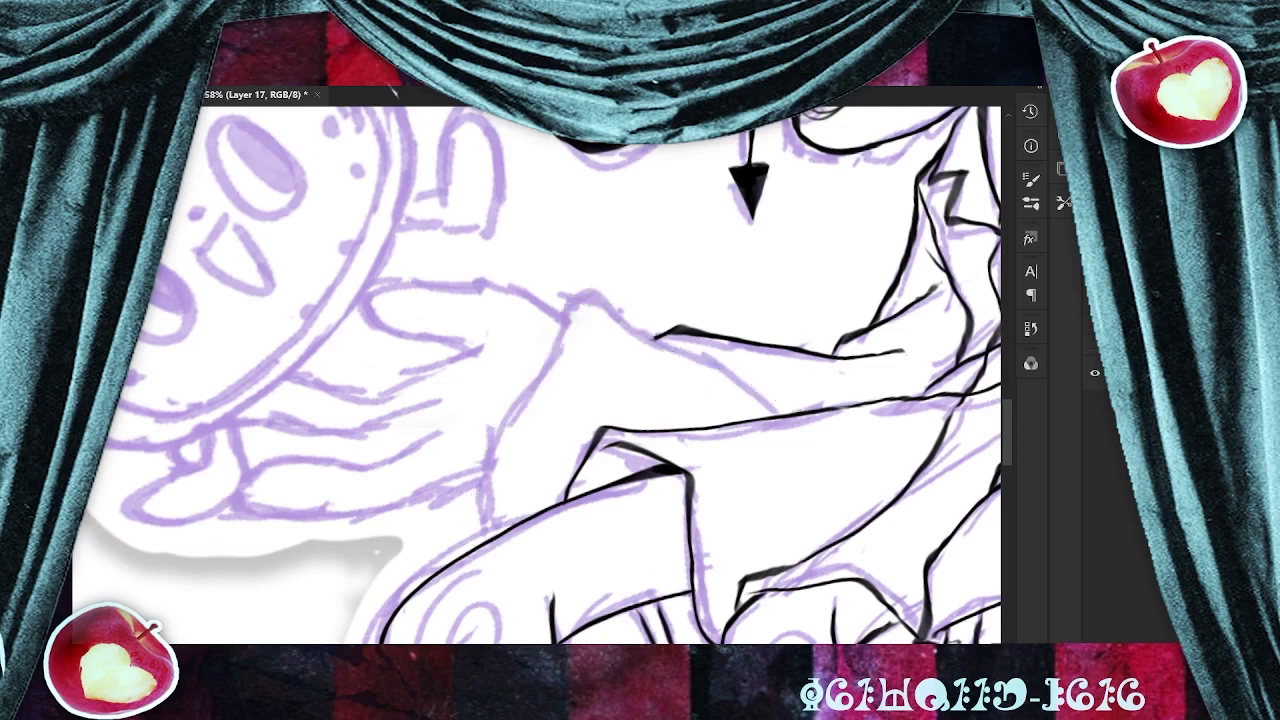
Ink the outstretched sleeve's top edge, its fold line and the cuff edge down to the thigh, and save the document.
mouse_move(543, 298)
mouse_down()
mouse_move(596, 302)
mouse_move(784, 395)
mouse_up()
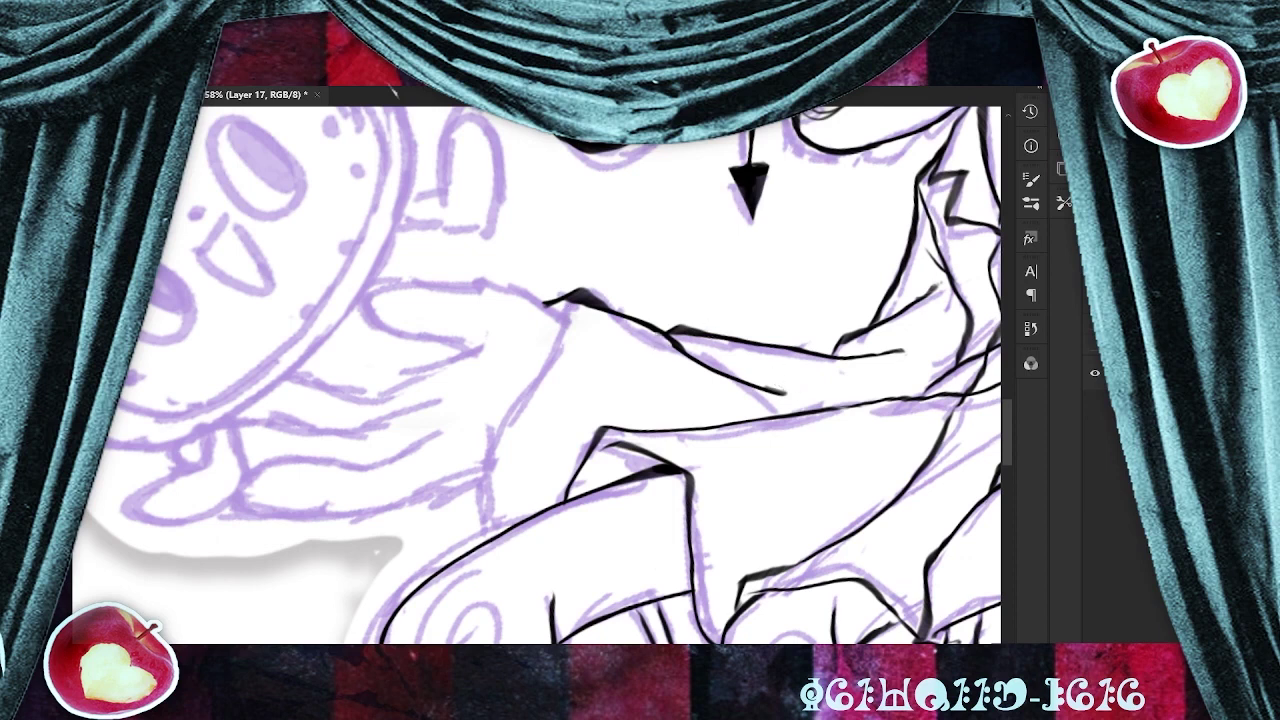
mouse_move(563, 310)
mouse_down()
mouse_move(538, 404)
mouse_move(466, 552)
mouse_up()
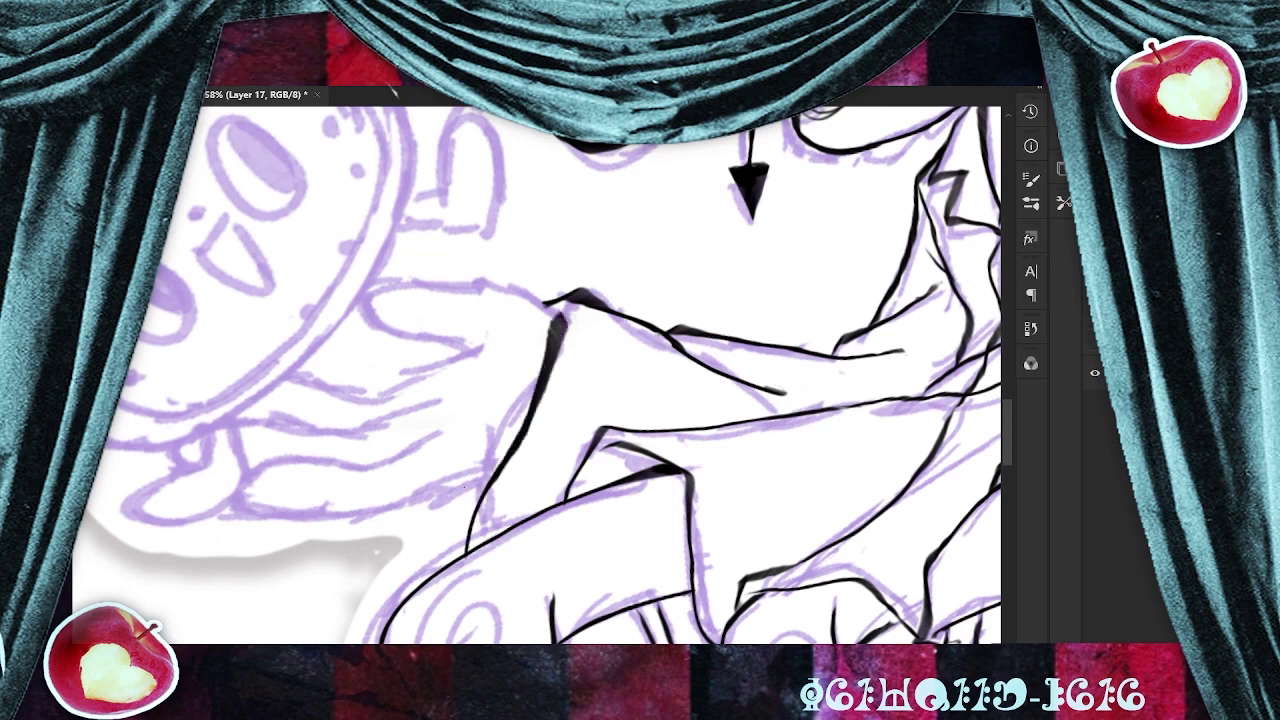
drag(453, 484, 459, 566)
scroll(470, 569, down, 5)
key(ctrl+s)
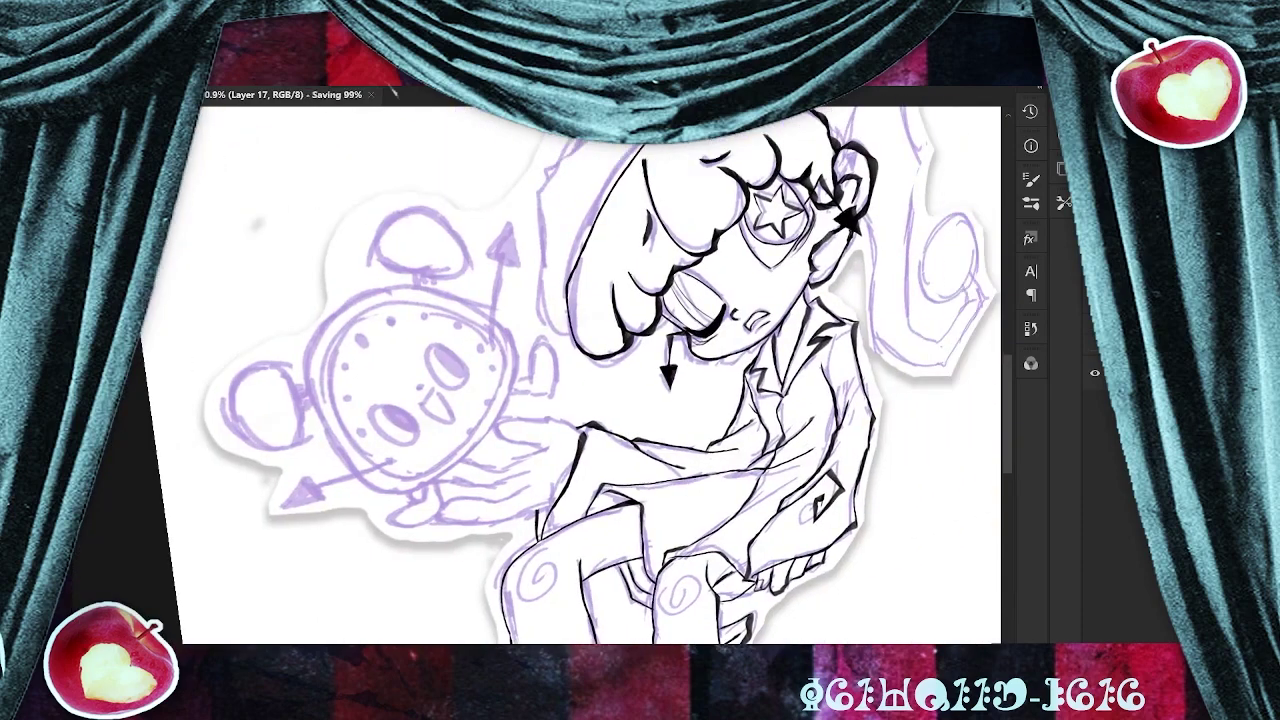
Hide the purple sketch to examine the black line art on its own, and show the sketch again.
click(1095, 342)
click(1160, 342)
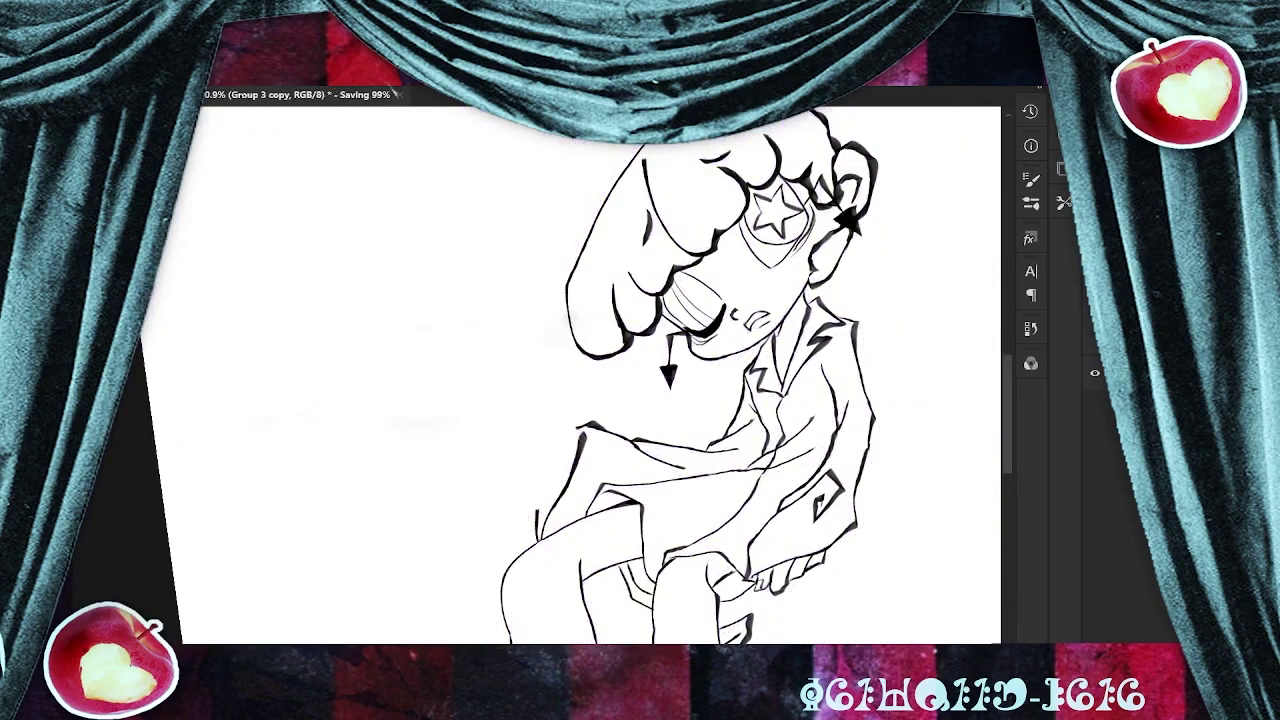
key(ctrl+comma)
key(ctrl+plus)
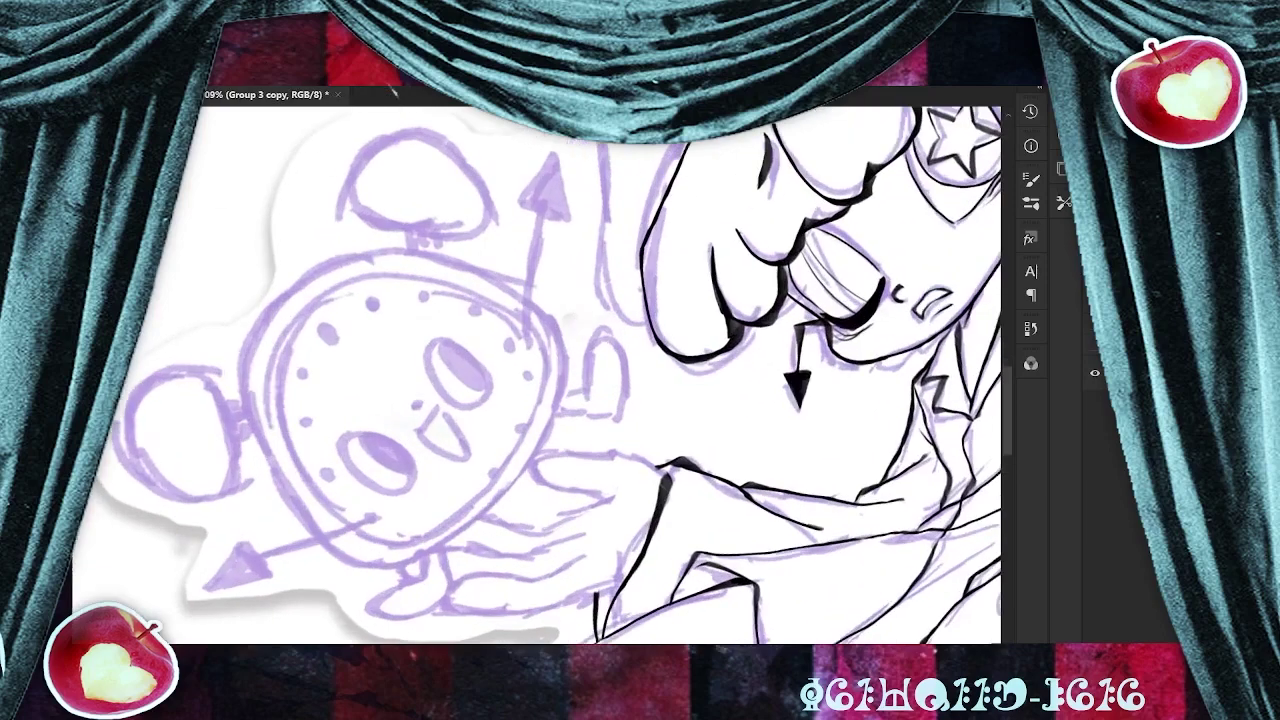
drag(712, 396, 610, 390)
key(ctrl+z)
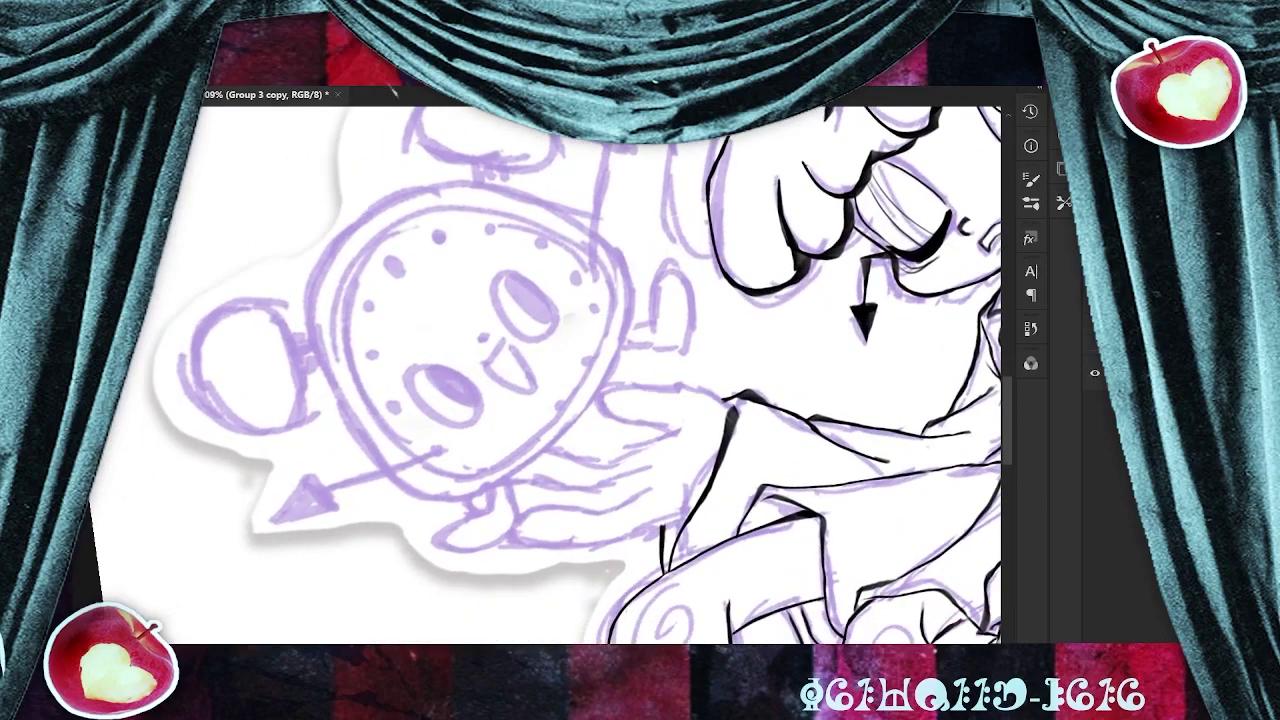
Ink the open hand beneath the alarm clock on Layer 17, covering thumb, fingers and palm up to the cuff, and save the document.
click(1095, 338)
click(1095, 338)
click(1160, 338)
mouse_move(710, 386)
mouse_down()
mouse_move(615, 385)
mouse_move(601, 405)
mouse_move(623, 426)
mouse_move(674, 431)
mouse_move(618, 428)
mouse_move(671, 431)
mouse_move(596, 472)
mouse_move(551, 452)
mouse_move(516, 457)
mouse_move(506, 479)
mouse_move(563, 492)
mouse_move(650, 464)
mouse_up()
mouse_move(536, 482)
mouse_down()
mouse_move(471, 493)
mouse_move(476, 516)
mouse_move(530, 510)
mouse_up()
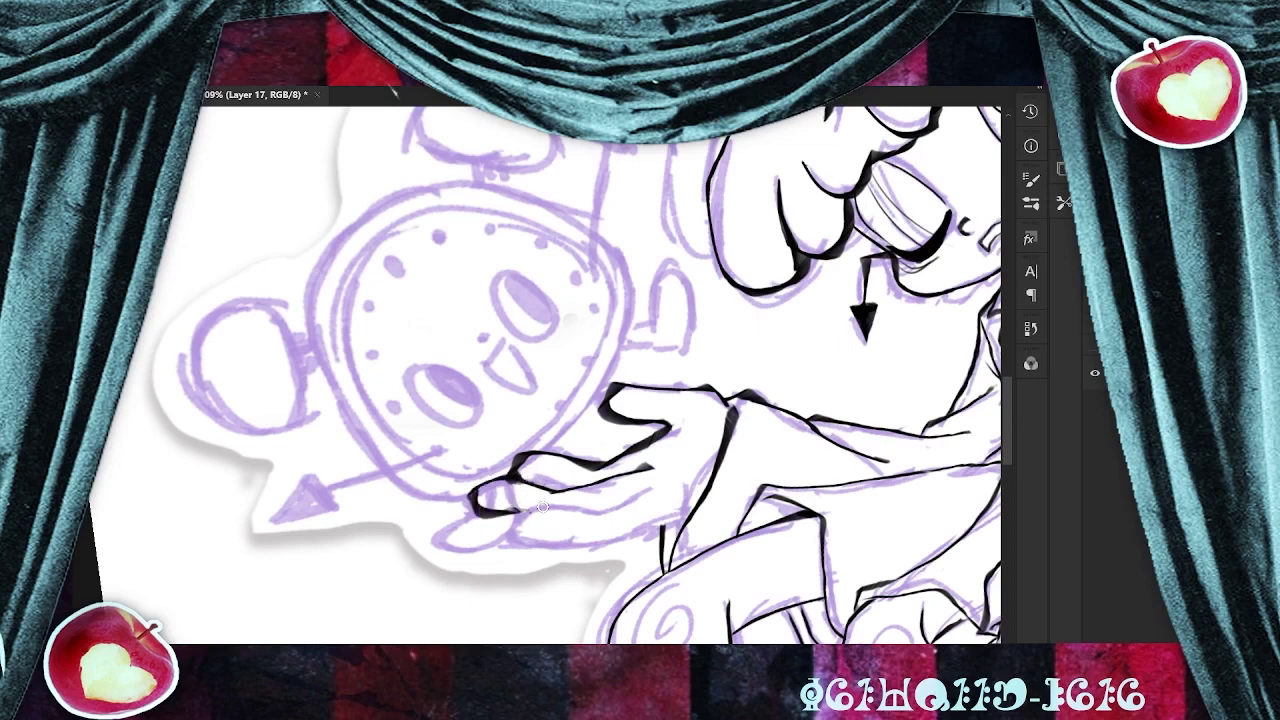
mouse_move(646, 497)
mouse_down()
mouse_move(510, 508)
mouse_move(512, 552)
mouse_move(638, 540)
mouse_move(700, 503)
mouse_up()
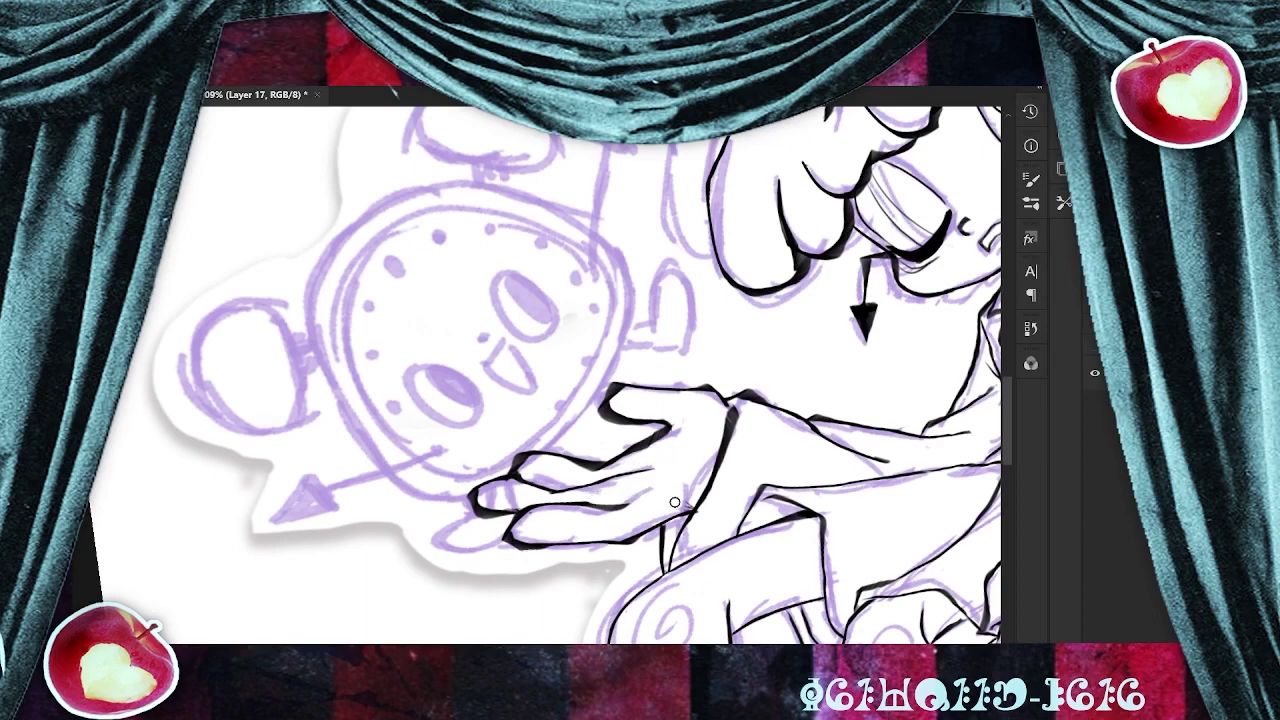
scroll(858, 444, down, 5)
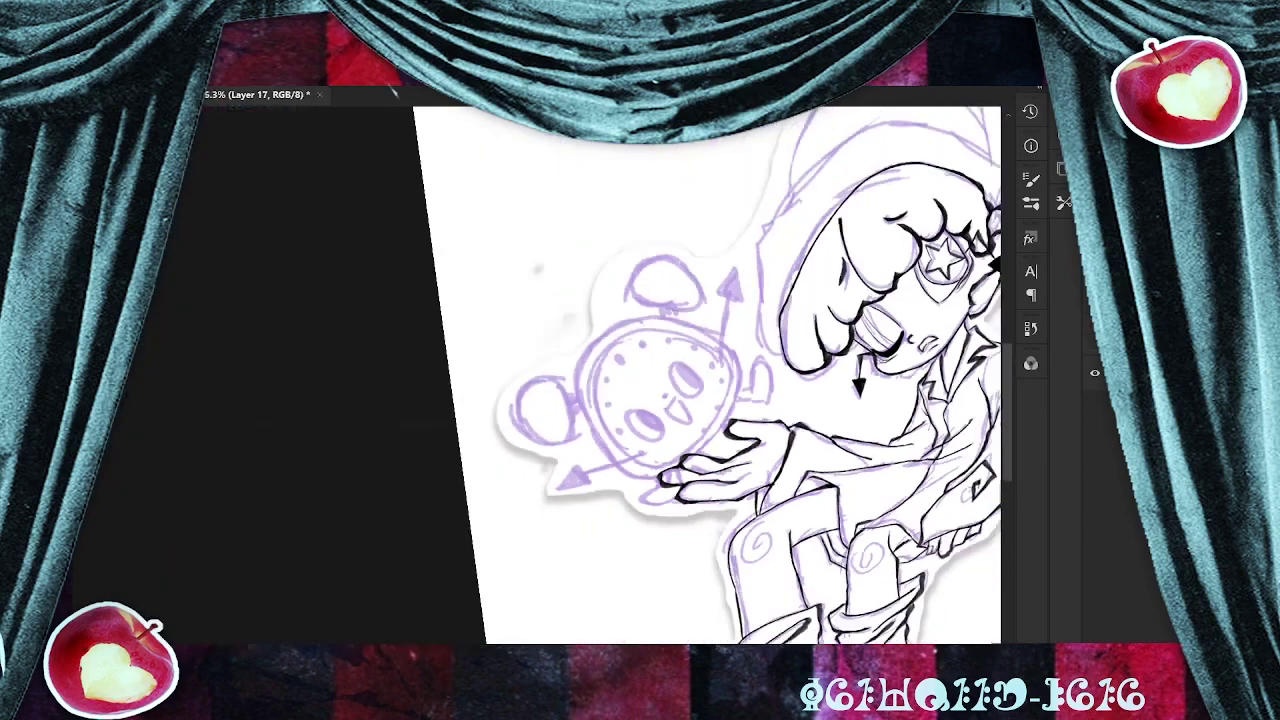
scroll(868, 436, up, 5)
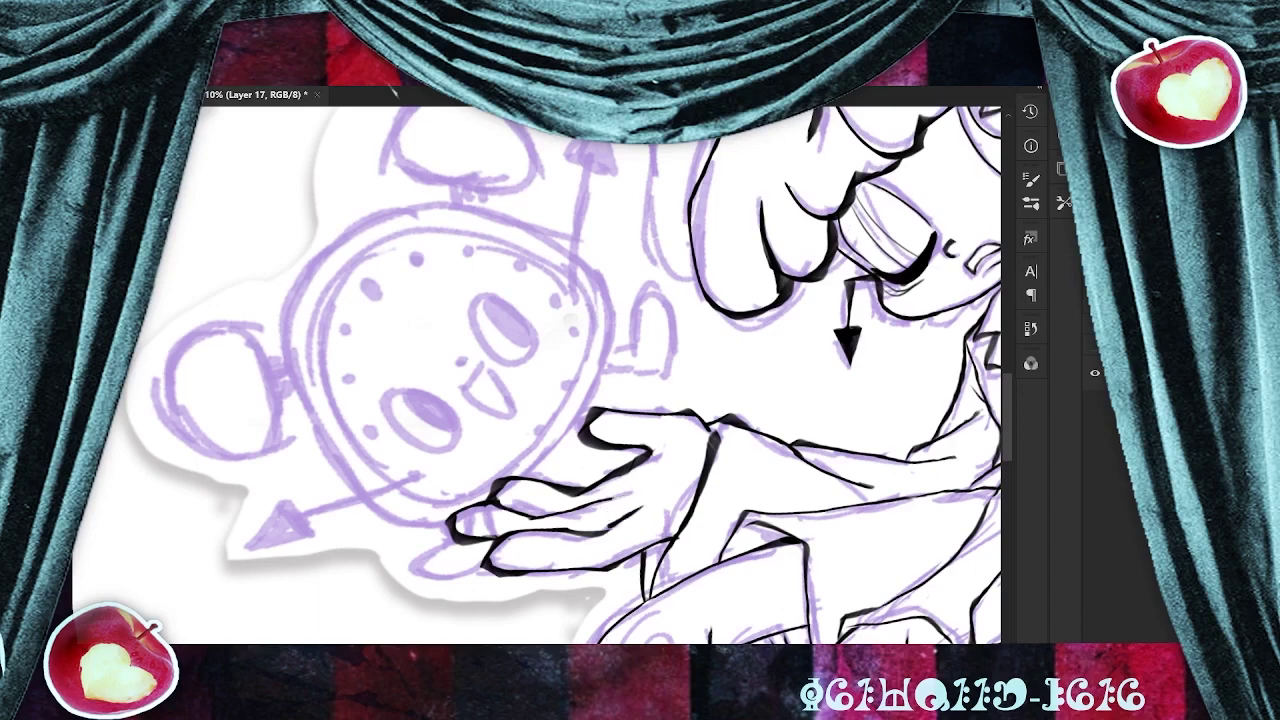
scroll(545, 375, down, 5)
scroll(545, 375, up, 5)
key(ctrl+s)
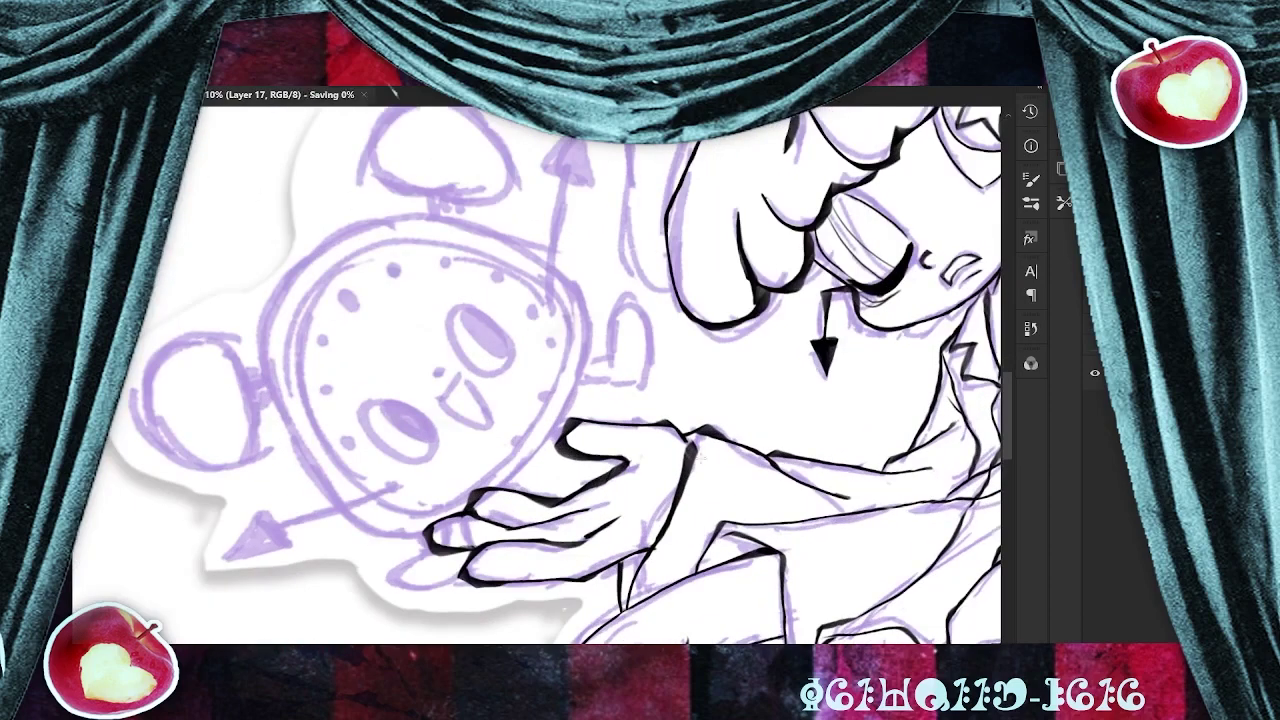
scroll(540, 375, down, 4)
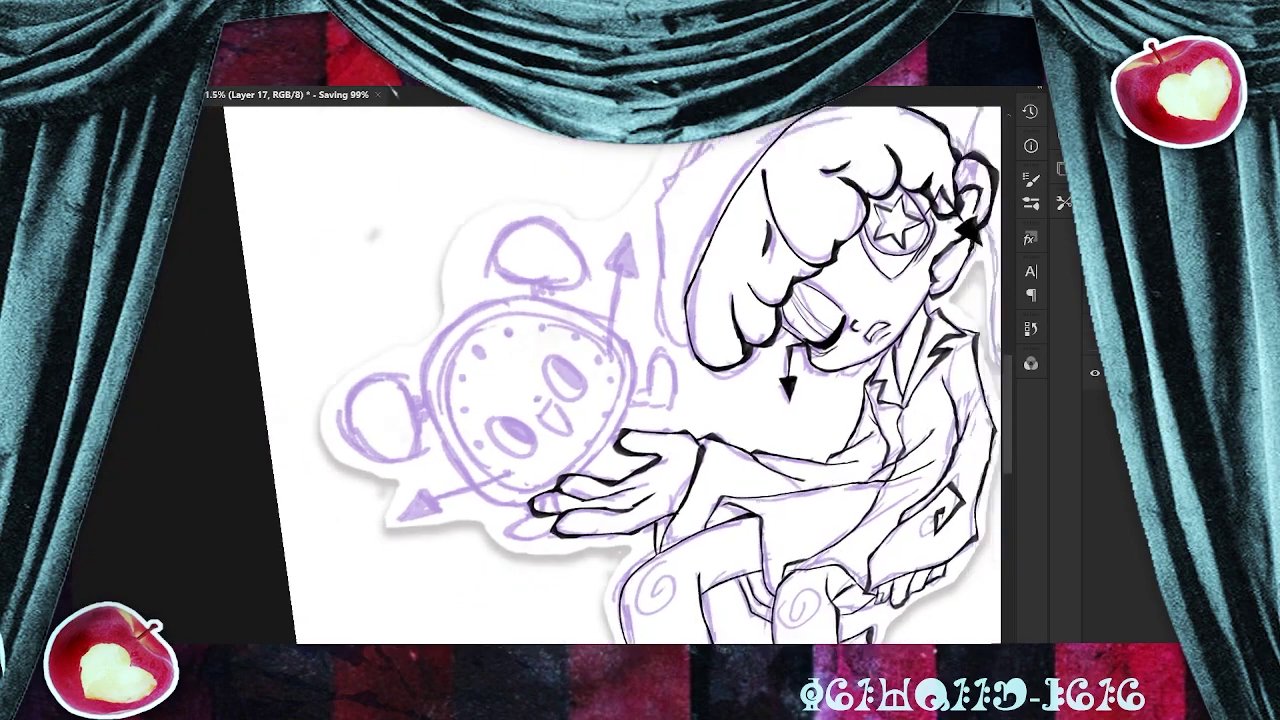
key(ctrl+s)
Ink the outer edge of the nightcap's brim as an angular line from its front corner over the head to the ear.
drag(545, 375, 529, 405)
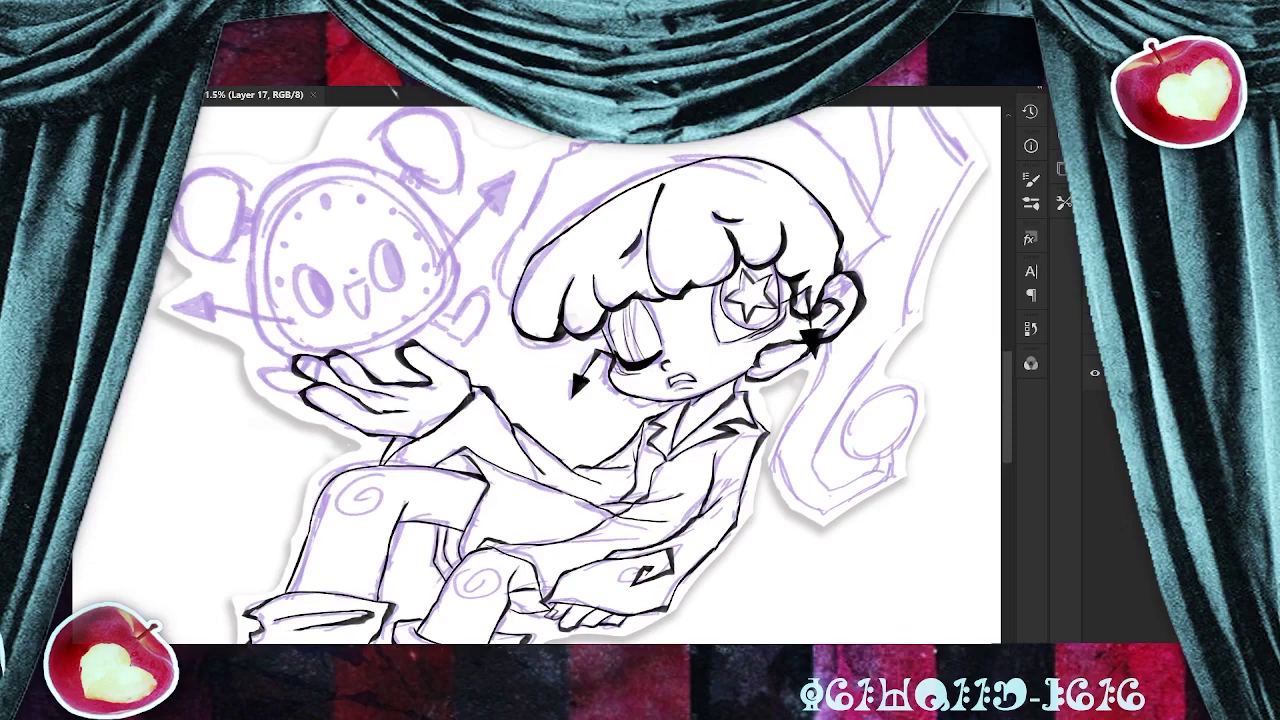
drag(640, 300, 541, 477)
scroll(648, 375, up, 3)
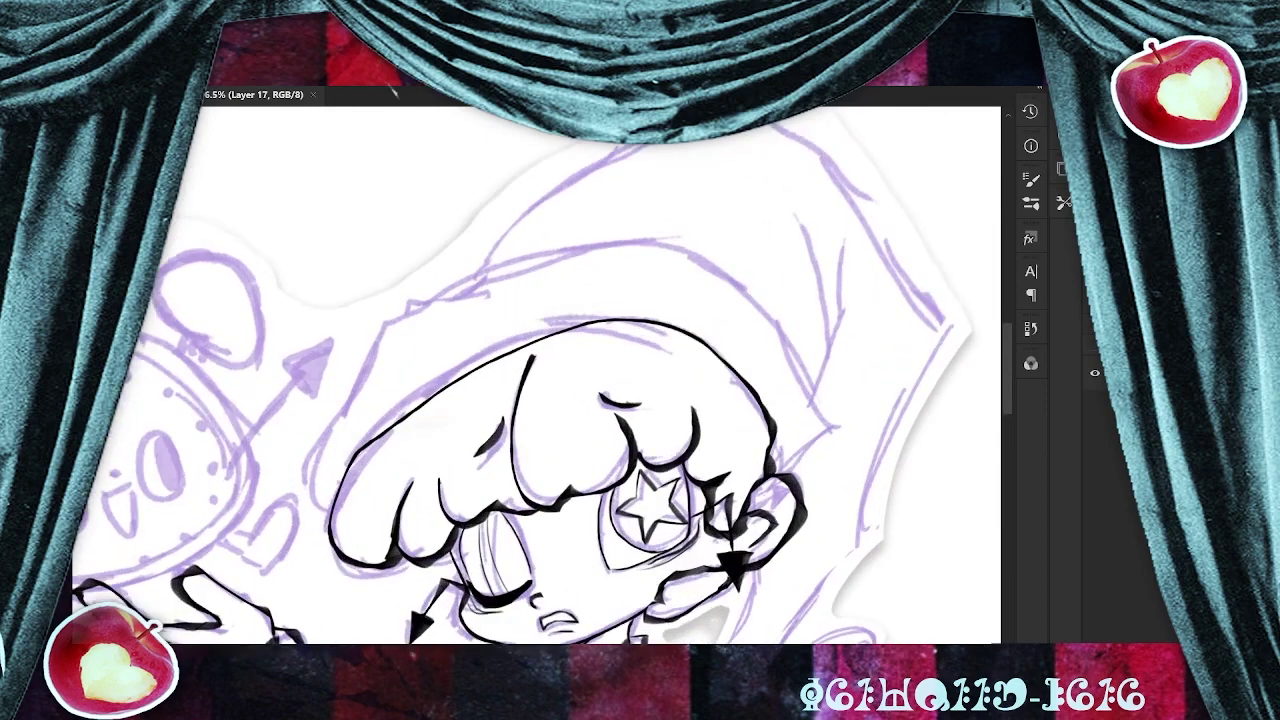
mouse_move(327, 497)
mouse_down()
mouse_move(303, 480)
mouse_move(356, 378)
mouse_move(420, 305)
mouse_move(605, 241)
mouse_move(796, 288)
mouse_move(830, 420)
mouse_move(776, 470)
mouse_up()
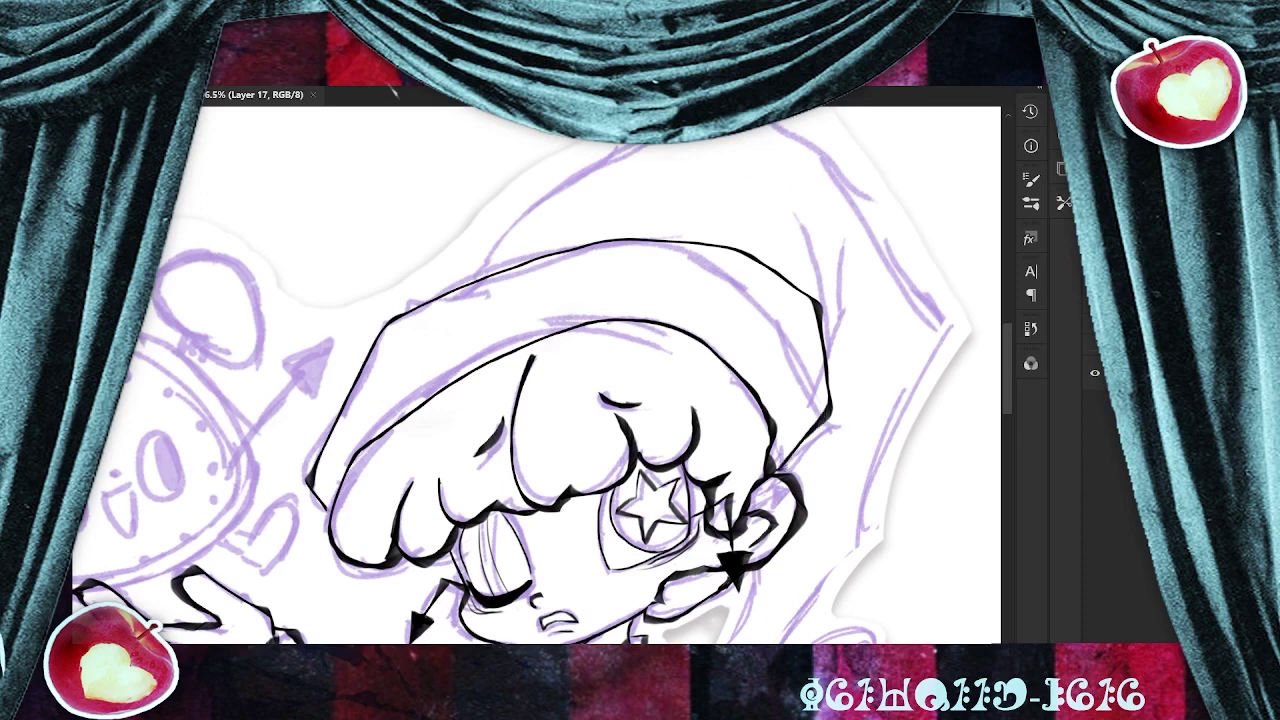
key(ctrl+z)
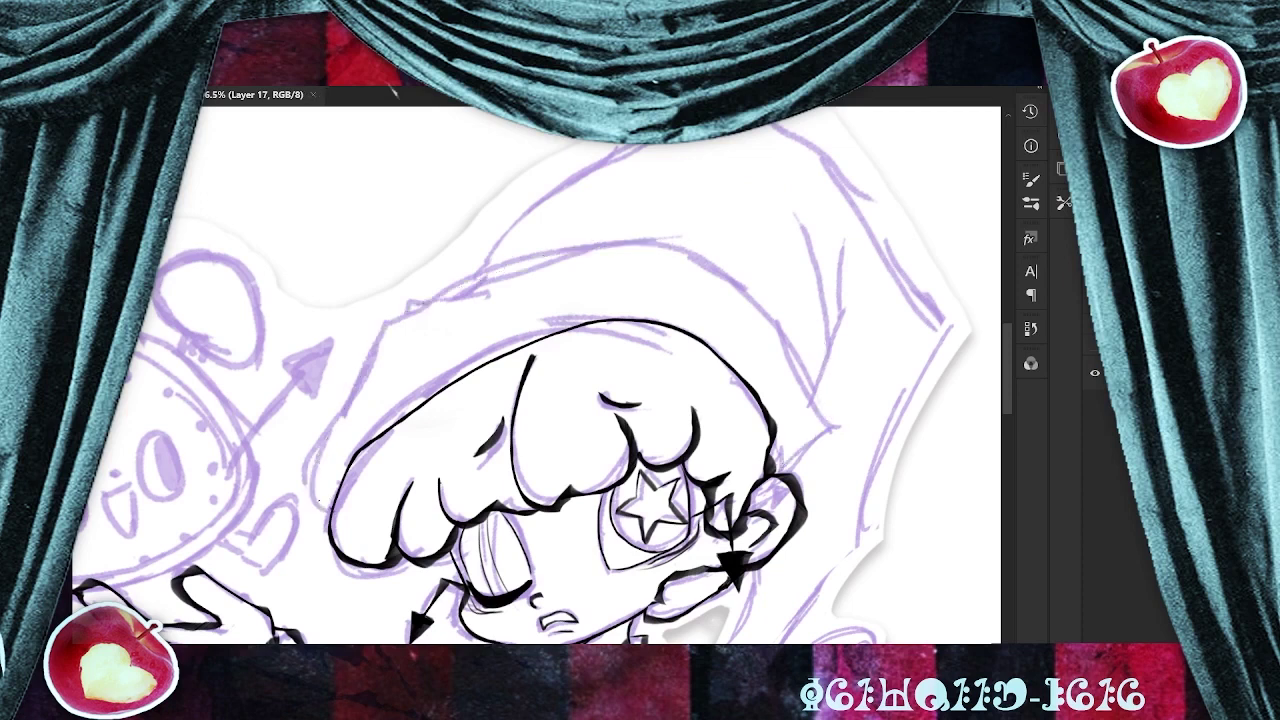
mouse_move(318, 497)
mouse_down()
mouse_move(394, 310)
mouse_move(443, 285)
mouse_move(640, 240)
mouse_move(703, 262)
mouse_move(803, 355)
mouse_move(823, 405)
mouse_move(782, 474)
mouse_up()
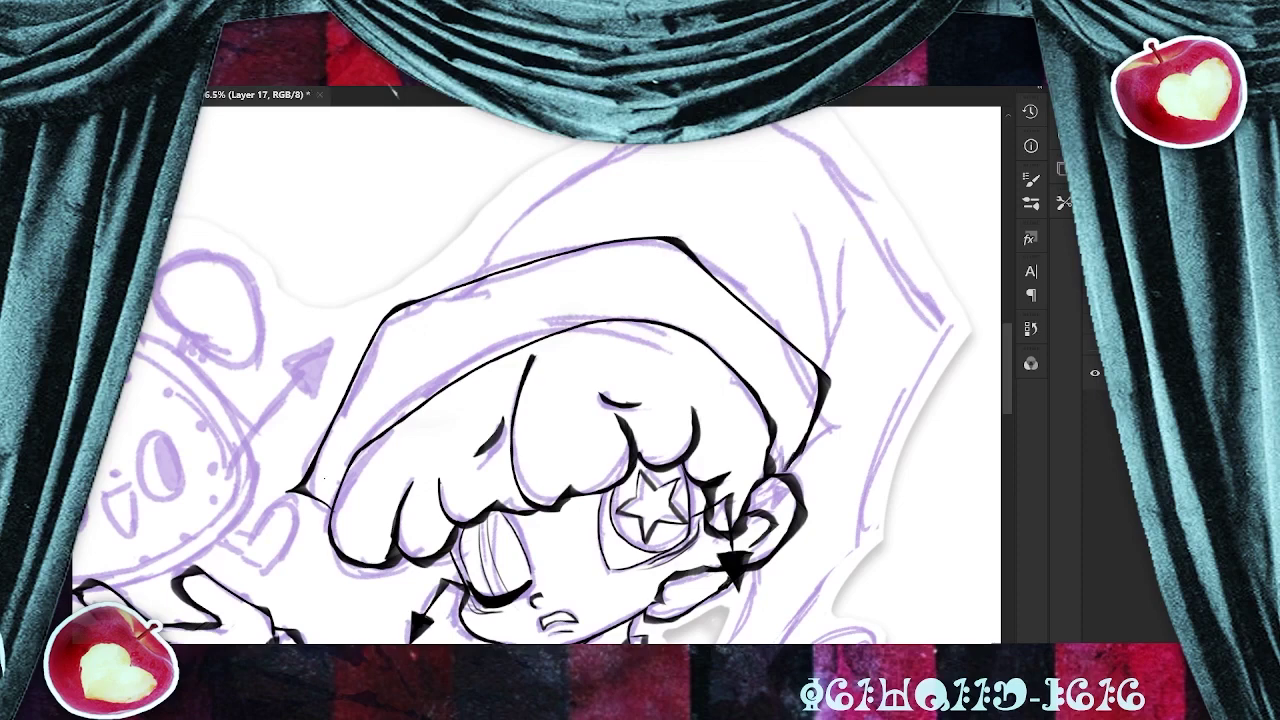
Clean up the brim's front corner and ink its lower edge from that corner into the hairline.
drag(325, 478, 380, 424)
key(ctrl+z)
scroll(349, 393, up, 5)
mouse_move(256, 547)
mouse_down()
mouse_move(247, 561)
mouse_move(281, 556)
mouse_up()
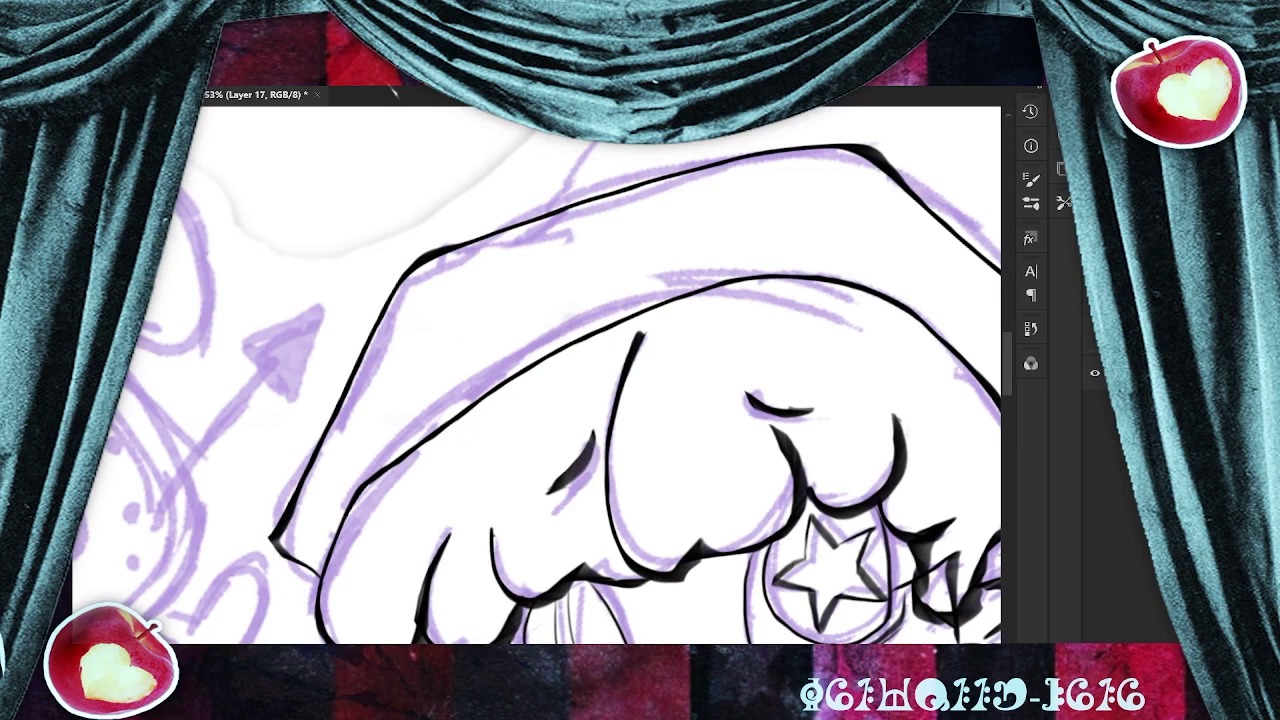
drag(312, 532, 396, 448)
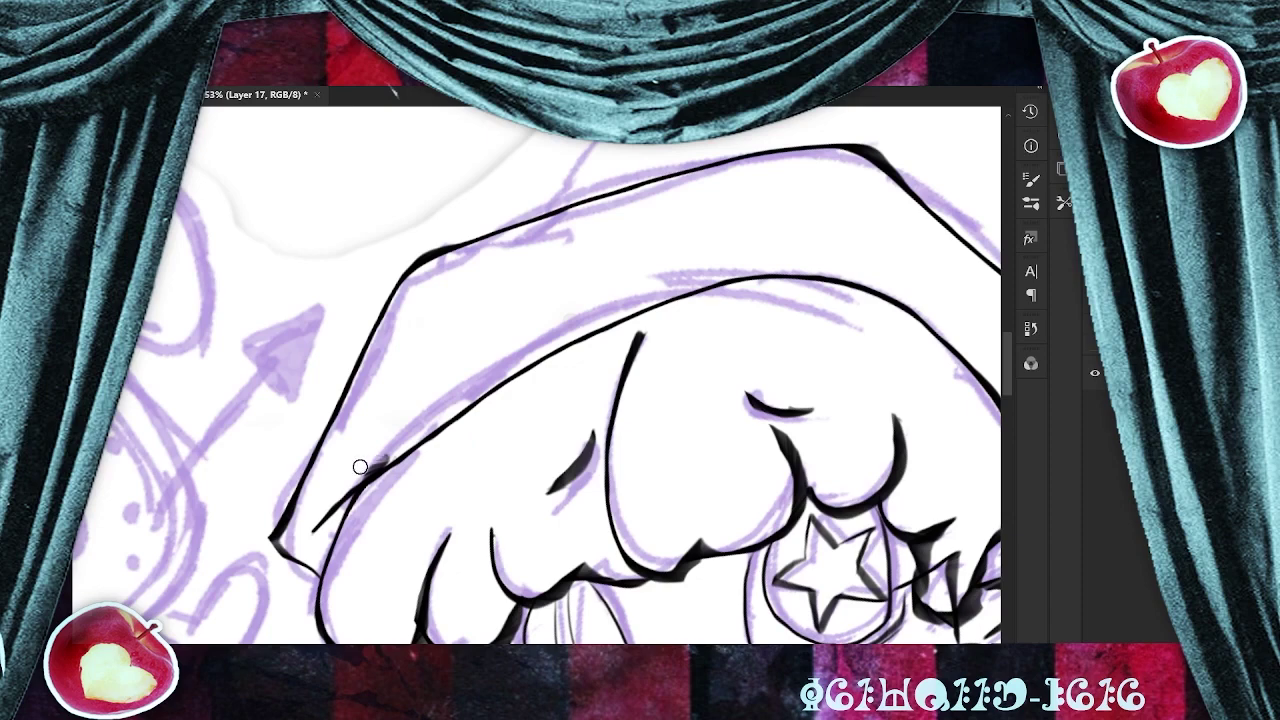
Ink the nightcap's outer contour from the brim over the peak to the back bend, and trim the stray line ends.
scroll(396, 444, down, 3)
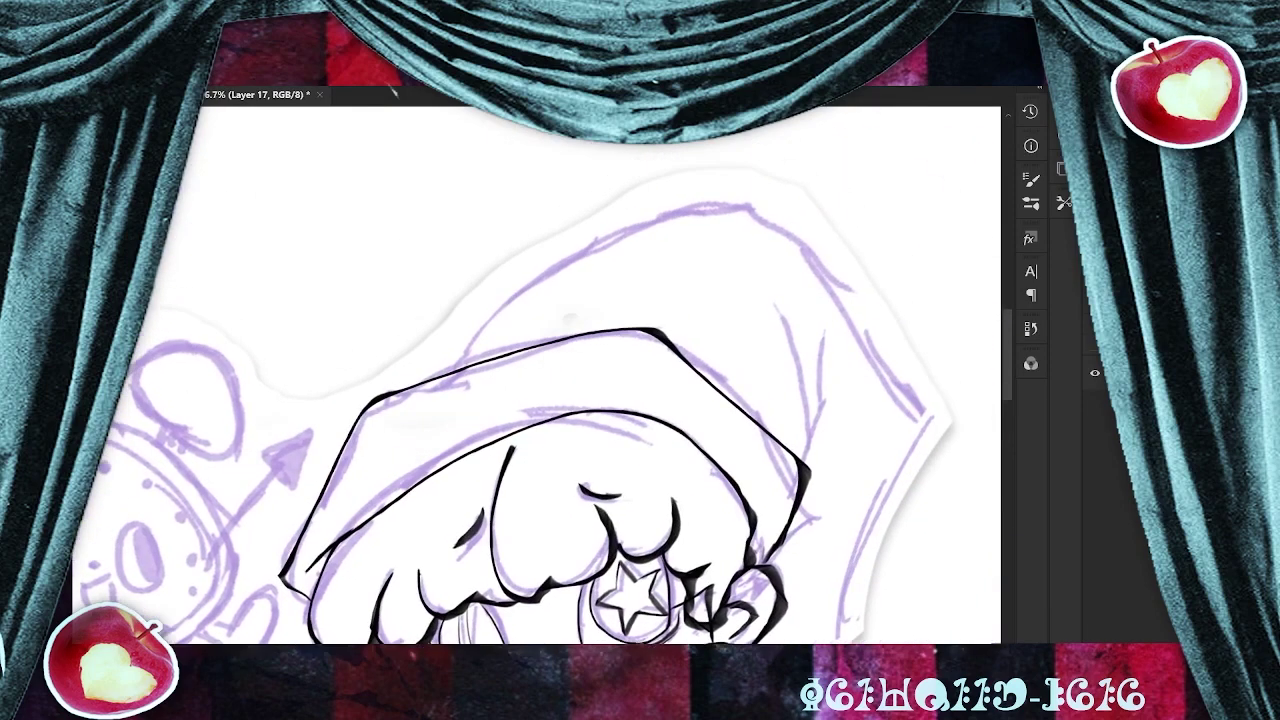
mouse_move(448, 372)
mouse_down()
mouse_move(508, 316)
mouse_move(768, 188)
mouse_up()
key(ctrl+z)
mouse_move(428, 366)
mouse_down()
mouse_move(665, 203)
mouse_move(766, 213)
mouse_move(886, 315)
mouse_move(904, 427)
mouse_move(848, 592)
mouse_up()
key(ctrl+z)
mouse_move(428, 366)
mouse_down()
mouse_move(706, 206)
mouse_move(838, 270)
mouse_move(910, 418)
mouse_move(866, 562)
mouse_up()
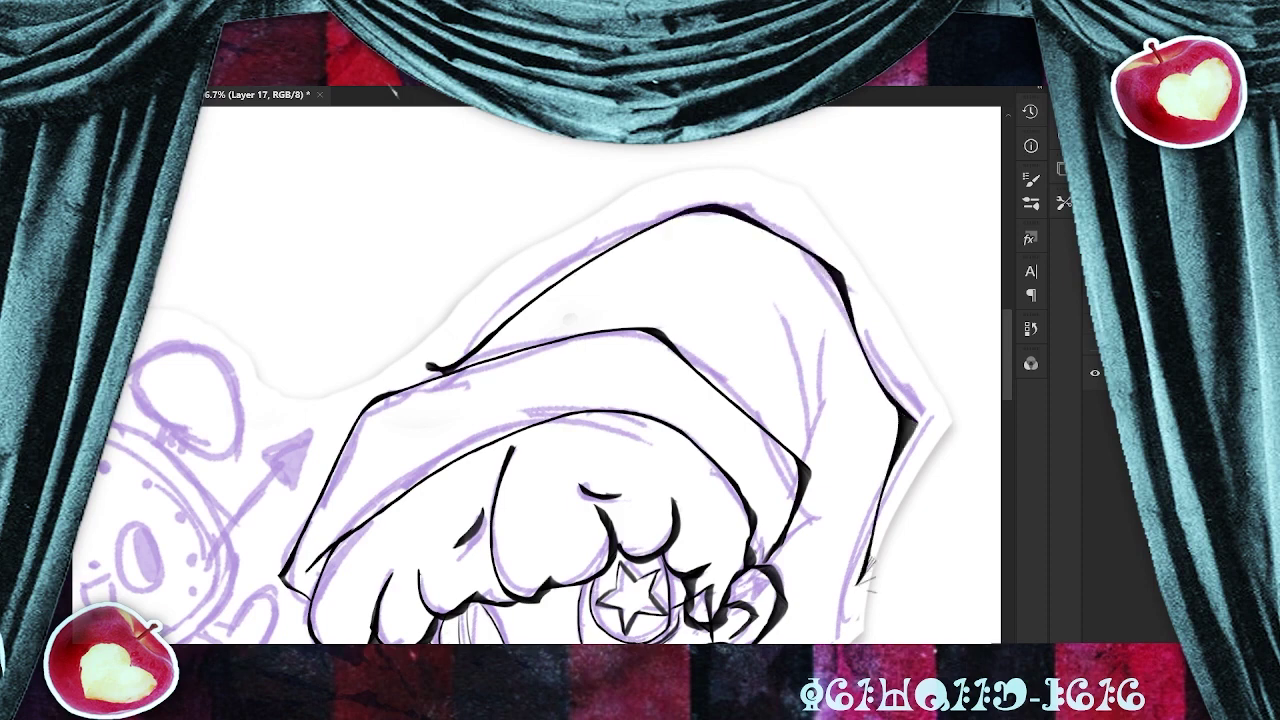
drag(430, 364, 444, 370)
drag(870, 560, 866, 582)
Continue the cap tail's outer edge down from the back bend and around the inside of the curl beside the pom-pom.
drag(570, 317, 406, 128)
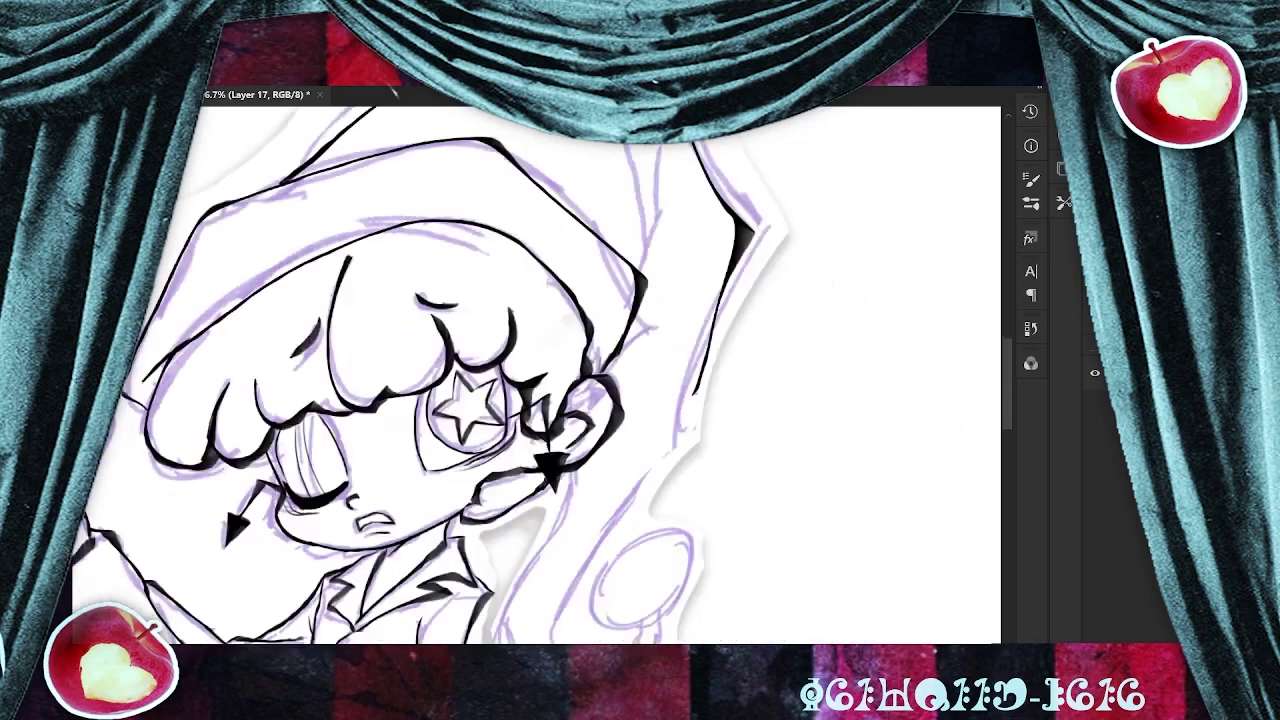
drag(699, 376, 694, 412)
mouse_move(708, 338)
mouse_down()
mouse_move(690, 444)
mouse_move(630, 525)
mouse_move(648, 422)
mouse_up()
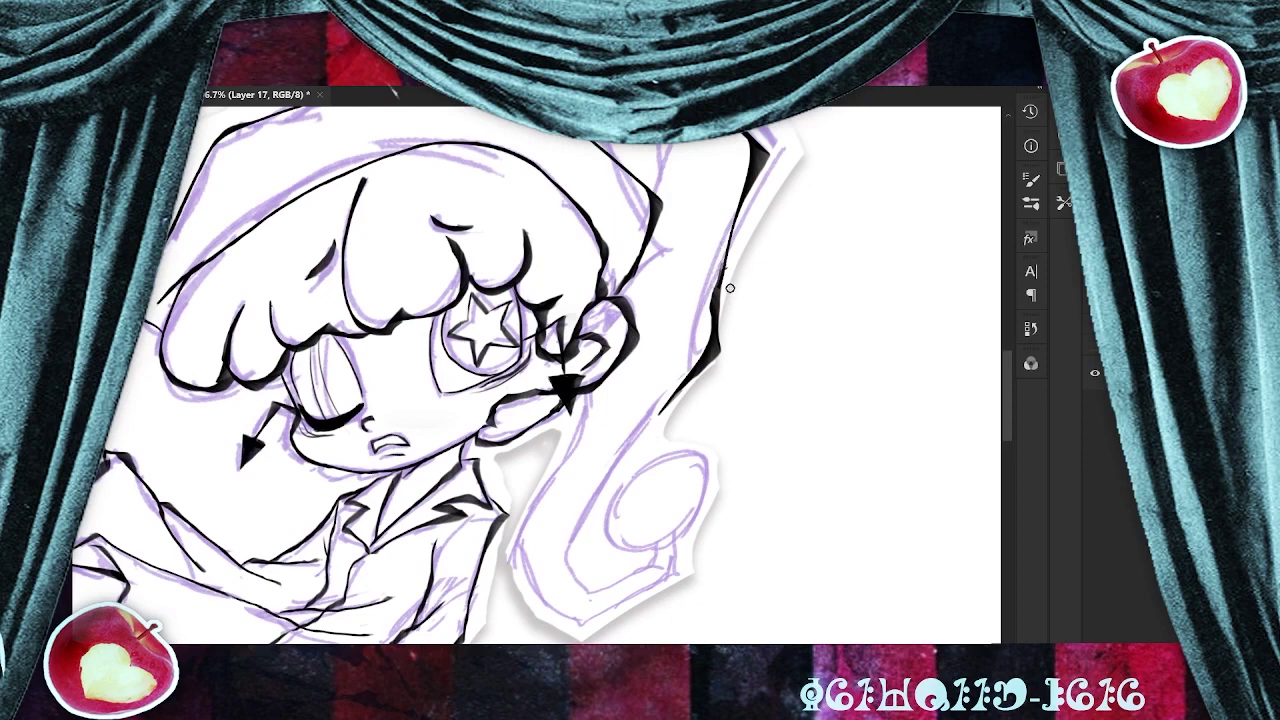
mouse_move(662, 385)
mouse_down()
mouse_move(612, 470)
mouse_move(582, 590)
mouse_move(645, 570)
mouse_move(638, 527)
mouse_up()
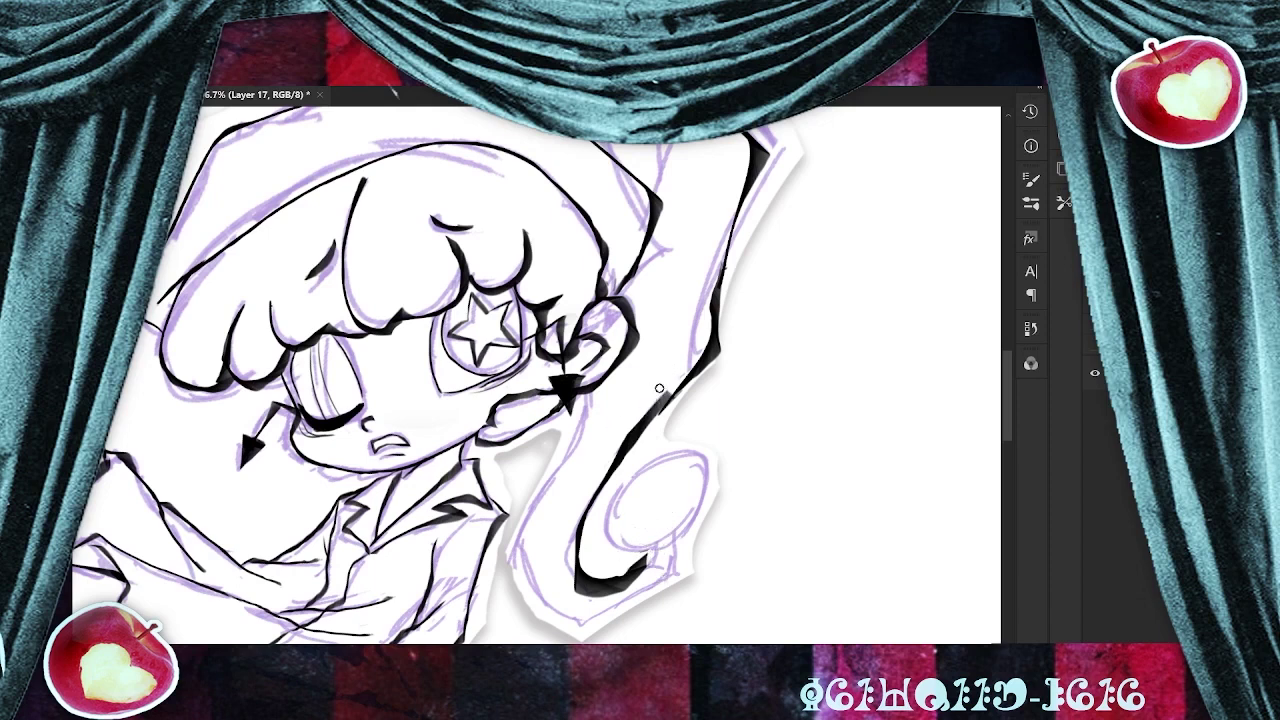
Ink the cap tail's other edge from below the ear around the bottom of the curl, and refine the curl's line weight and ends.
mouse_move(585, 395)
mouse_down()
mouse_move(541, 617)
mouse_move(629, 616)
mouse_move(668, 566)
mouse_up()
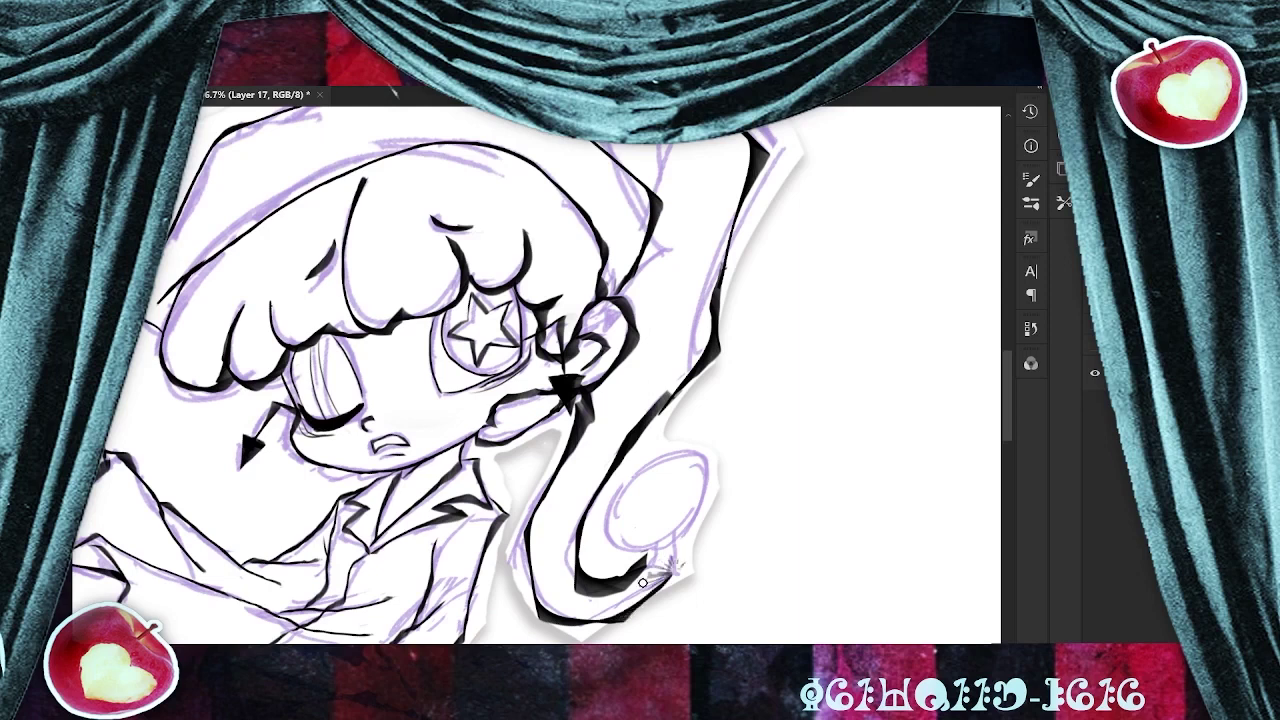
drag(589, 574, 646, 551)
drag(669, 386, 650, 408)
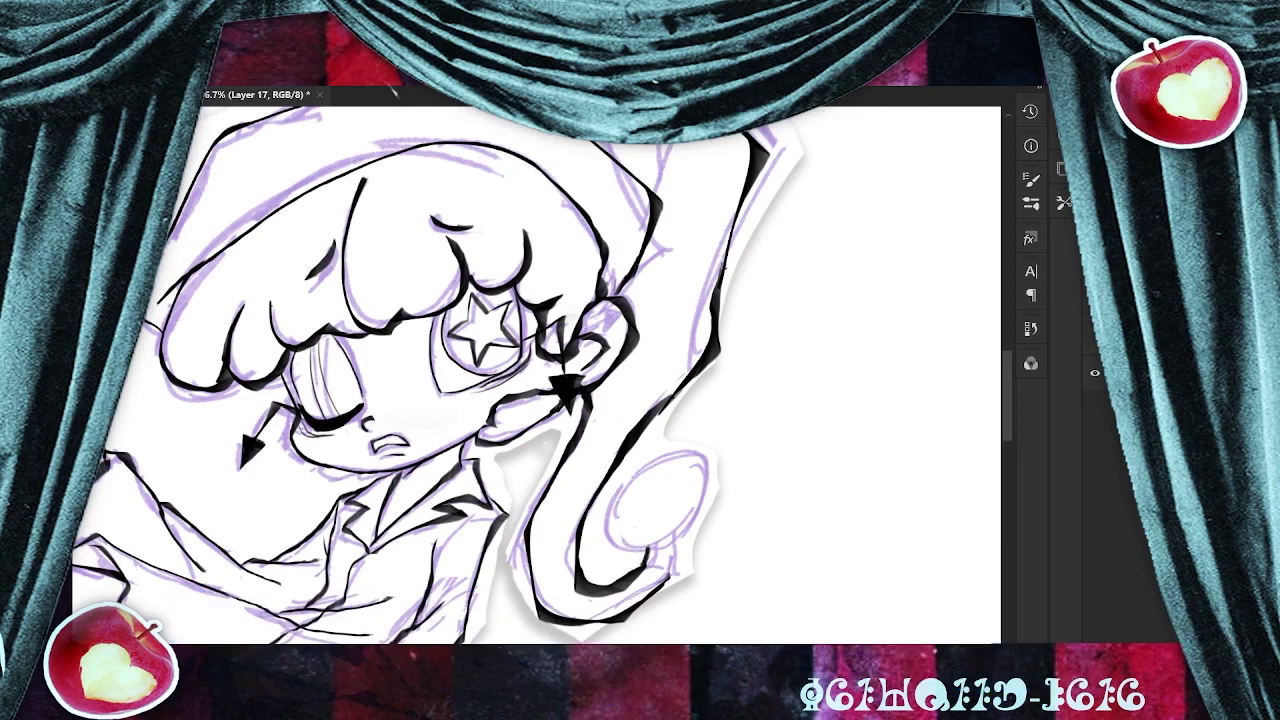
mouse_move(659, 535)
mouse_down()
mouse_move(668, 572)
mouse_move(640, 468)
mouse_move(716, 512)
mouse_move(650, 554)
mouse_up()
Ink the round pom-pom and its short connection to the tip of the cap tail, and save the document.
scroll(829, 465, down, 4)
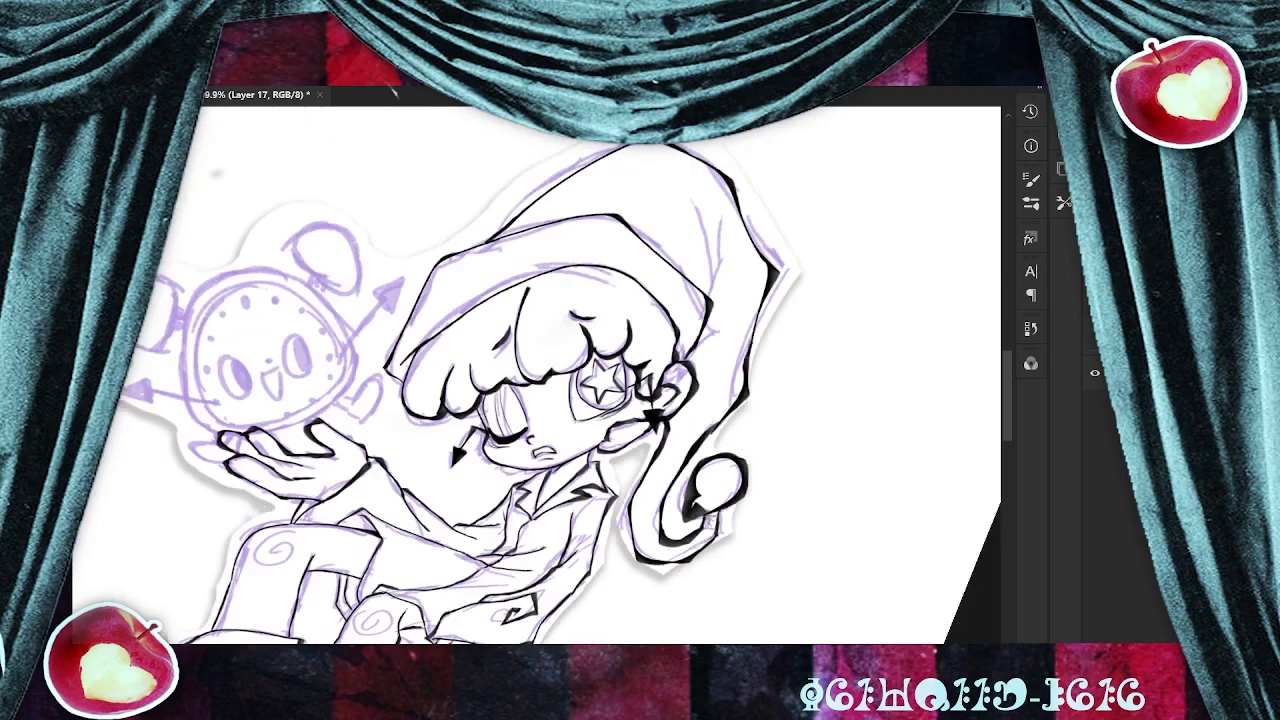
scroll(790, 460, up, 3)
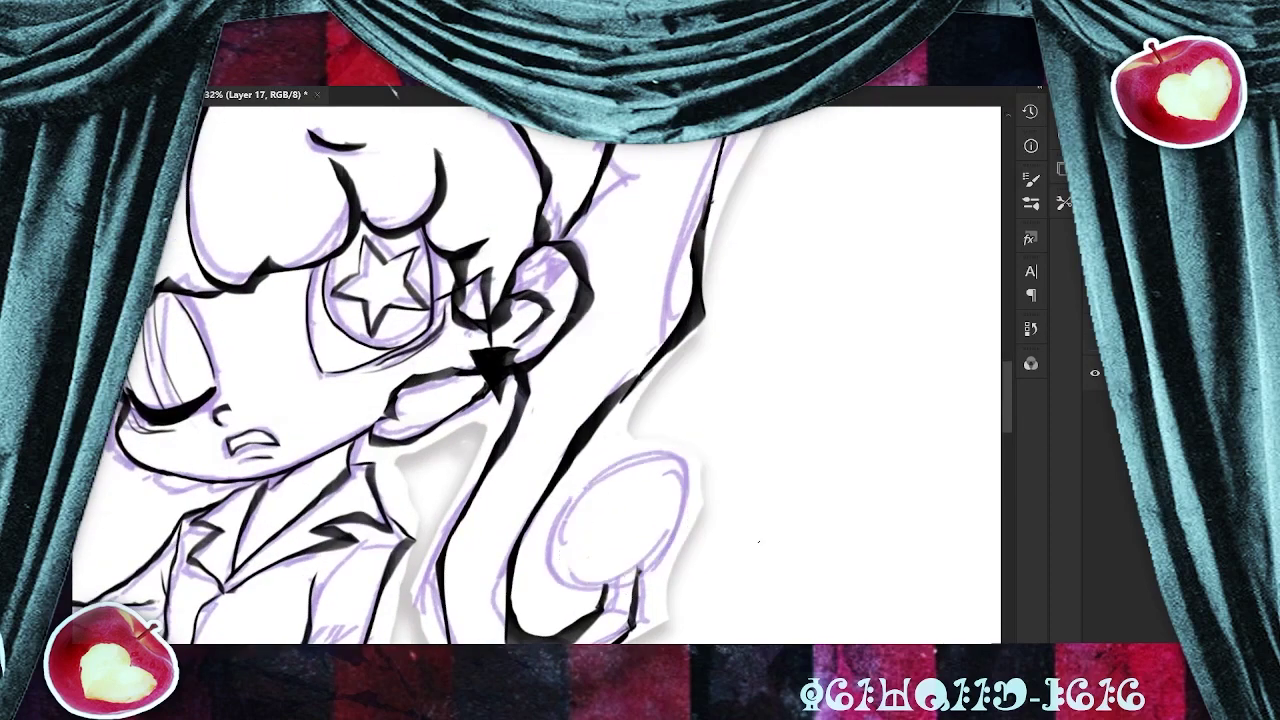
mouse_move(600, 578)
mouse_down()
mouse_move(550, 544)
mouse_move(621, 451)
mouse_move(708, 497)
mouse_move(665, 557)
mouse_move(631, 574)
mouse_move(598, 563)
mouse_up()
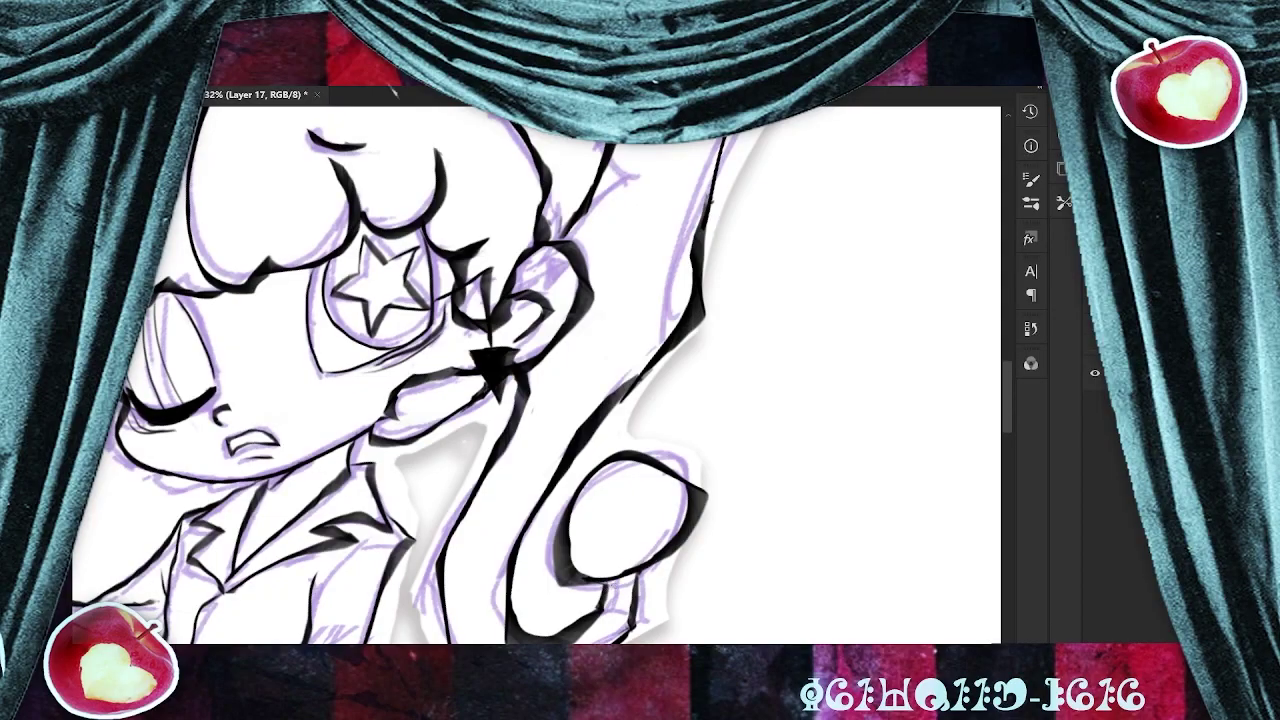
drag(596, 580, 604, 606)
mouse_move(624, 626)
mouse_down()
mouse_move(627, 602)
mouse_move(629, 619)
mouse_up()
drag(640, 578, 643, 642)
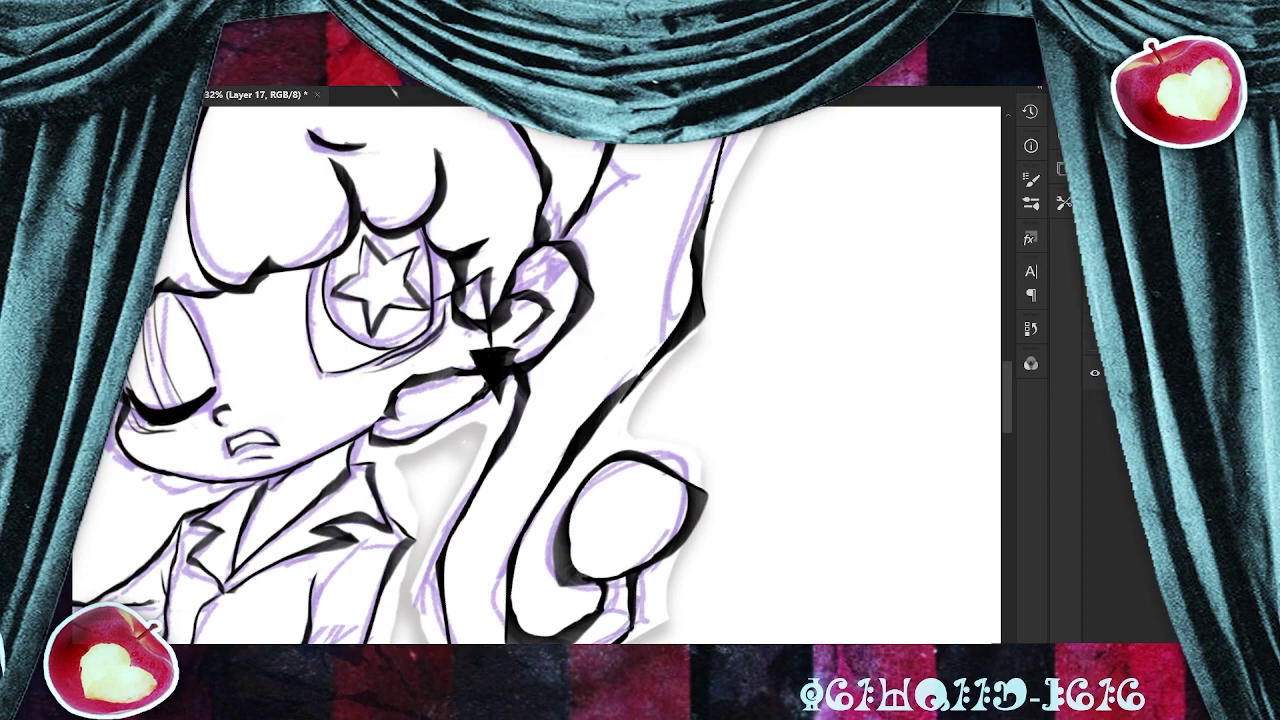
key(ctrl+minus)
key(ctrl+s)
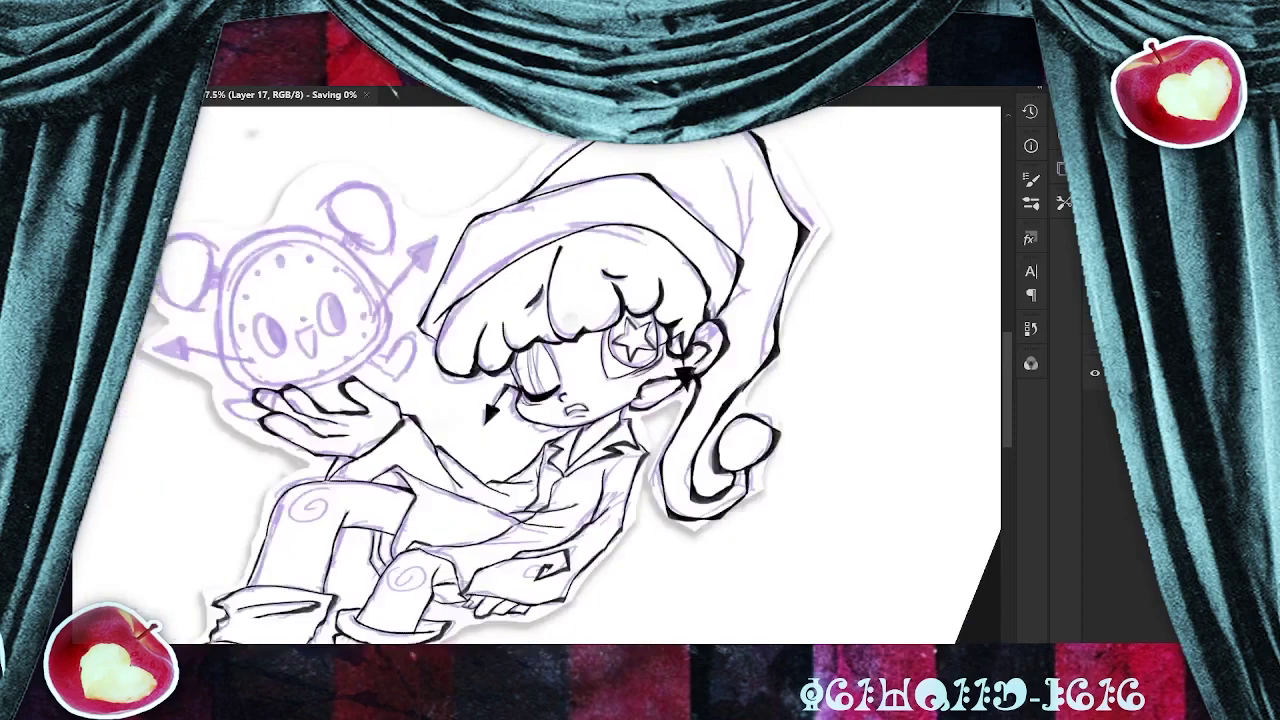
Hide the purple sketch and rotate the canvas nearly upright to check the black line art on its own.
scroll(580, 375, down, 2)
key(ctrl+comma)
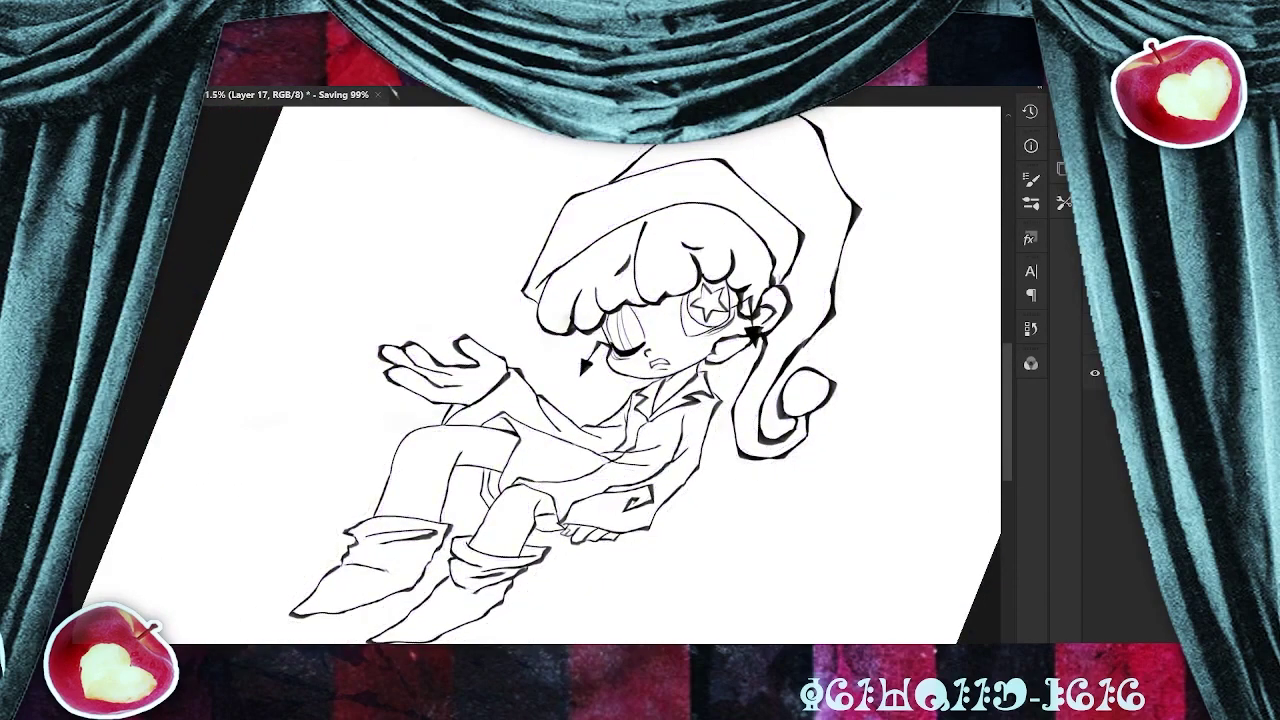
key(r)
scroll(600, 375, down, 1)
scroll(610, 375, down, 1)
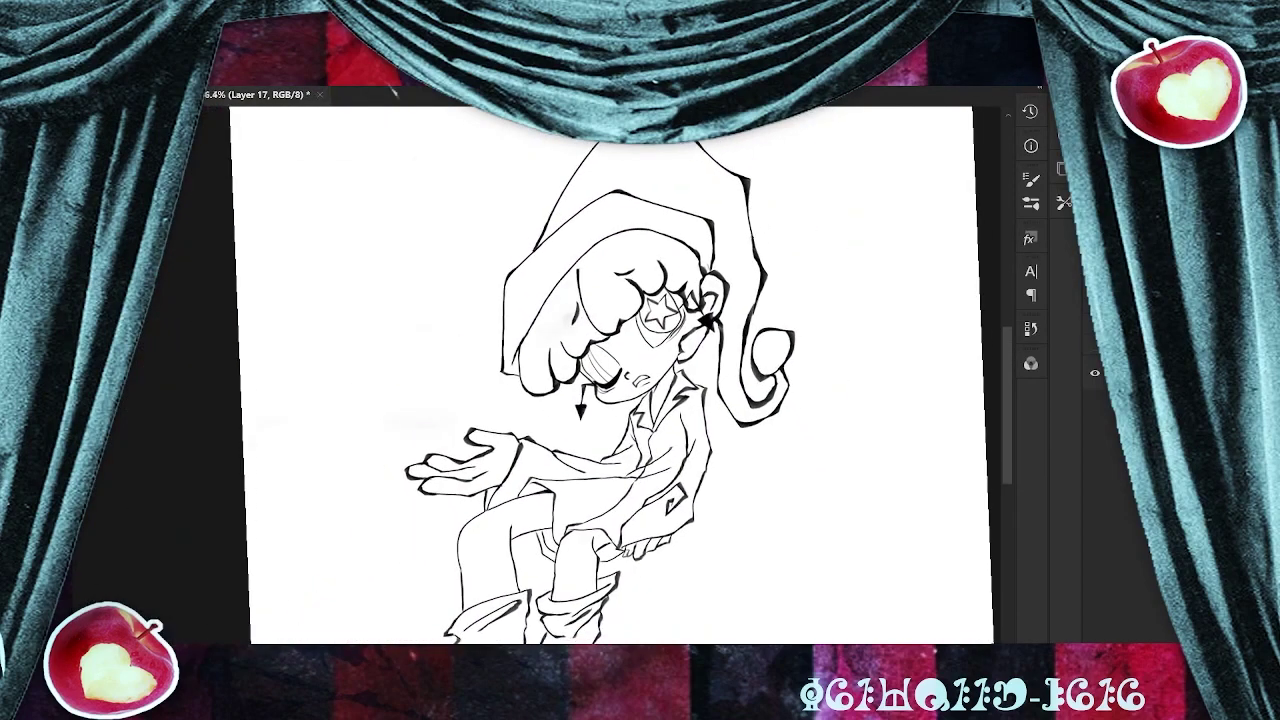
scroll(605, 375, down, 2)
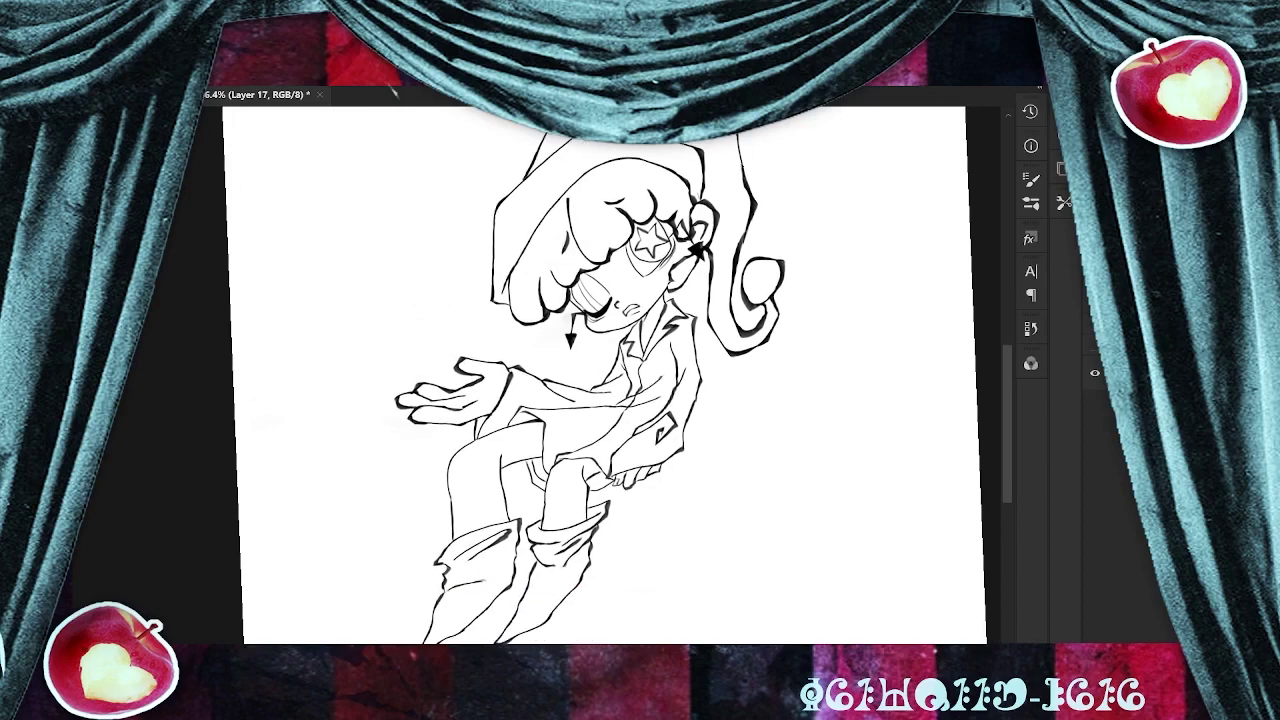
Retouch the upper end of the short line below the raised thigh, undoing the unsatisfactory strokes.
scroll(646, 452, up, 4)
scroll(512, 418, up, 4)
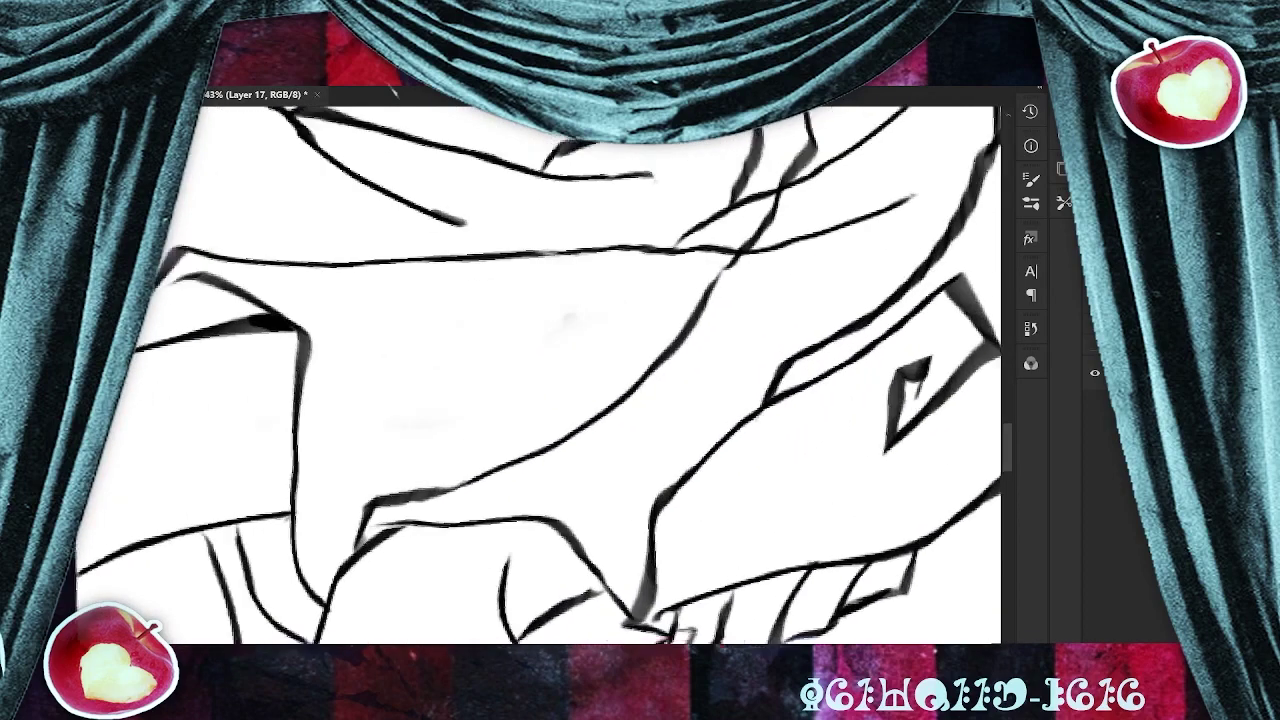
drag(540, 385, 615, 366)
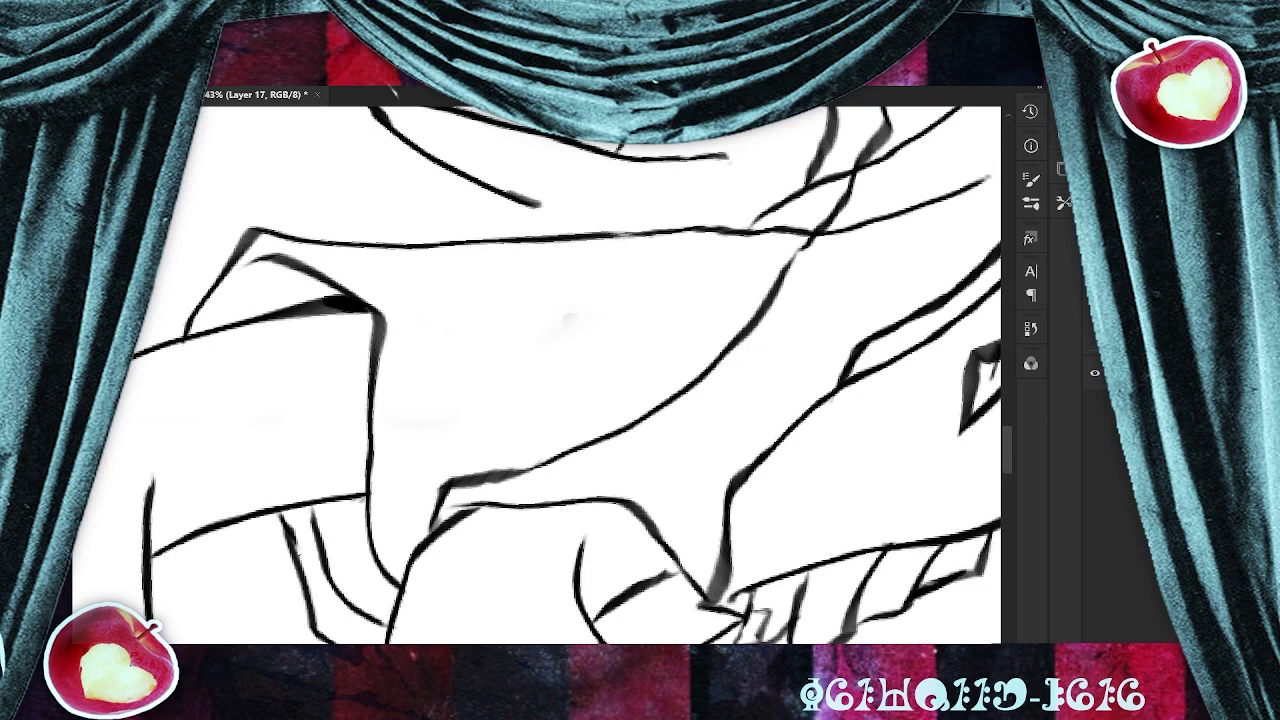
drag(298, 553, 312, 571)
key(ctrl+z)
key(ctrl+z)
mouse_move(275, 515)
mouse_down()
mouse_move(294, 542)
mouse_move(288, 533)
mouse_up()
key(ctrl+z)
key(ctrl+z)
Close the pointed corner of the shirt fold above the raised thigh, erase the overshooting lines, and save the document.
mouse_move(206, 298)
mouse_down()
mouse_move(205, 328)
mouse_move(199, 306)
mouse_move(206, 320)
mouse_move(181, 302)
mouse_move(193, 298)
mouse_move(194, 312)
mouse_up()
key(e)
drag(246, 266, 211, 310)
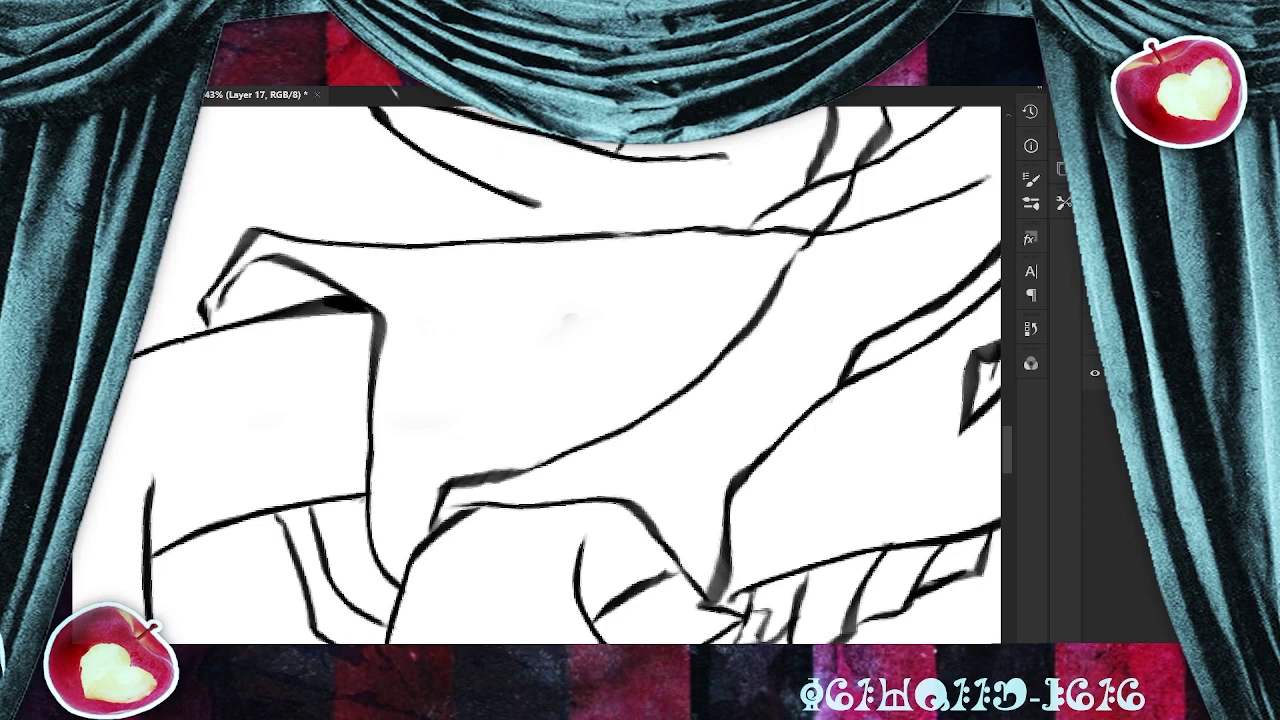
scroll(406, 419, down, 5)
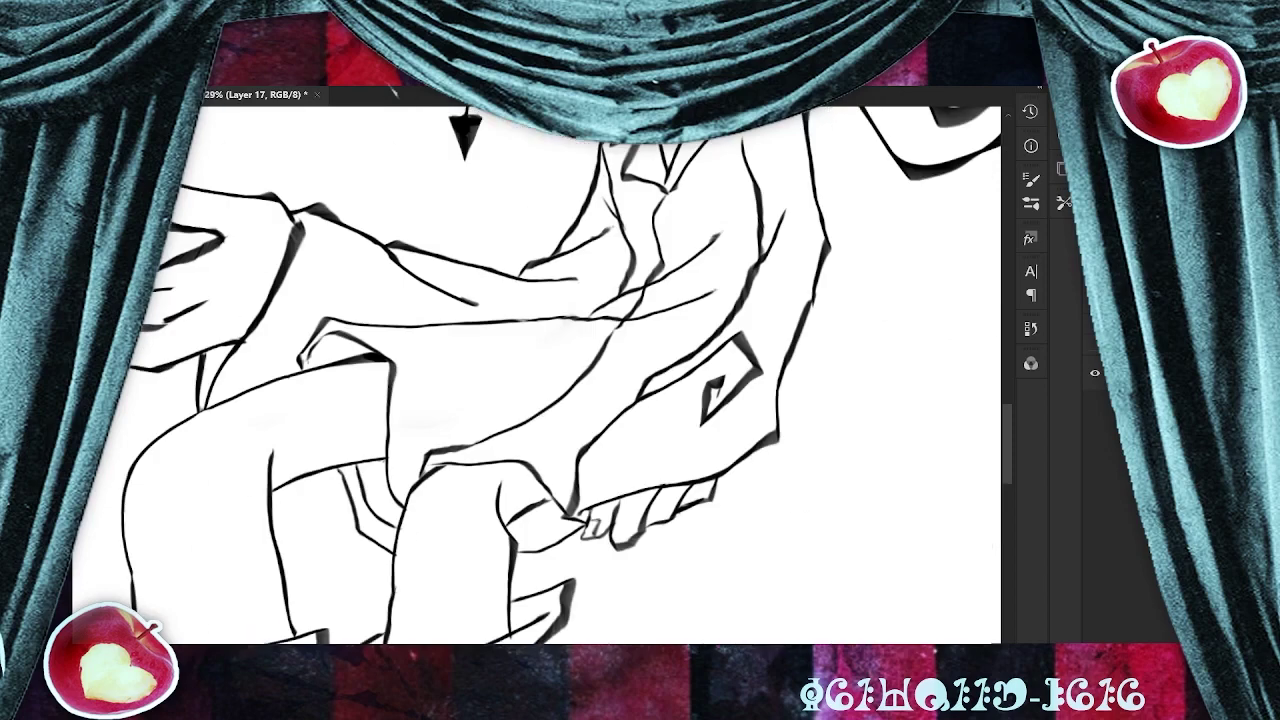
key(ctrl+s)
Fill the narrow gap beneath the chin, where the jawline meets the shirt collar, with solid black.
scroll(718, 492, down, 5)
scroll(478, 264, up, 6)
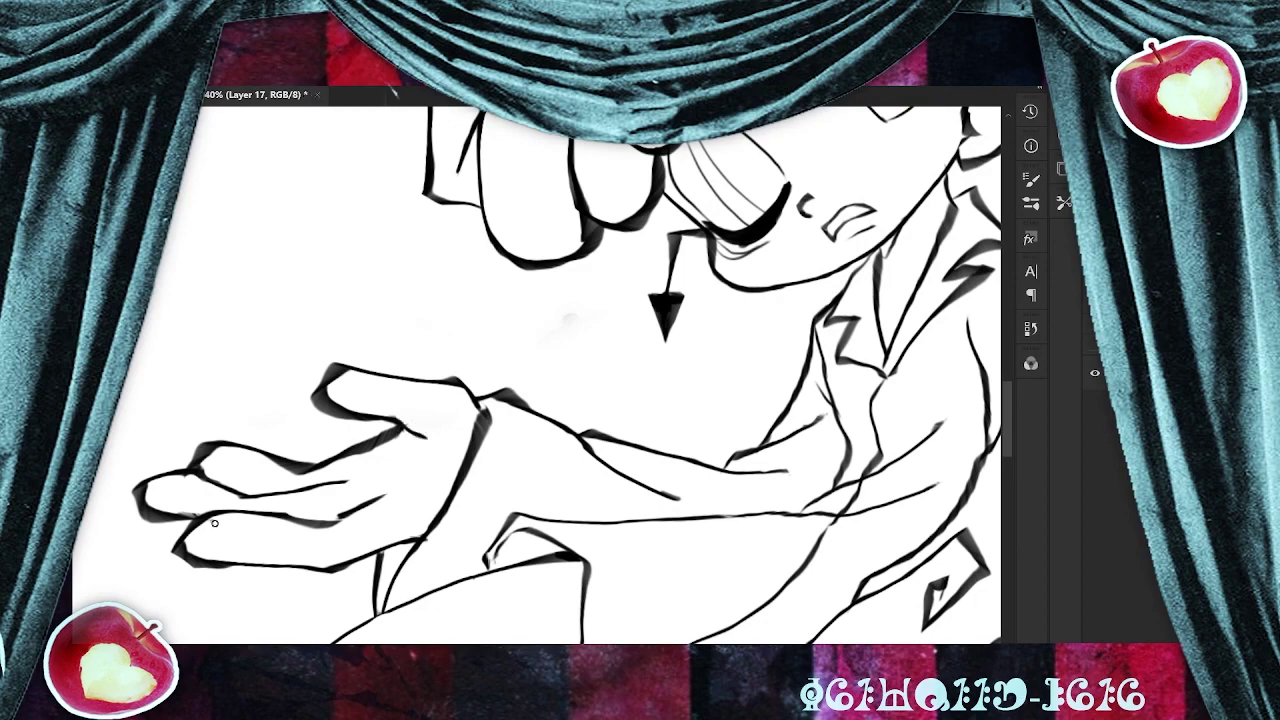
scroll(824, 446, down, 5)
drag(731, 383, 569, 463)
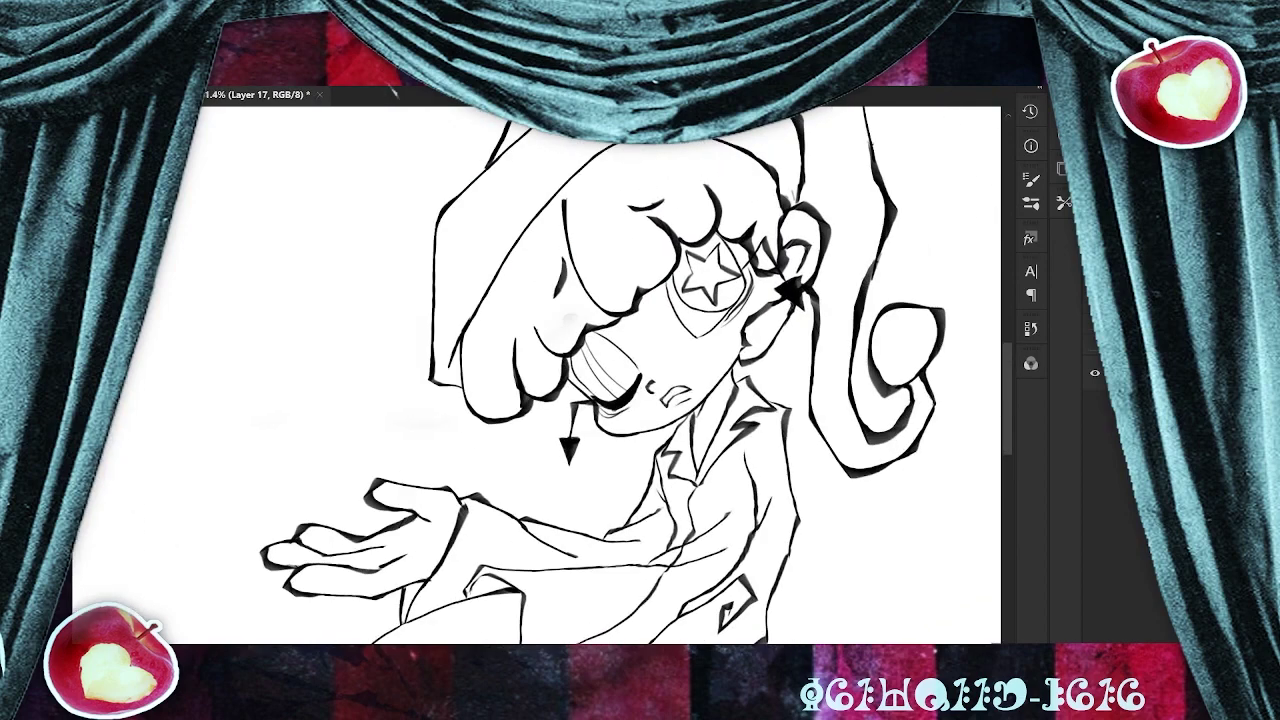
scroll(769, 460, up, 5)
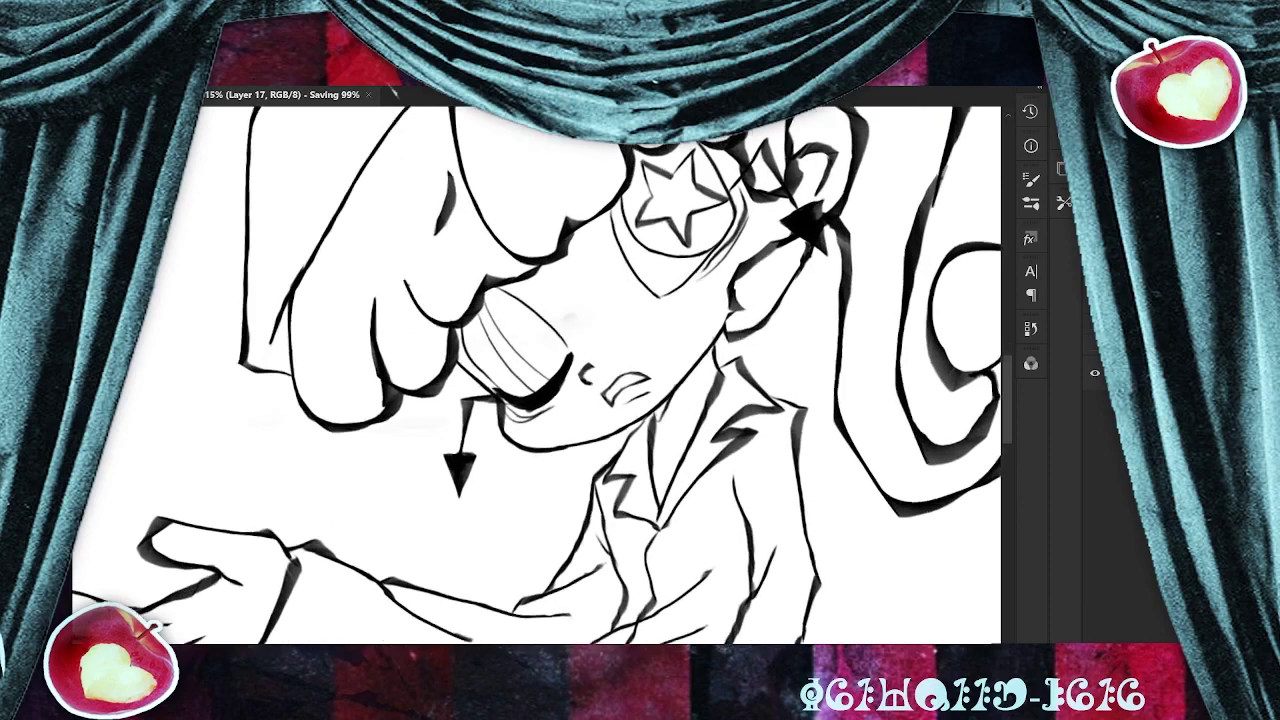
scroll(880, 175, up, 4)
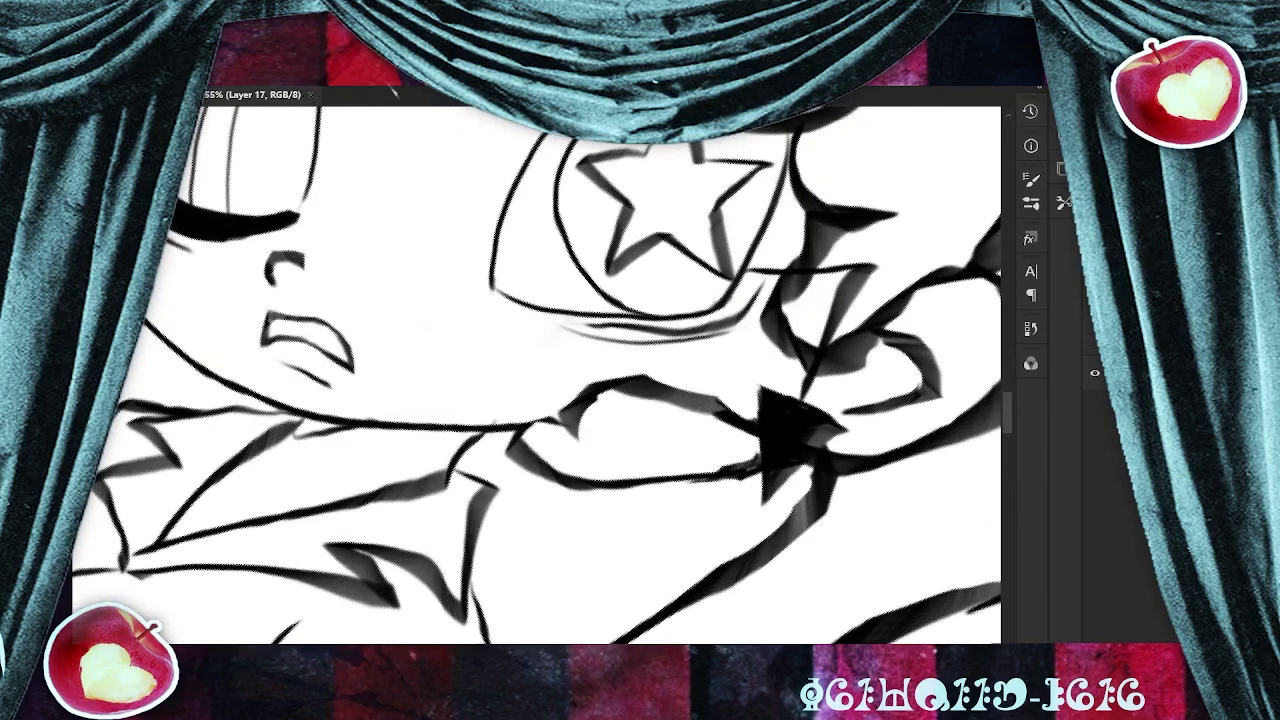
drag(787, 314, 806, 332)
drag(497, 411, 691, 419)
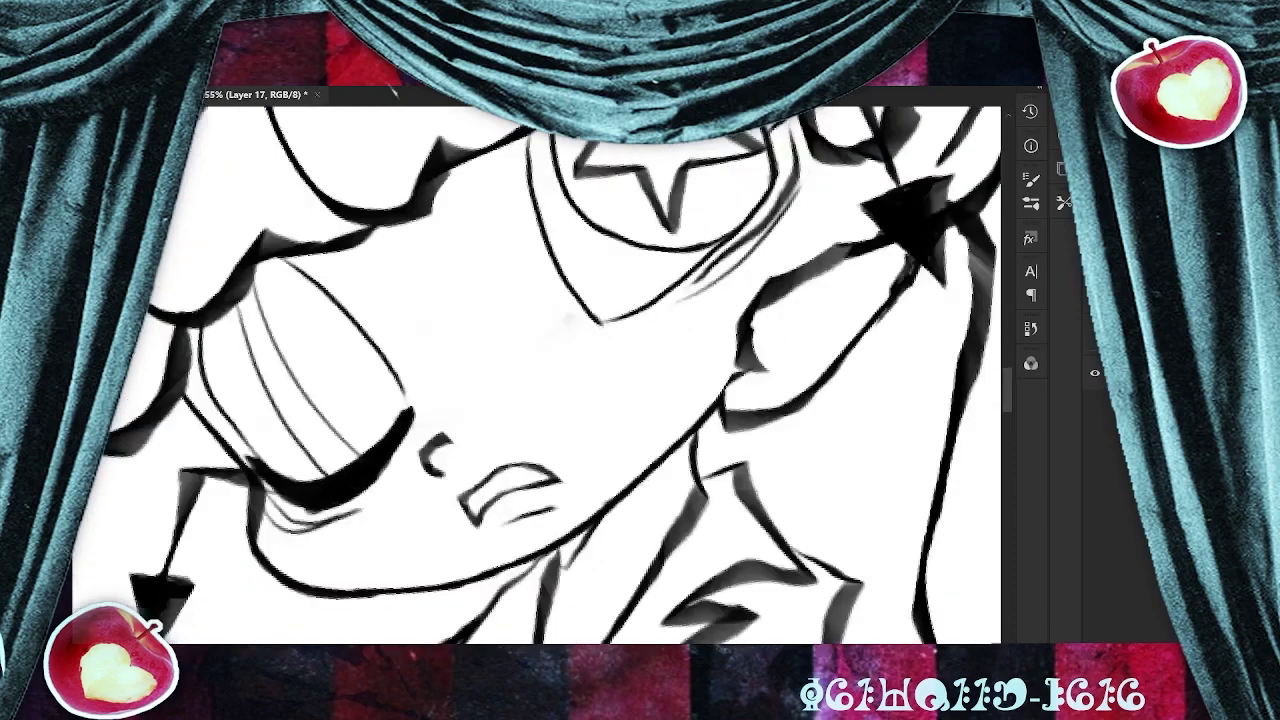
mouse_move(582, 538)
mouse_down()
mouse_move(566, 563)
mouse_move(575, 538)
mouse_up()
mouse_move(545, 580)
mouse_down()
mouse_move(590, 530)
mouse_move(570, 565)
mouse_up()
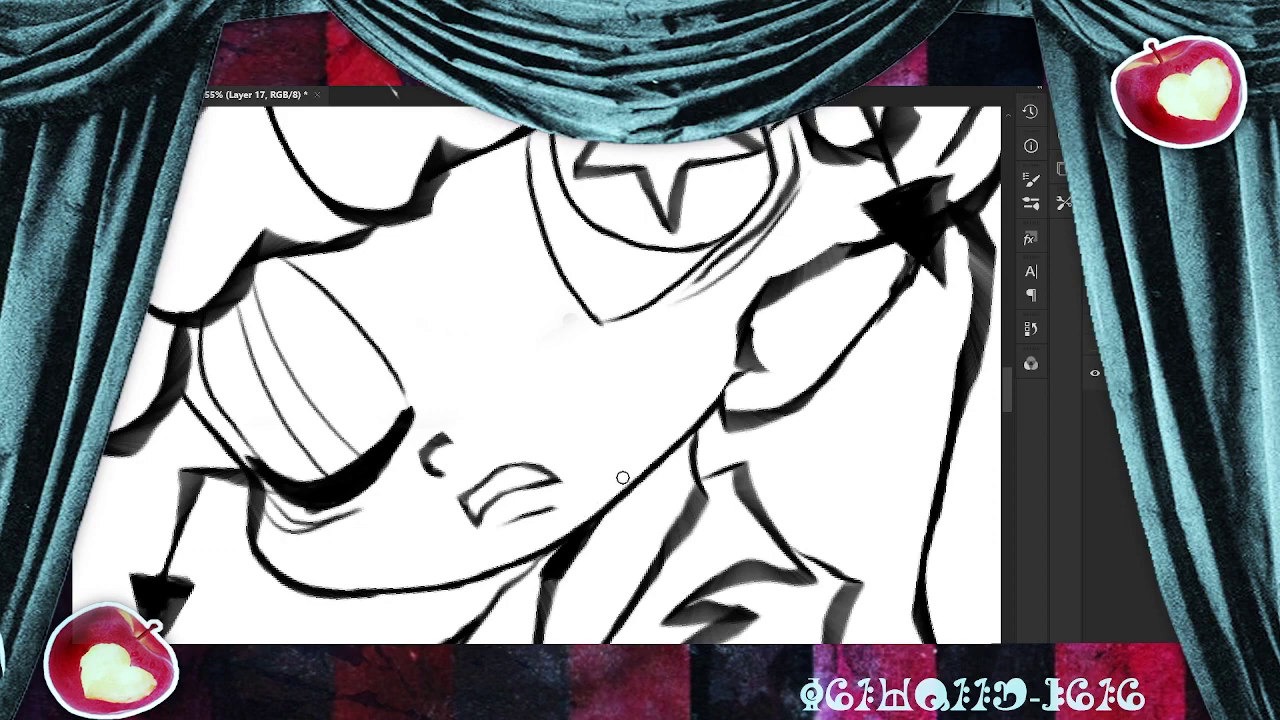
Add fine detail strokes to the lower lip and the nose, and save the document.
mouse_move(556, 508)
mouse_down()
mouse_move(496, 528)
mouse_move(506, 513)
mouse_up()
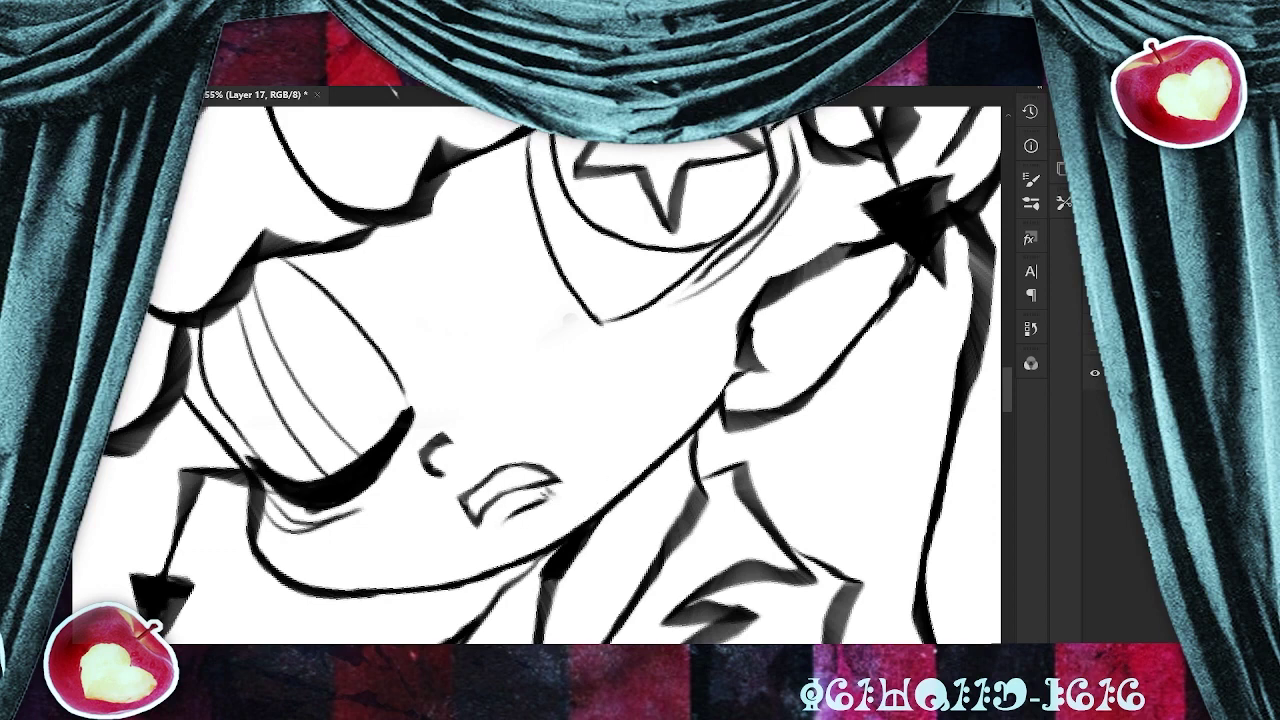
mouse_move(451, 459)
mouse_down()
mouse_move(469, 457)
mouse_move(445, 475)
mouse_move(460, 454)
mouse_up()
scroll(645, 445, down, 5)
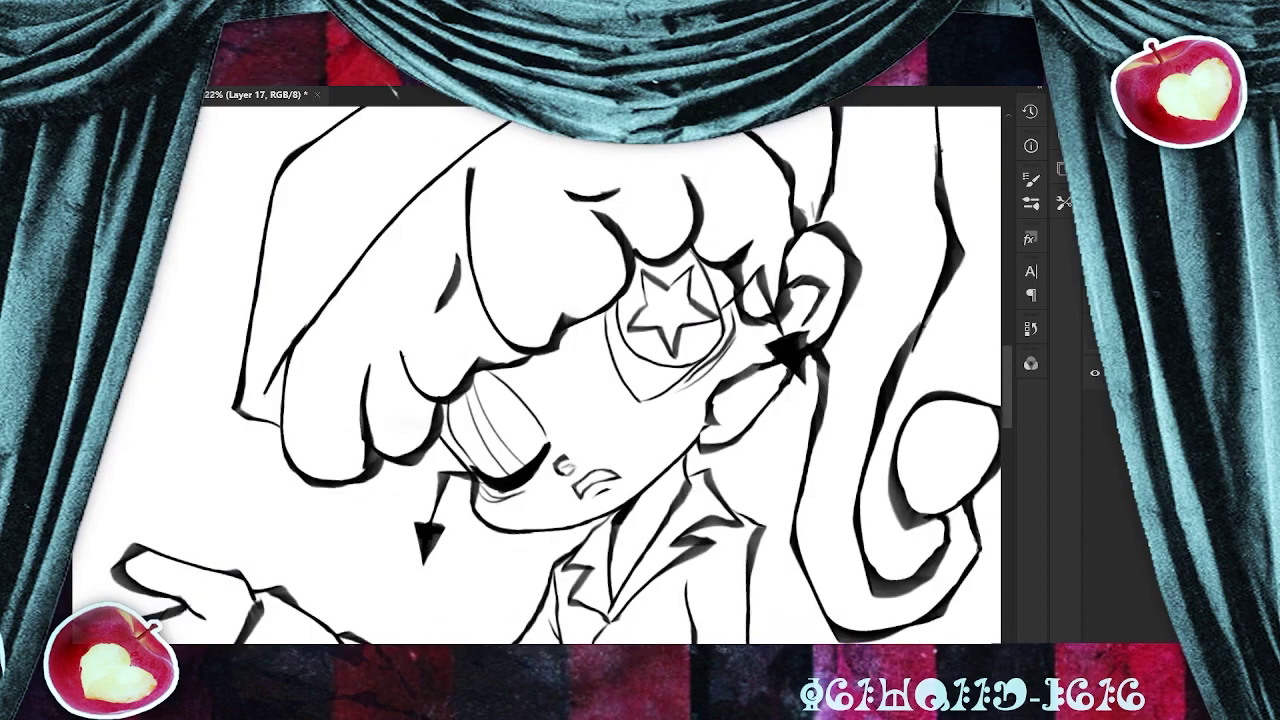
scroll(642, 441, up, 5)
drag(425, 500, 450, 492)
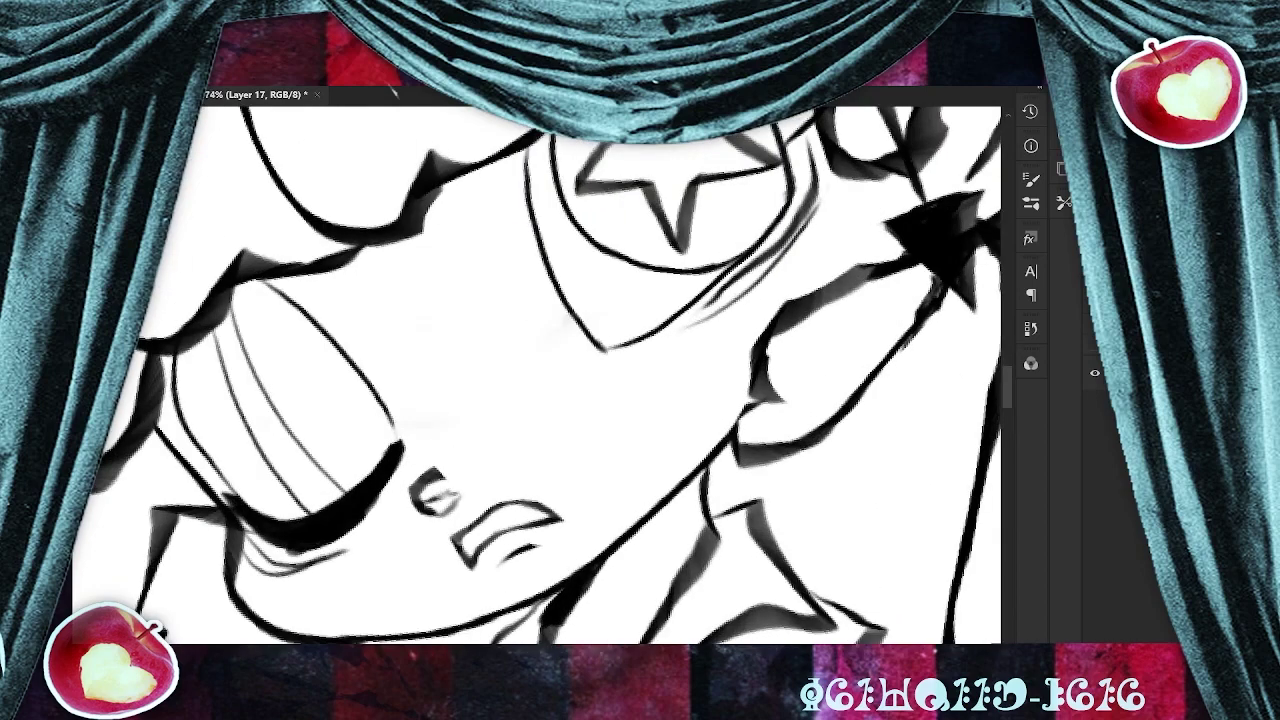
scroll(632, 475, down, 3)
key(ctrl+s)
scroll(690, 490, down, 4)
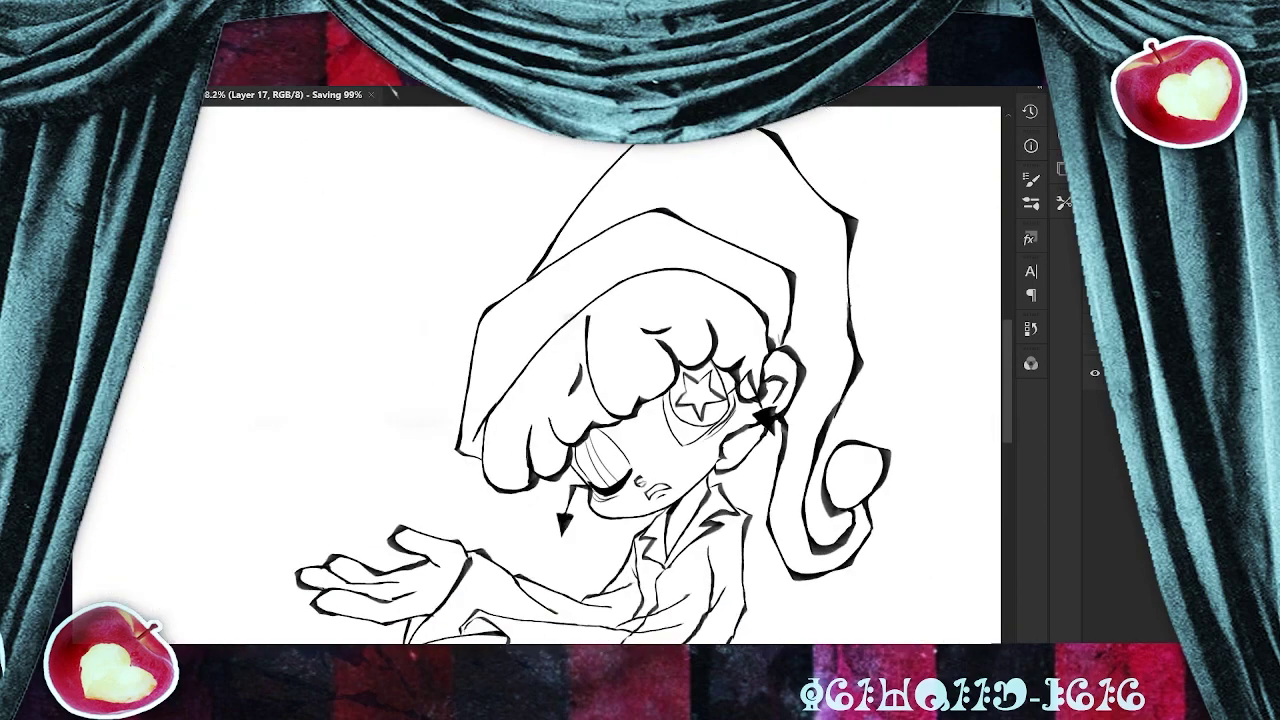
Clean up the lower end of the nightcap's brim where it meets the top of the ear.
scroll(832, 332, up, 3)
scroll(795, 306, up, 3)
drag(698, 370, 697, 388)
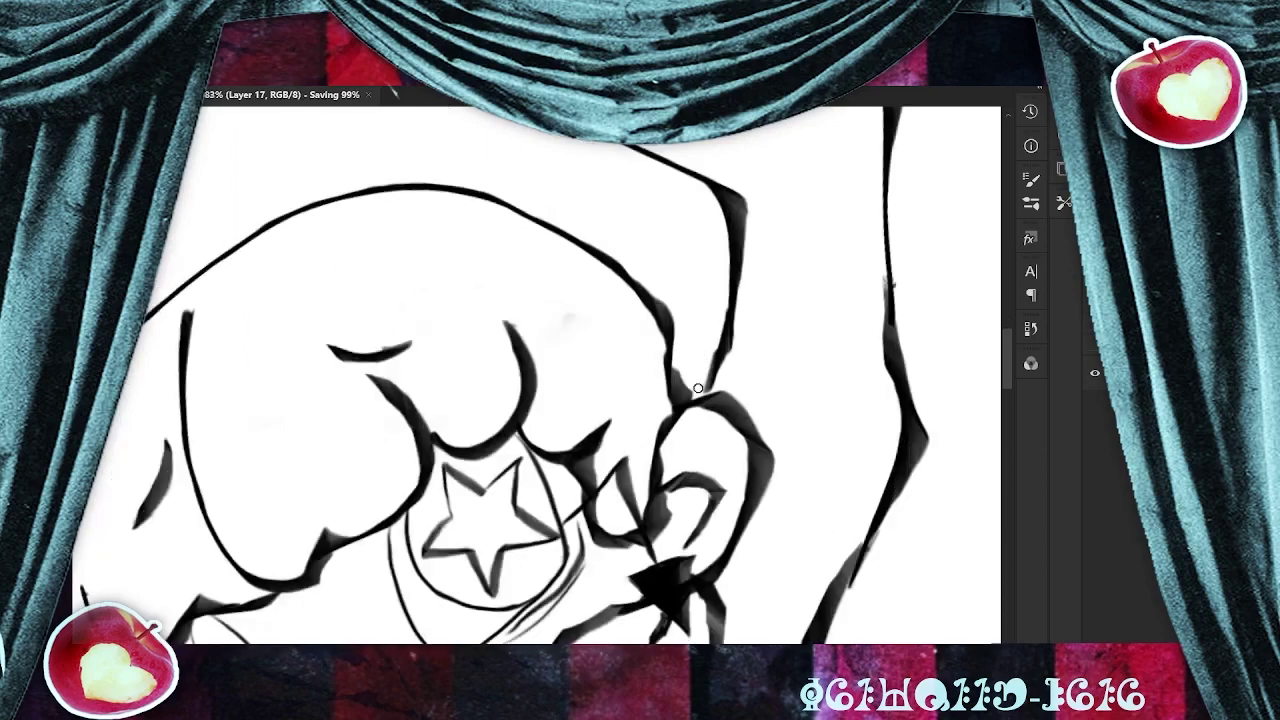
scroll(762, 478, down, 2)
scroll(660, 520, down, 2)
scroll(727, 290, up, 2)
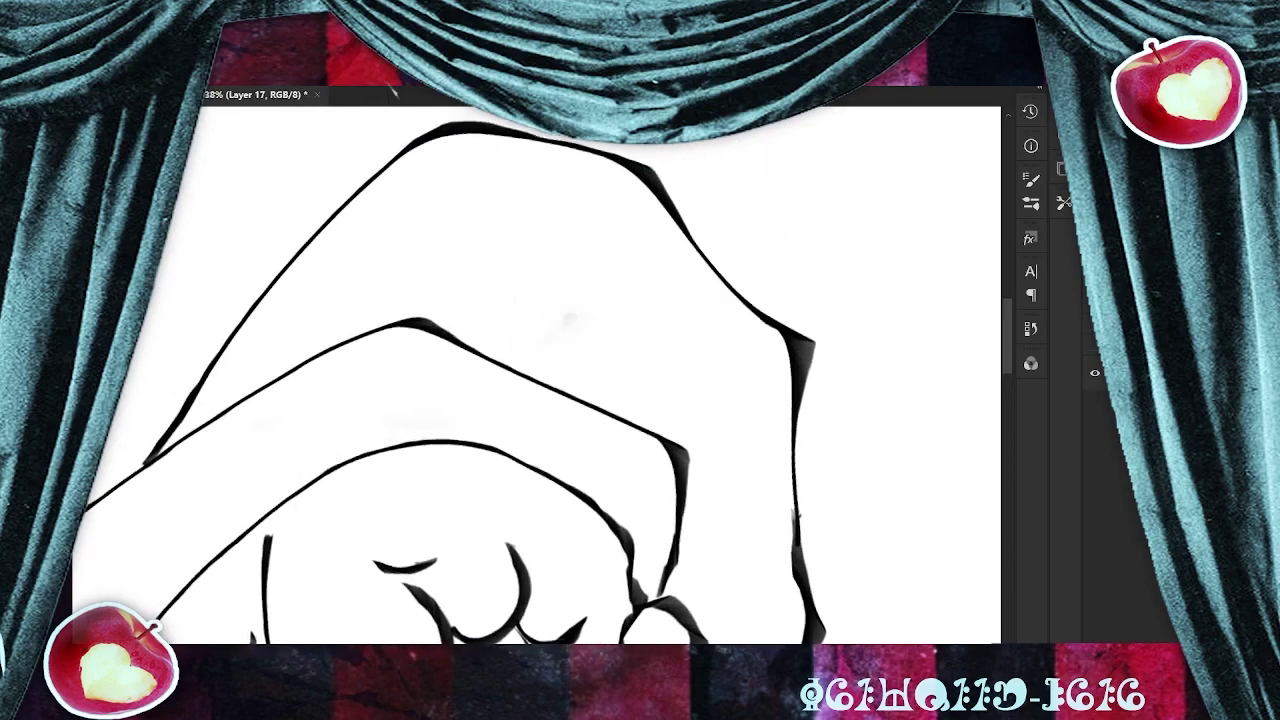
mouse_move(633, 419)
mouse_down()
mouse_move(641, 426)
mouse_move(550, 253)
mouse_move(643, 318)
mouse_up()
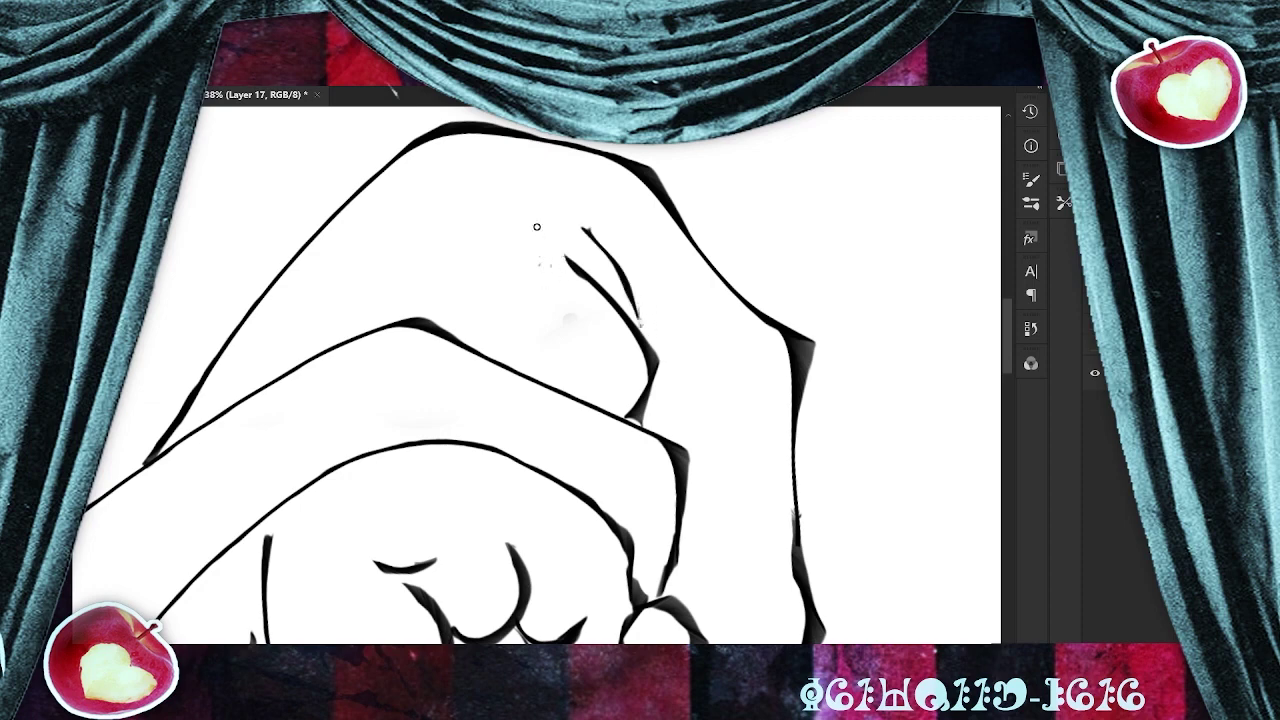
mouse_move(638, 418)
mouse_down()
mouse_move(628, 398)
mouse_move(648, 422)
mouse_up()
key(ctrl+z)
key(ctrl+z)
key(ctrl+z)
key(ctrl+z)
Ink a curved fold line with a small side crease inside the nightcap above the brim, clean its ends, and save.
mouse_move(642, 421)
mouse_down()
mouse_move(655, 370)
mouse_move(619, 303)
mouse_move(510, 184)
mouse_up()
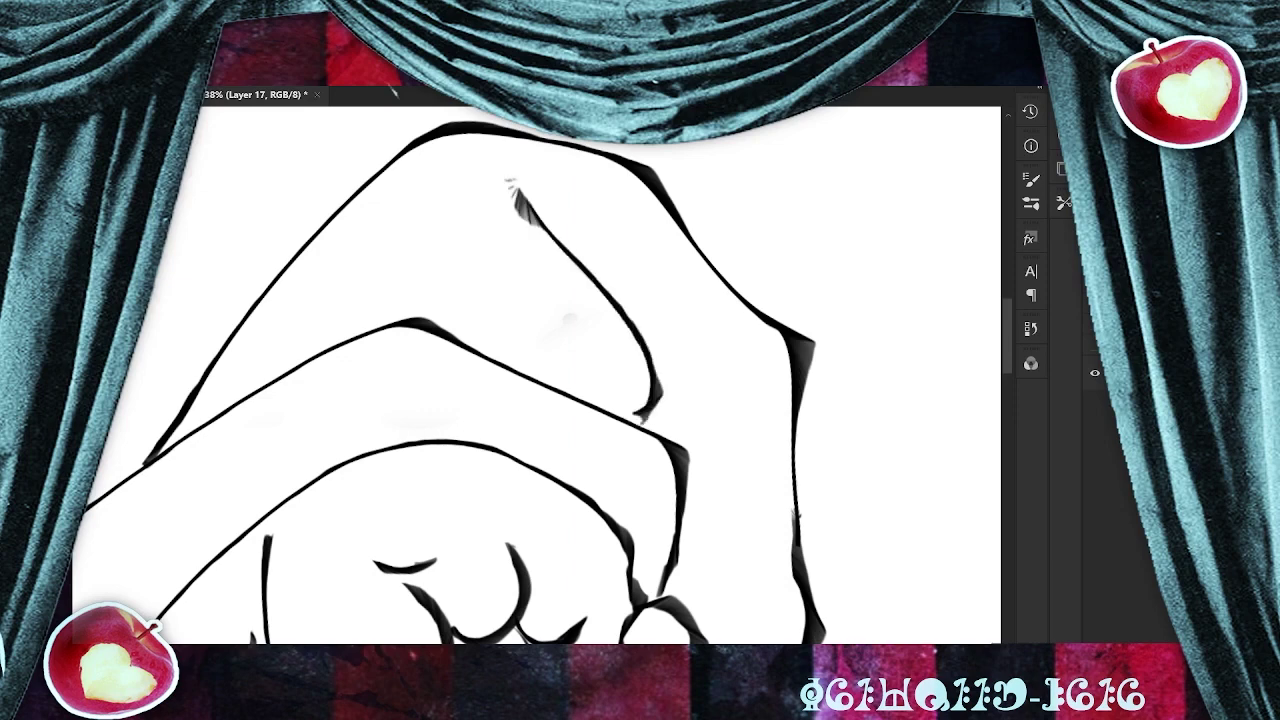
mouse_move(620, 300)
mouse_down()
mouse_move(590, 234)
mouse_move(604, 276)
mouse_up()
mouse_move(525, 230)
mouse_down()
mouse_move(513, 184)
mouse_move(528, 218)
mouse_up()
mouse_move(635, 413)
mouse_down()
mouse_move(668, 362)
mouse_move(668, 393)
mouse_move(649, 382)
mouse_move(638, 404)
mouse_move(641, 365)
mouse_move(670, 410)
mouse_move(635, 412)
mouse_up()
key(b)
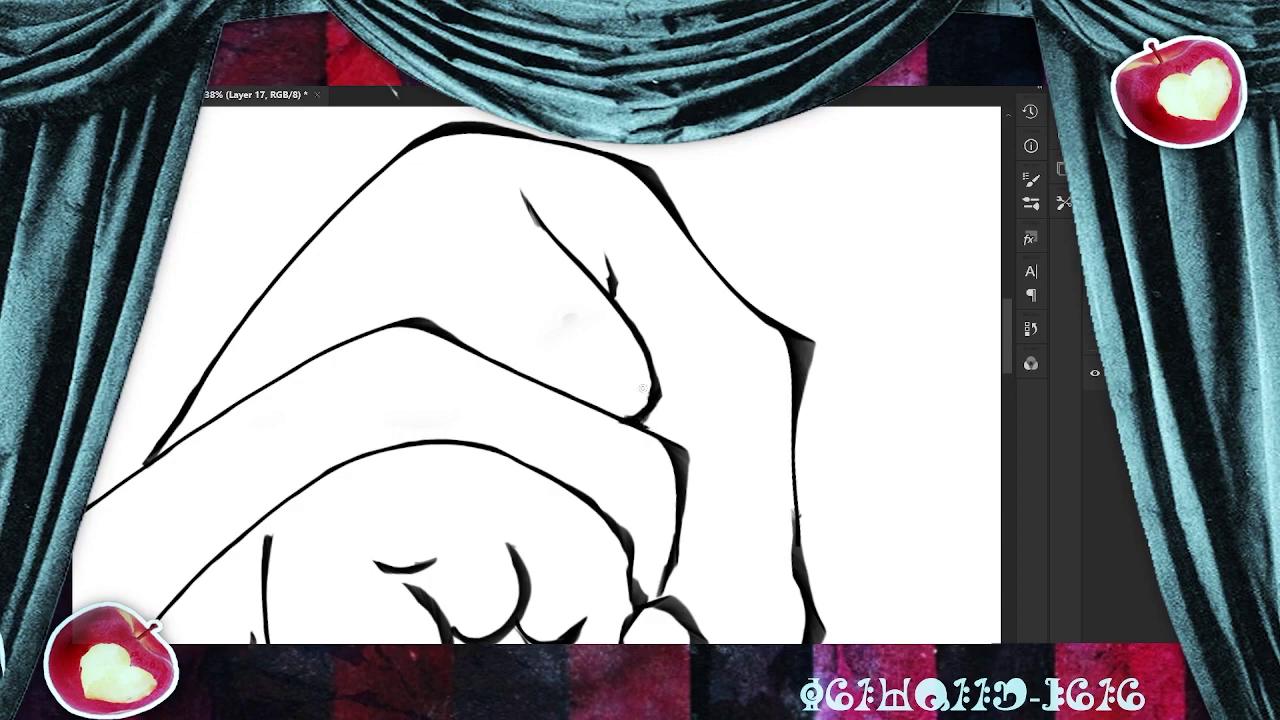
key(ctrl+minus)
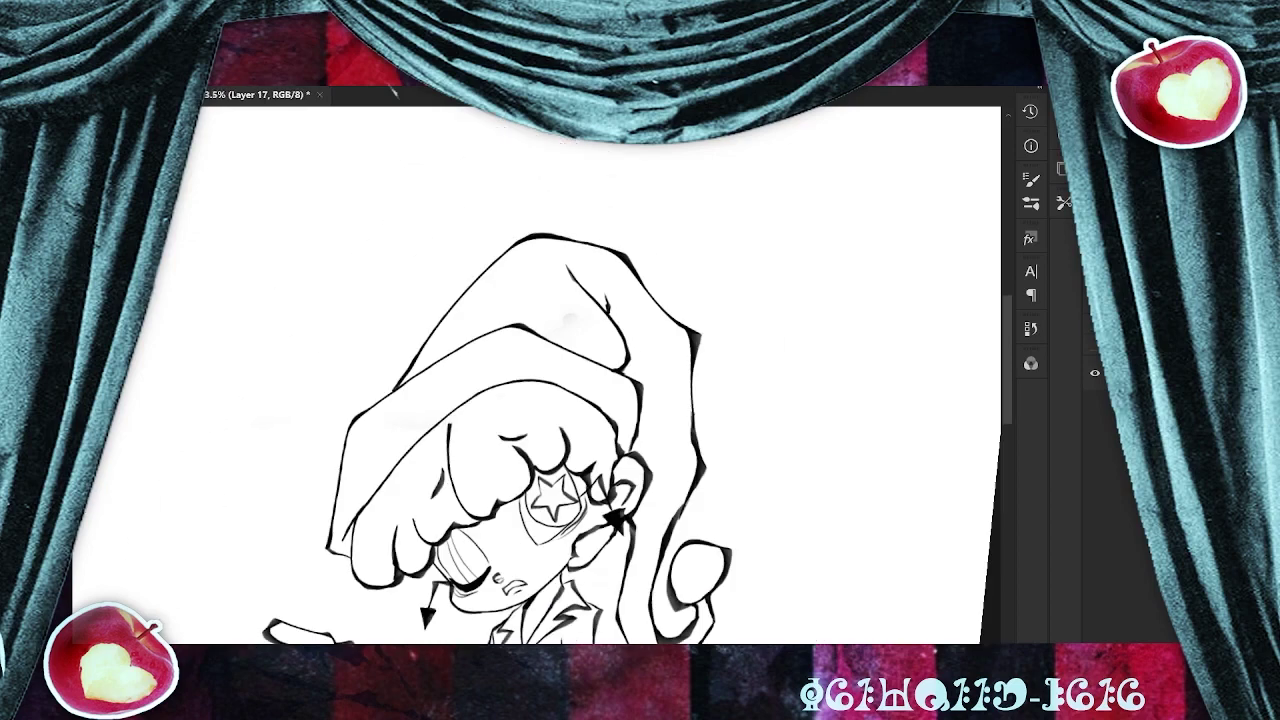
key(ctrl+s)
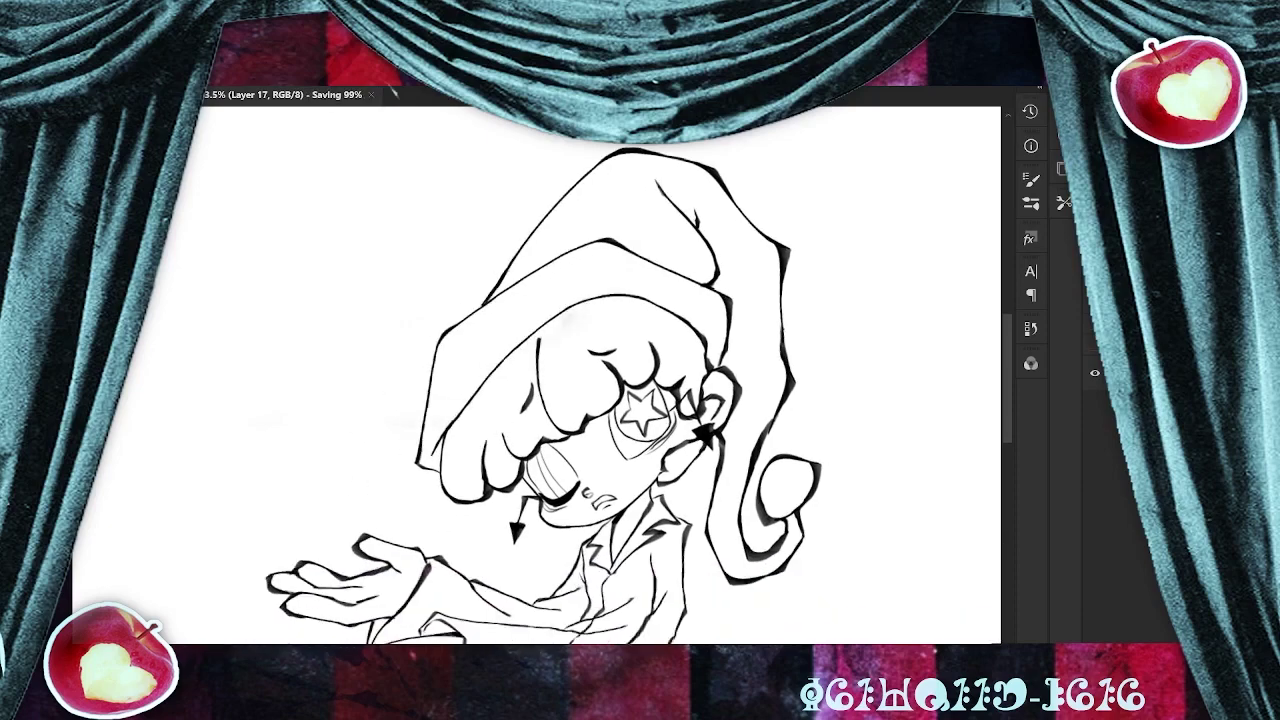
Redraw the end of the short crease beside the lower knee so it reaches the neighbouring contour line.
drag(640, 320, 524, 438)
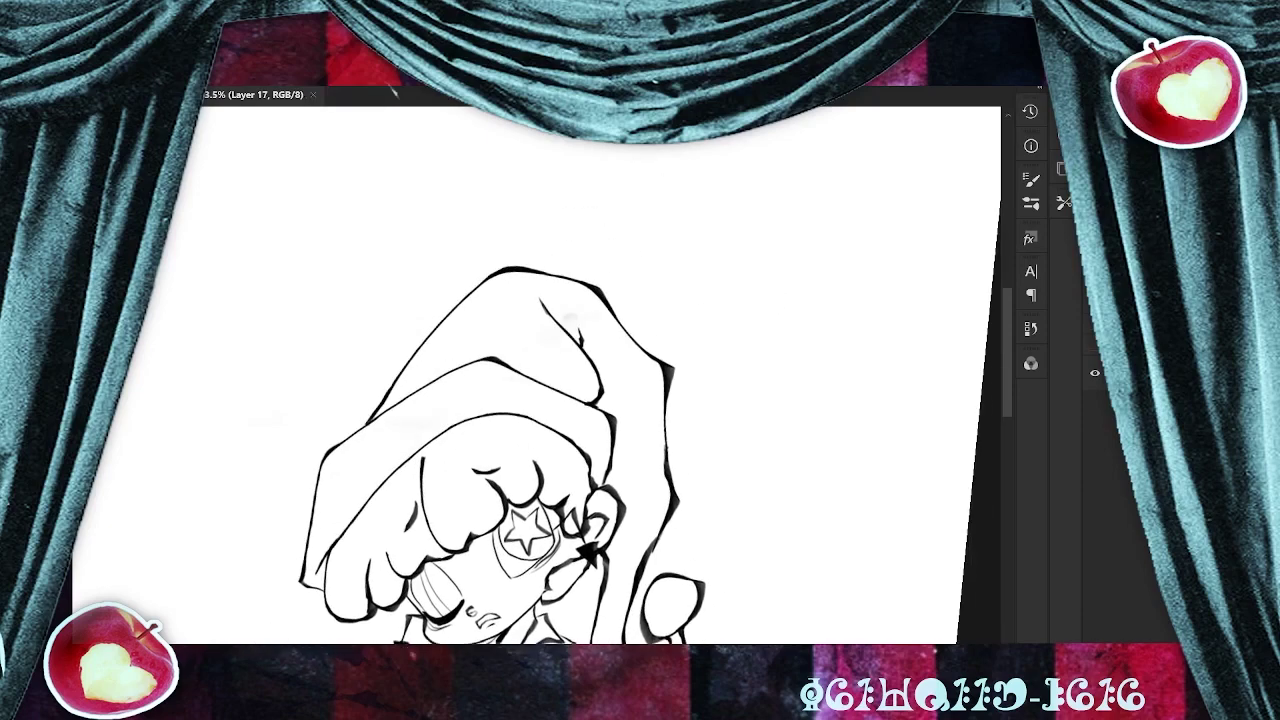
drag(640, 560, 777, 400)
scroll(777, 400, down, 5)
drag(650, 440, 665, 343)
scroll(643, 466, up, 12)
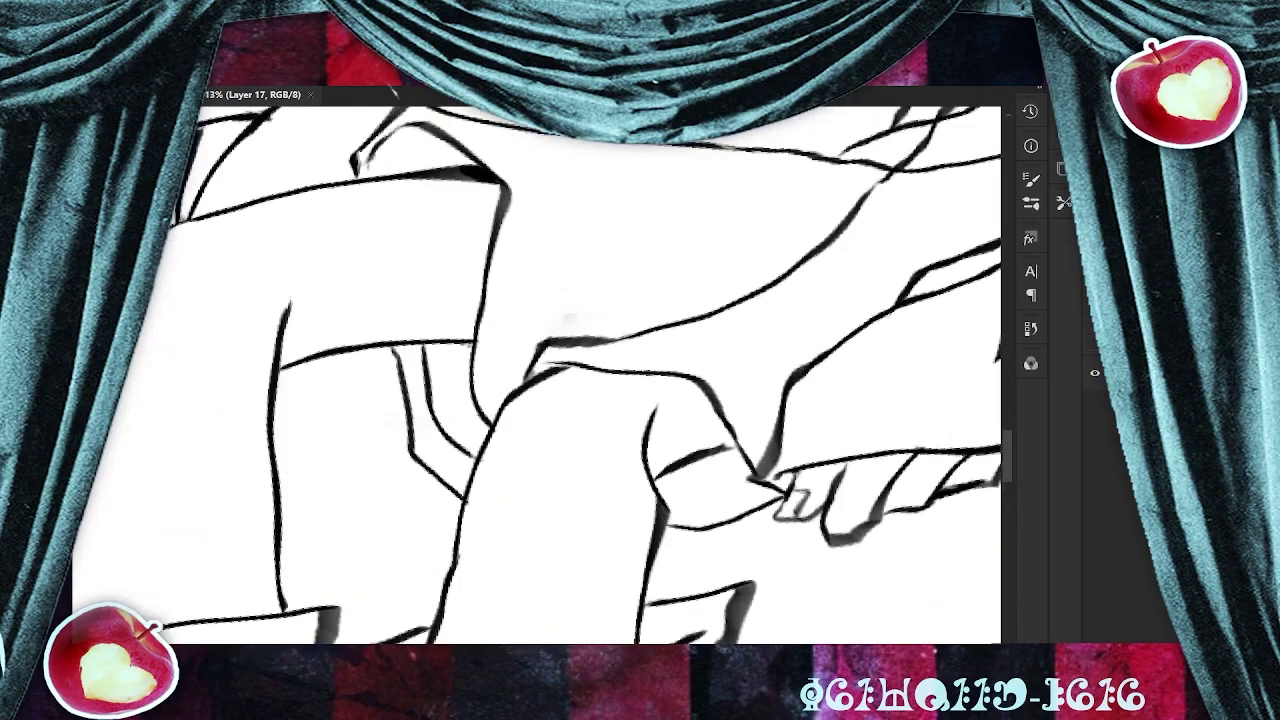
mouse_move(738, 441)
mouse_down()
mouse_move(674, 457)
mouse_move(726, 447)
mouse_up()
key(ctrl+z)
key(ctrl+z)
drag(702, 455, 742, 442)
Ink a spiral on the lower knee and touch up the contour line at the top of that knee.
mouse_move(568, 388)
mouse_down()
mouse_move(528, 498)
mouse_move(580, 414)
mouse_move(558, 455)
mouse_up()
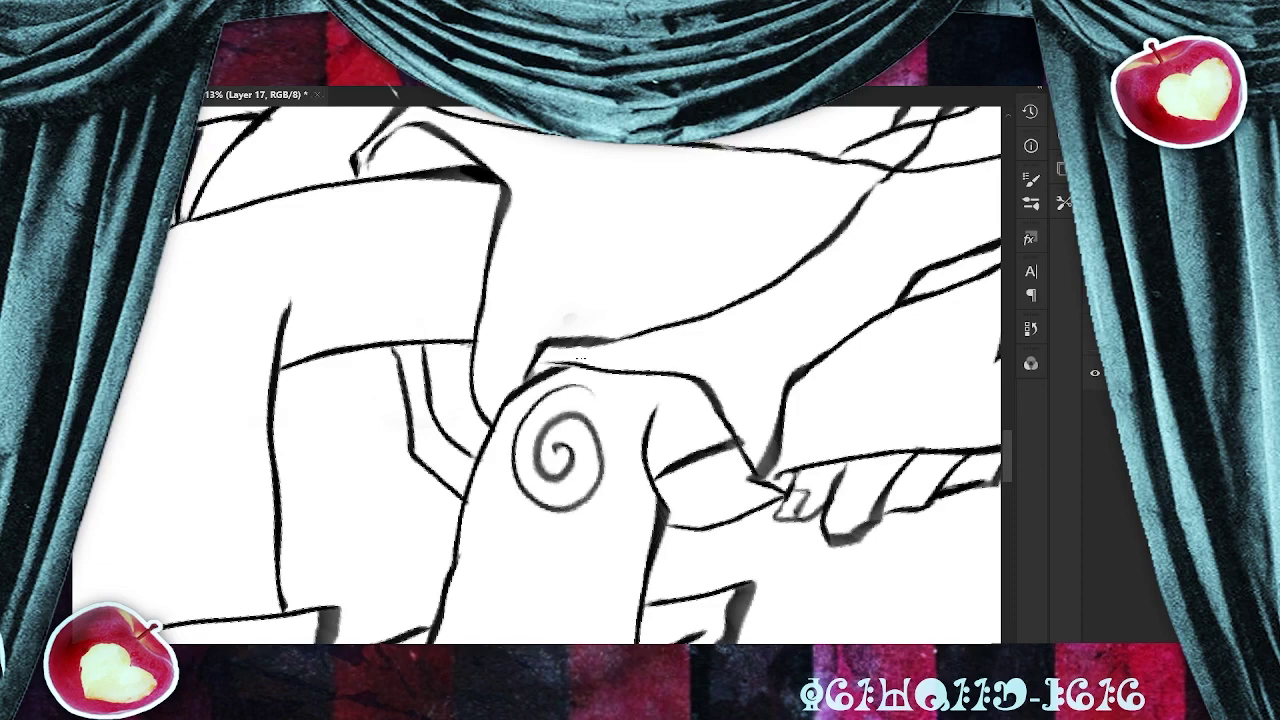
drag(577, 362, 556, 364)
key(ctrl+z)
drag(582, 365, 633, 376)
Ink a matching spiral on the raised knee, redrawing it until its curve is even, and save the document.
drag(572, 320, 733, 299)
mouse_move(311, 257)
mouse_down()
mouse_move(288, 252)
mouse_move(342, 330)
mouse_move(295, 339)
mouse_up()
scroll(843, 393, down, 6)
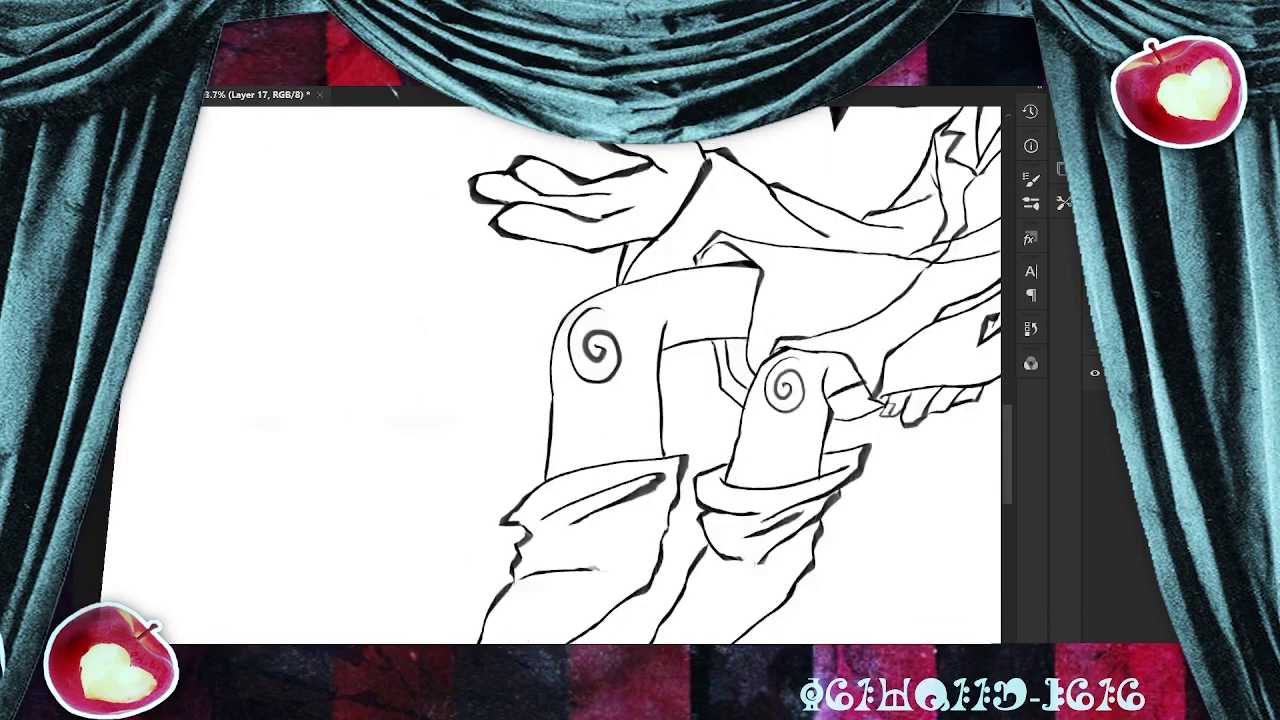
drag(843, 393, 726, 454)
scroll(541, 492, up, 5)
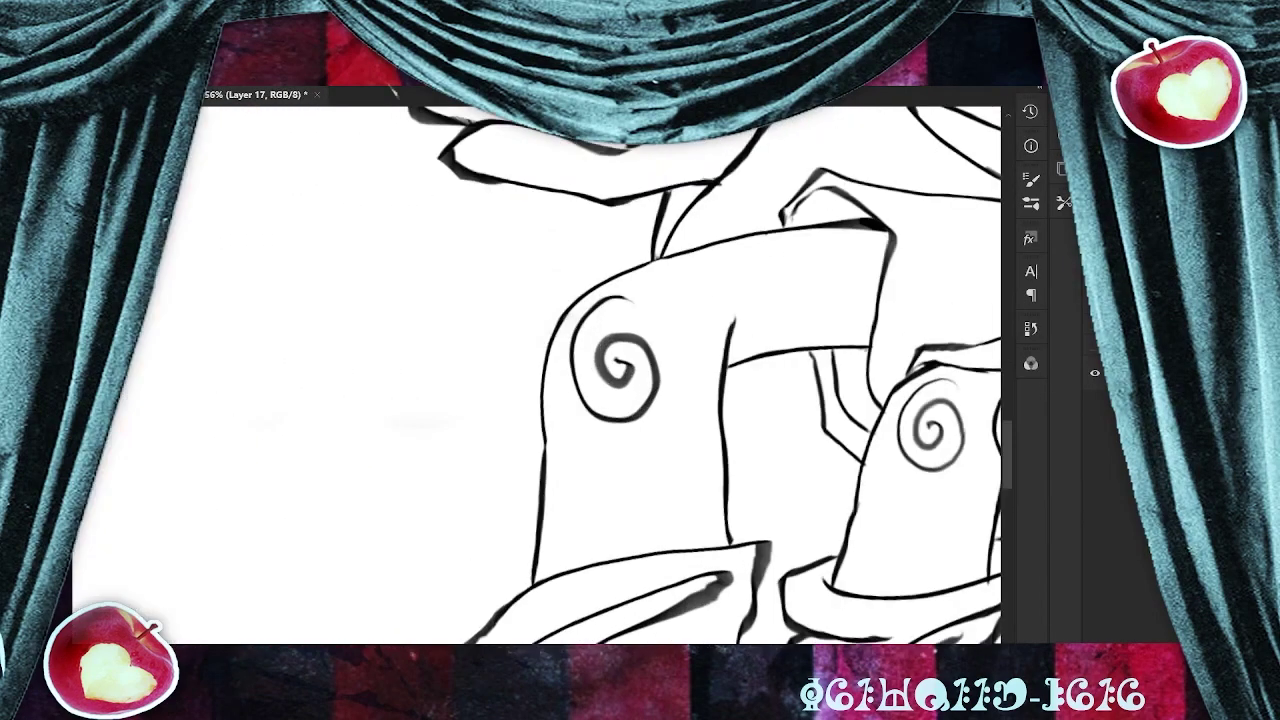
key(ctrl+z)
mouse_move(627, 308)
mouse_down()
mouse_move(595, 414)
mouse_move(653, 361)
mouse_move(613, 368)
mouse_up()
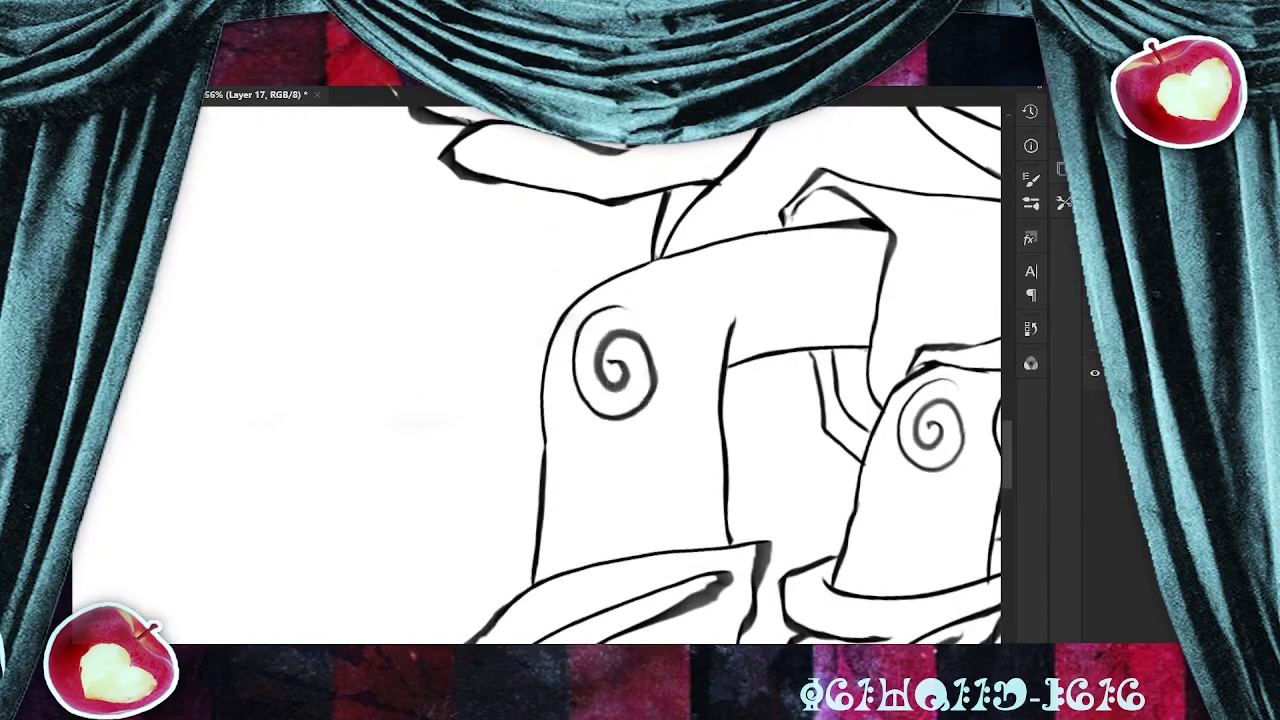
key(ctrl+z)
mouse_move(617, 305)
mouse_down()
mouse_move(645, 398)
mouse_move(614, 368)
mouse_up()
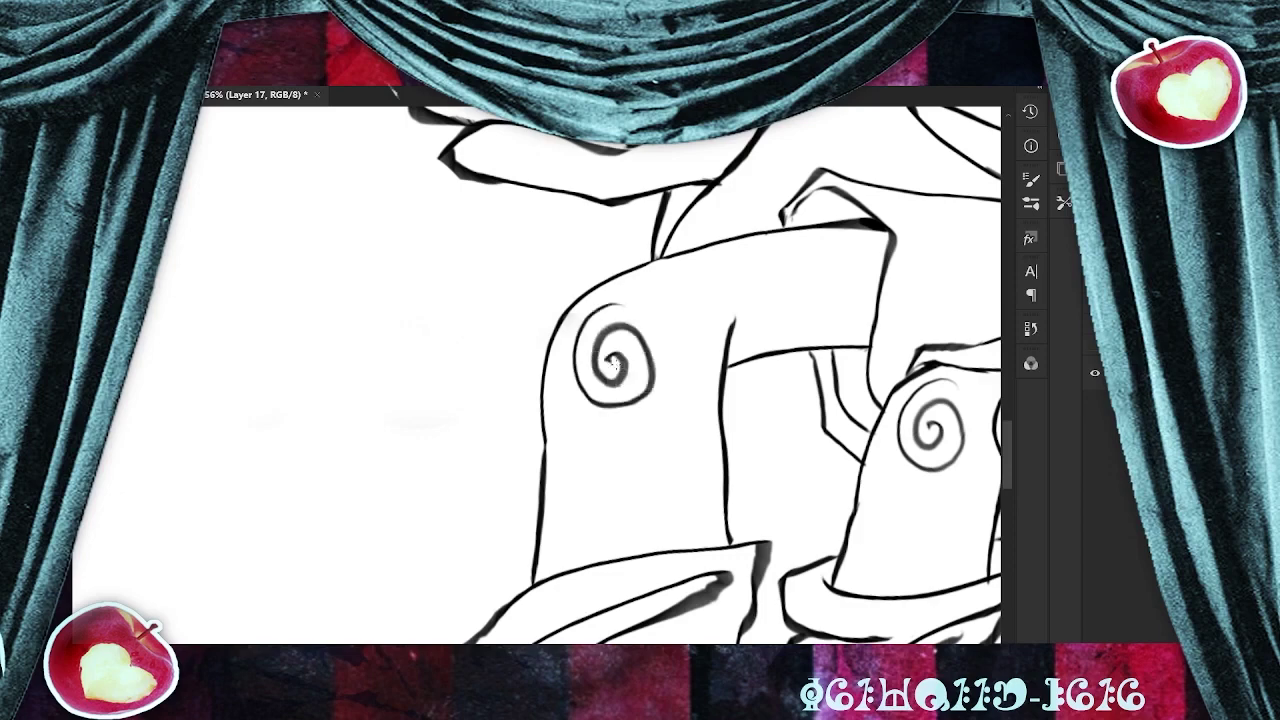
key(ctrl+s)
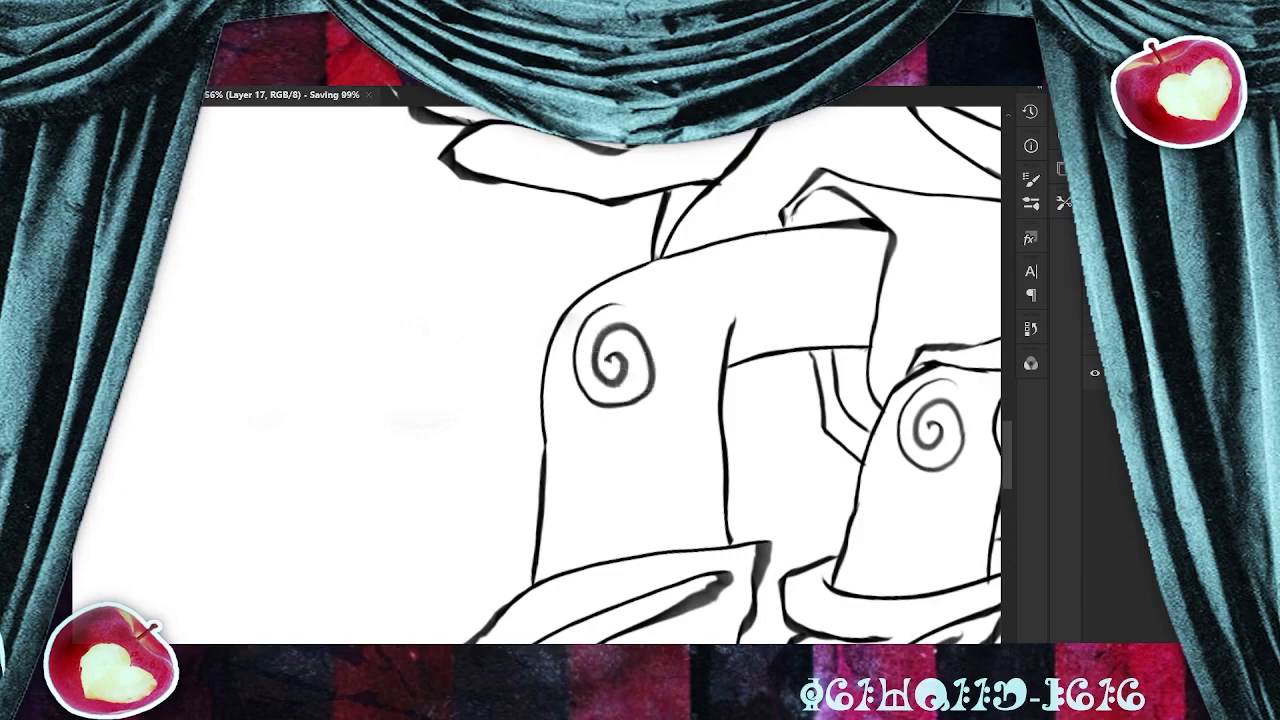
Select the Group 3 copy group and add a new empty layer.
scroll(840, 480, down, 4)
drag(840, 480, 665, 555)
scroll(600, 540, down, 3)
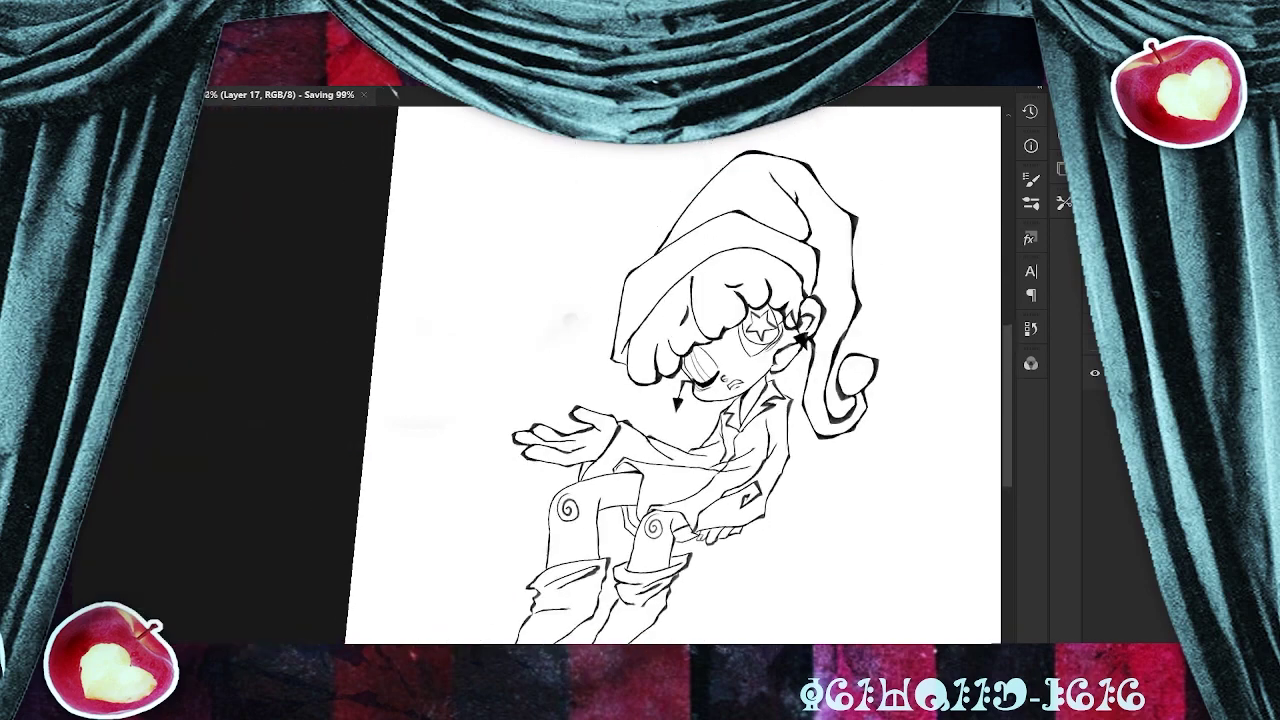
drag(584, 538, 487, 465)
click(1160, 335)
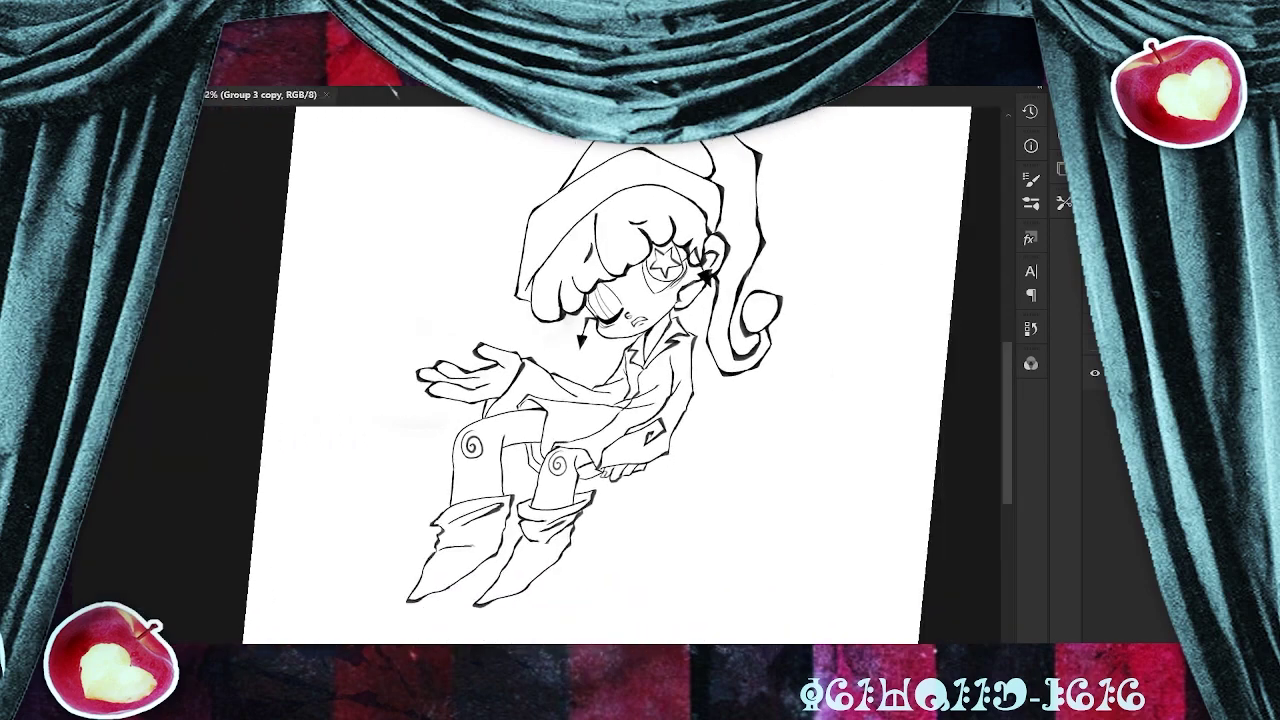
key(ctrl+shift+alt+n)
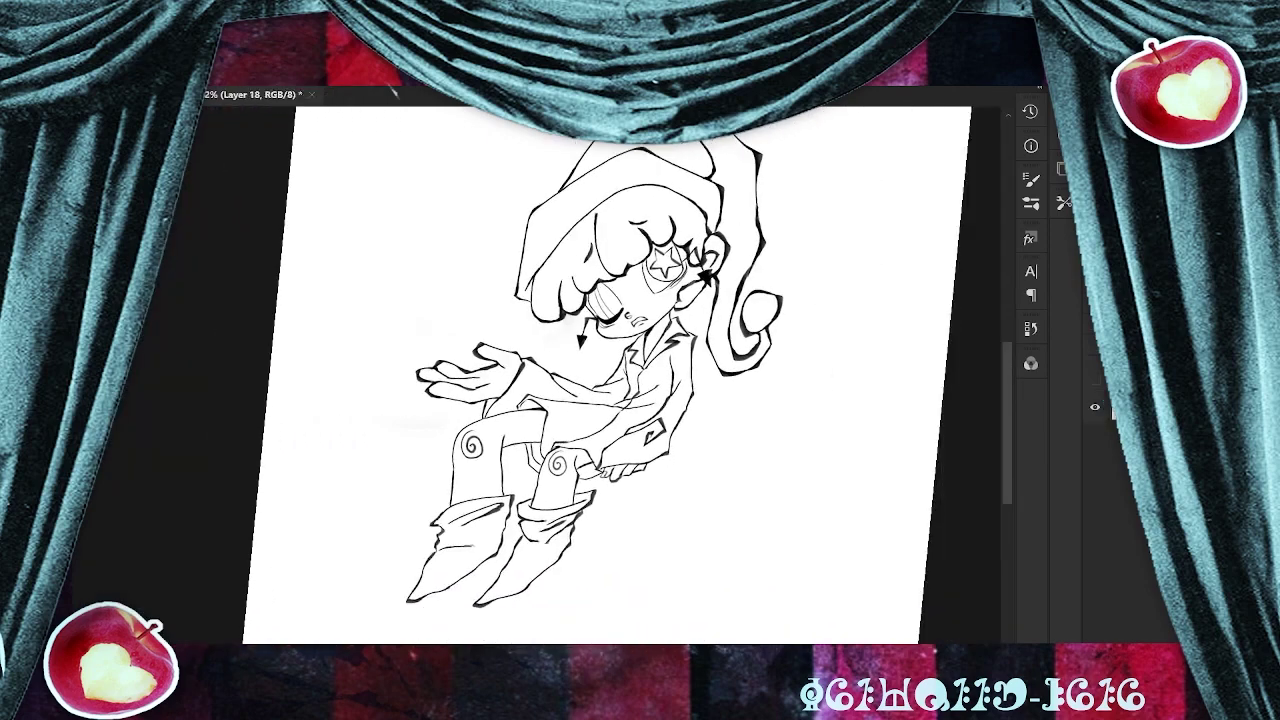
Show the coloured castle background to check the character's line art against it, and hide it again.
click(1094, 356)
click(1094, 356)
click(1096, 359)
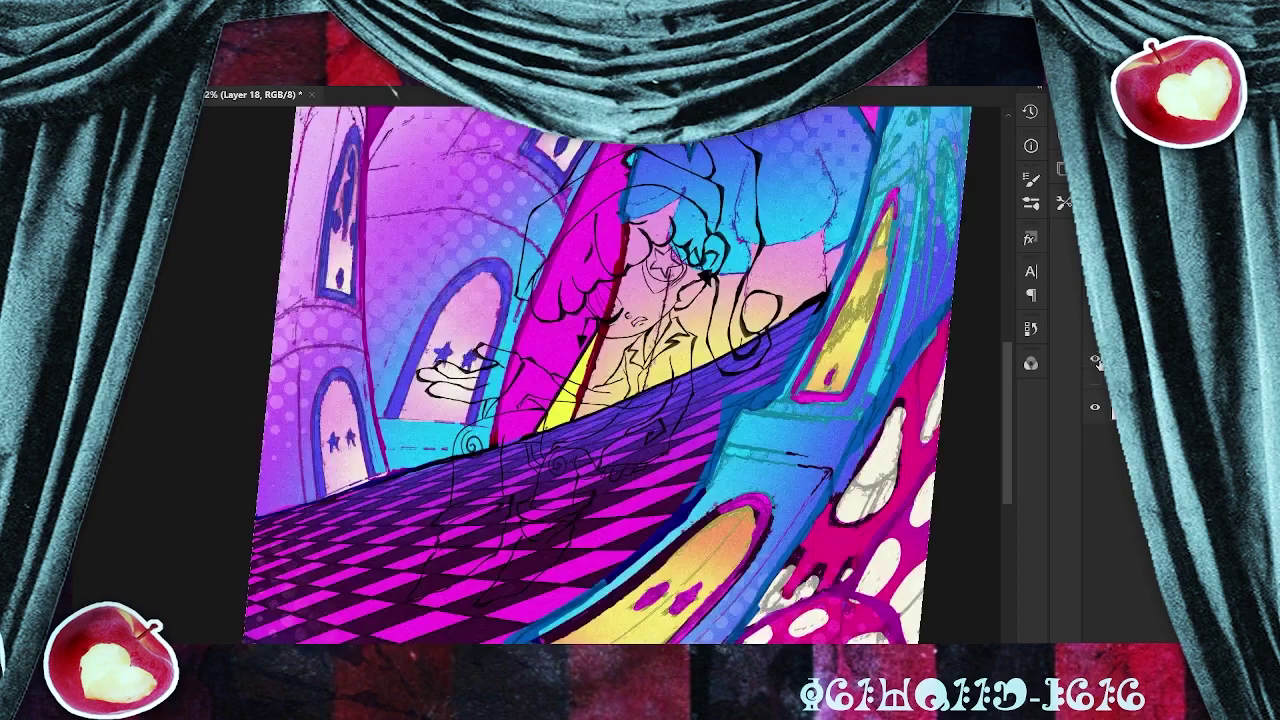
scroll(671, 520, down, 4)
scroll(710, 423, up, 4)
scroll(600, 375, up, 1)
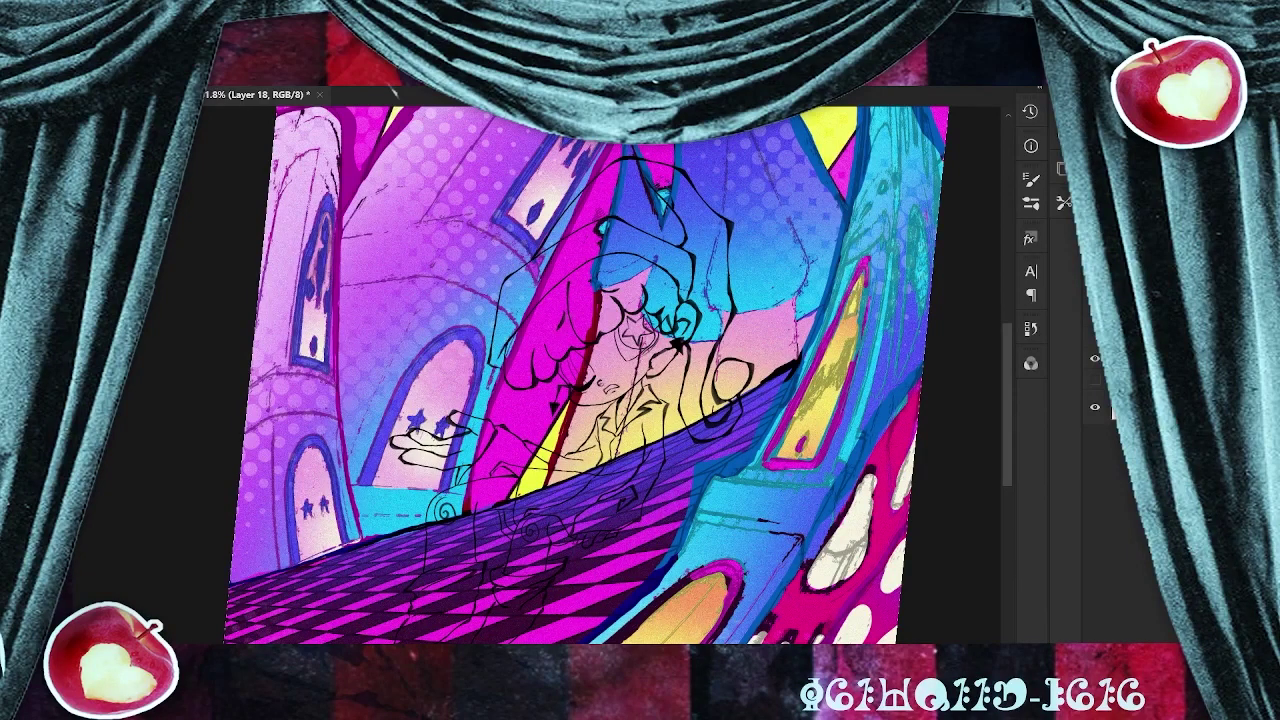
click(1095, 357)
click(1095, 336)
click(1096, 359)
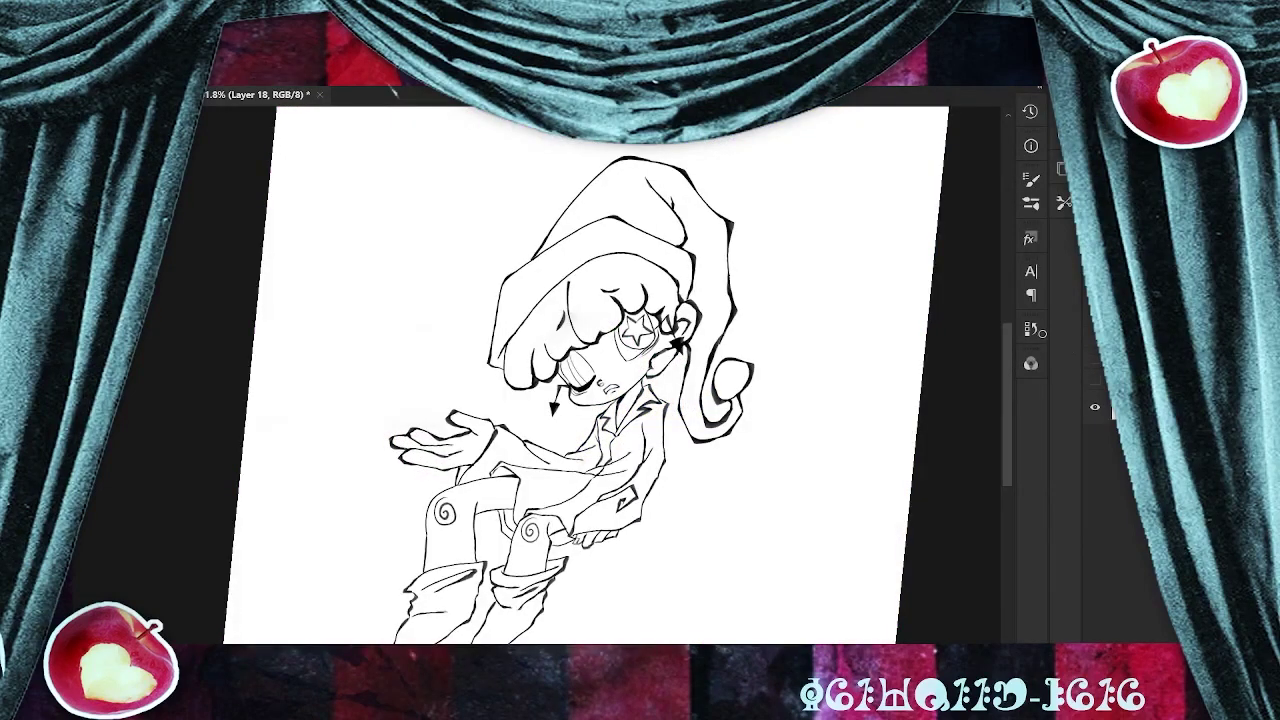
Paint a solid purple base extending past the whole character's outline, and fill the eye white and mouth with pale cyan.
drag(600, 400, 627, 370)
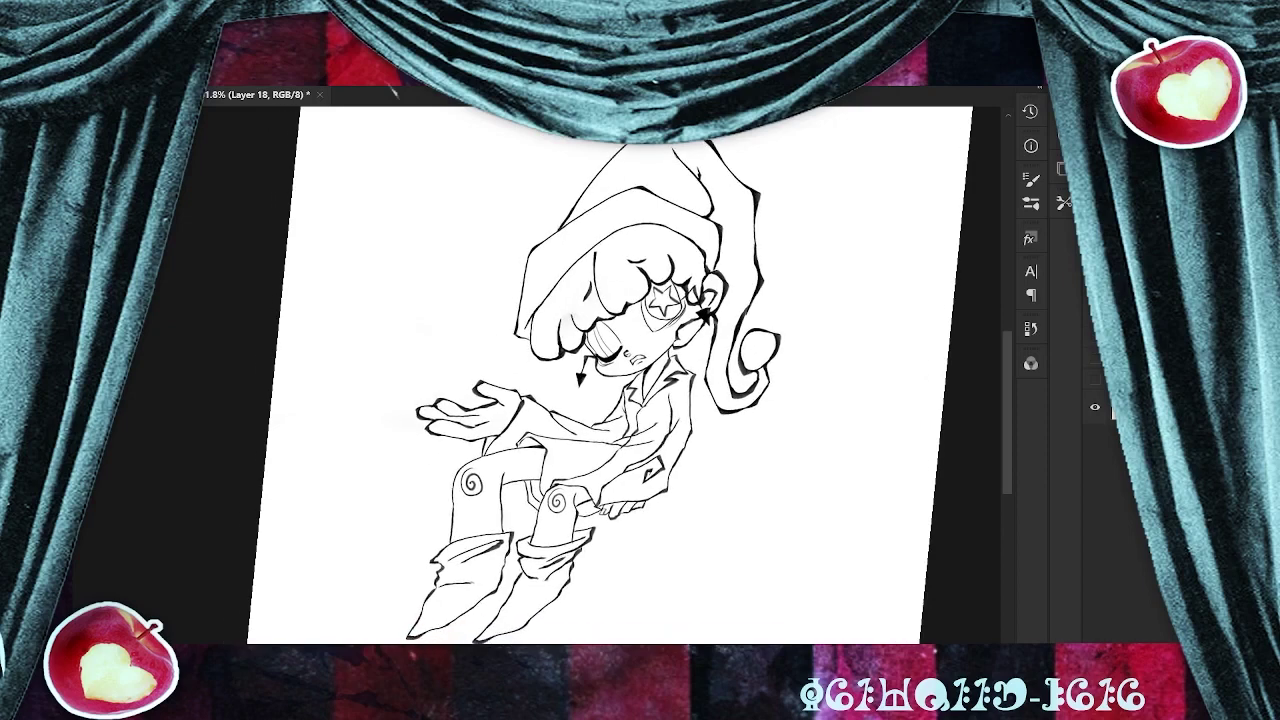
mouse_move(700, 185)
mouse_down()
mouse_move(627, 205)
mouse_move(654, 172)
mouse_move(548, 295)
mouse_move(575, 335)
mouse_move(637, 243)
mouse_move(721, 207)
mouse_move(722, 268)
mouse_move(723, 217)
mouse_move(700, 175)
mouse_move(743, 285)
mouse_move(728, 390)
mouse_move(757, 340)
mouse_move(698, 262)
mouse_move(658, 358)
mouse_move(620, 368)
mouse_move(615, 432)
mouse_move(578, 438)
mouse_move(465, 408)
mouse_move(450, 422)
mouse_move(505, 470)
mouse_move(430, 601)
mouse_move(465, 603)
mouse_move(525, 512)
mouse_move(563, 503)
mouse_move(520, 600)
mouse_move(585, 485)
mouse_move(590, 500)
mouse_move(652, 455)
mouse_move(677, 390)
mouse_move(632, 478)
mouse_move(588, 505)
mouse_move(650, 426)
mouse_up()
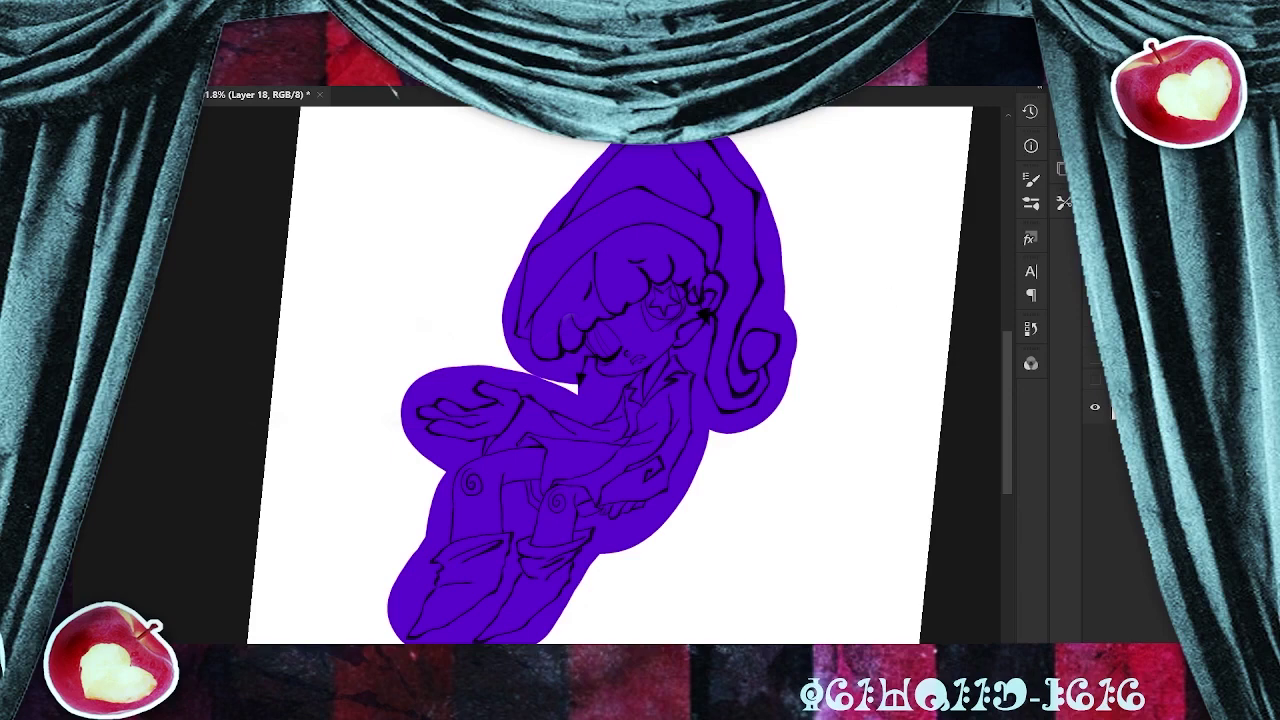
scroll(570, 321, up, 6)
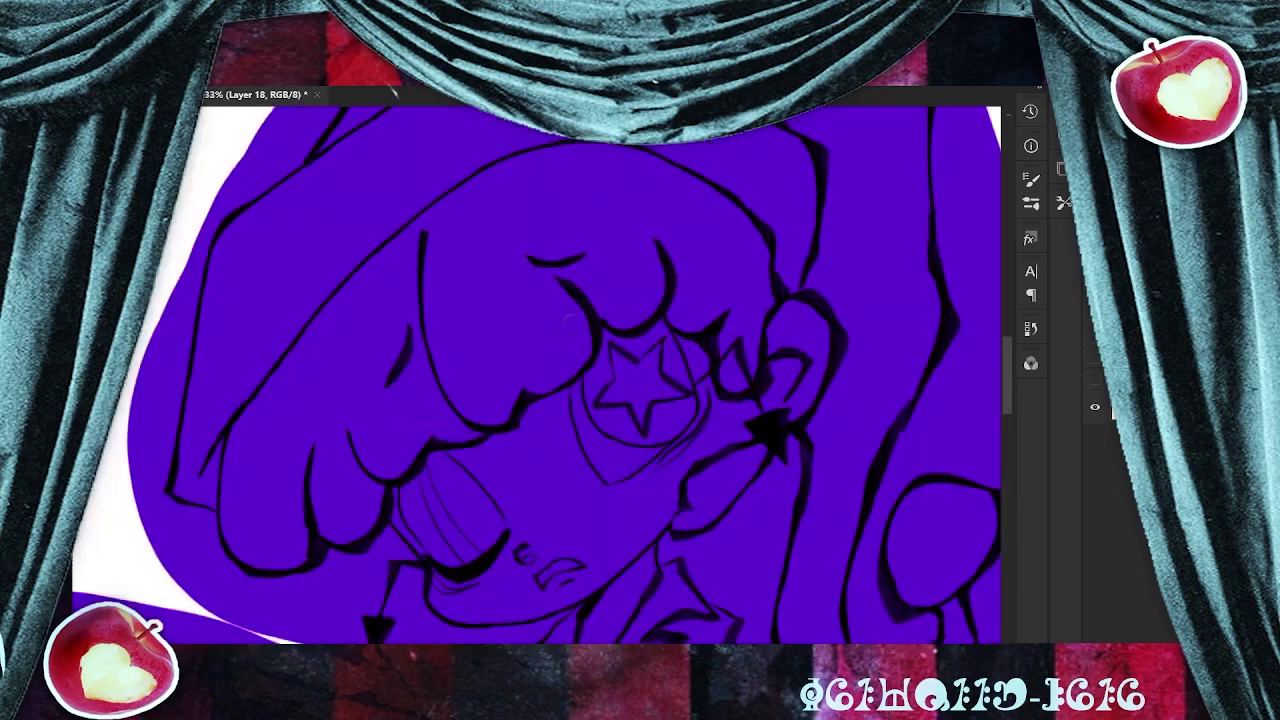
click(608, 456)
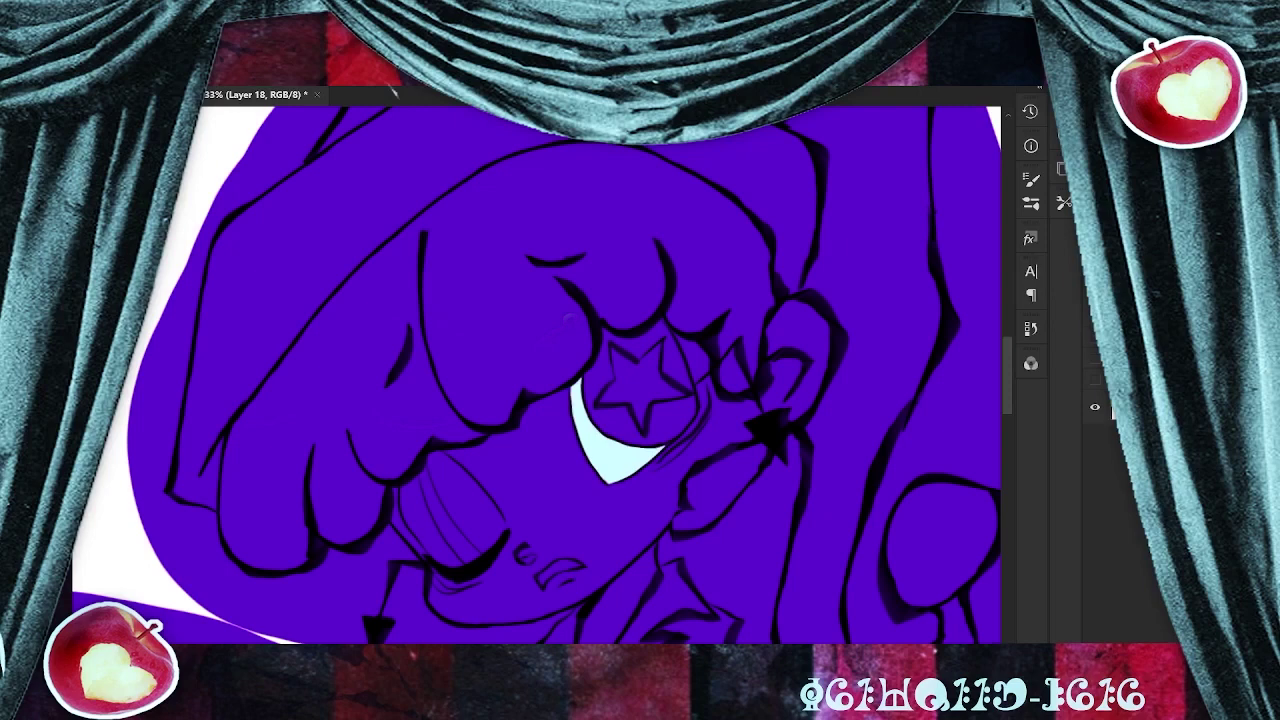
scroll(690, 230, down, 5)
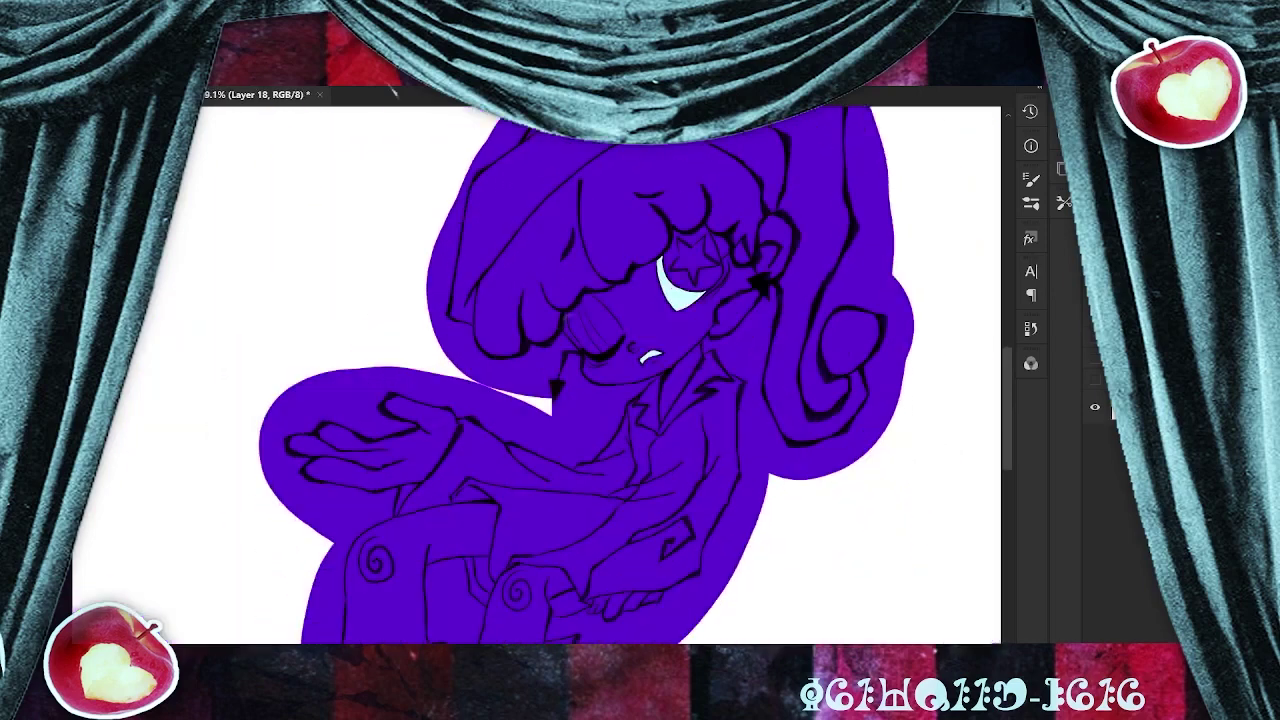
Fill all sections of the shirt, including the collar, sleeves and lower hem behind the knees, with pale cyan and save the document.
click(685, 475)
click(694, 385)
click(657, 417)
click(650, 397)
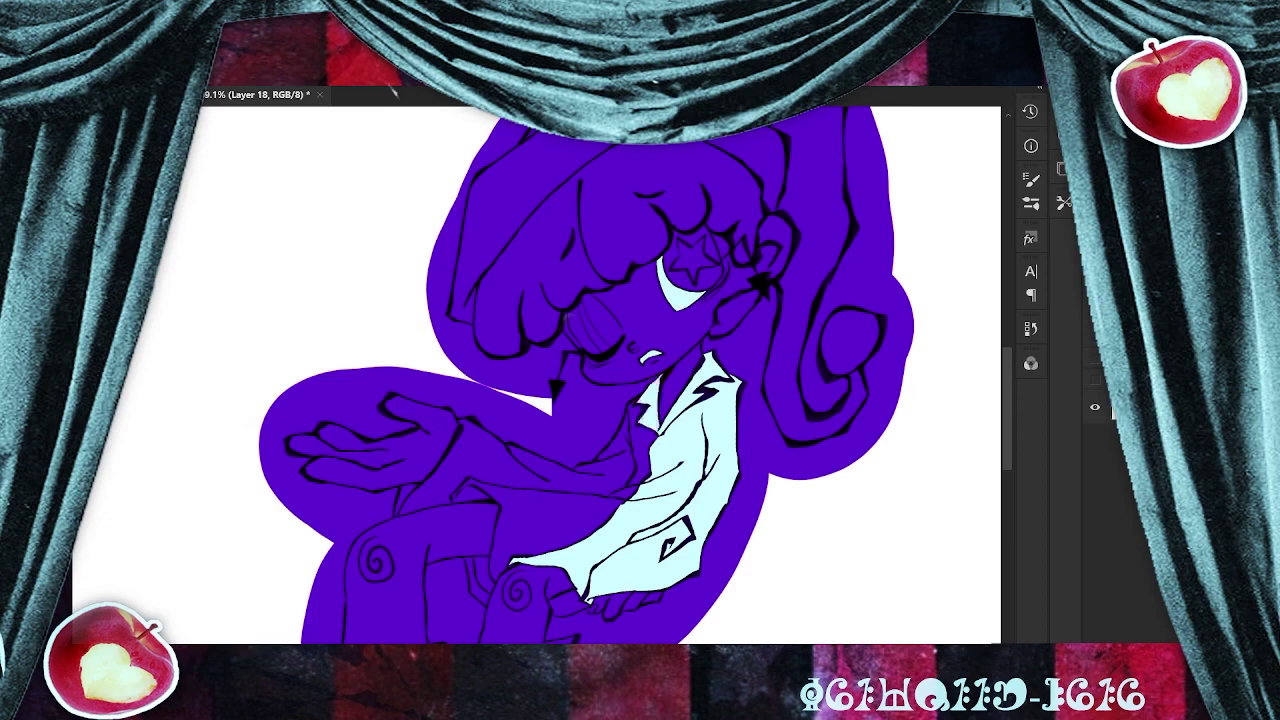
click(638, 450)
click(490, 461)
click(624, 490)
click(530, 530)
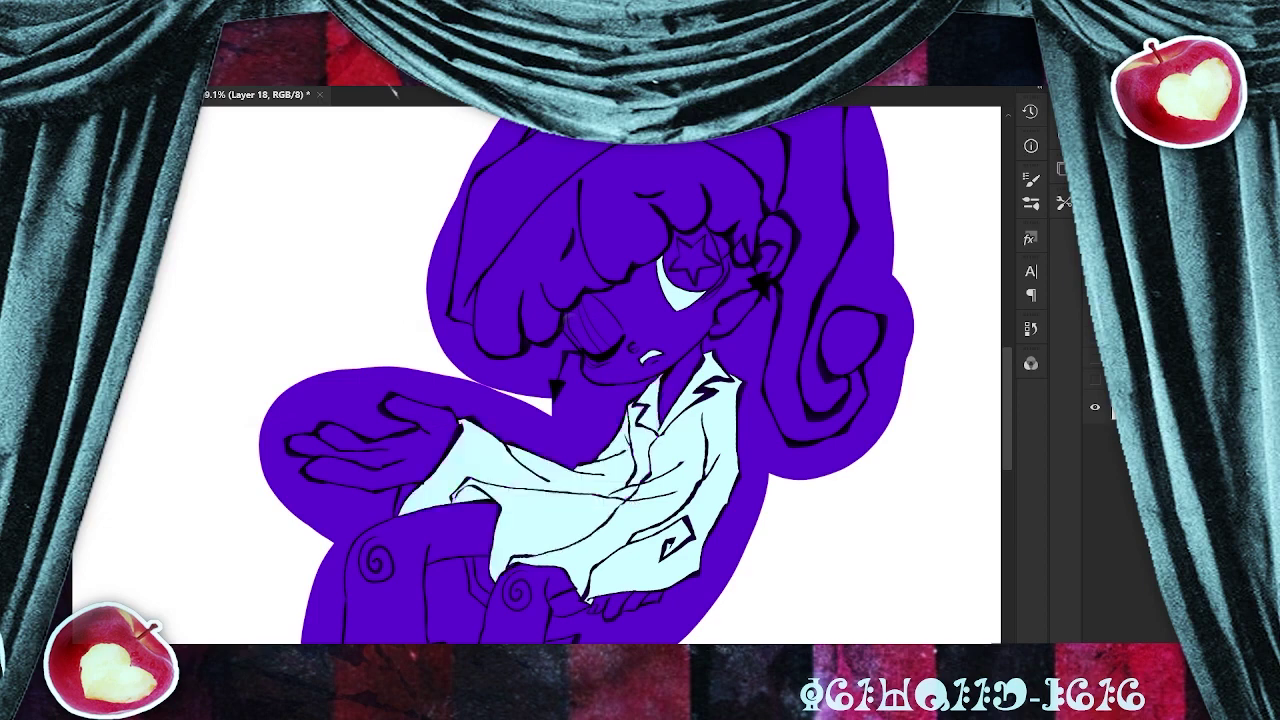
click(485, 572)
click(474, 584)
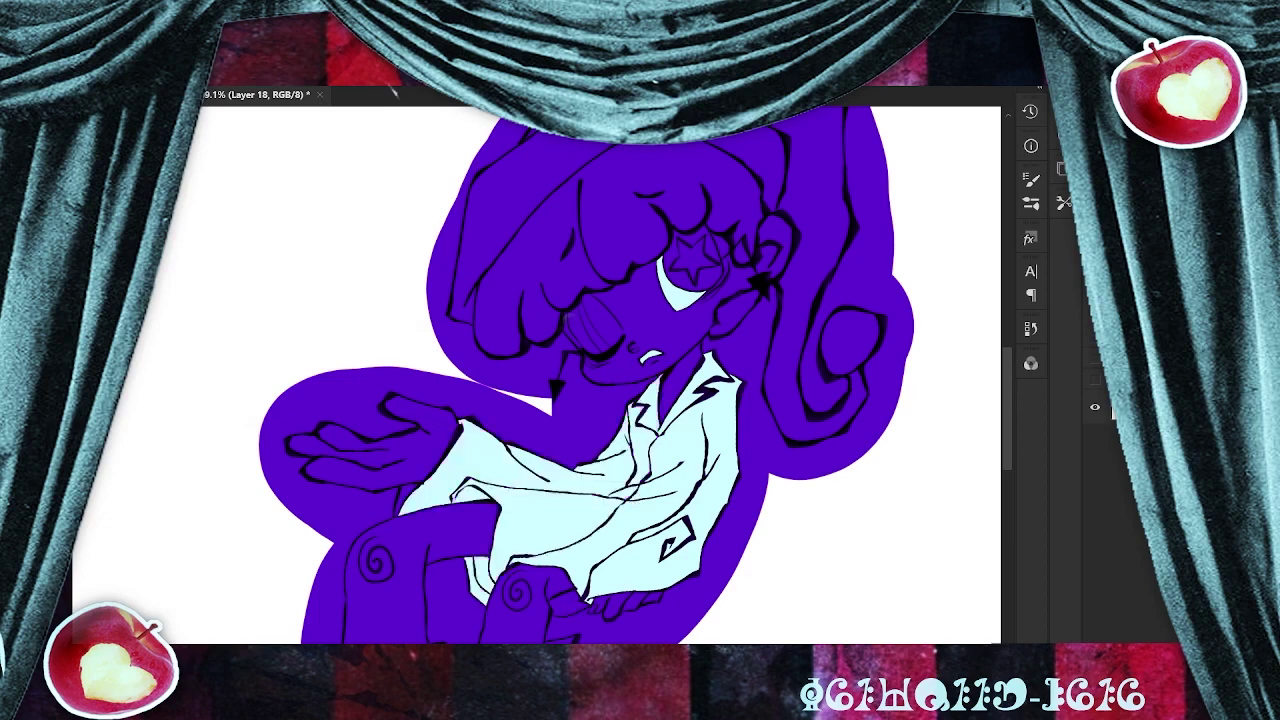
click(568, 605)
key(ctrl+s)
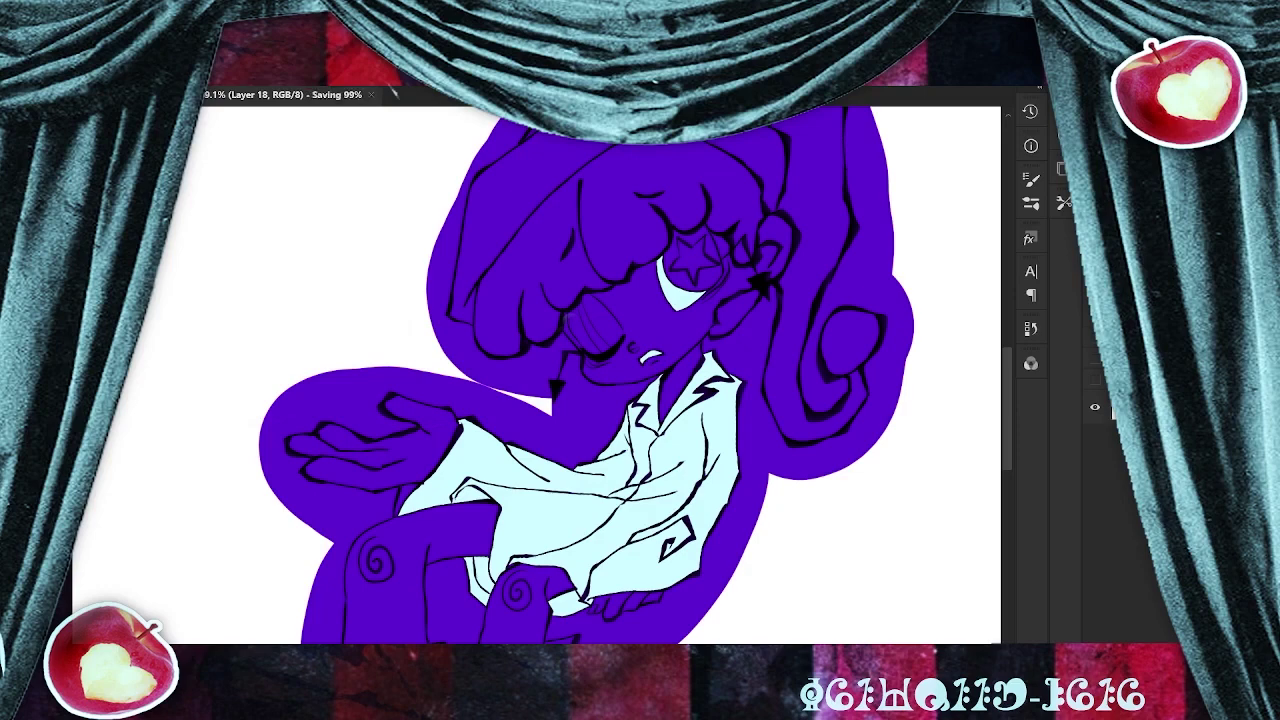
Fill the right-hand boot with orange, touch up the colour at its pointed toe, and save the document.
drag(406, 529, 570, 316)
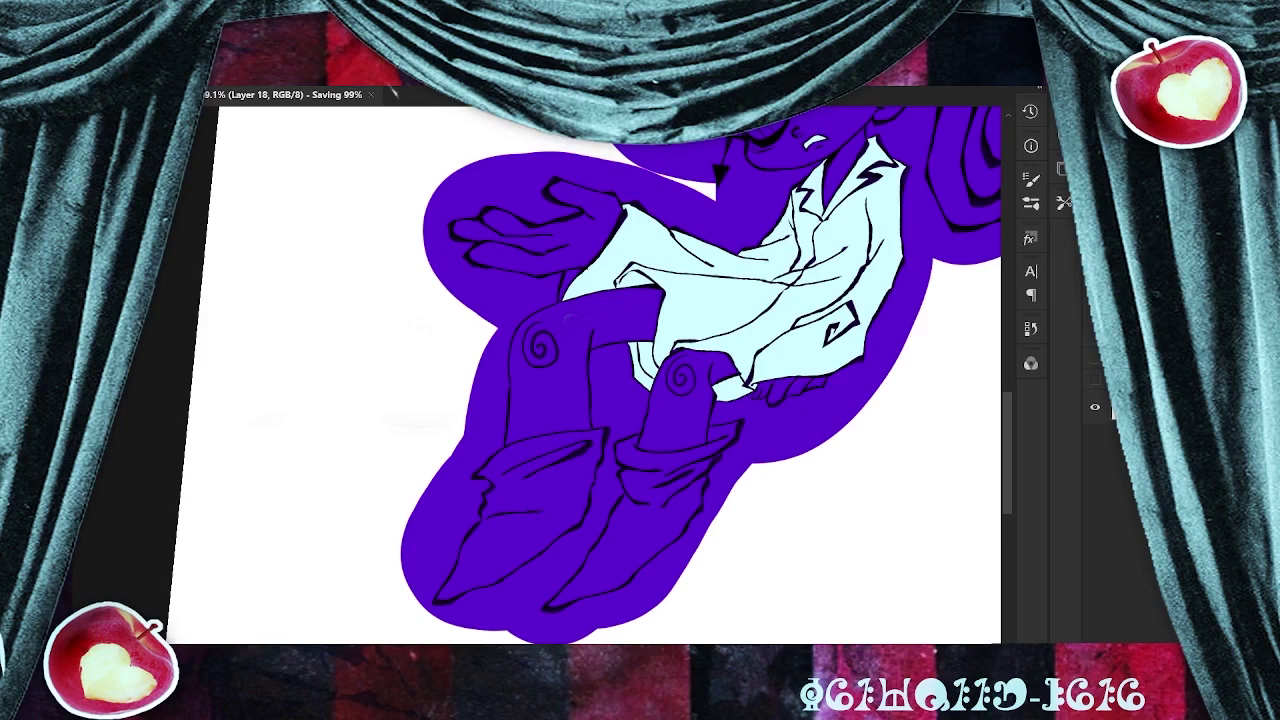
click(670, 536)
key(b)
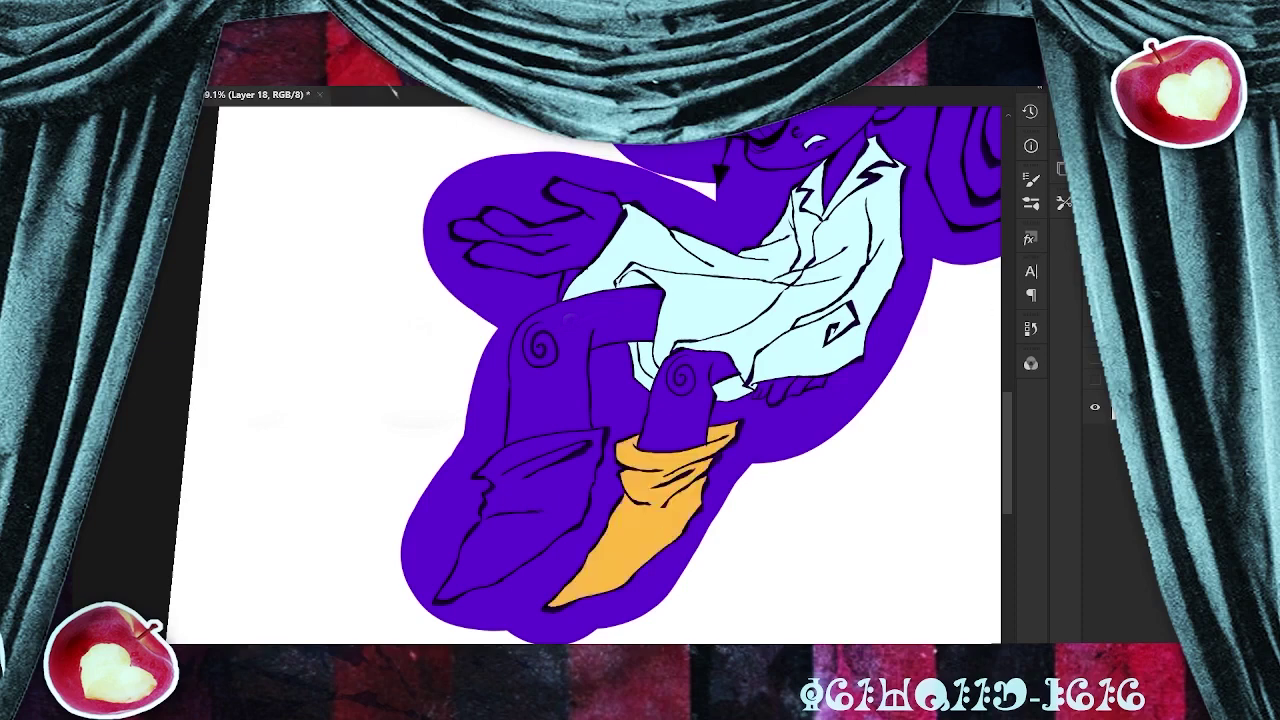
drag(671, 512, 687, 472)
key(ctrl+z)
scroll(744, 455, up, 7)
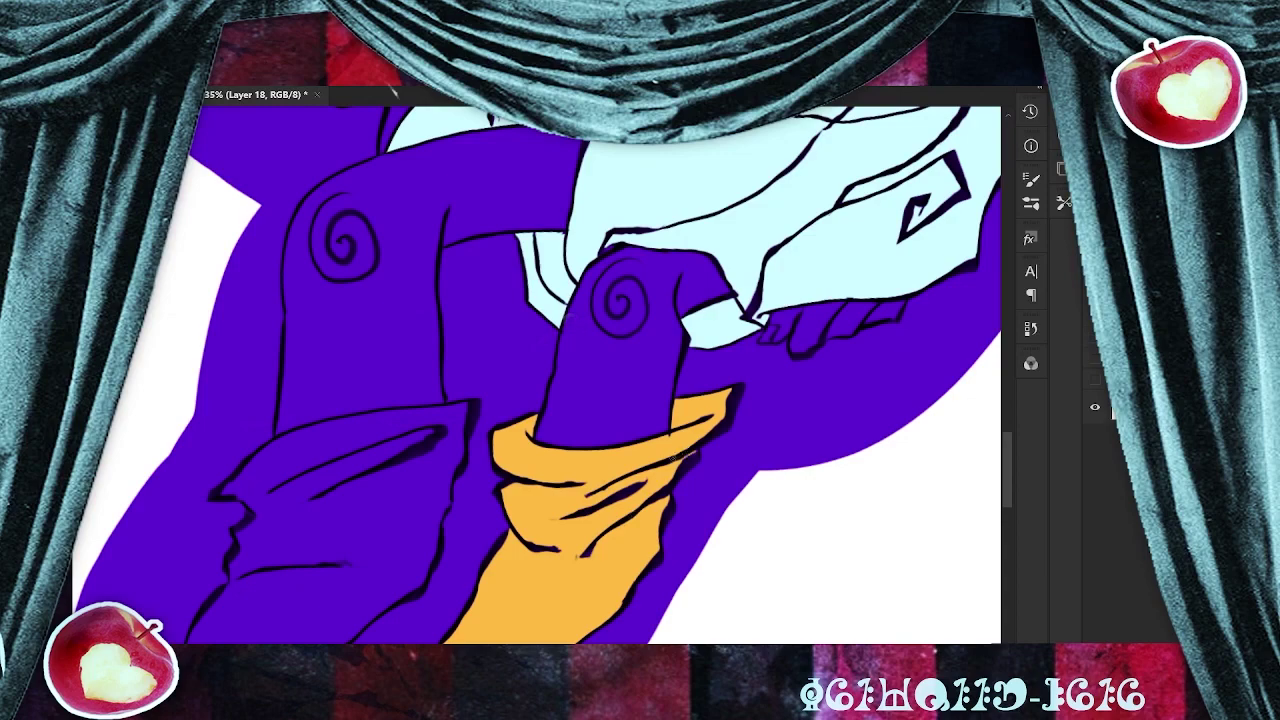
drag(577, 556, 658, 396)
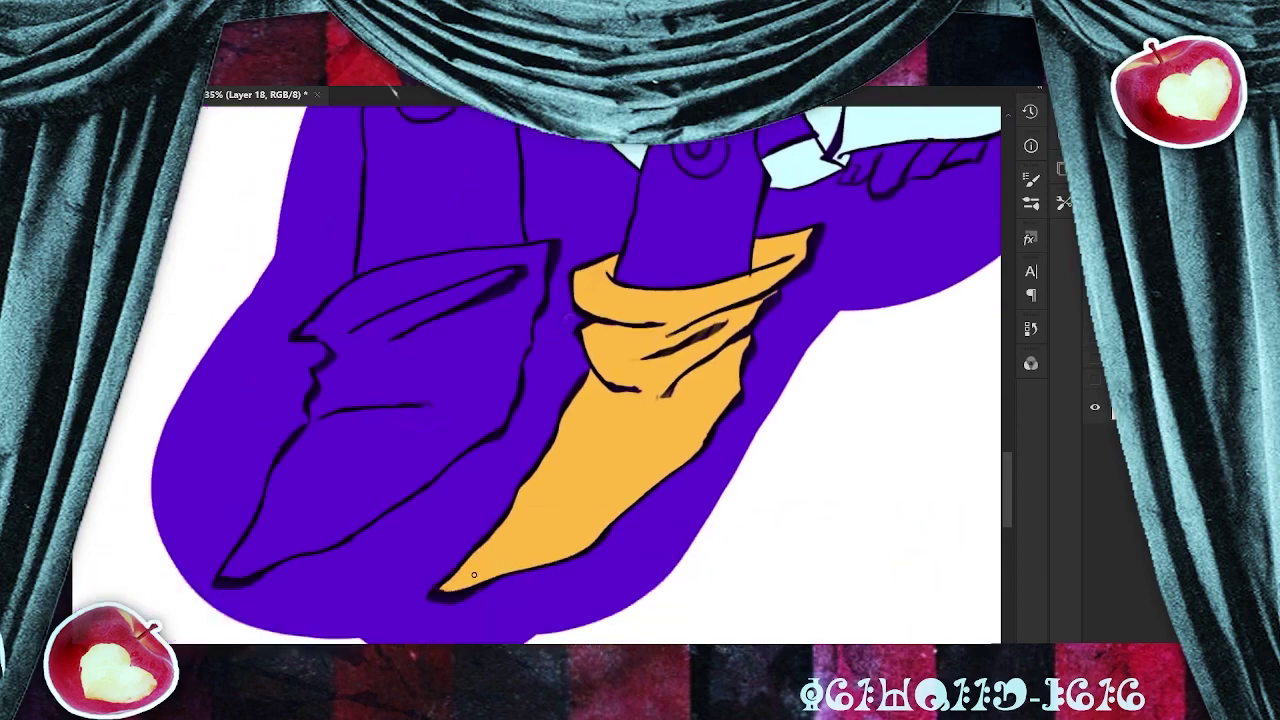
drag(442, 590, 486, 582)
scroll(710, 516, down, 7)
drag(710, 510, 584, 639)
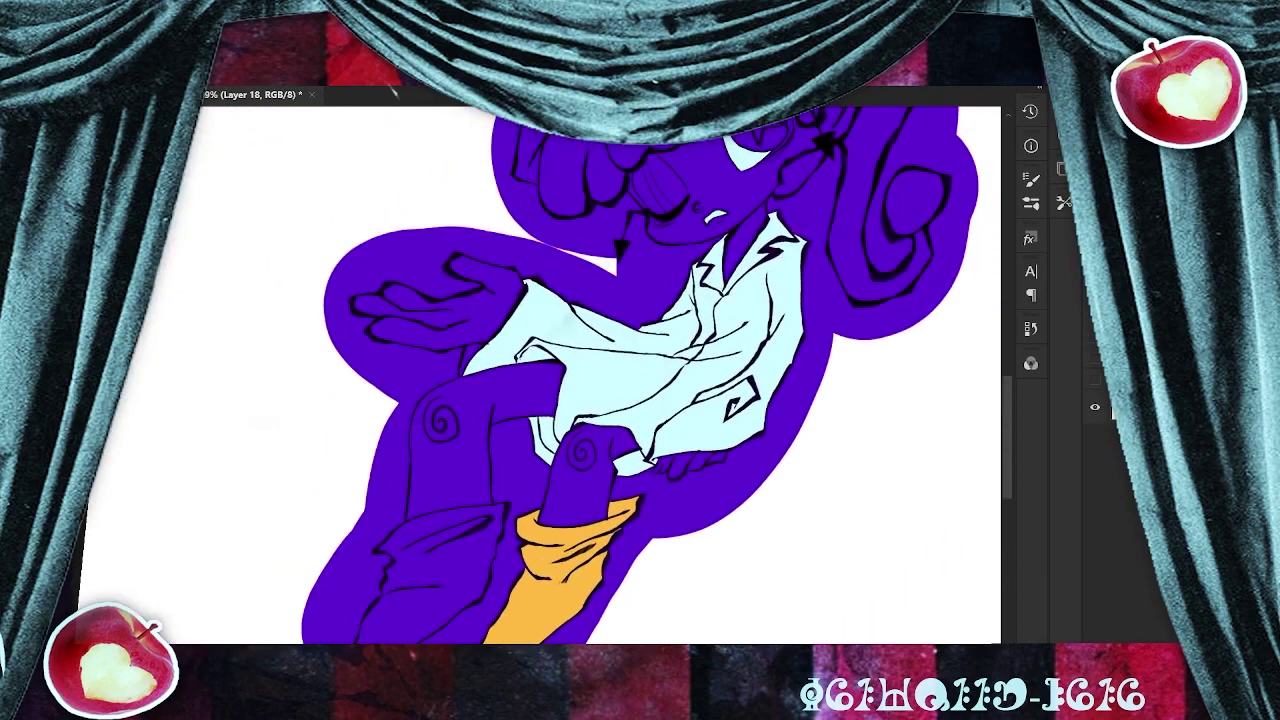
drag(563, 322, 487, 480)
key(ctrl+s)
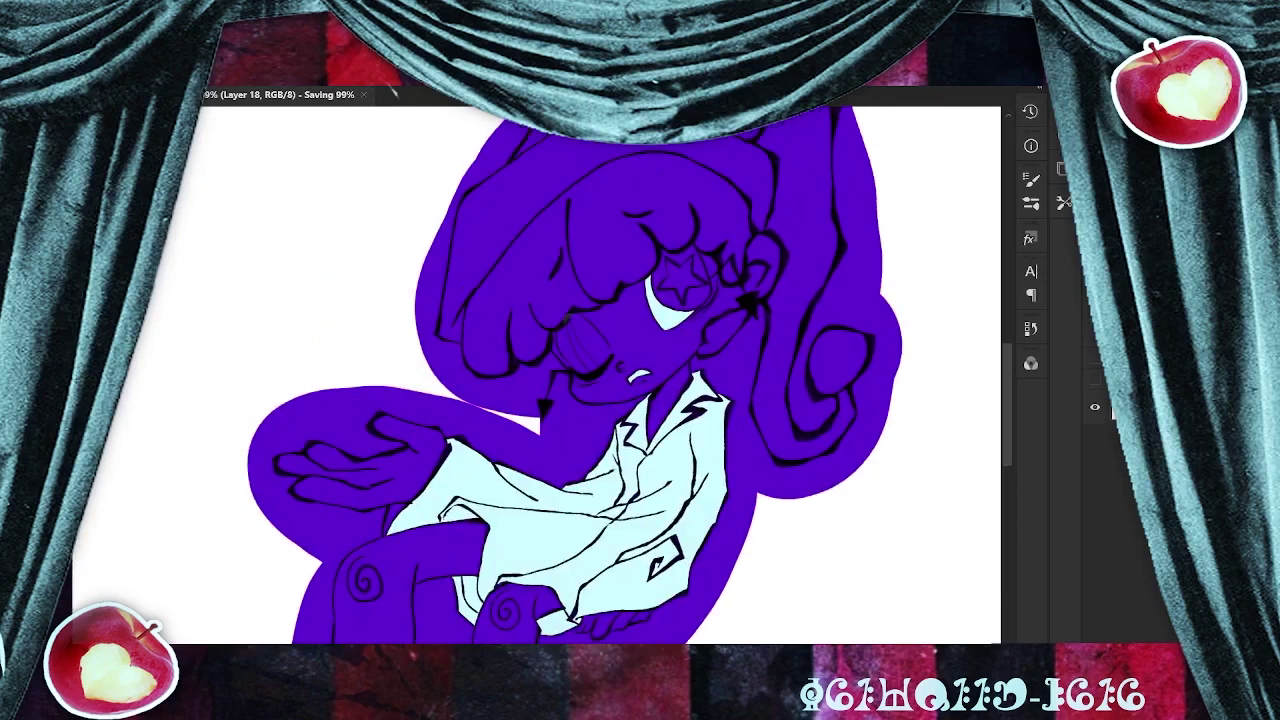
Fill the star in the open eye with yellow and save the document.
click(699, 283)
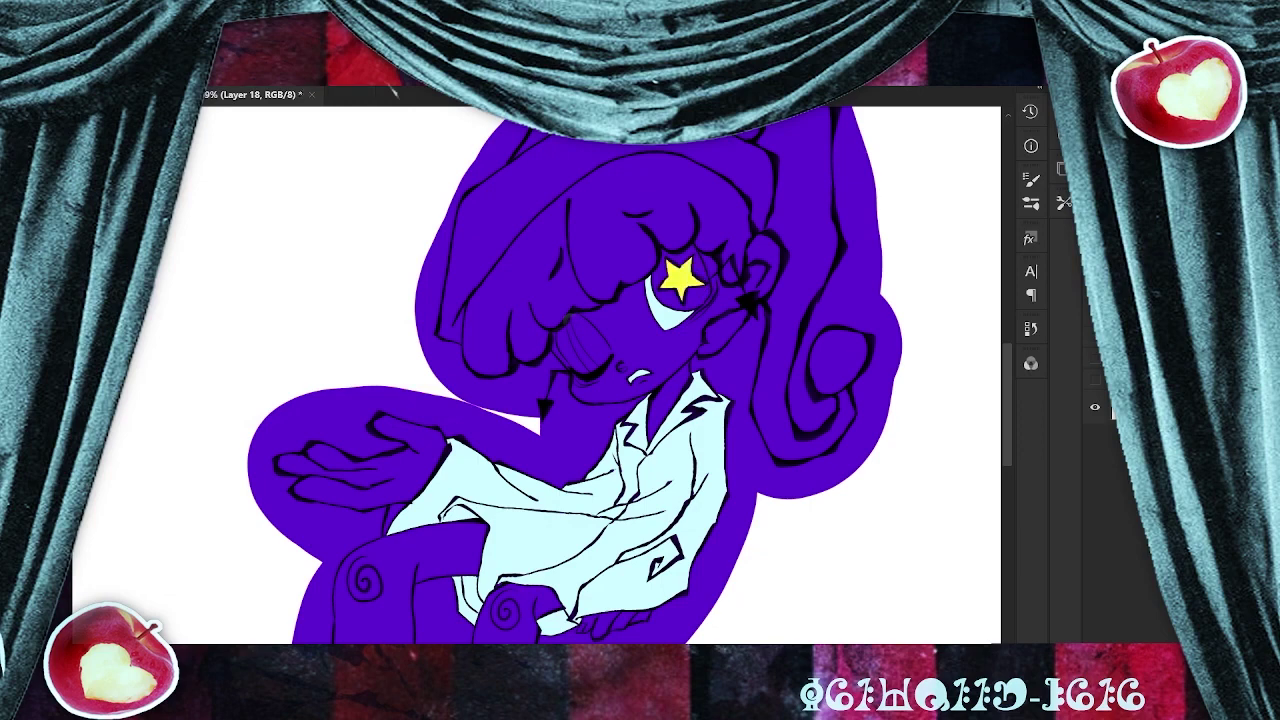
key(ctrl+s)
Try a light blue fill on the nightcap and compare it against the coloured castle background.
scroll(706, 571, down, 3)
scroll(859, 354, up, 6)
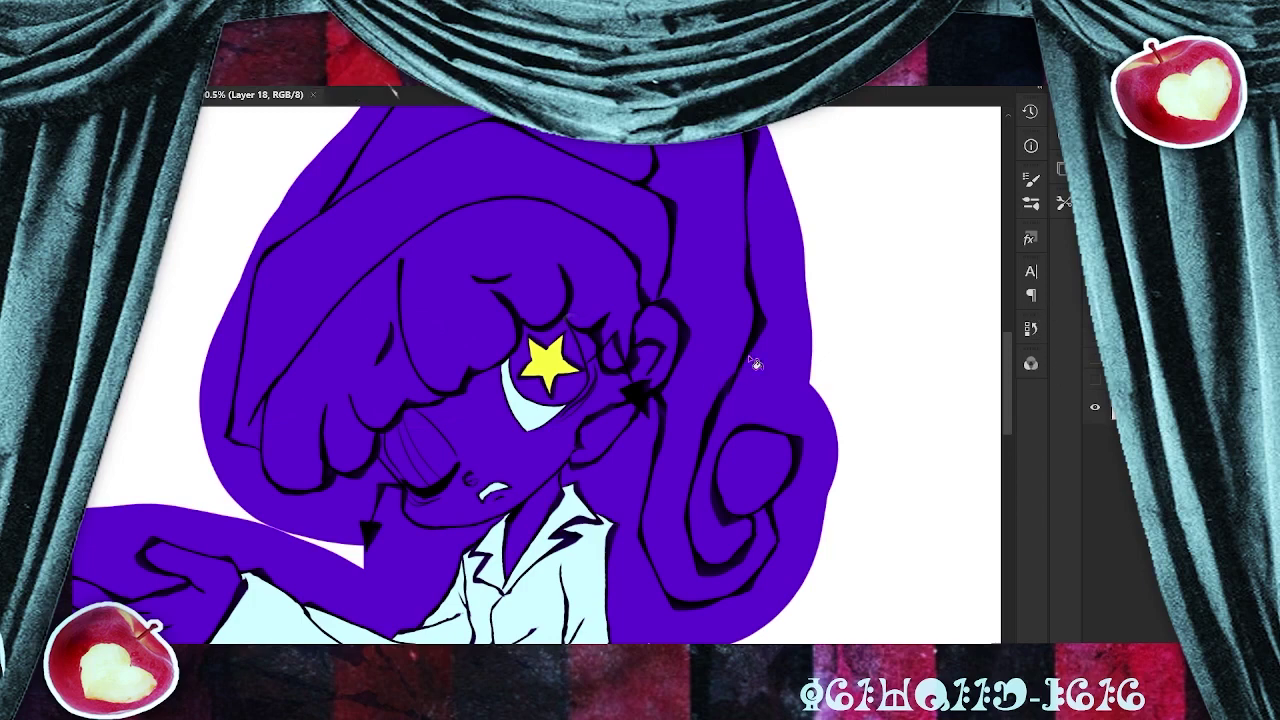
scroll(756, 363, down, 4)
scroll(756, 363, up, 2)
scroll(718, 402, down, 1)
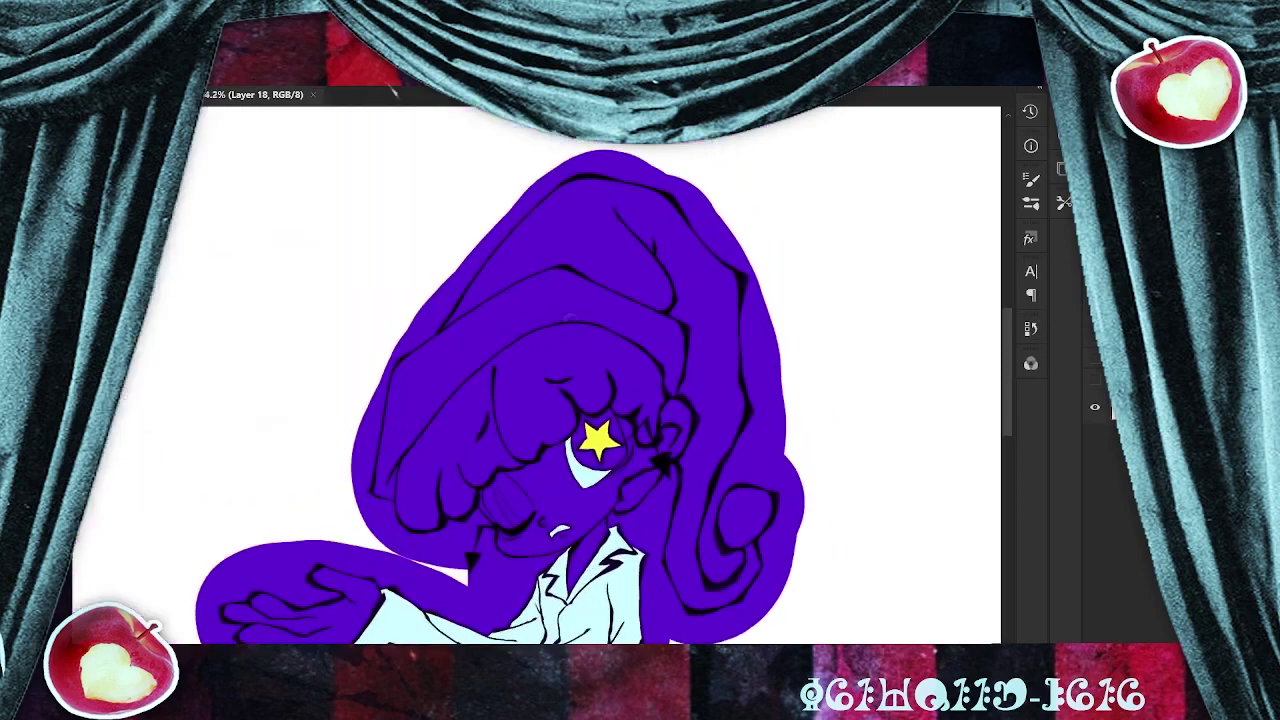
click(718, 402)
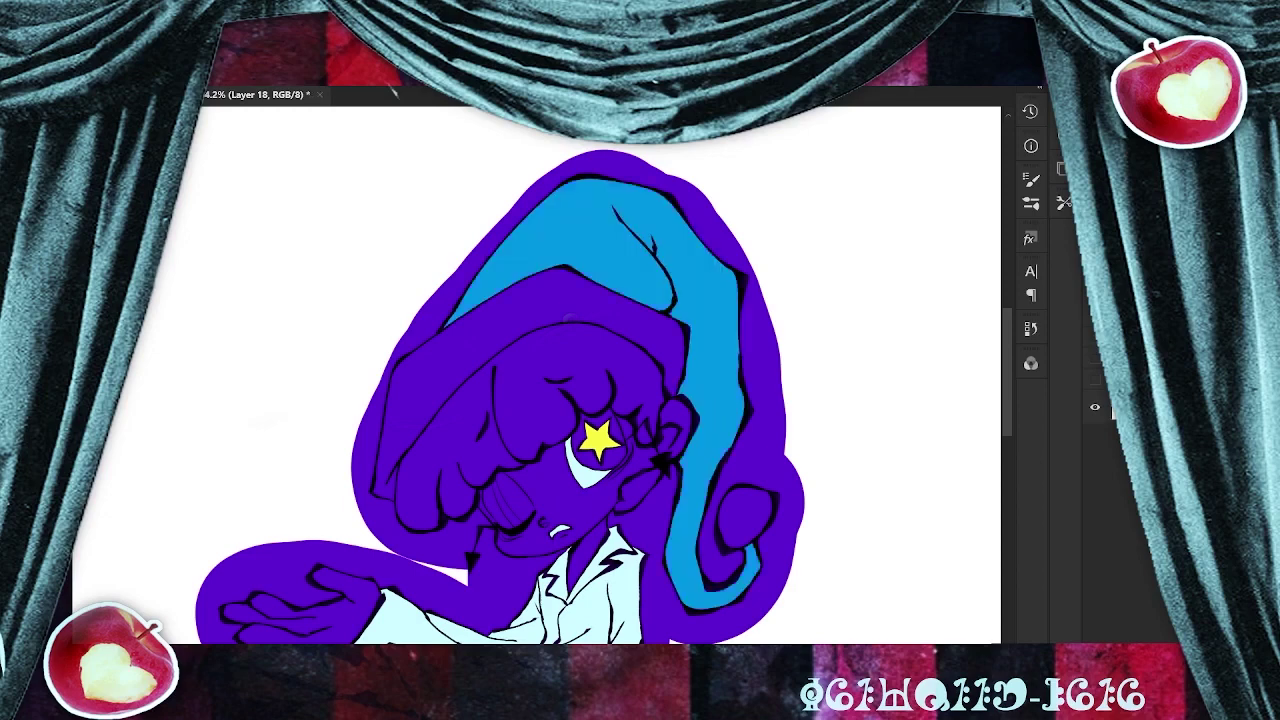
click(1095, 383)
click(1095, 383)
click(1096, 359)
scroll(922, 541, down, 4)
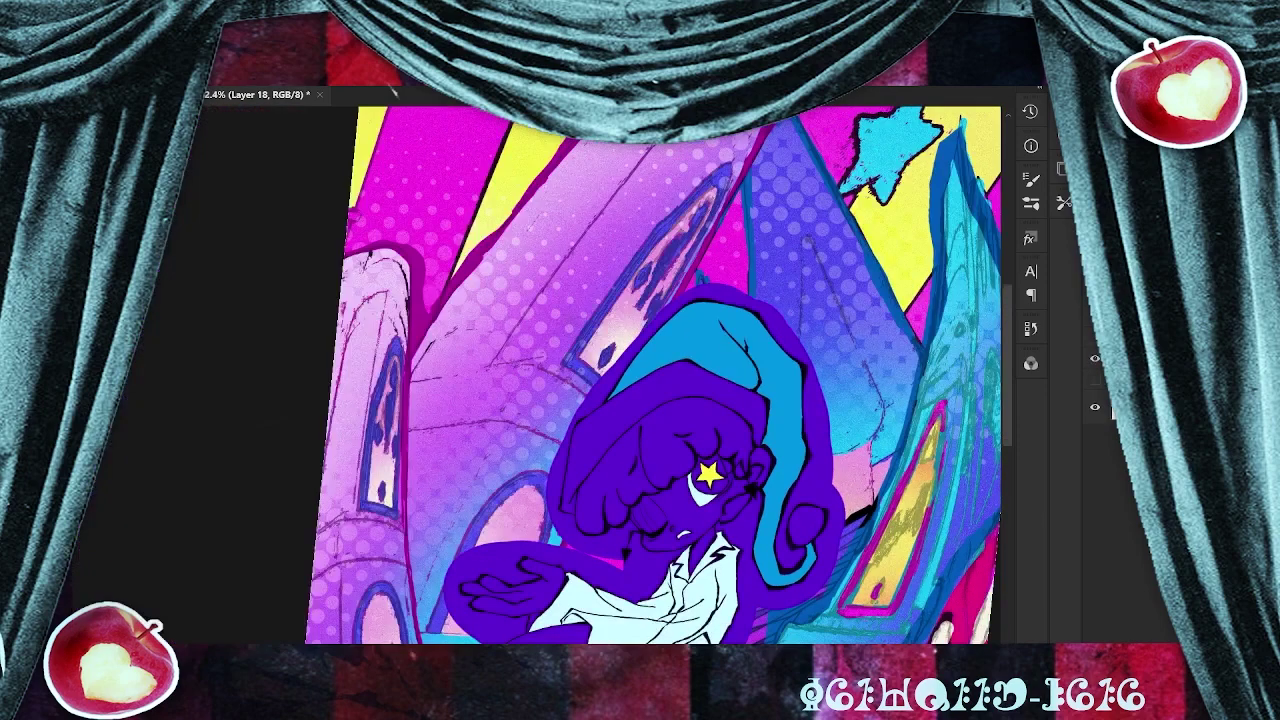
drag(701, 127, 606, 183)
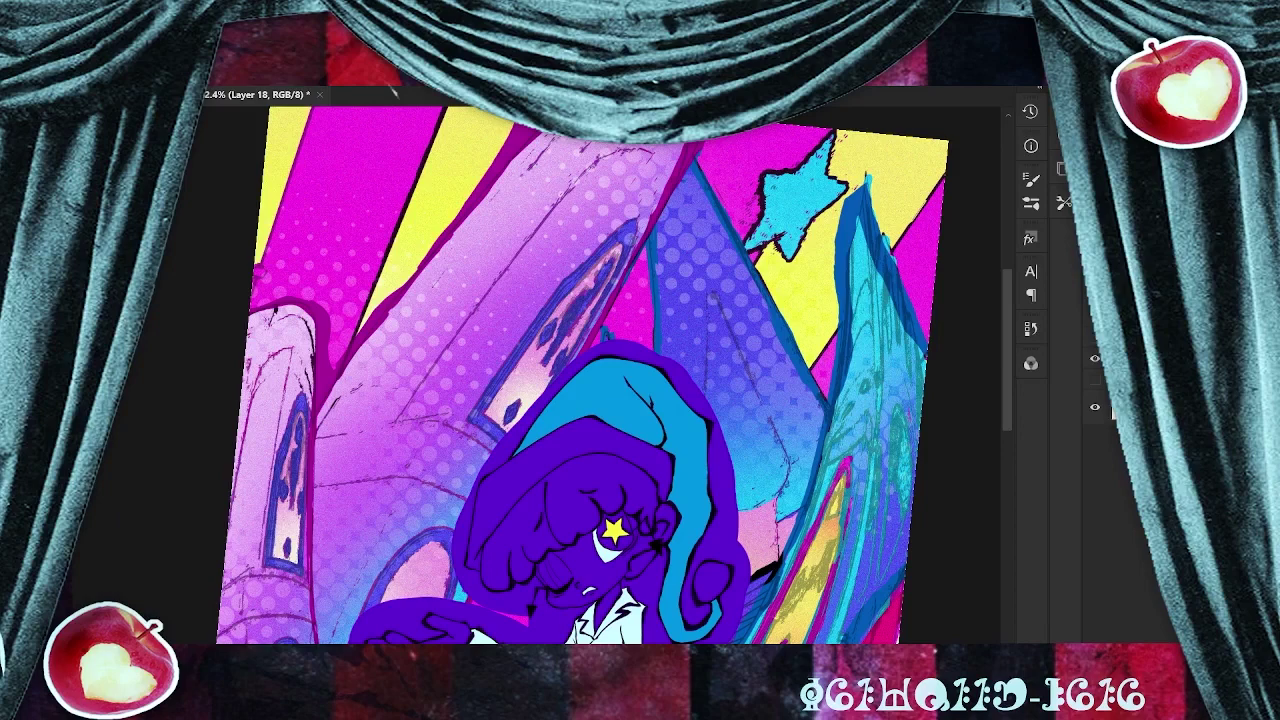
Hide the background and recolour the nightcap through several blue shades, settling on a medium violet-blue.
click(1094, 358)
click(706, 430)
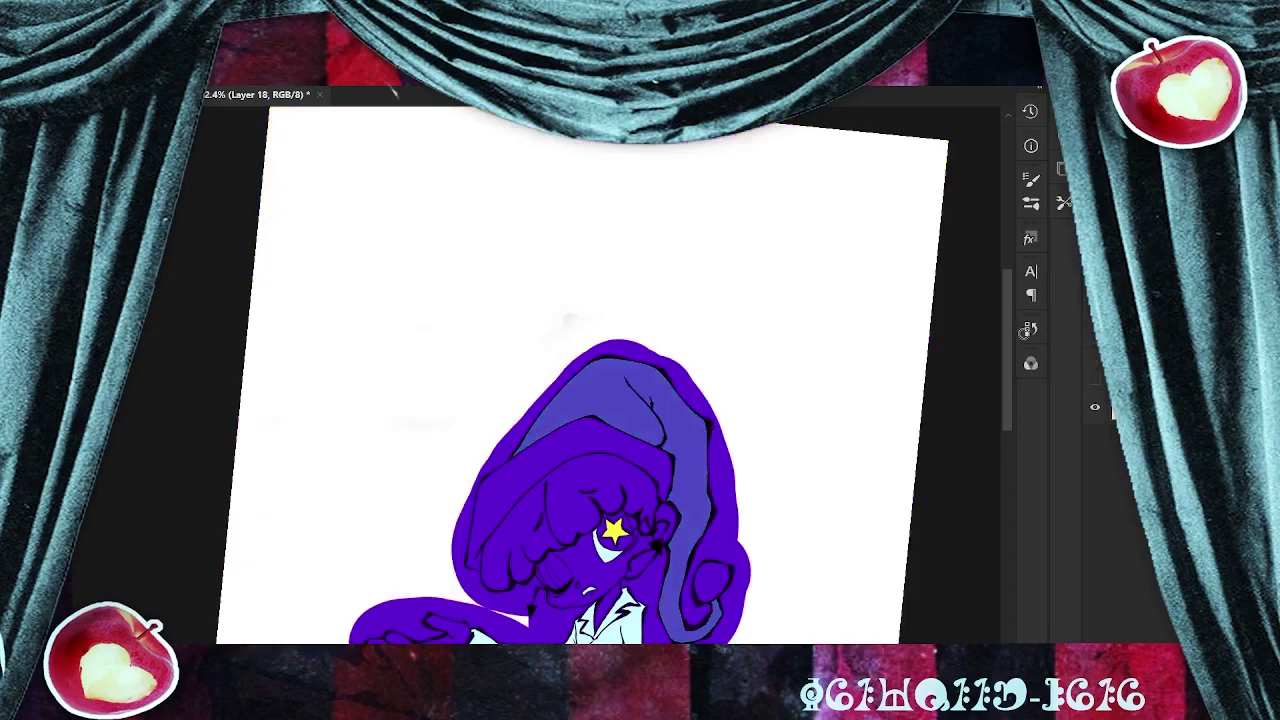
click(696, 446)
key(ctrl+s)
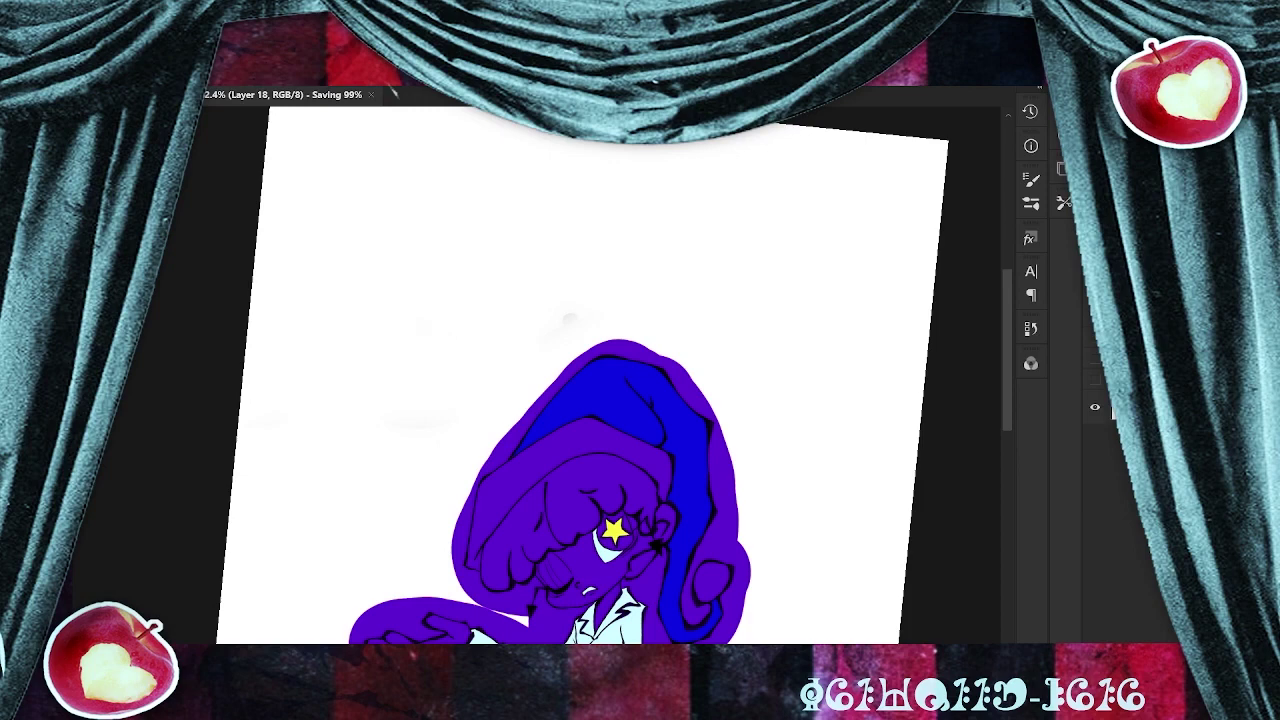
click(695, 445)
Fill the nightcap's brim and the shirt collar with light pink and save the document.
drag(540, 464, 577, 305)
scroll(576, 305, up, 2)
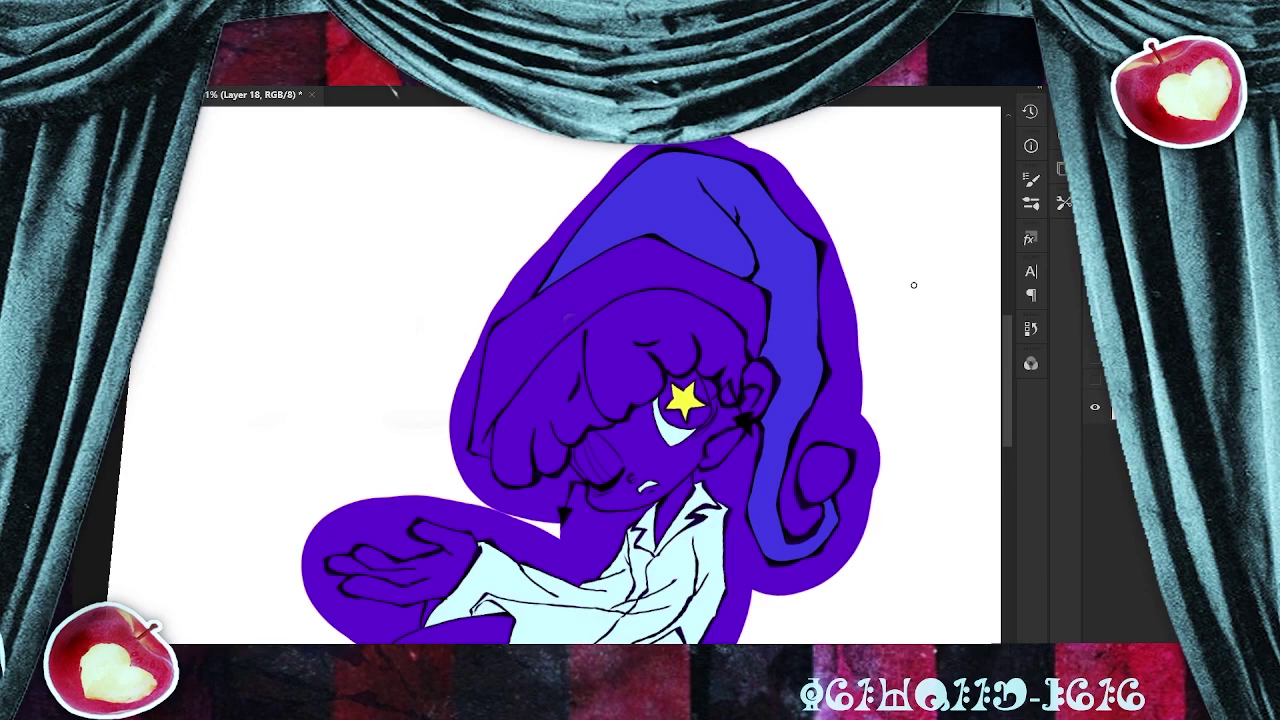
click(747, 305)
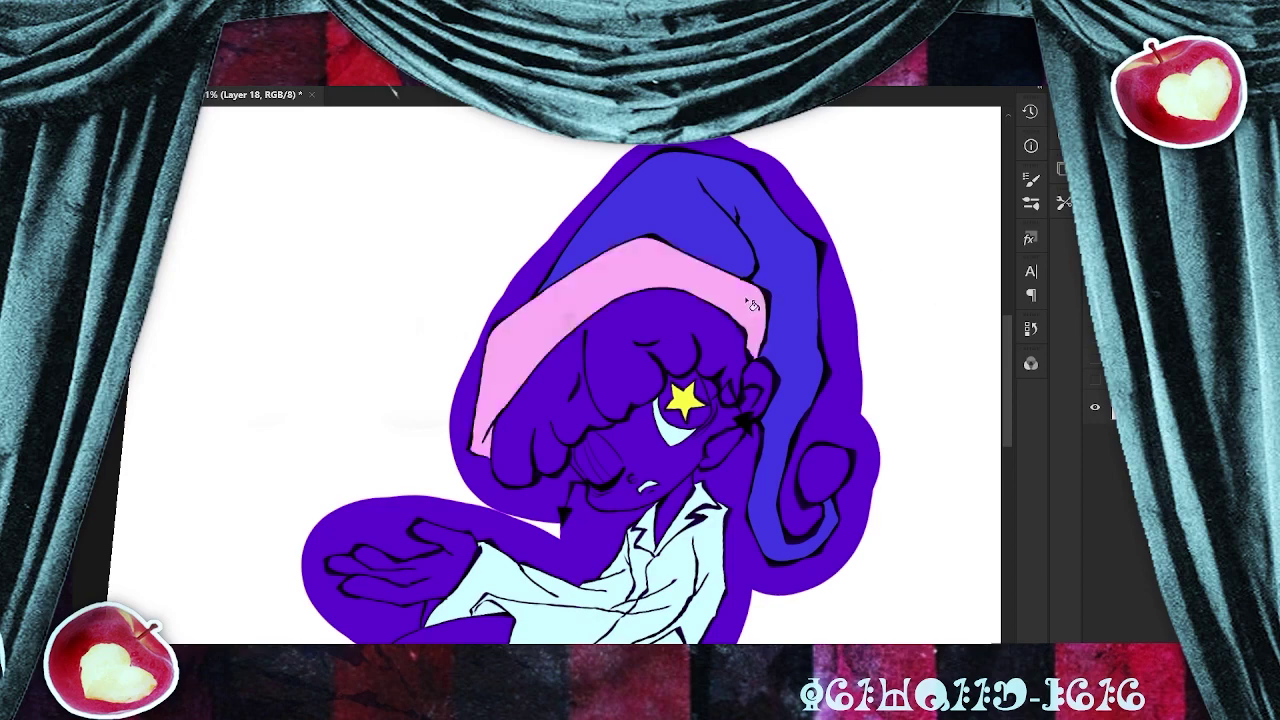
click(698, 520)
click(647, 530)
scroll(647, 530, down, 4)
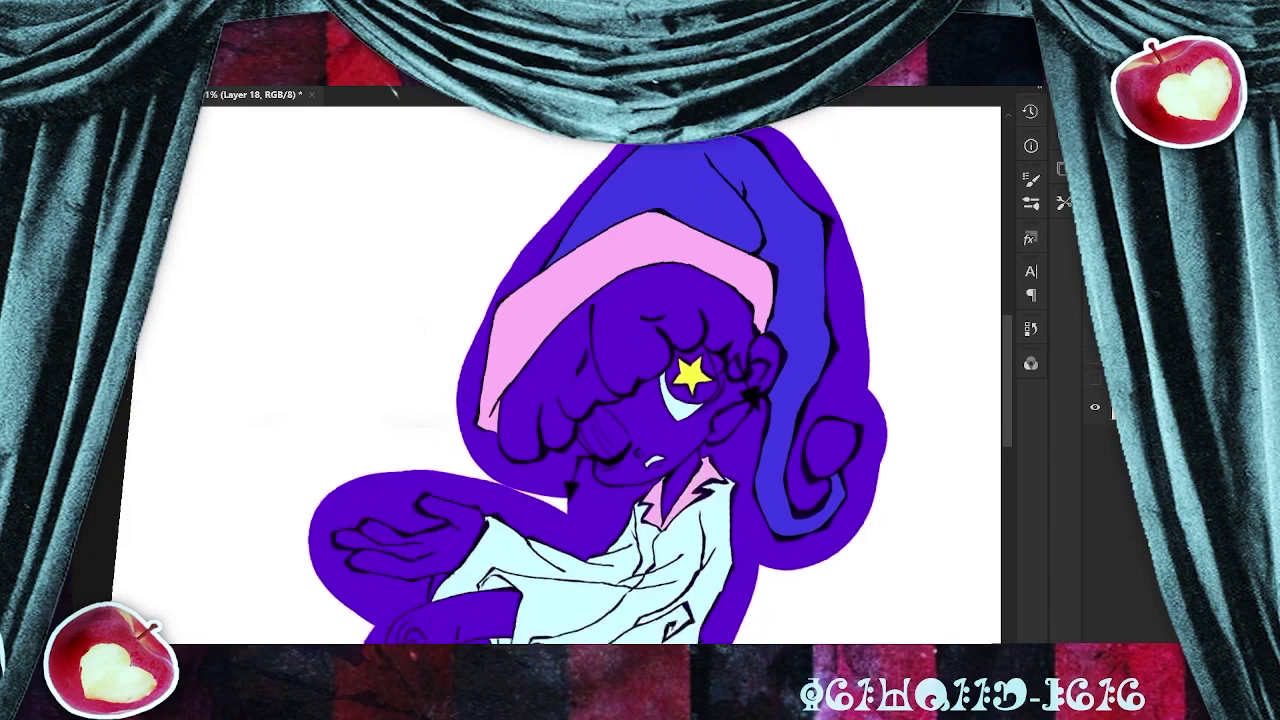
key(ctrl+s)
Check the purple sketch briefly, hide it, and show the coloured background behind the figure to compare colours.
scroll(855, 585, up, 3)
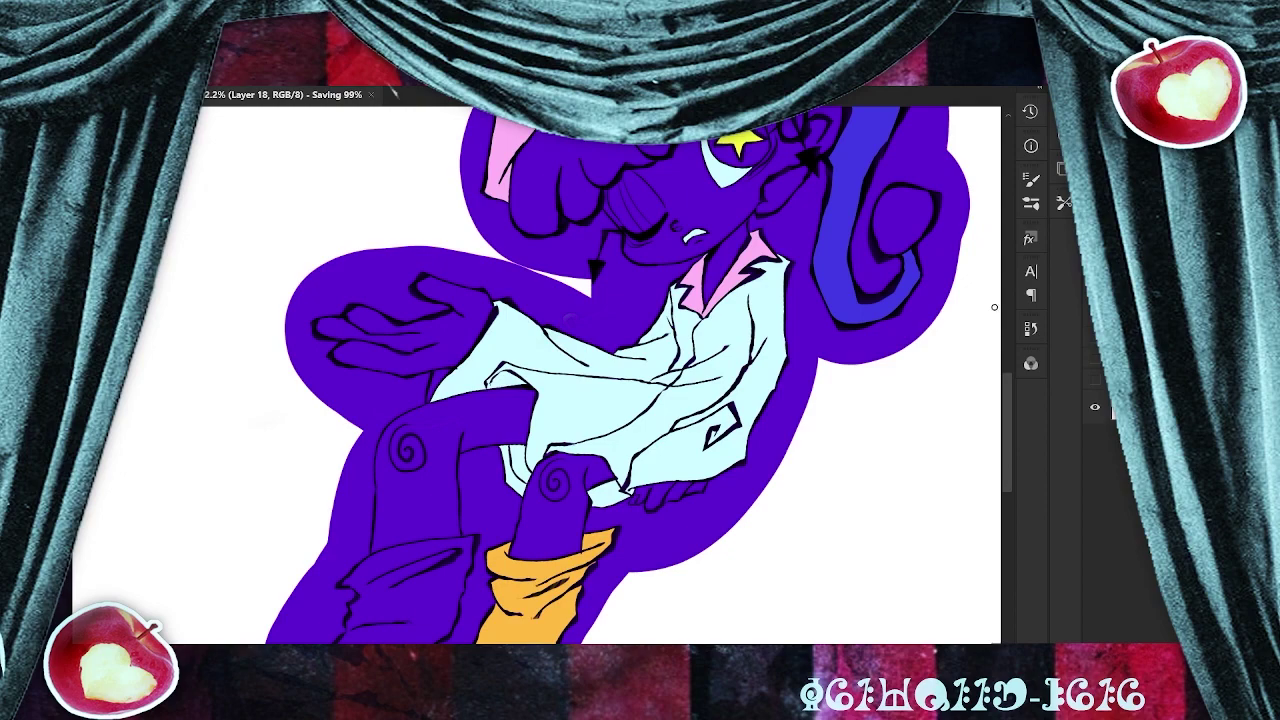
click(1094, 338)
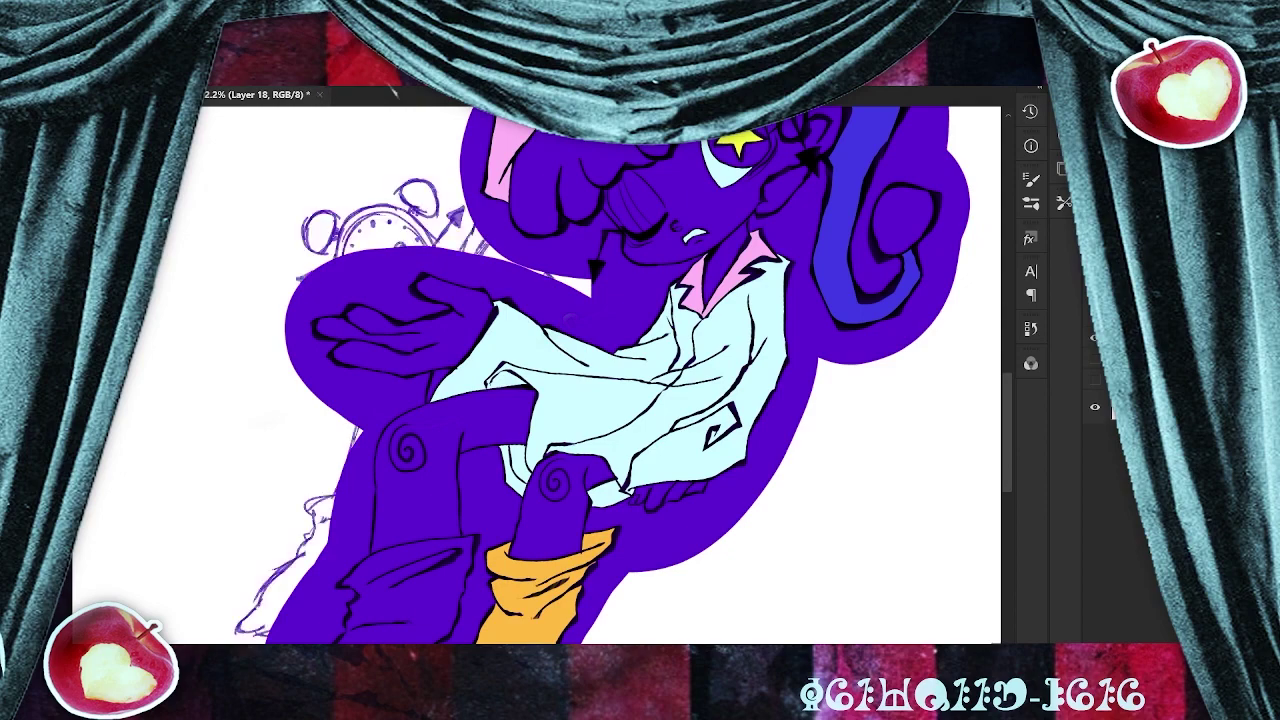
click(1094, 344)
click(1097, 359)
scroll(757, 612, down, 4)
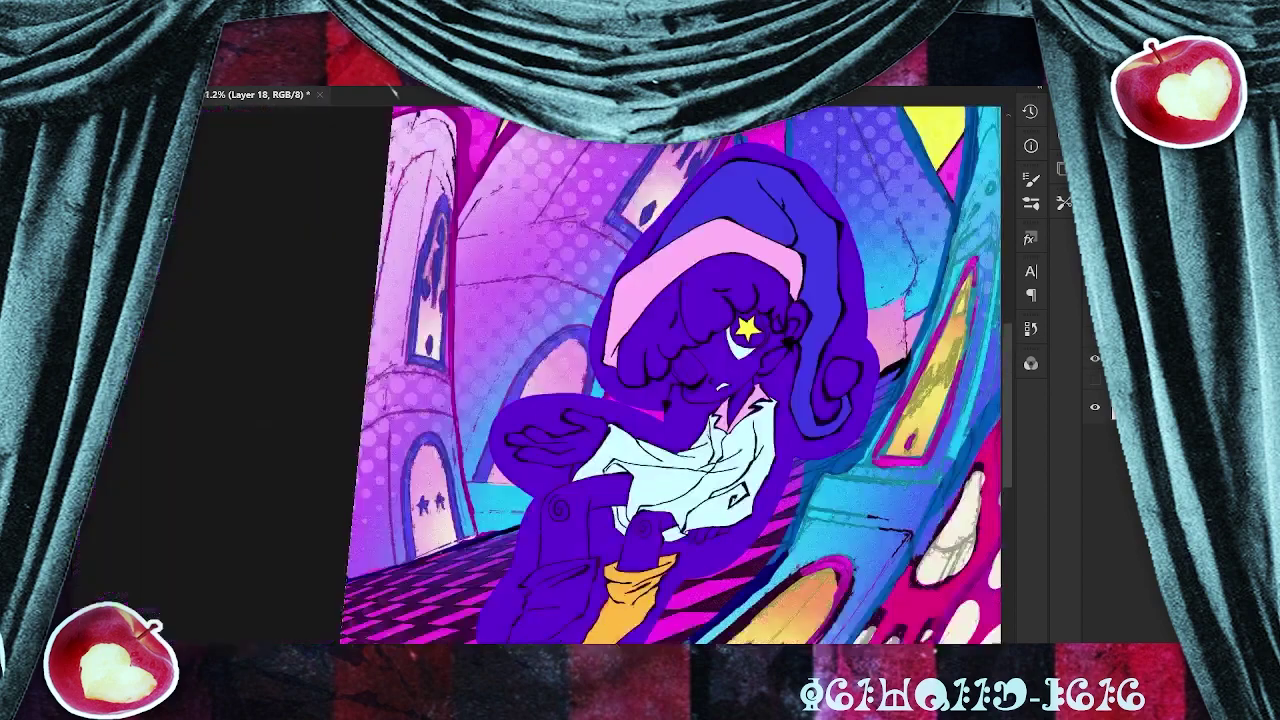
drag(757, 618, 729, 640)
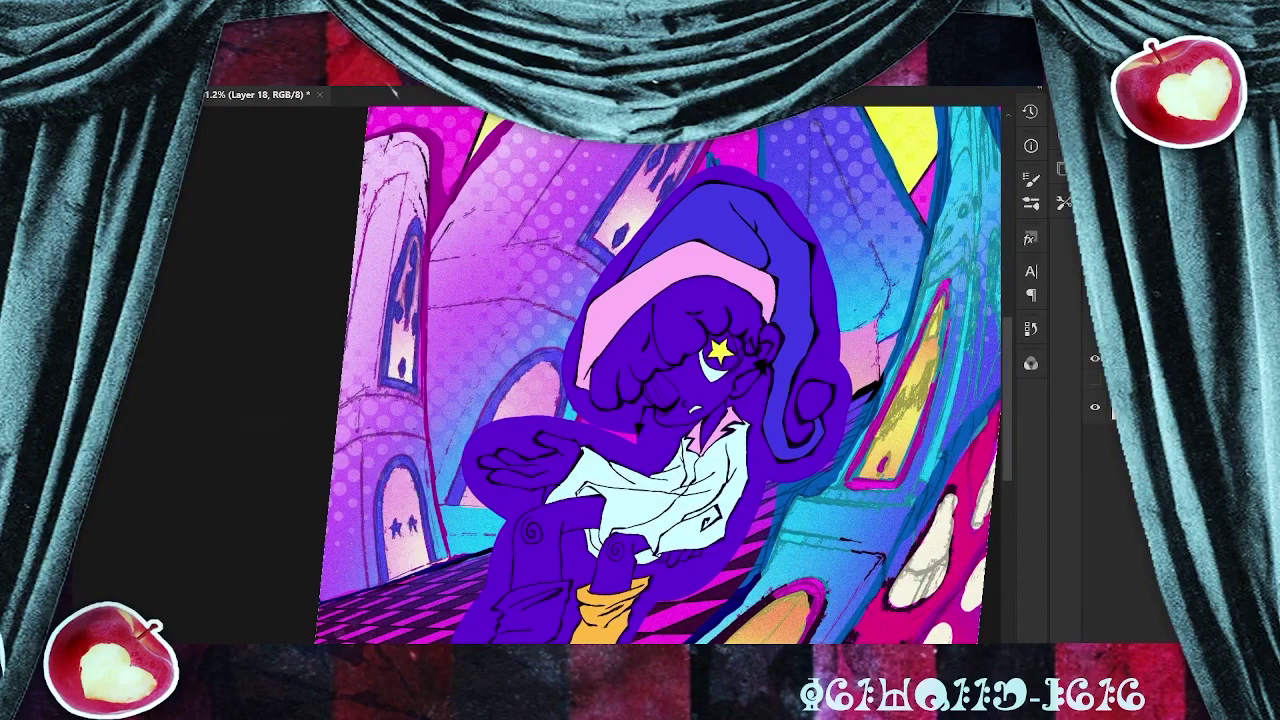
Try a bright purple fill on the nightcap's brim, undo it, and fill the left-hand boot with a medium purple.
click(704, 262)
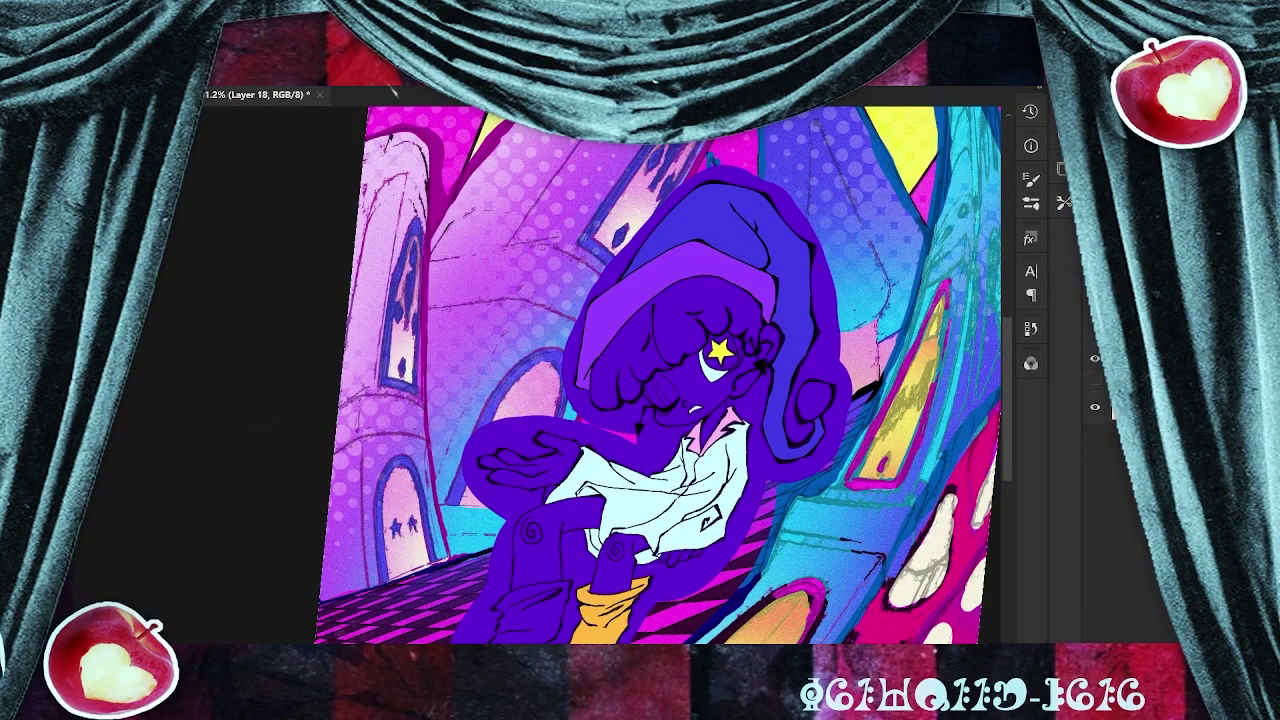
key(ctrl+z)
click(550, 628)
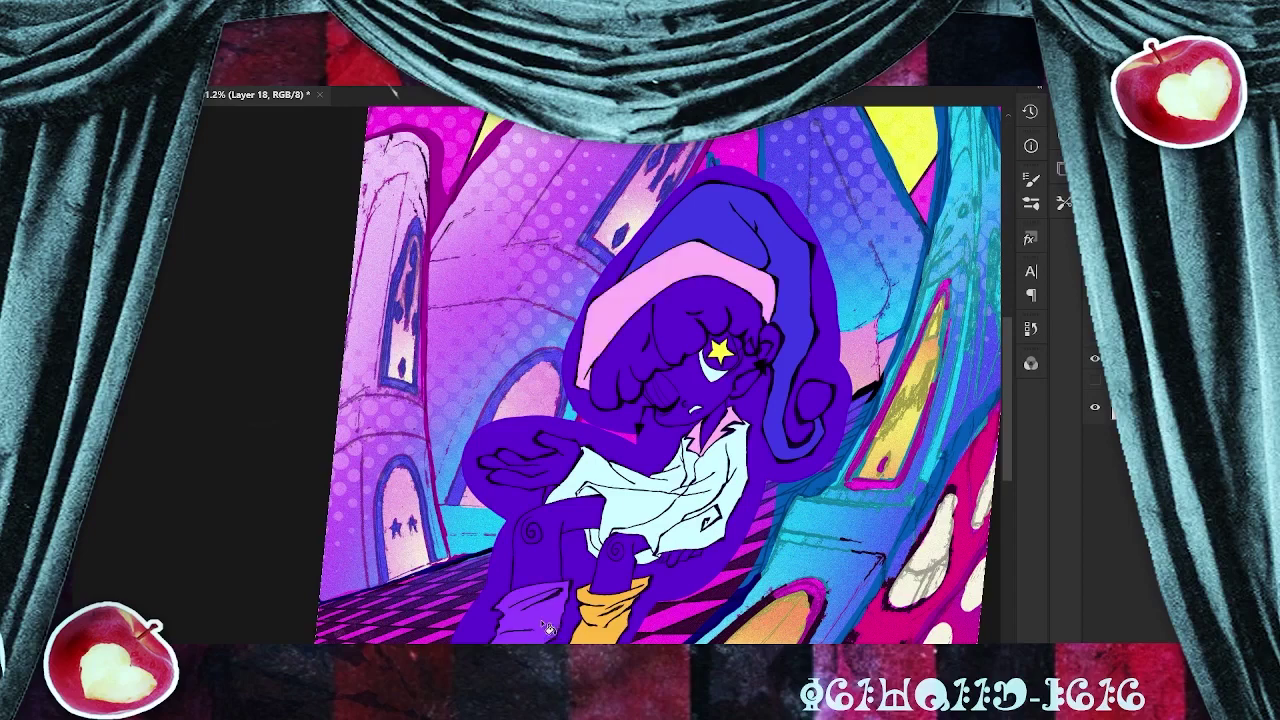
Fill the nightcap's pom-pom with bright magenta-purple, refill the collar with the shirt's pale cyan, and save the document.
key(ctrl+s)
click(825, 397)
key(ctrl+s)
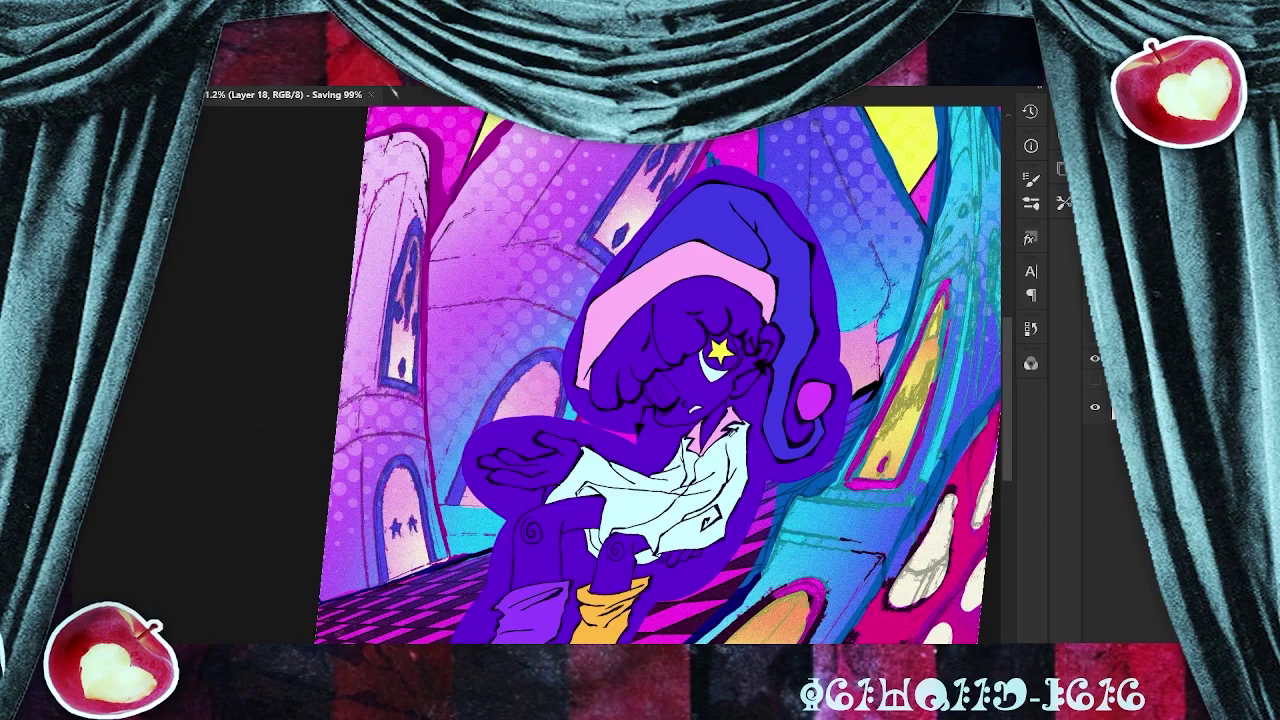
click(731, 431)
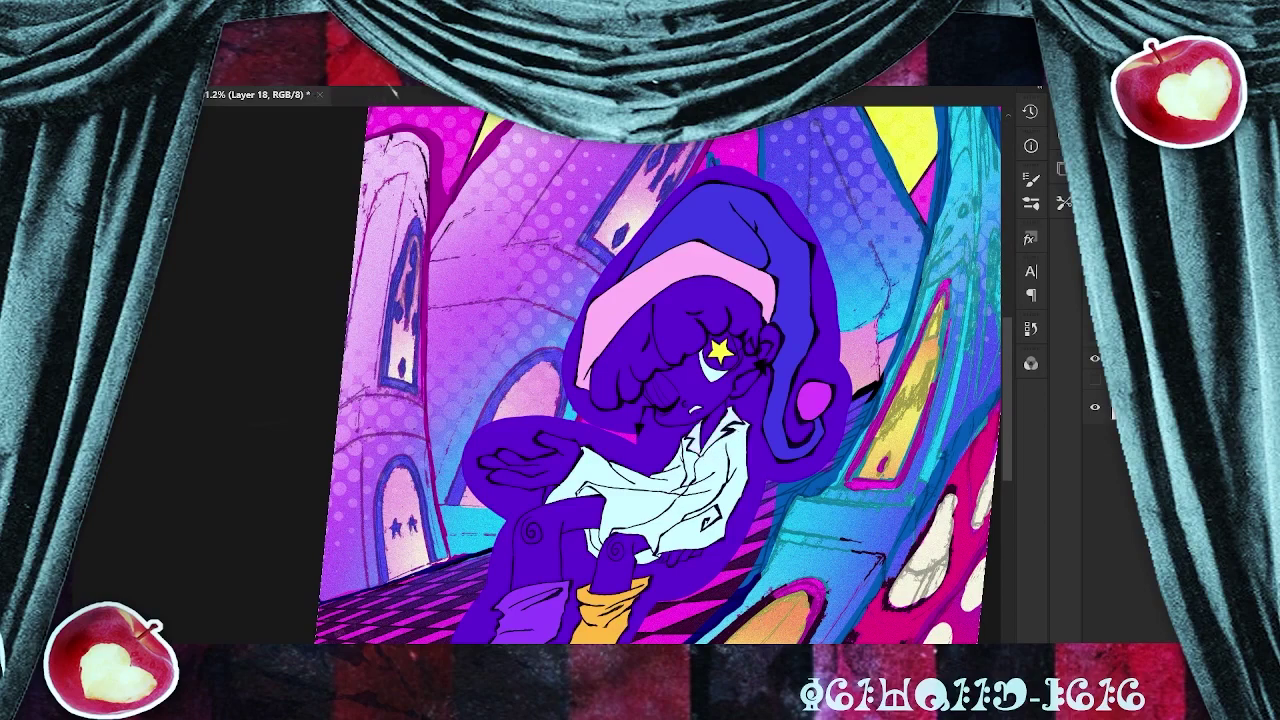
key(ctrl+s)
Fill the open eye's iris around the yellow star with medium blue.
drag(731, 431, 629, 540)
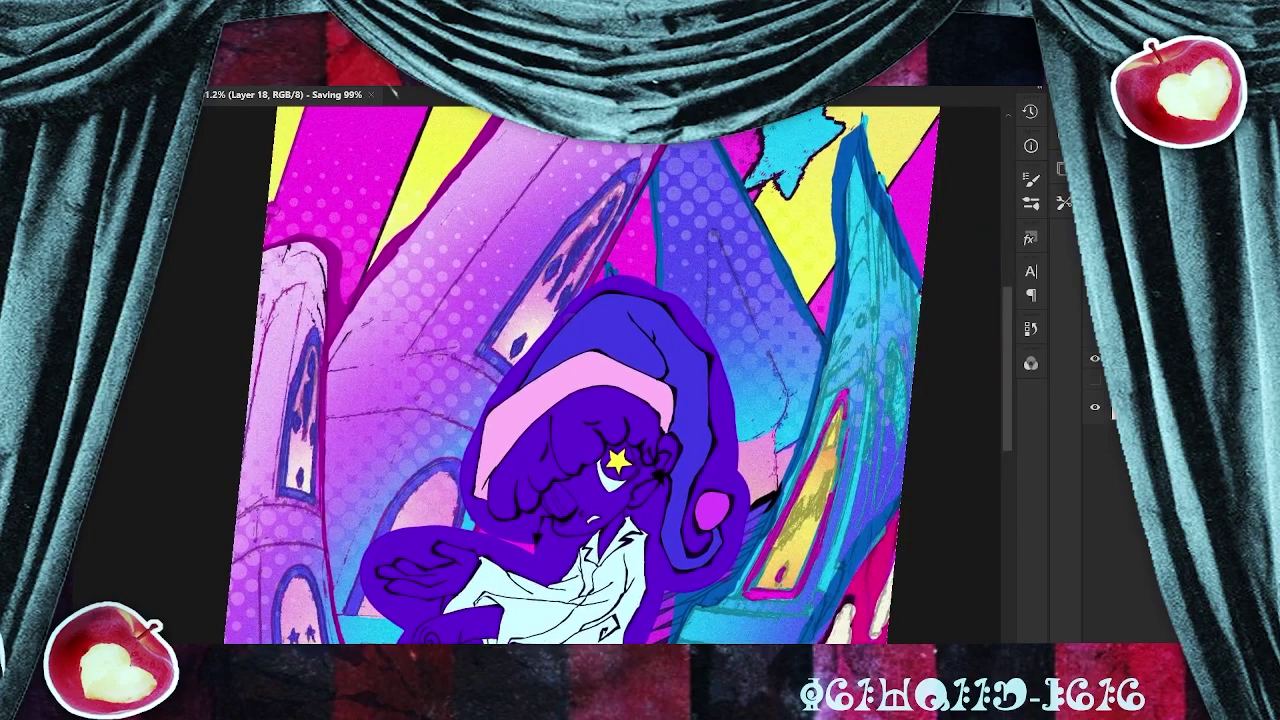
key(ctrl+plus)
key(ctrl+plus)
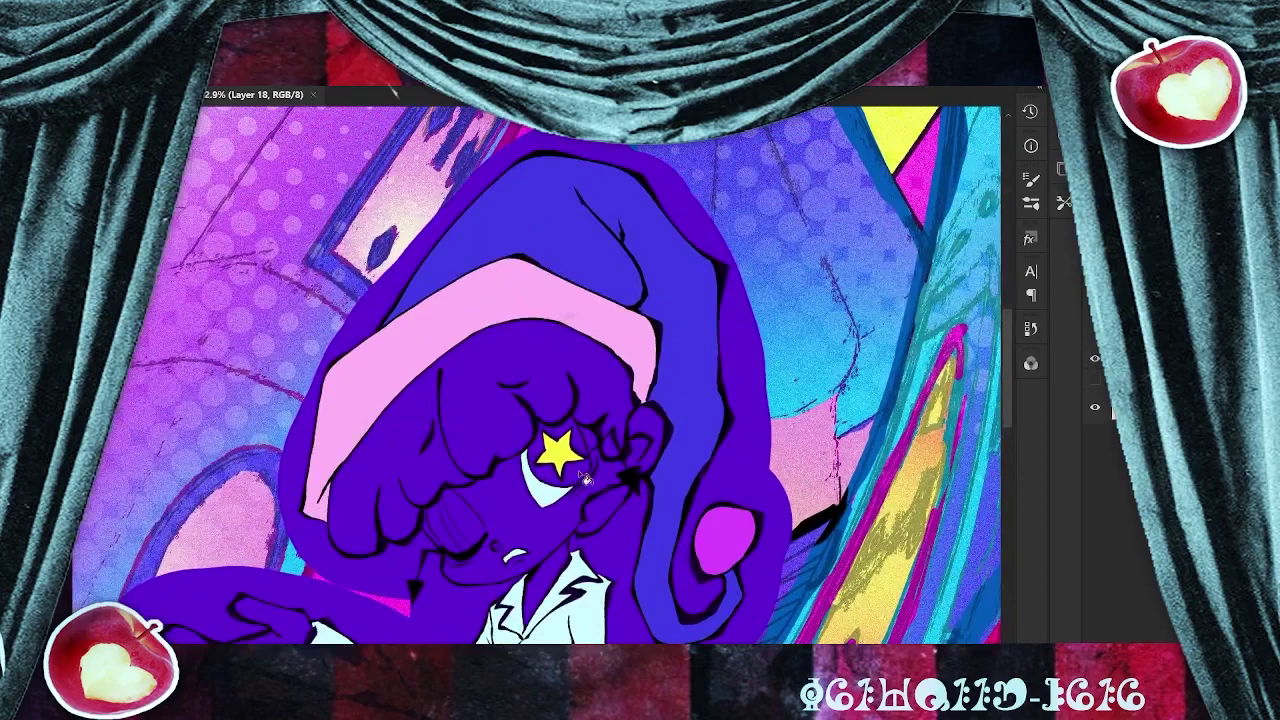
click(583, 476)
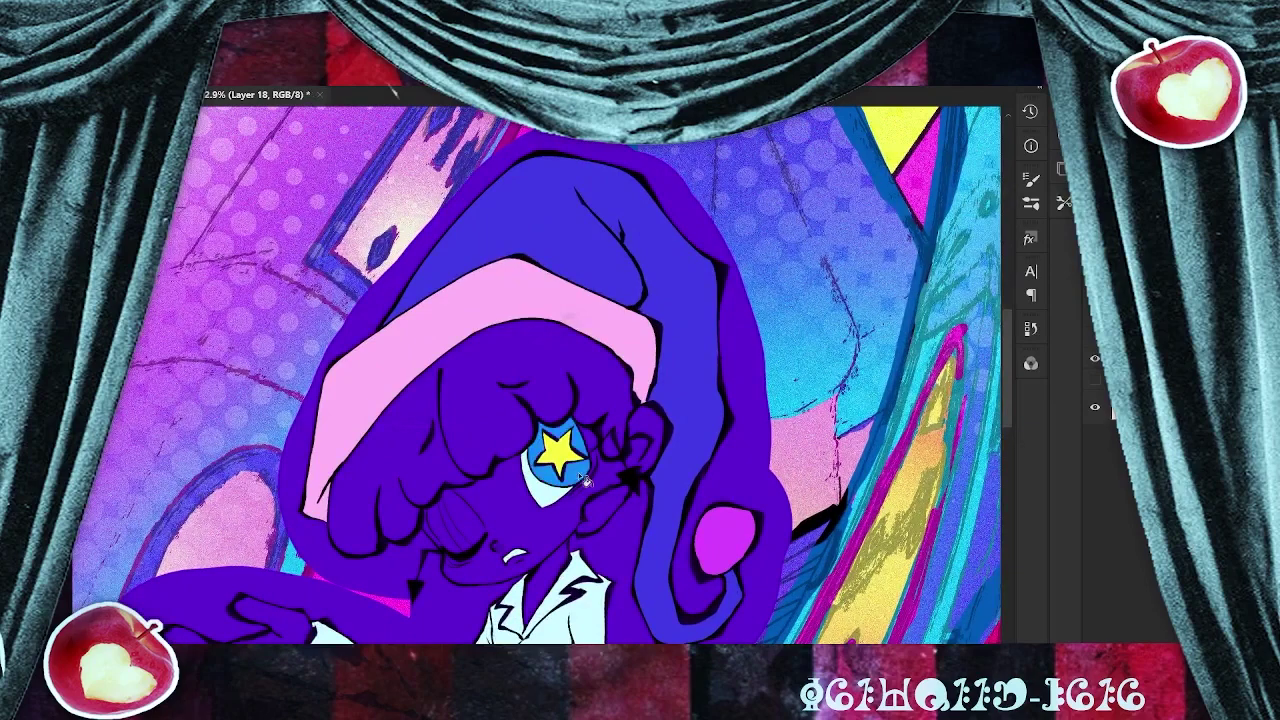
click(442, 531)
click(443, 531)
key(ctrl+z)
key(ctrl+z)
Inspect the closed eye and its eyelid outline up close.
scroll(523, 494, up, 6)
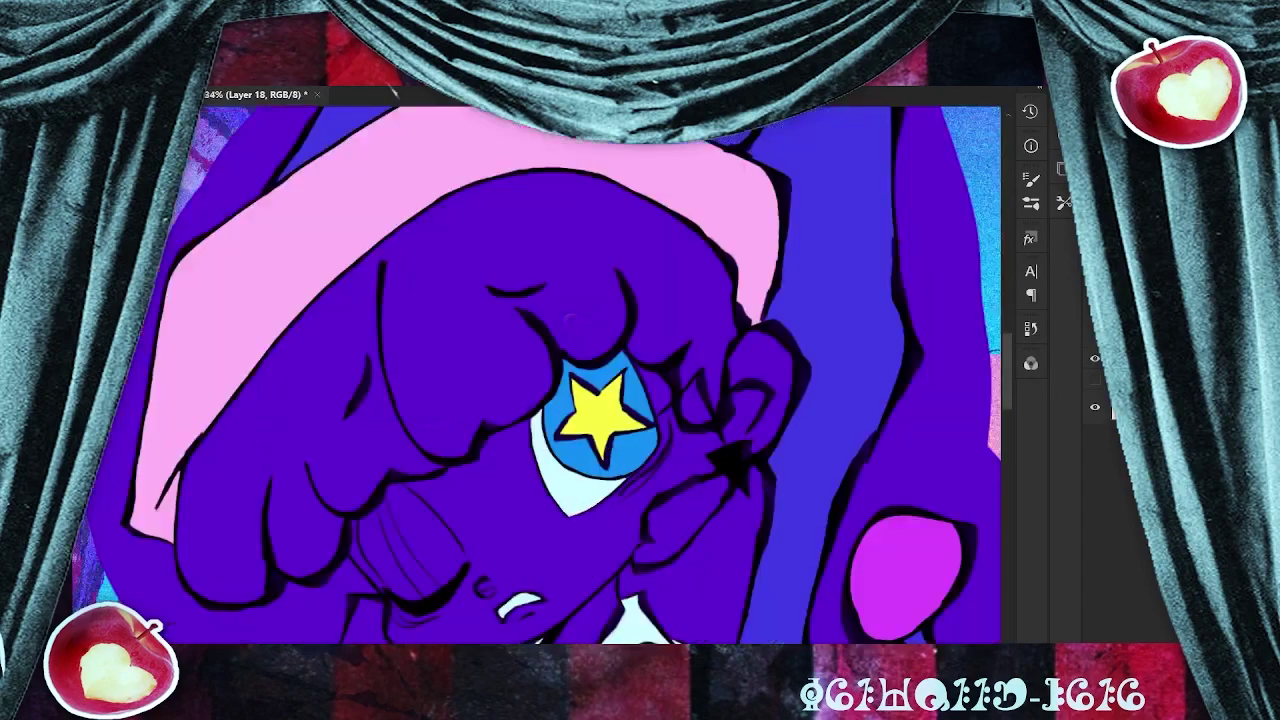
drag(381, 449, 570, 321)
scroll(570, 321, up, 1)
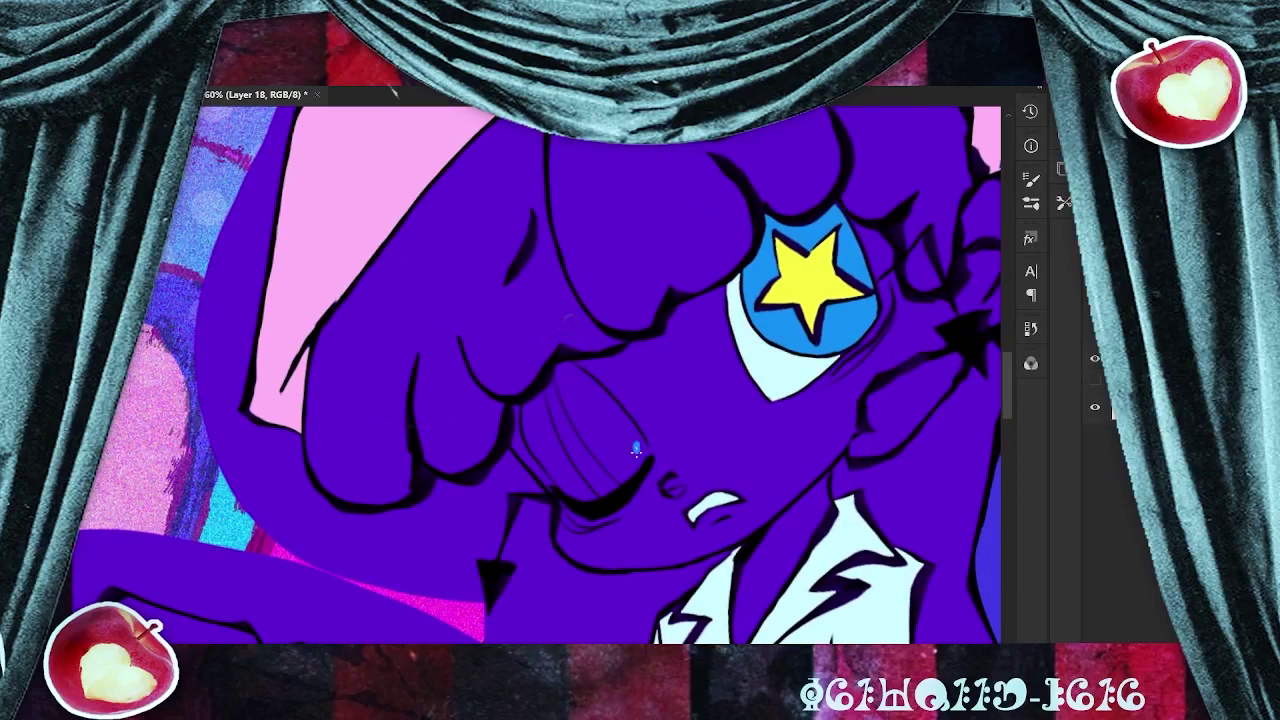